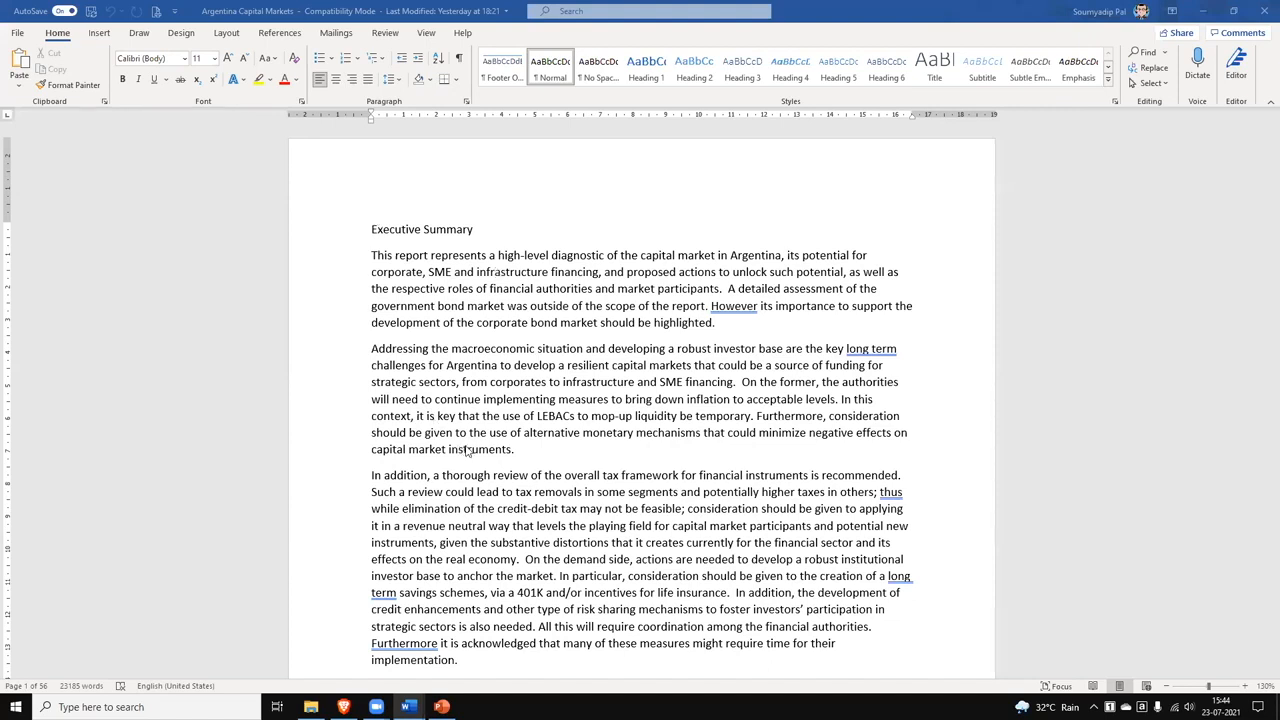
- Look through the report from the Executive Summary to page 11, examining its section headings, tables and charts
scroll(478, 490, "down", 7)
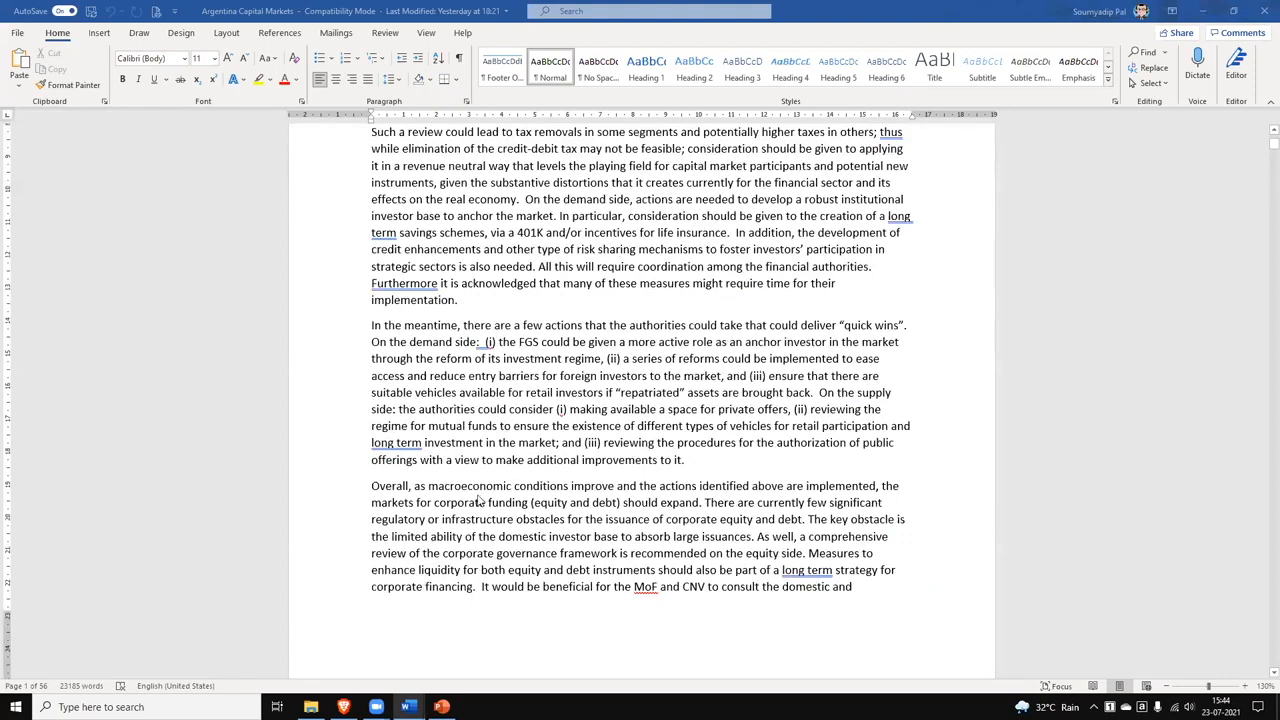
scroll(480, 500, "down", 10)
scroll(478, 500, "down", 10)
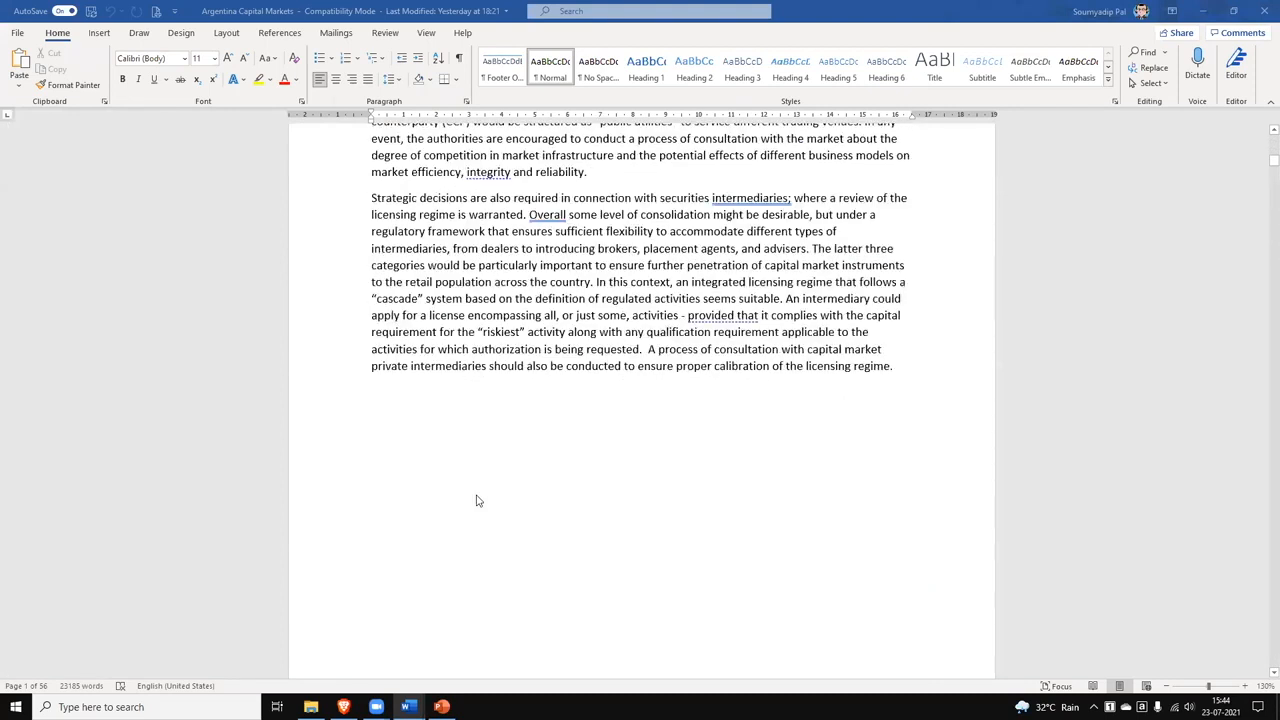
scroll(477, 500, "down", 10)
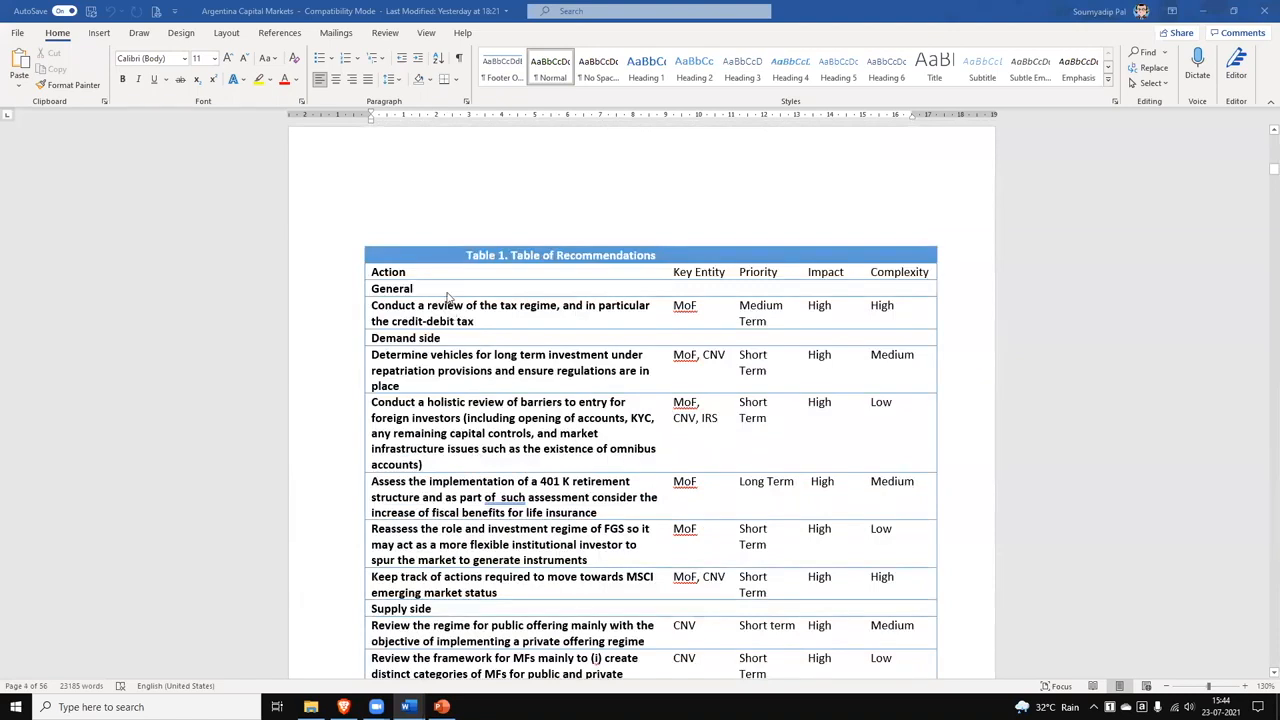
scroll(440, 318, "down", 5)
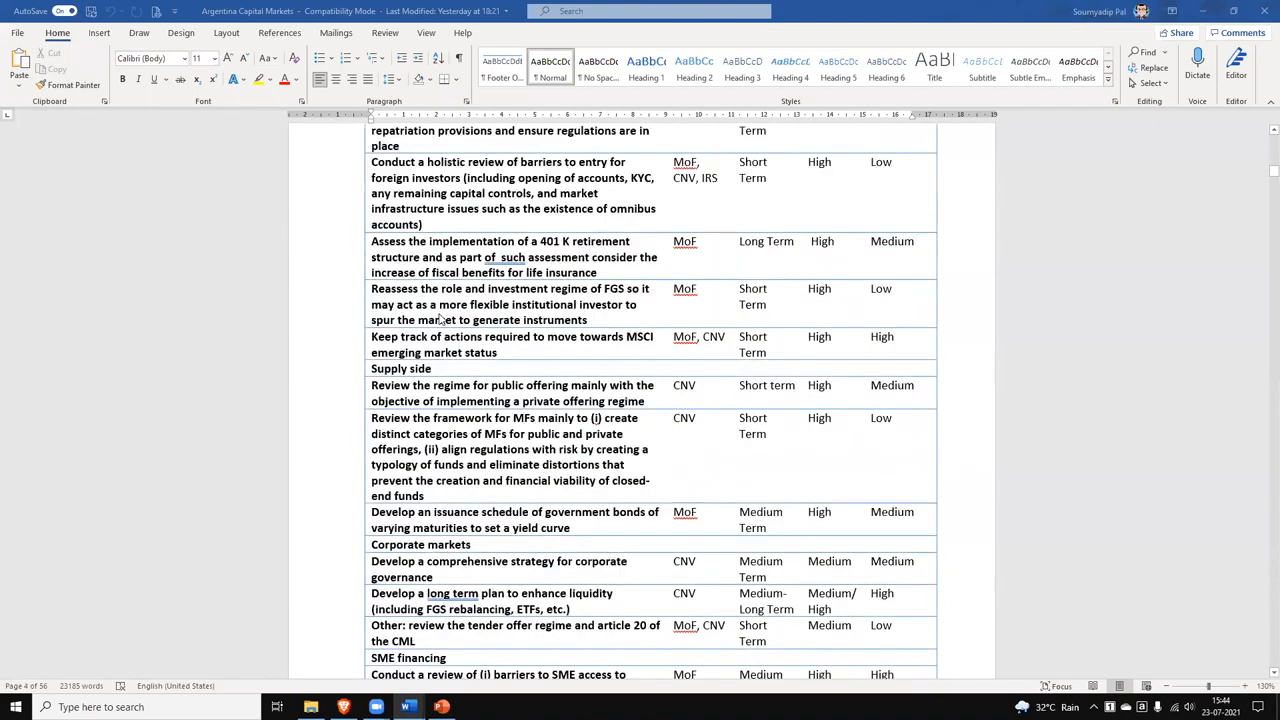
scroll(440, 318, "down", 15)
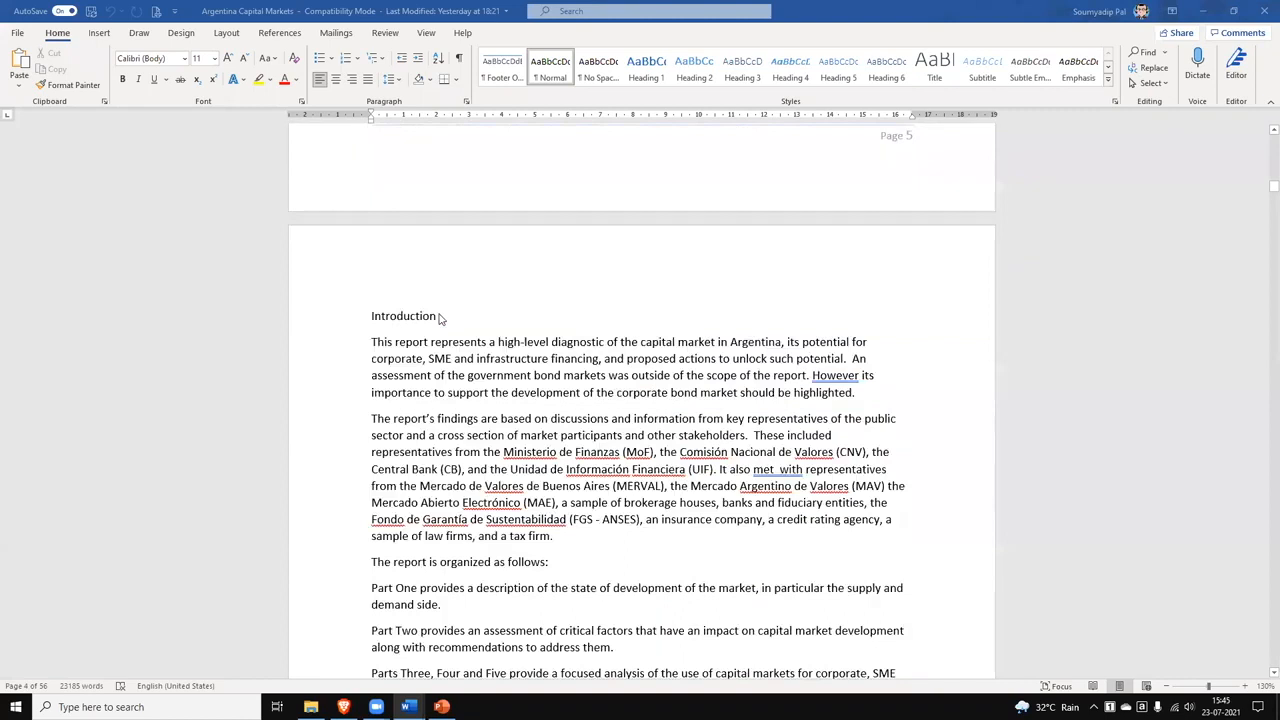
scroll(441, 318, "down", 10)
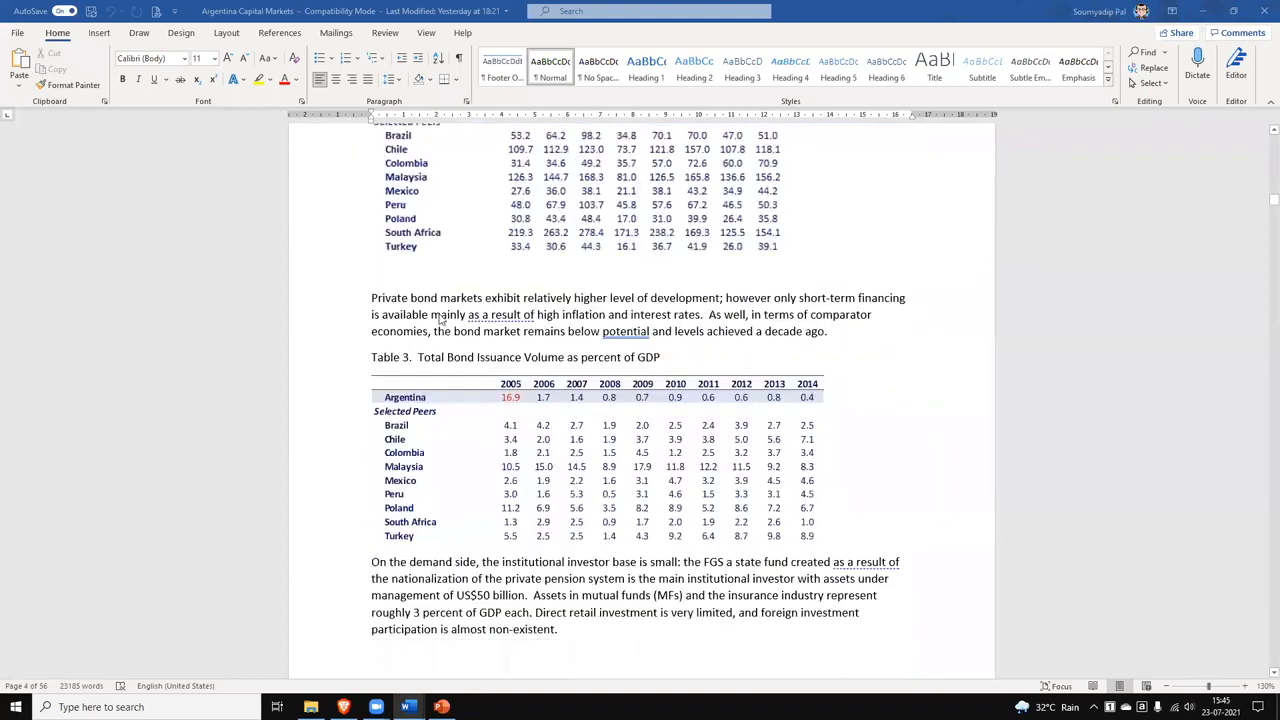
scroll(441, 318, "down", 10)
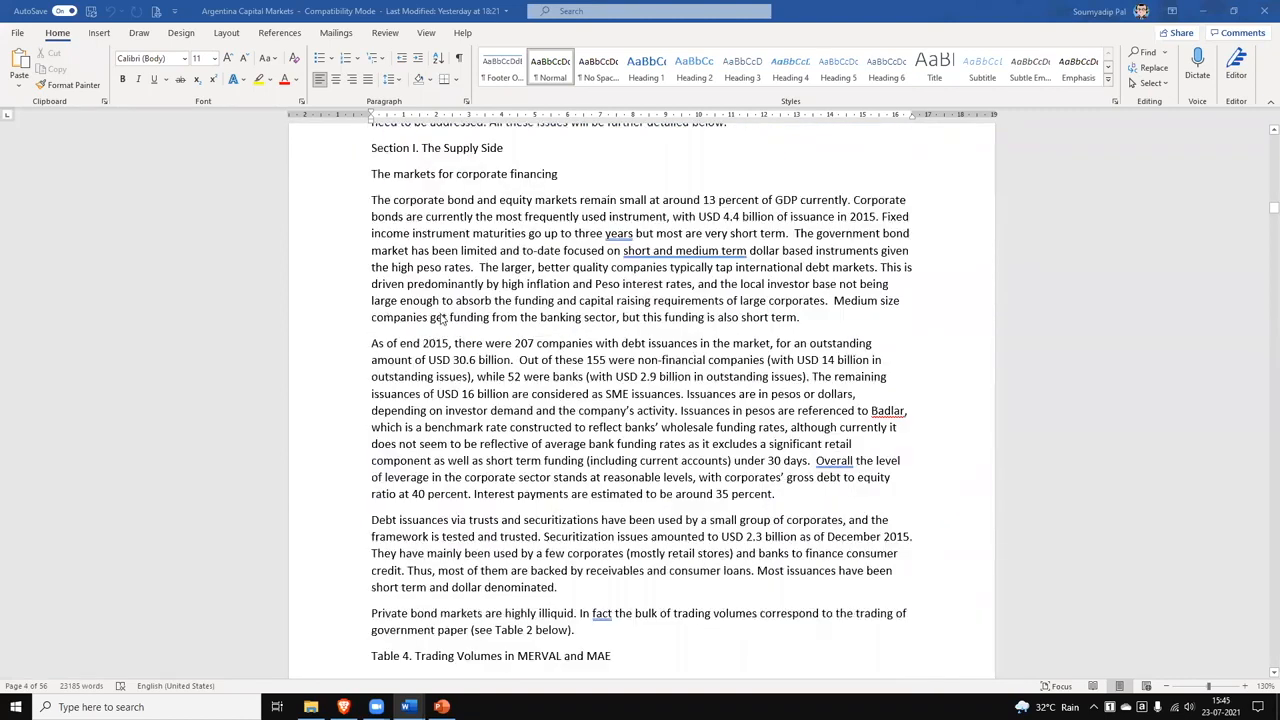
scroll(441, 318, "down", 5)
scroll(441, 318, "down", 1)
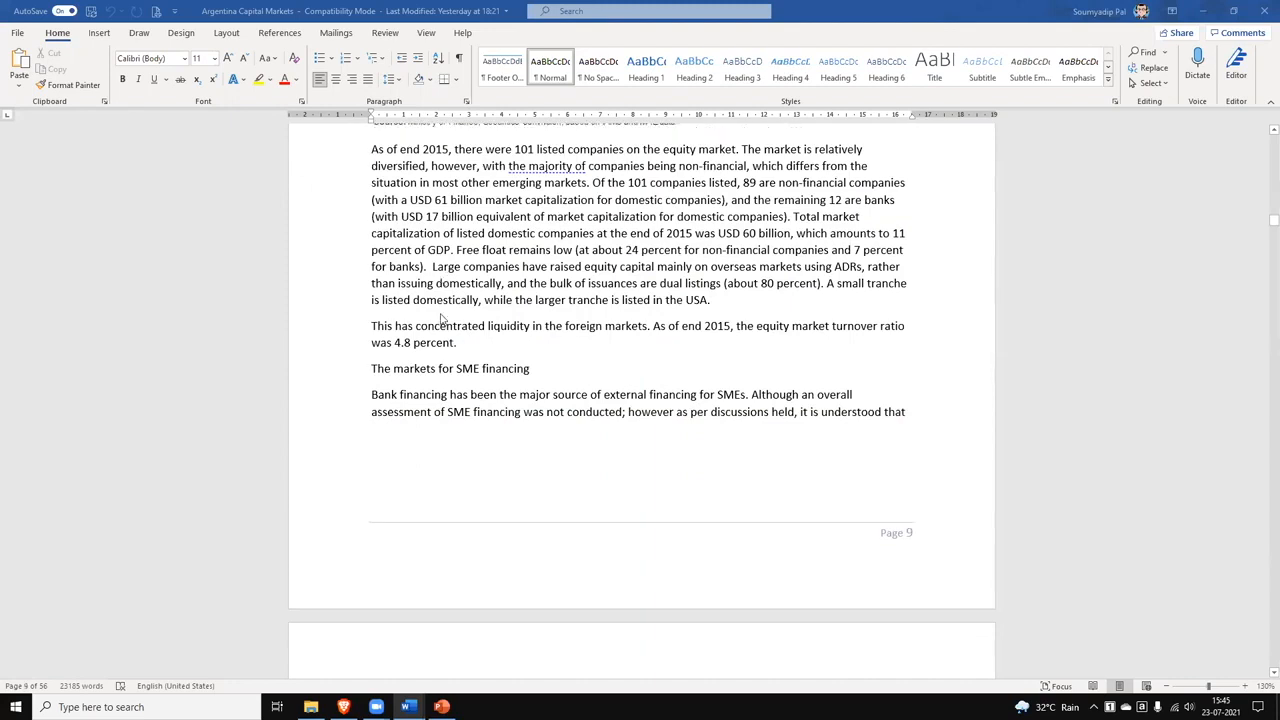
scroll(441, 318, "down", 10)
scroll(441, 318, "down", 4)
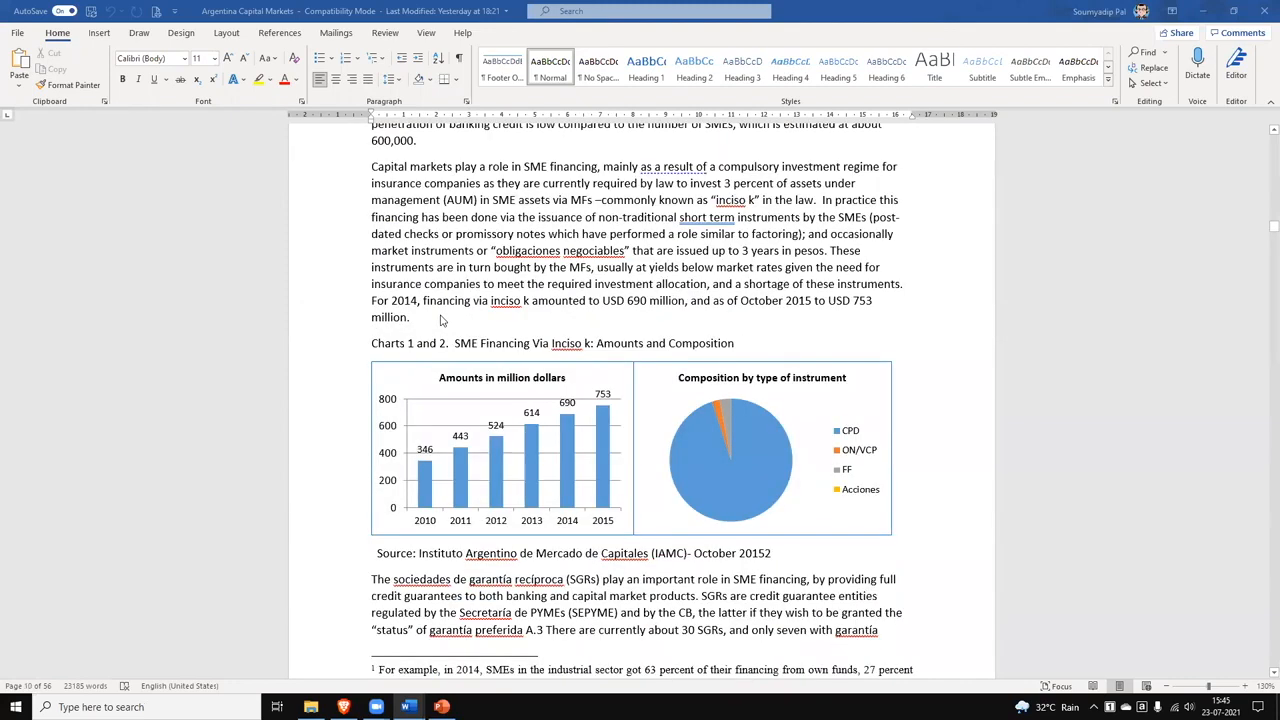
scroll(441, 320, "down", 2)
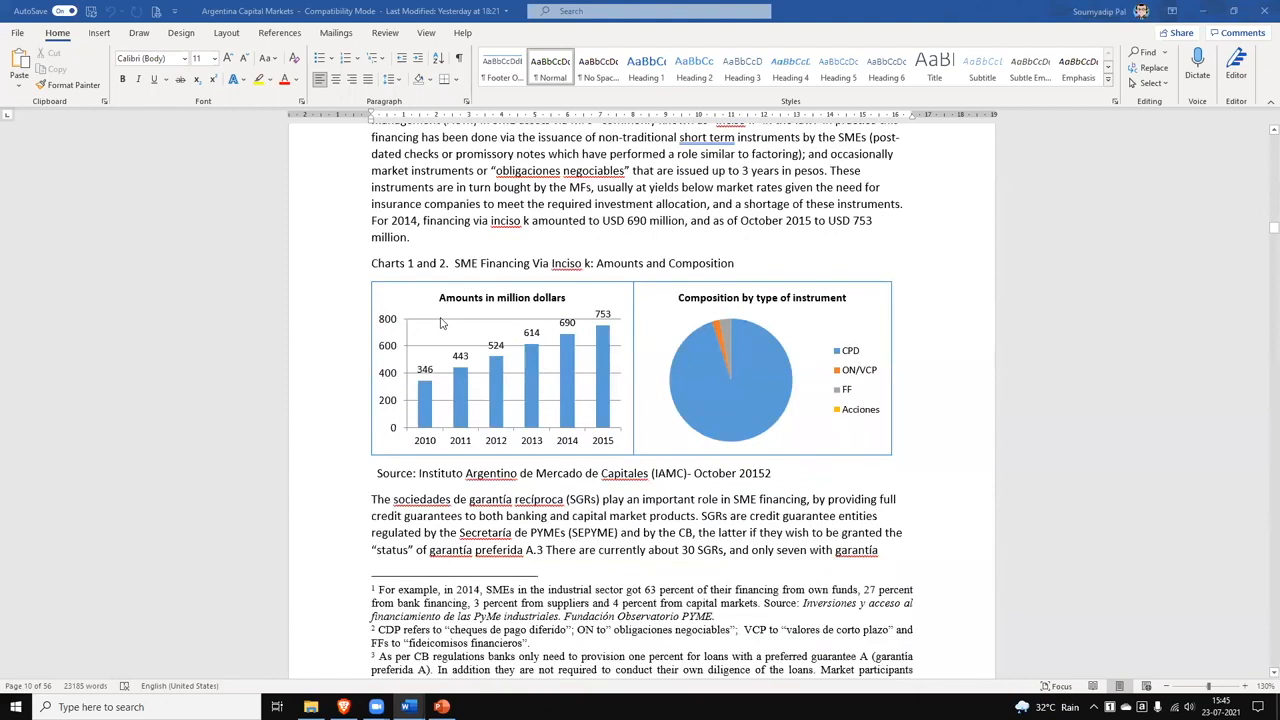
scroll(441, 322, "down", 5)
scroll(1262, 300, "down", 5)
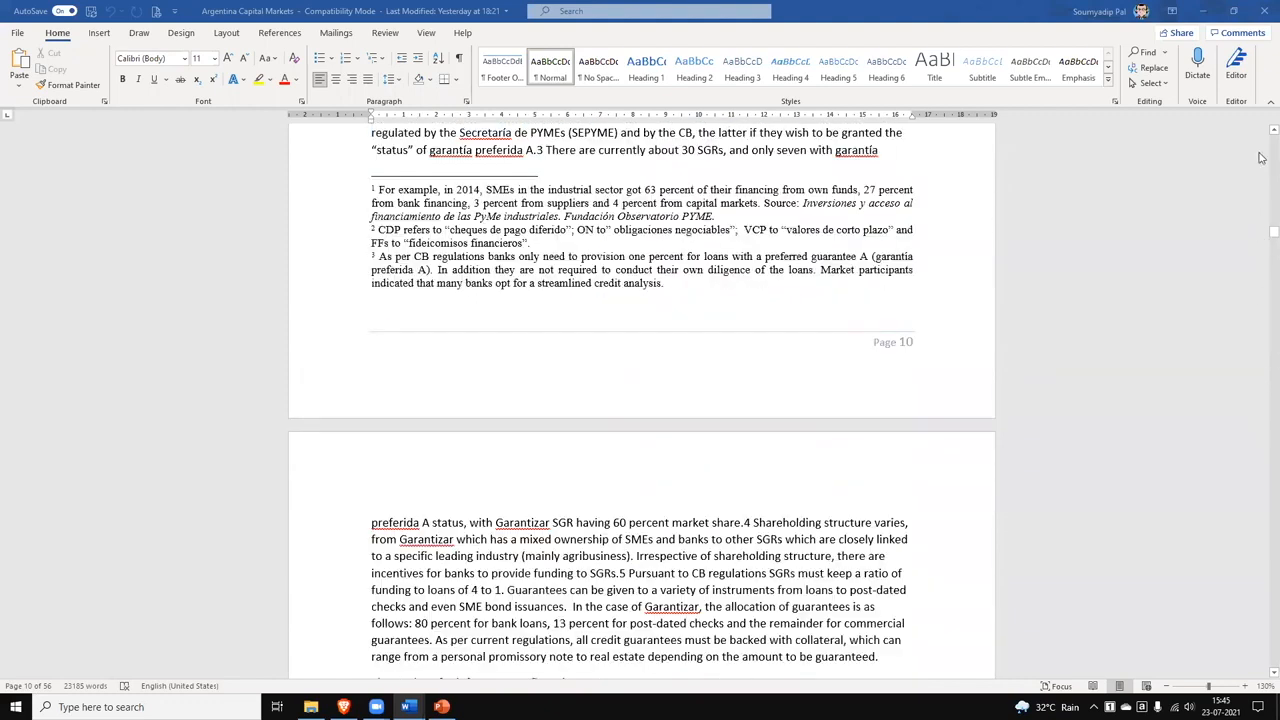
scroll(711, 307, "down", 8)
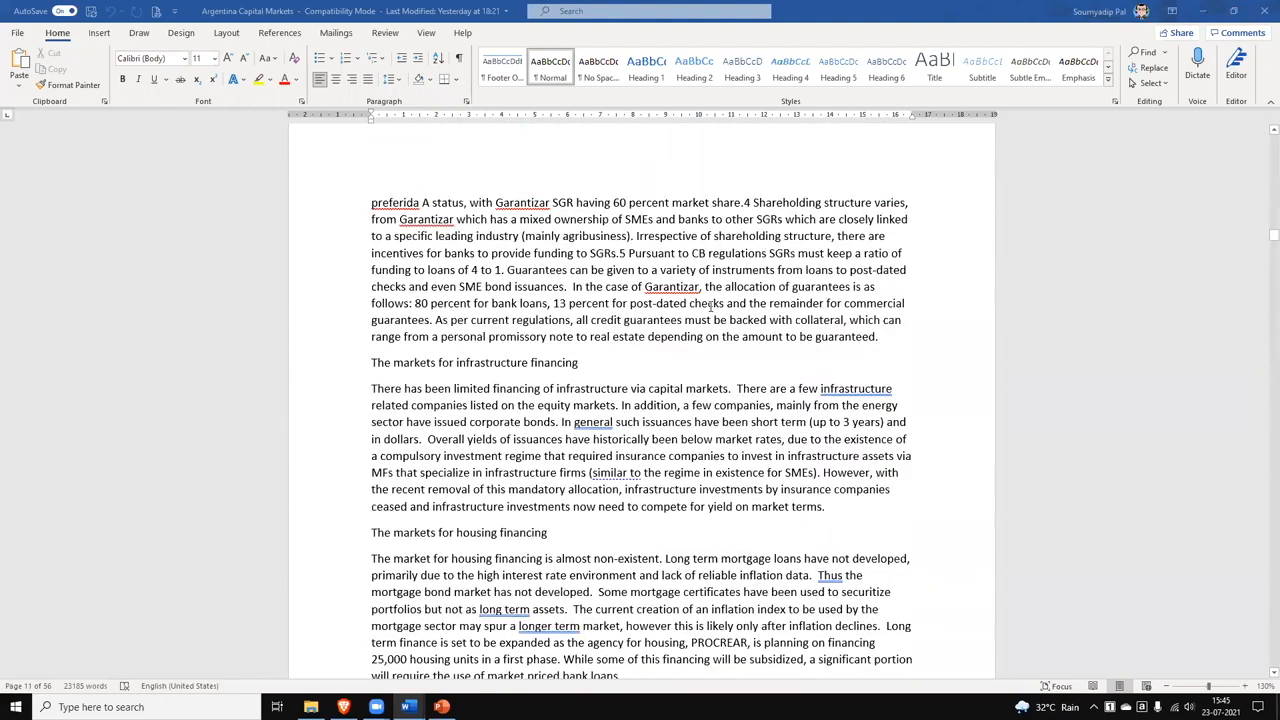
- Format the "Executive Summary" heading at the start of the report as bold, 14 pt
key("ctrl+Home")
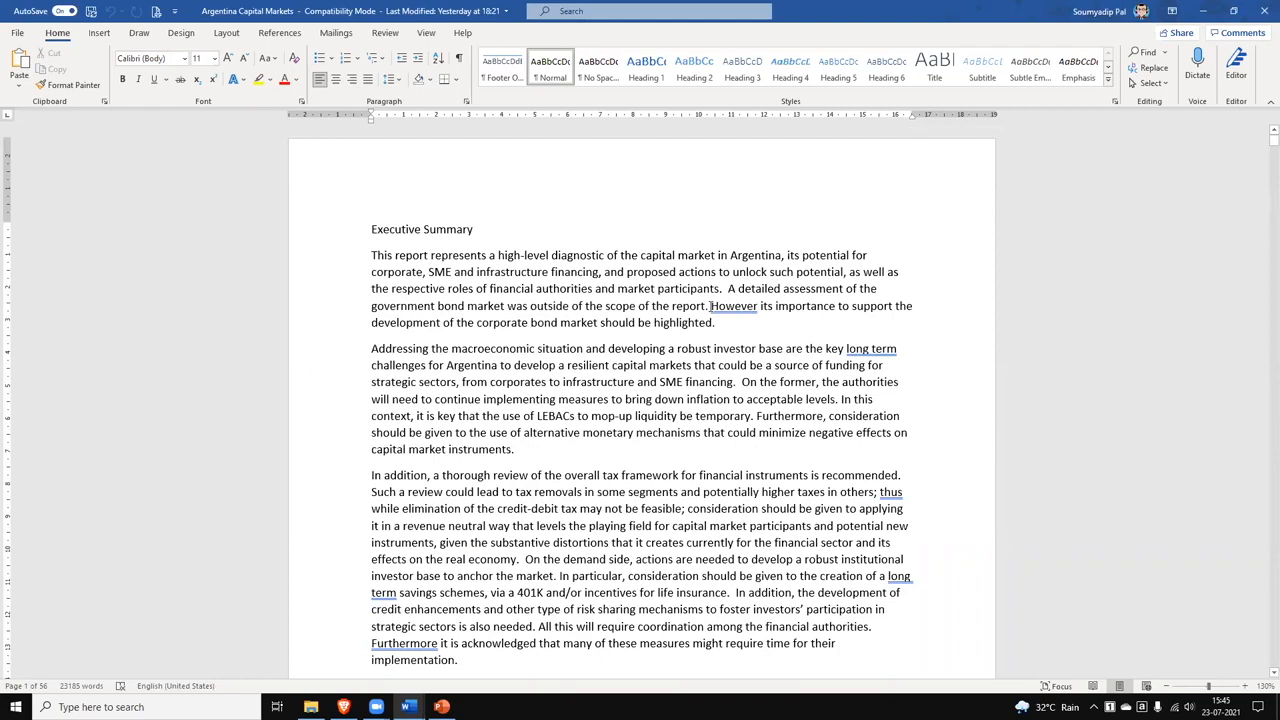
left_click(349, 230)
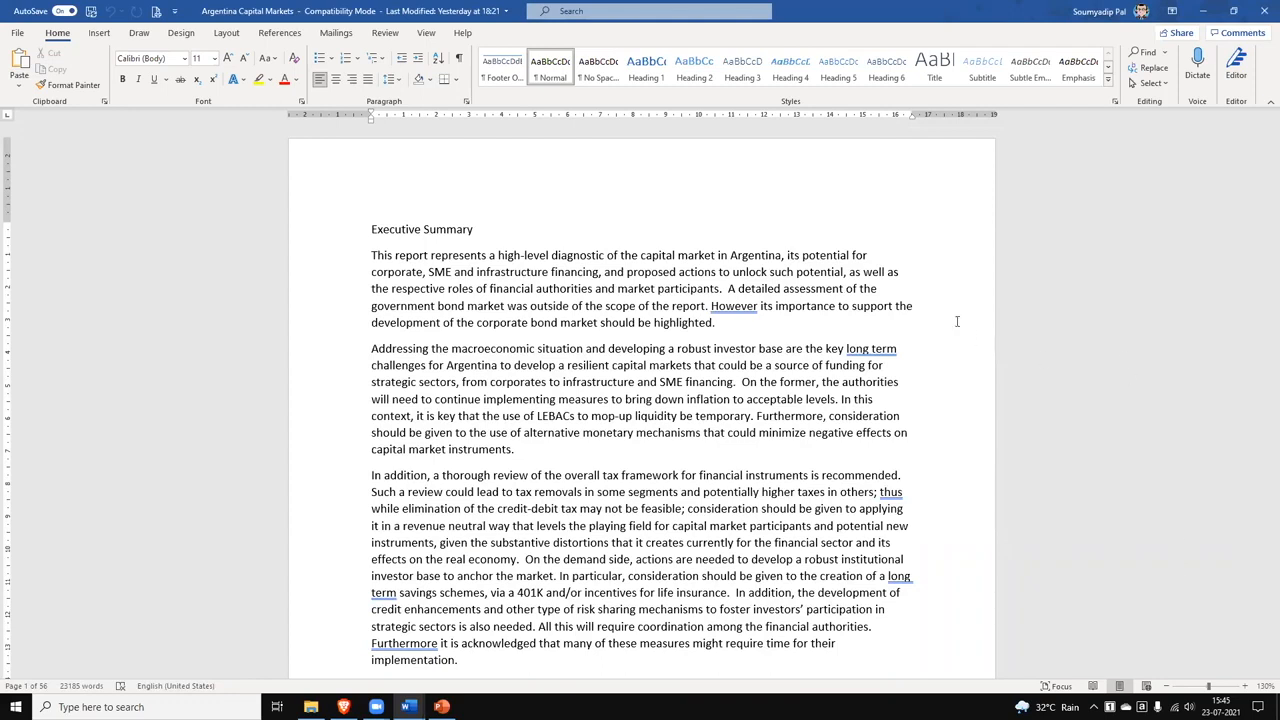
key("shift+End")
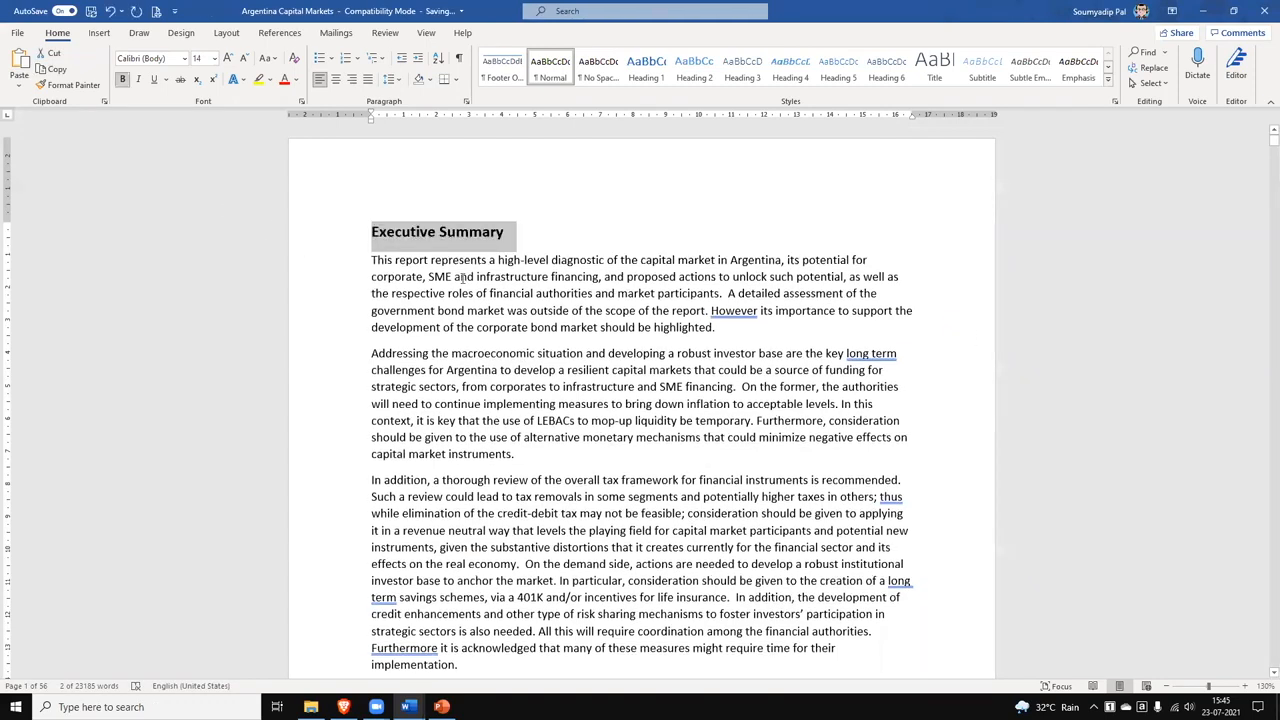
left_click(469, 340)
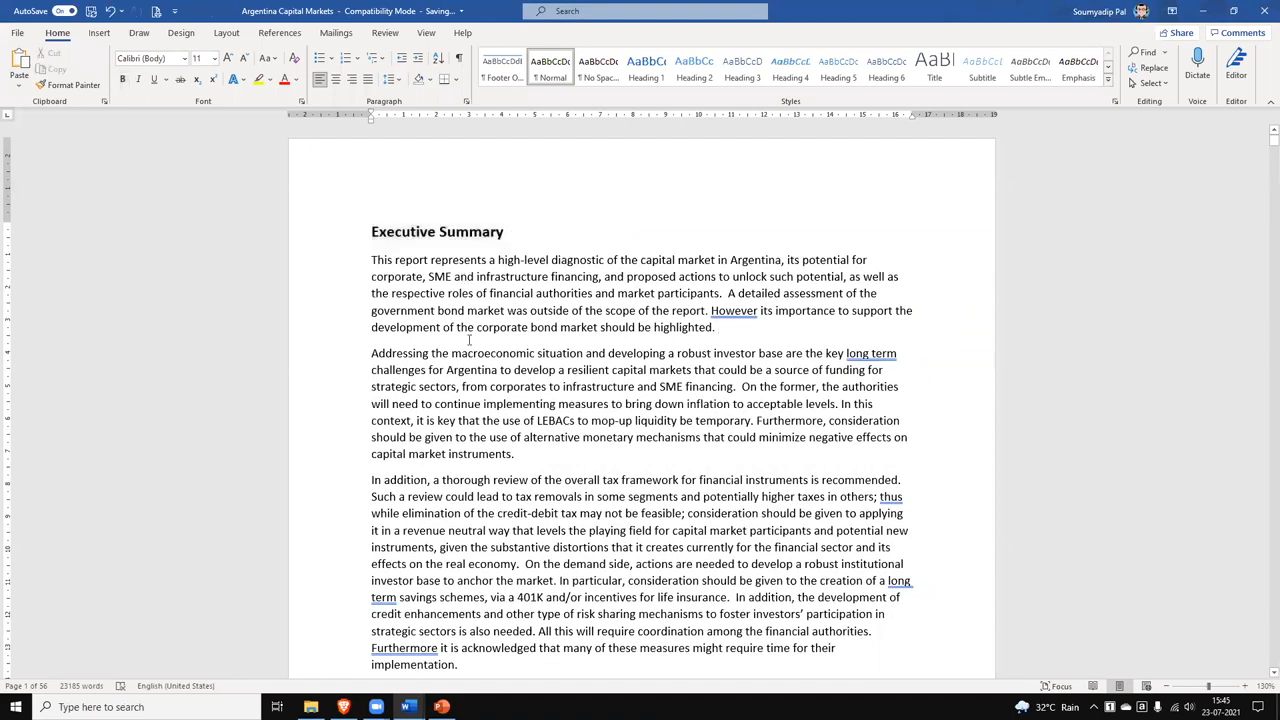
- Format the "Introduction" heading on page 6 as bold, 14 pt
scroll(469, 344, "down", 1)
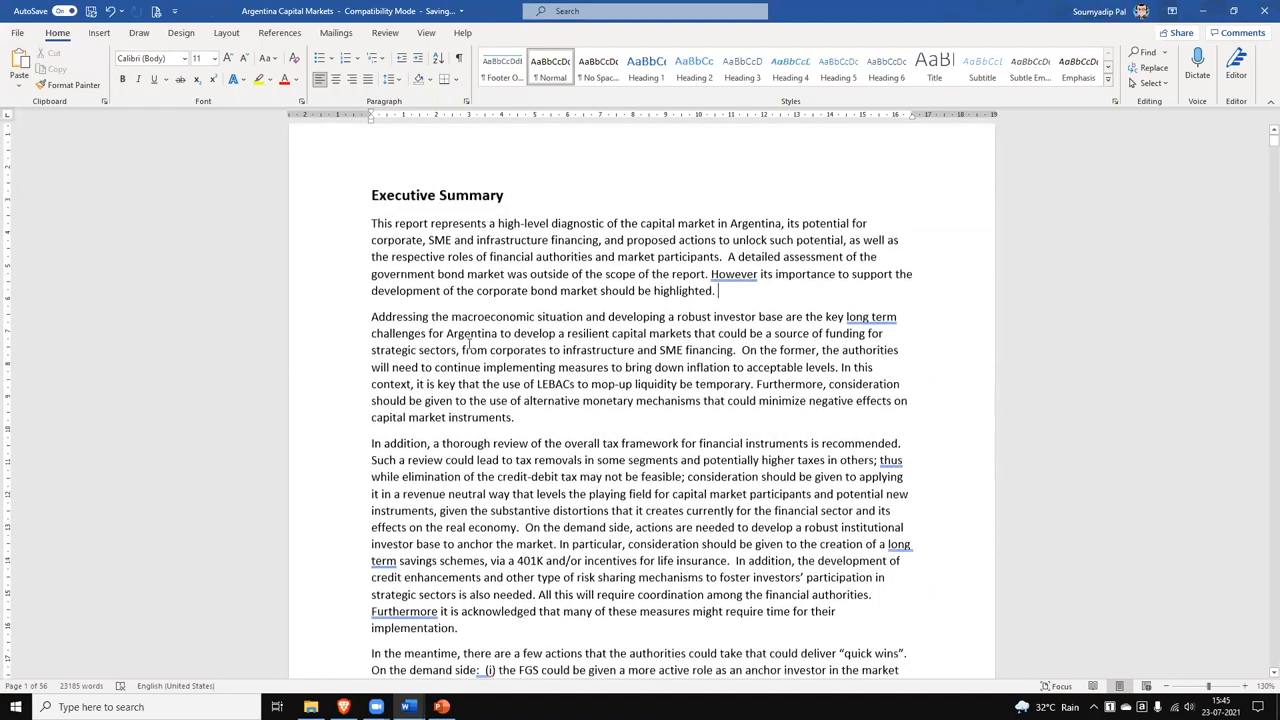
scroll(469, 344, "down", 15)
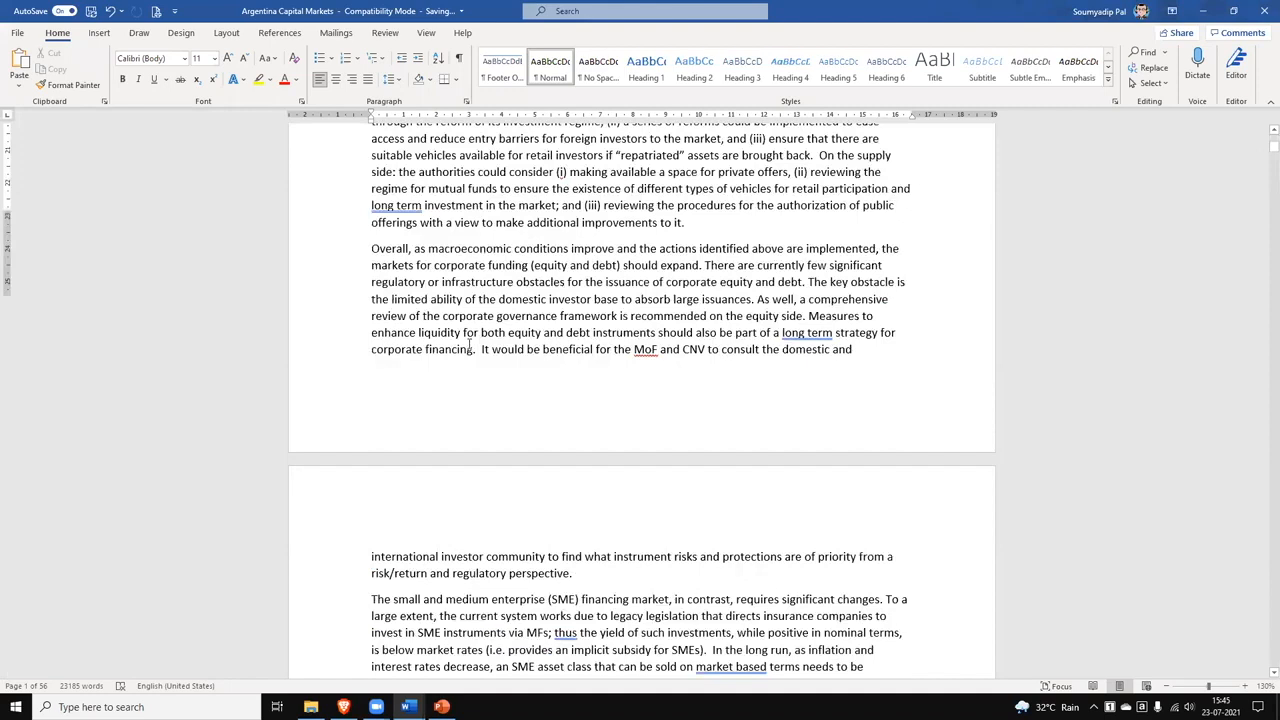
scroll(373, 351, "down", 3)
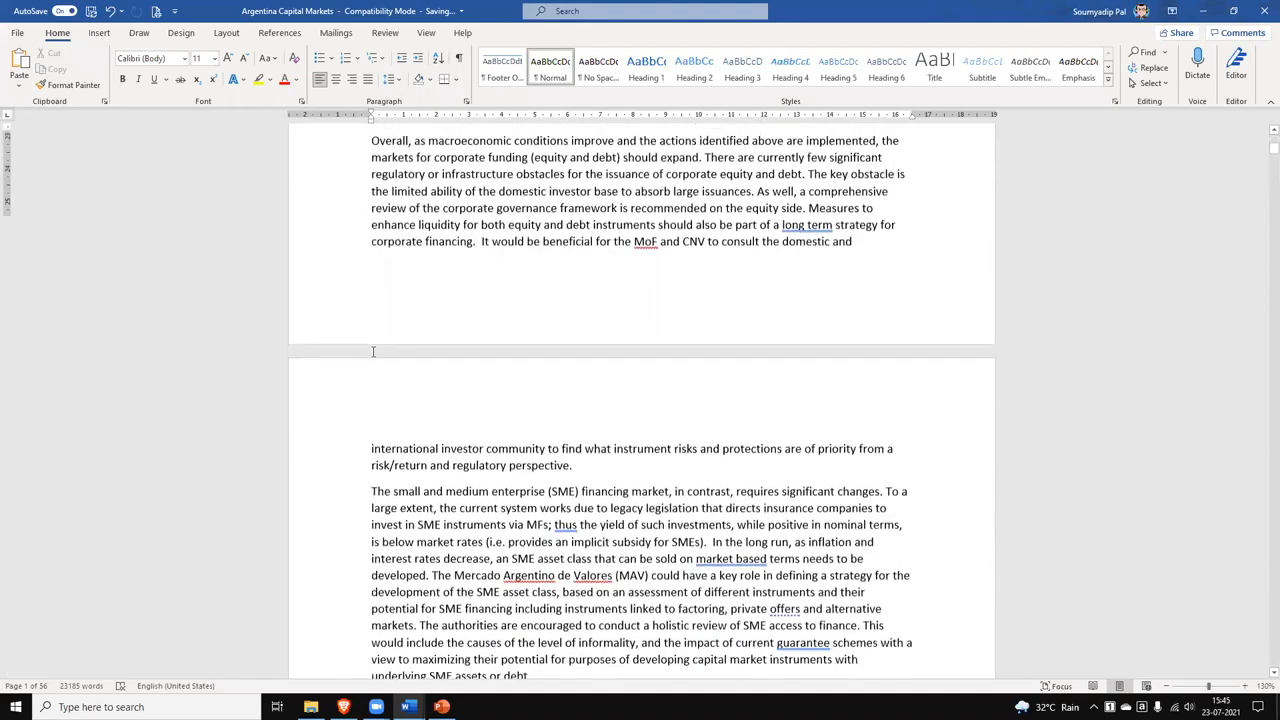
scroll(373, 351, "down", 5)
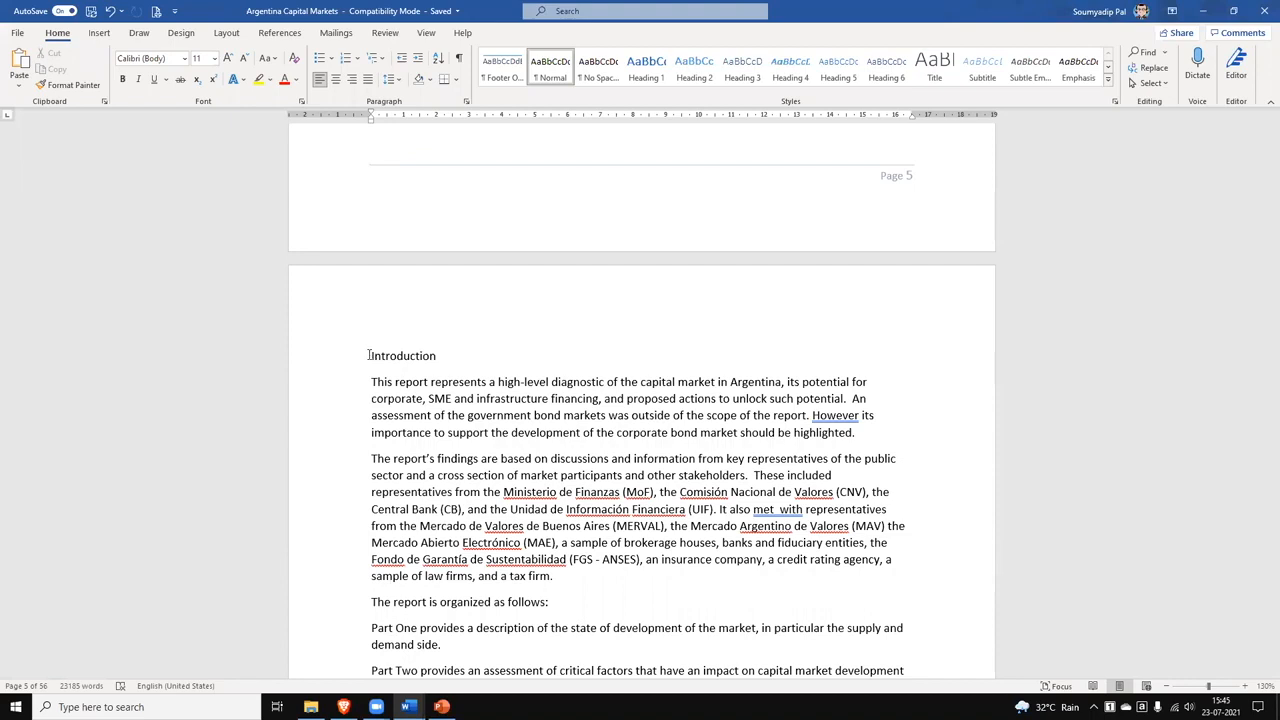
double_click(397, 357)
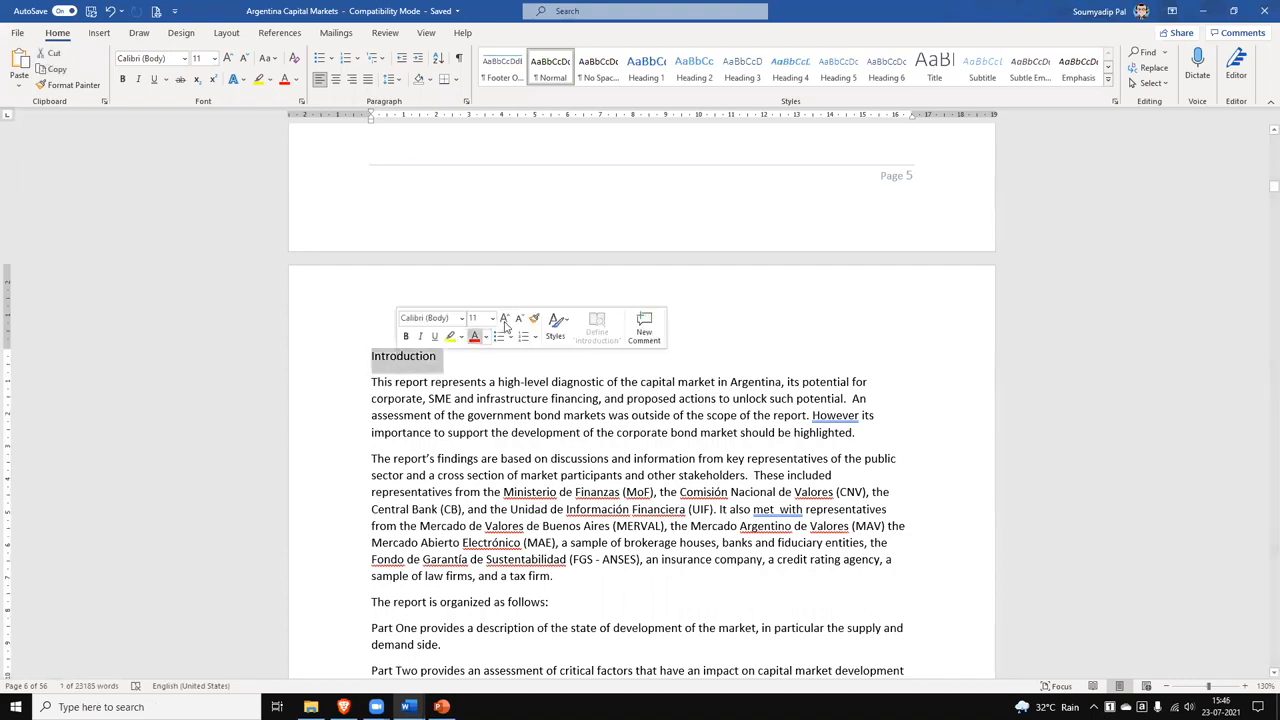
left_click(505, 318)
left_click(505, 318)
left_click(505, 318)
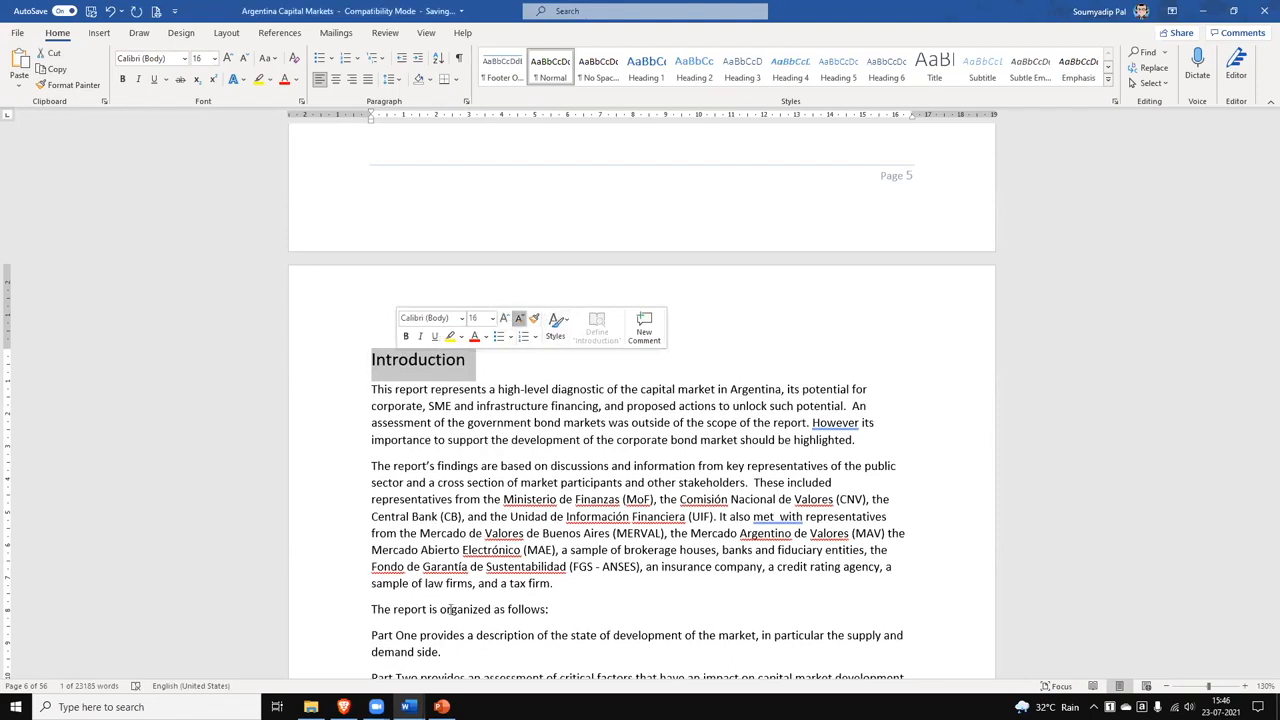
left_click(519, 318)
left_click(405, 336)
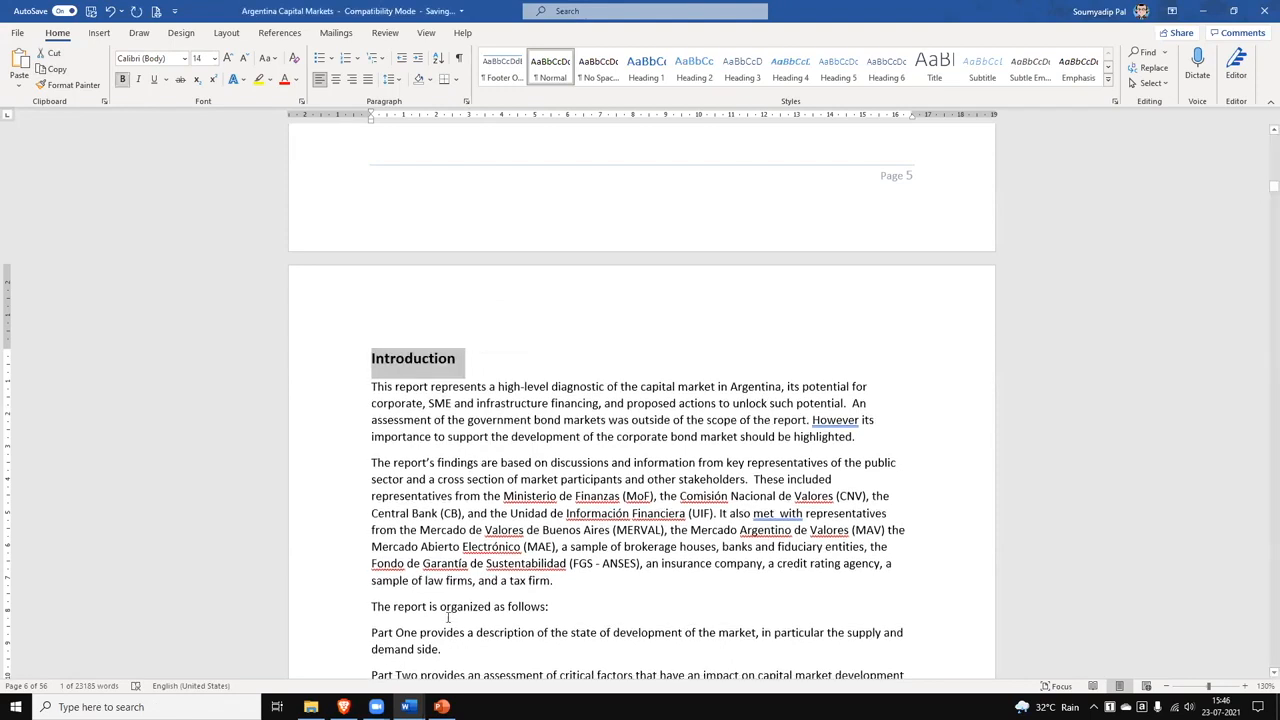
- Take the bold off the "Introduction" heading again and bring its font size back to 12 pt
key("ctrl+b")
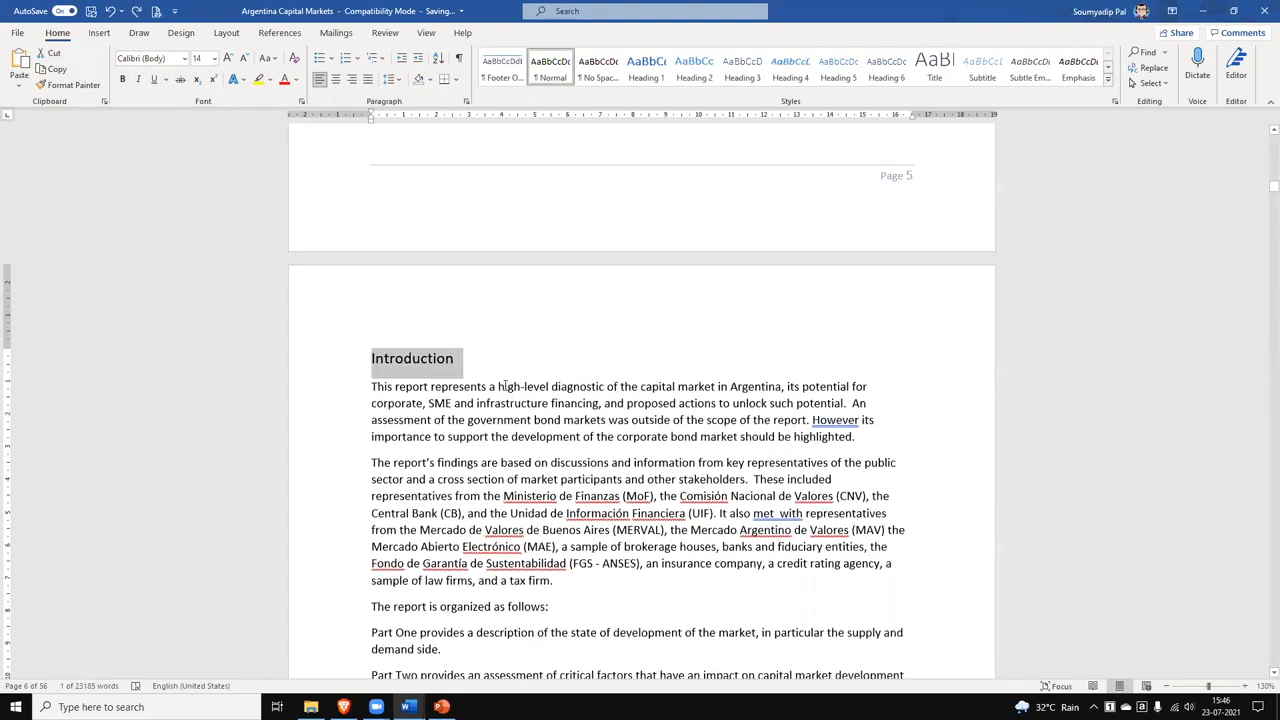
key("ctrl+shift+comma")
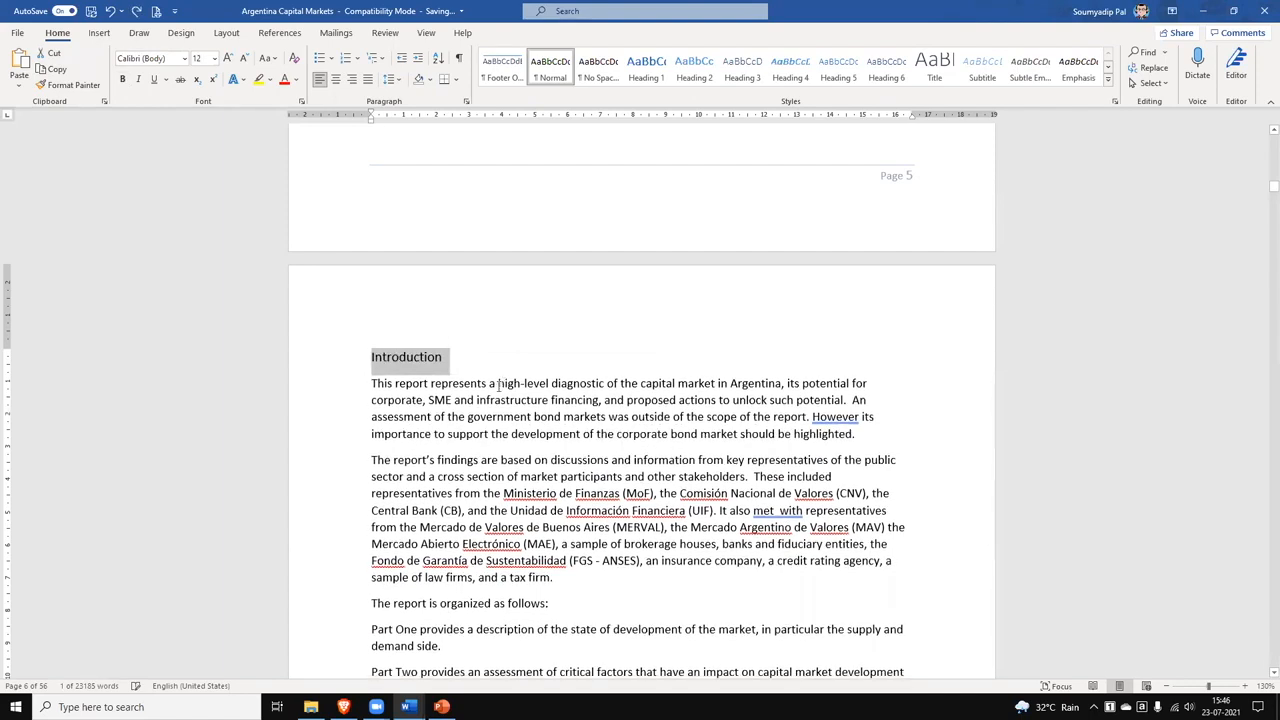
- Copy the formatting of the word "Executive" in the "Executive Summary" heading onto the "Introduction" heading on page 6 with Format Painter
scroll(490, 385, "up", 1)
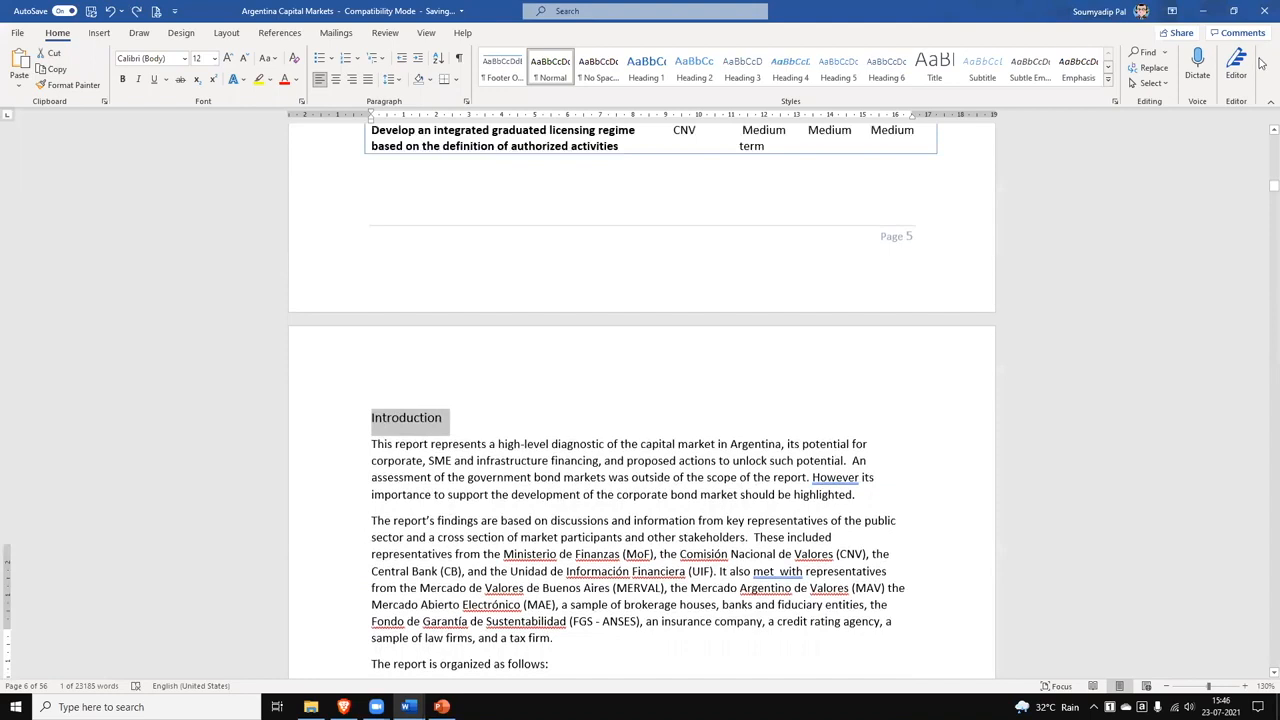
scroll(478, 382, "up", 2)
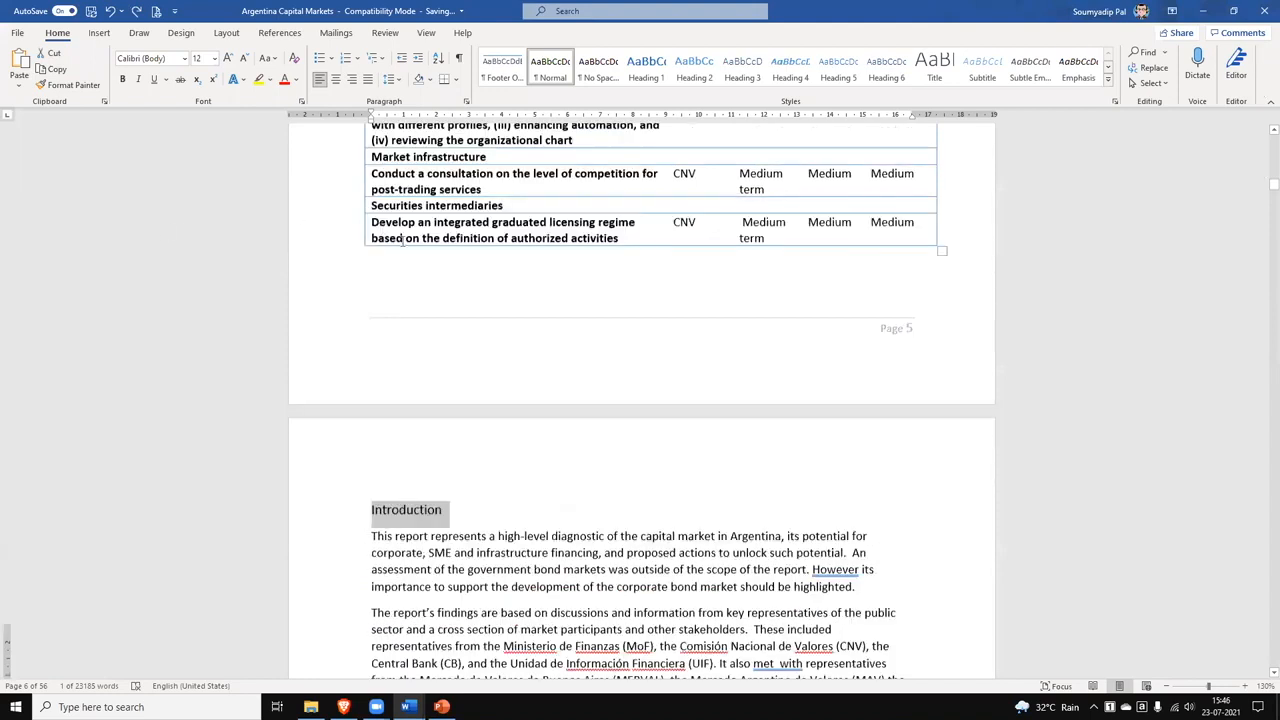
scroll(130, 200, "up", 15)
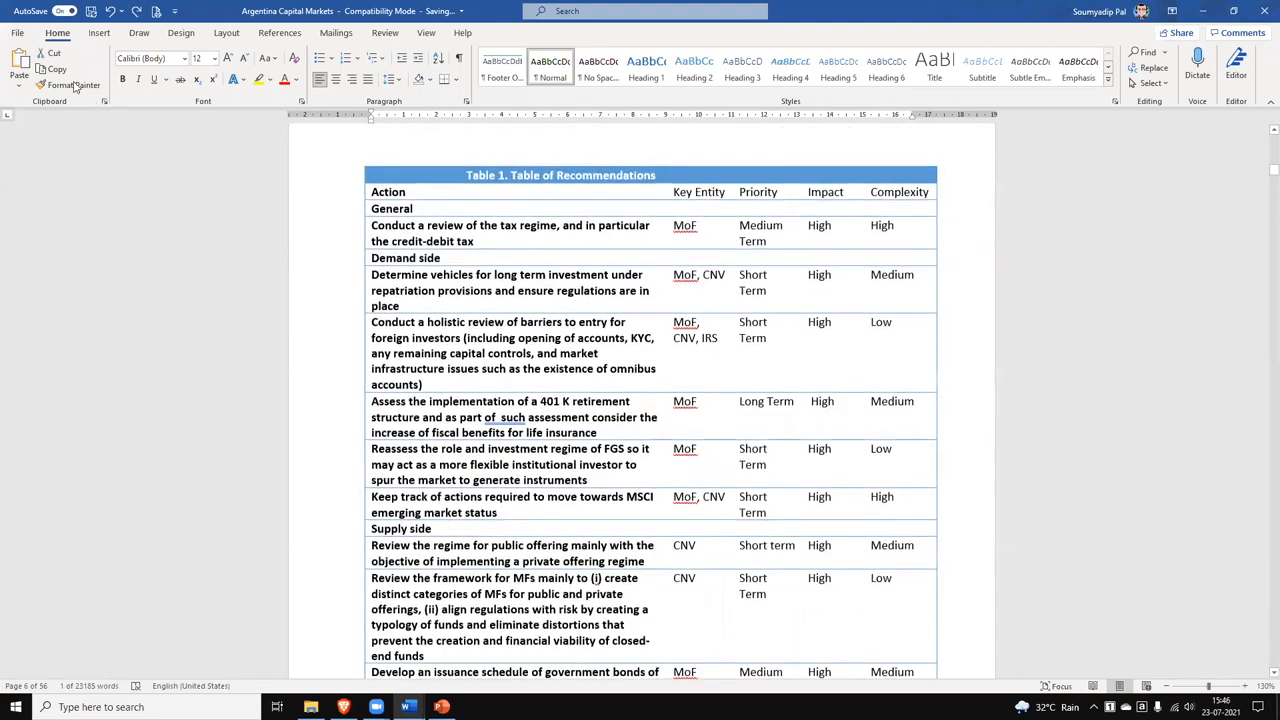
left_click(74, 86)
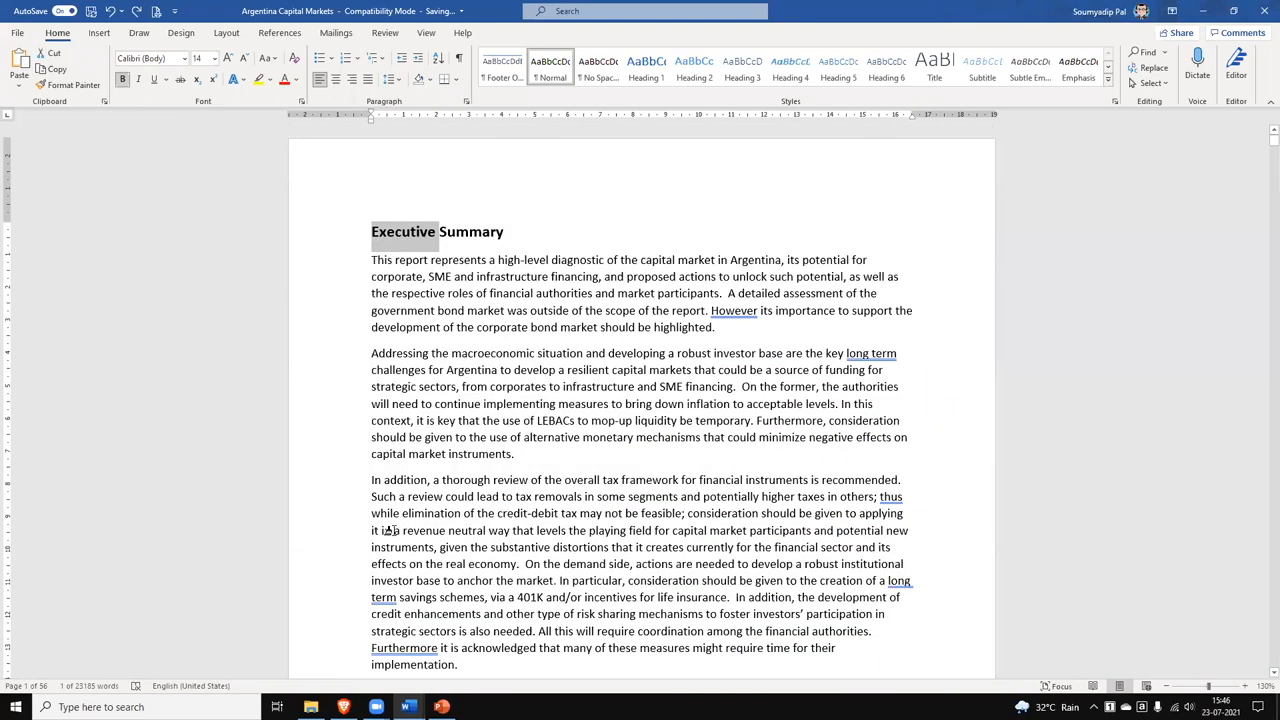
scroll(396, 537, "down", 1)
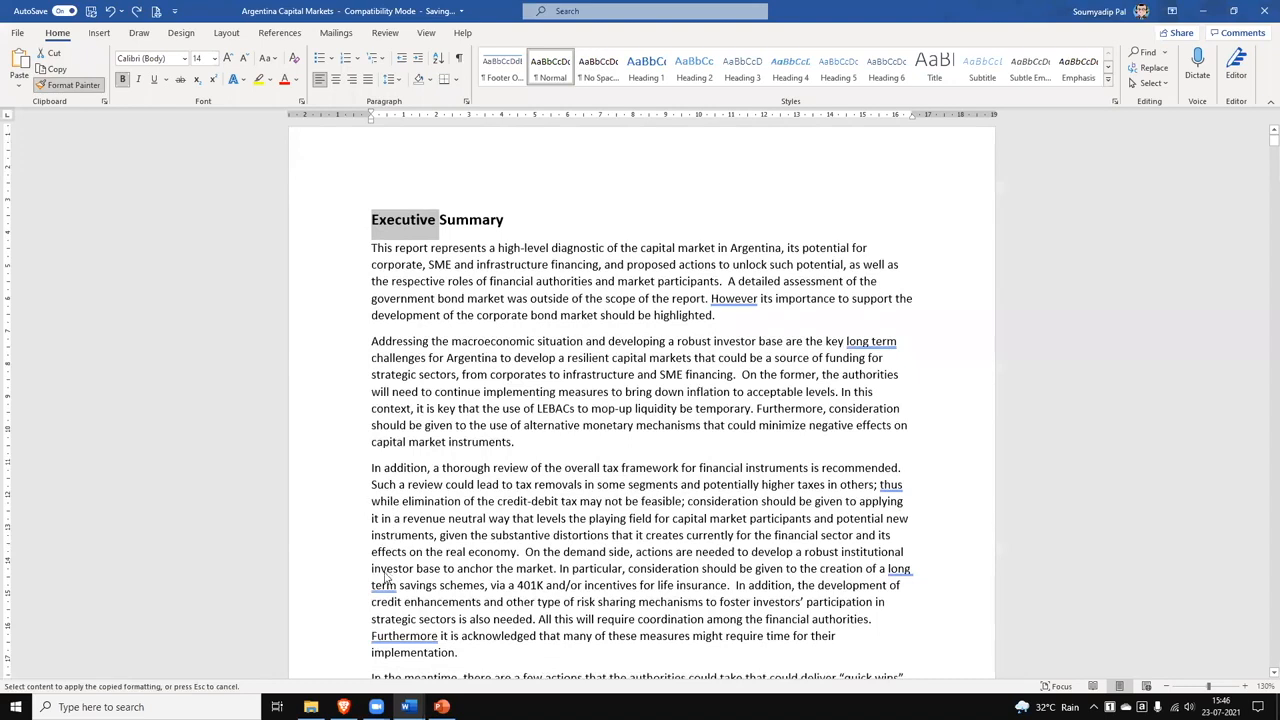
scroll(385, 600, "down", 3)
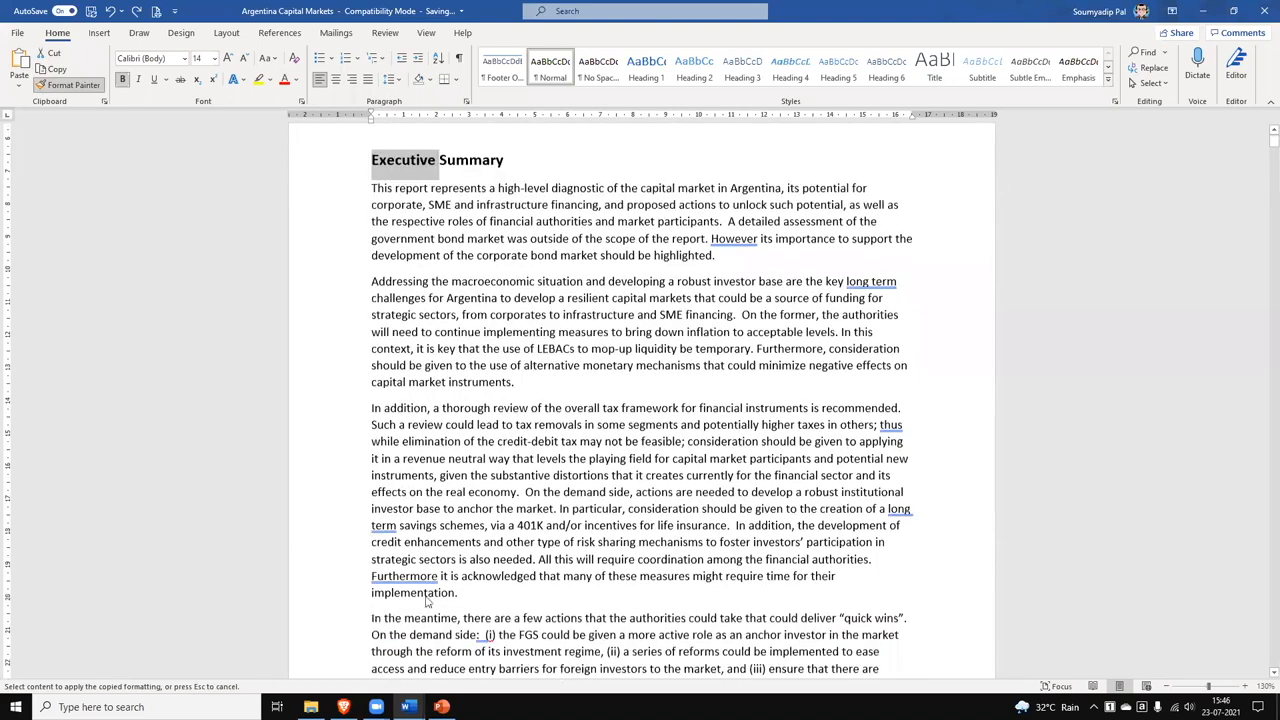
scroll(437, 614, "down", 2)
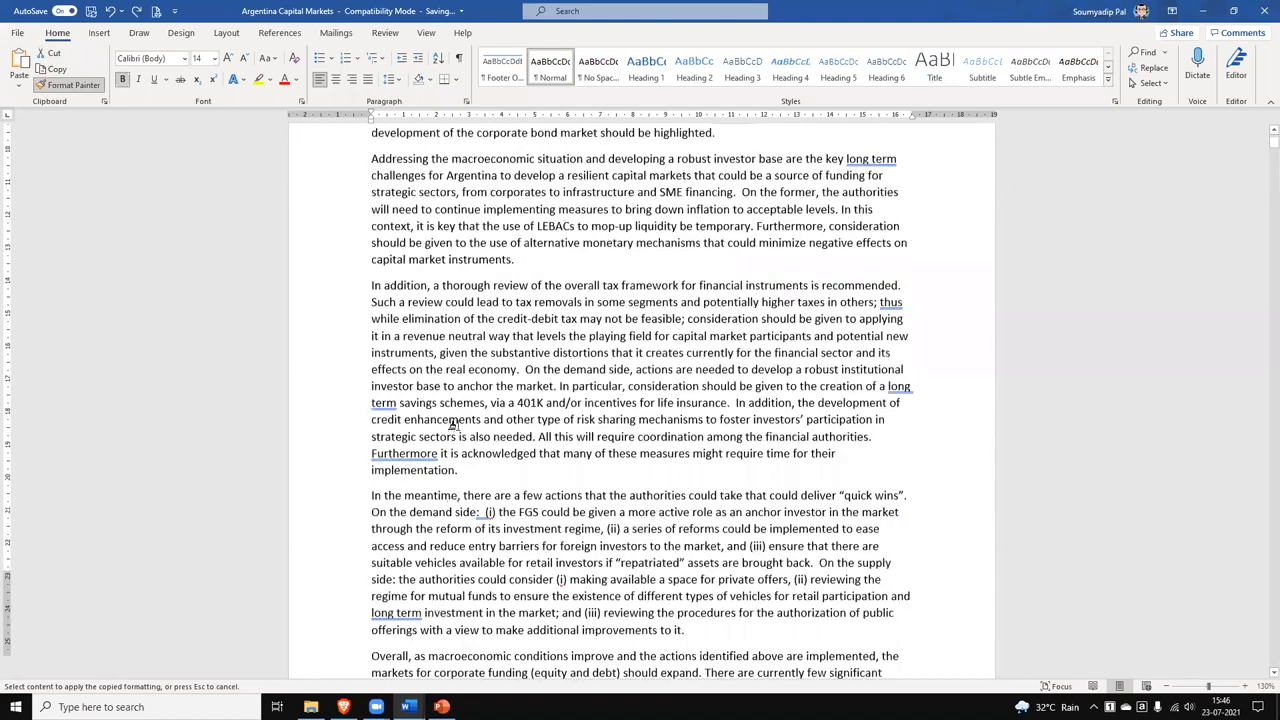
scroll(390, 318, "down", 10)
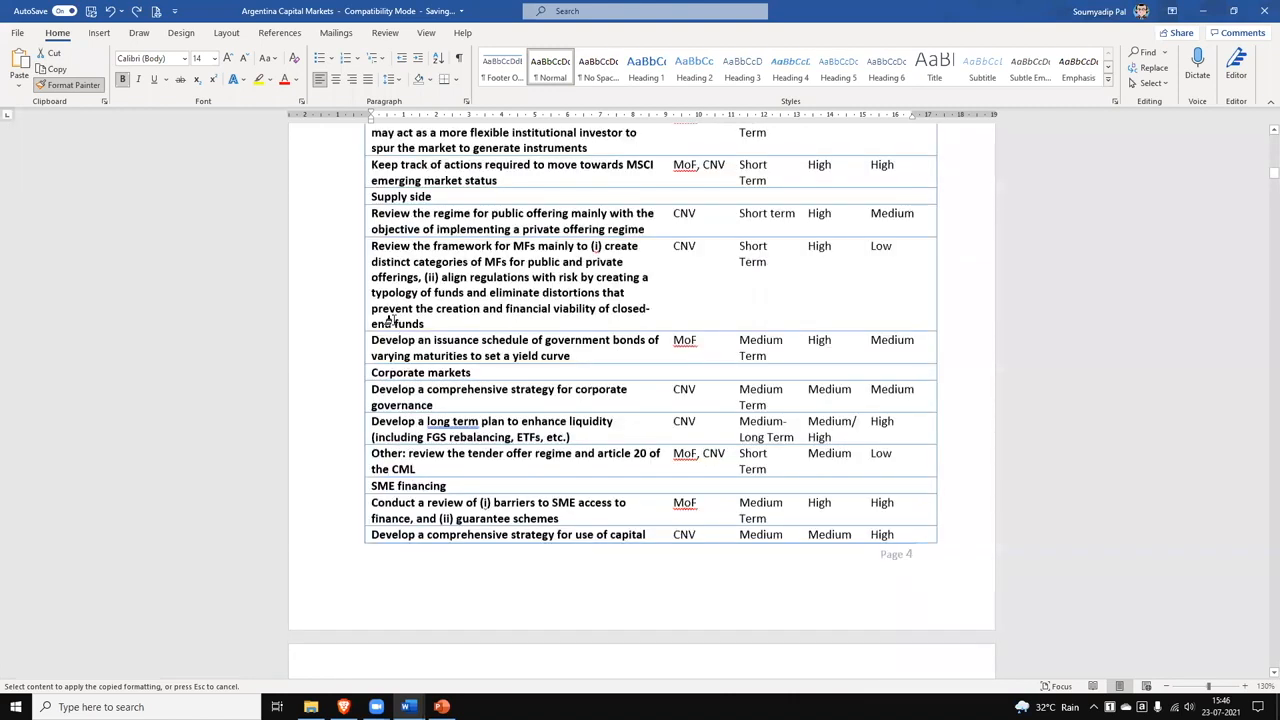
scroll(392, 318, "down", 15)
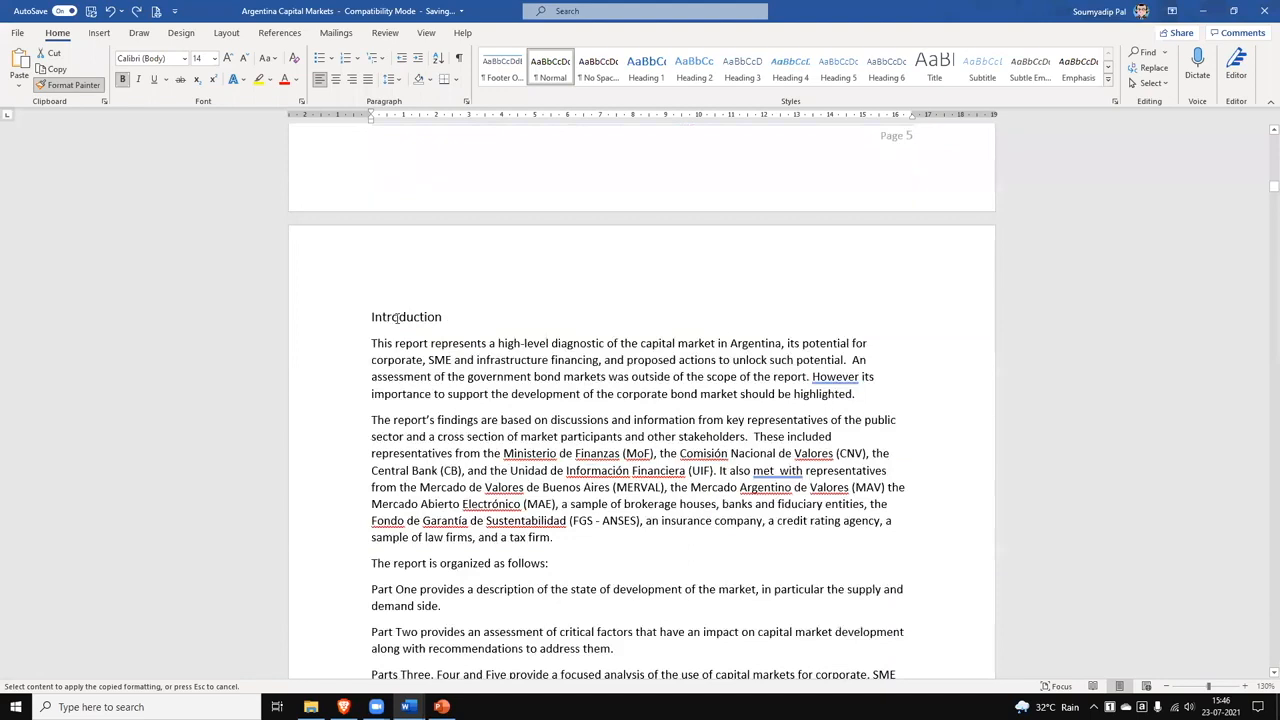
left_click(397, 317)
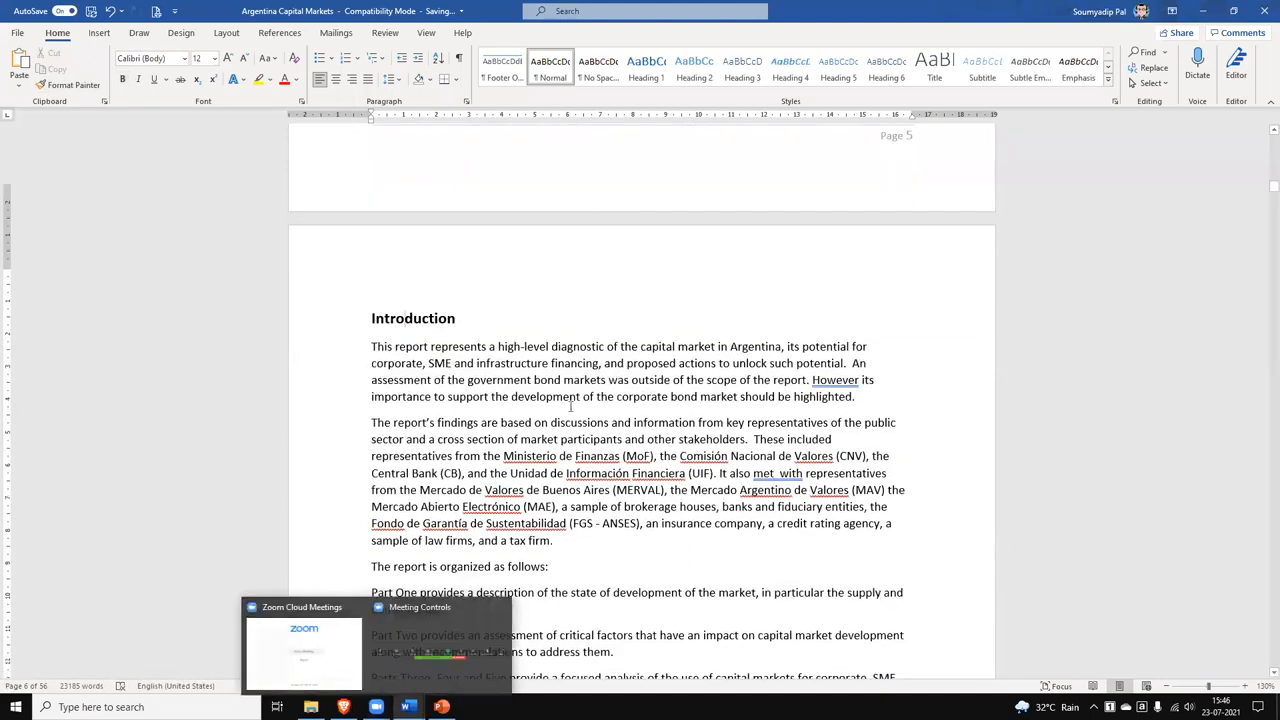
- Copy the "Introduction" heading's formatting onto the "Table 2" caption label on page 7, keeping Format Painter active for repeated use
scroll(560, 415, "down", 10)
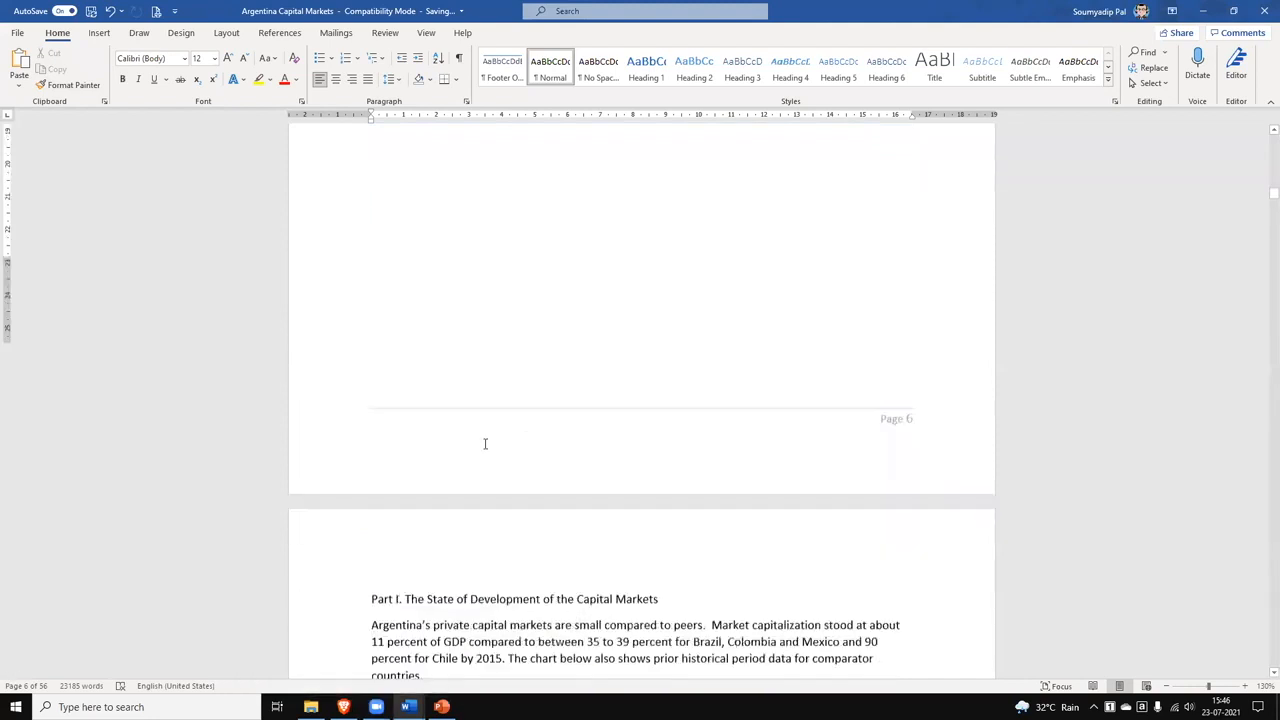
scroll(380, 425, "down", 2)
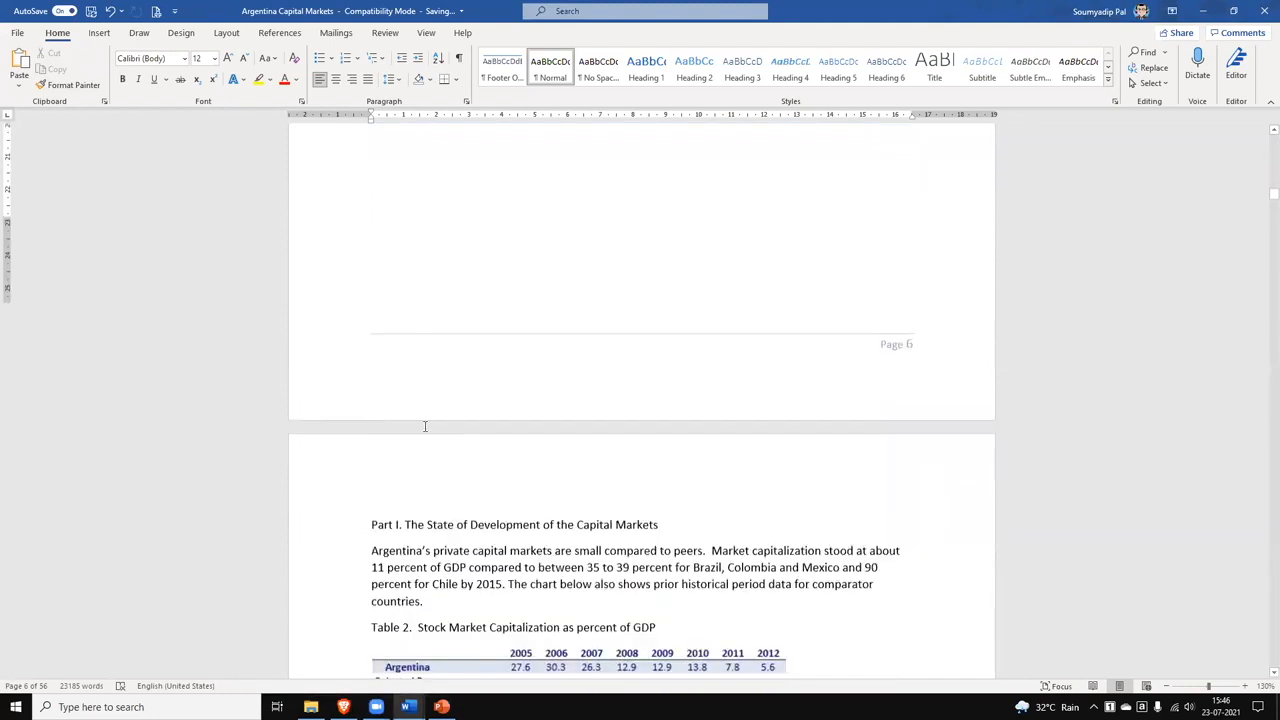
scroll(423, 426, "down", 3)
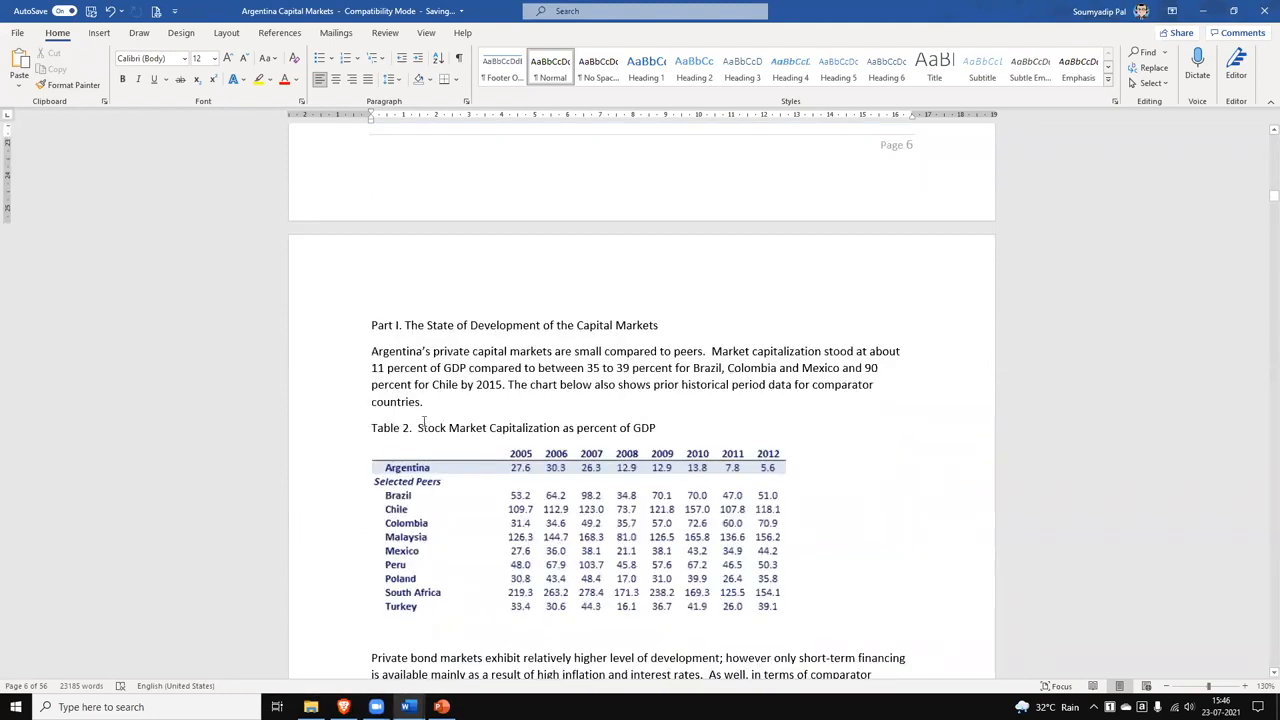
scroll(423, 426, "up", 20)
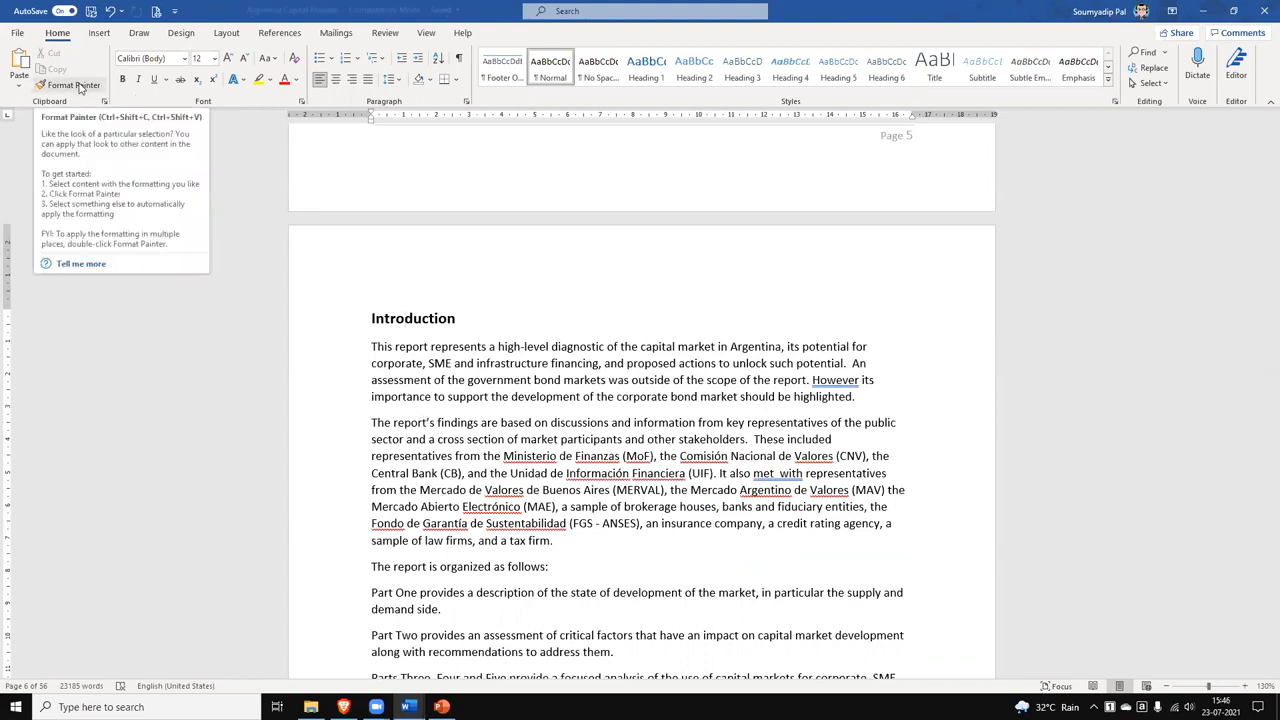
left_click(78, 86)
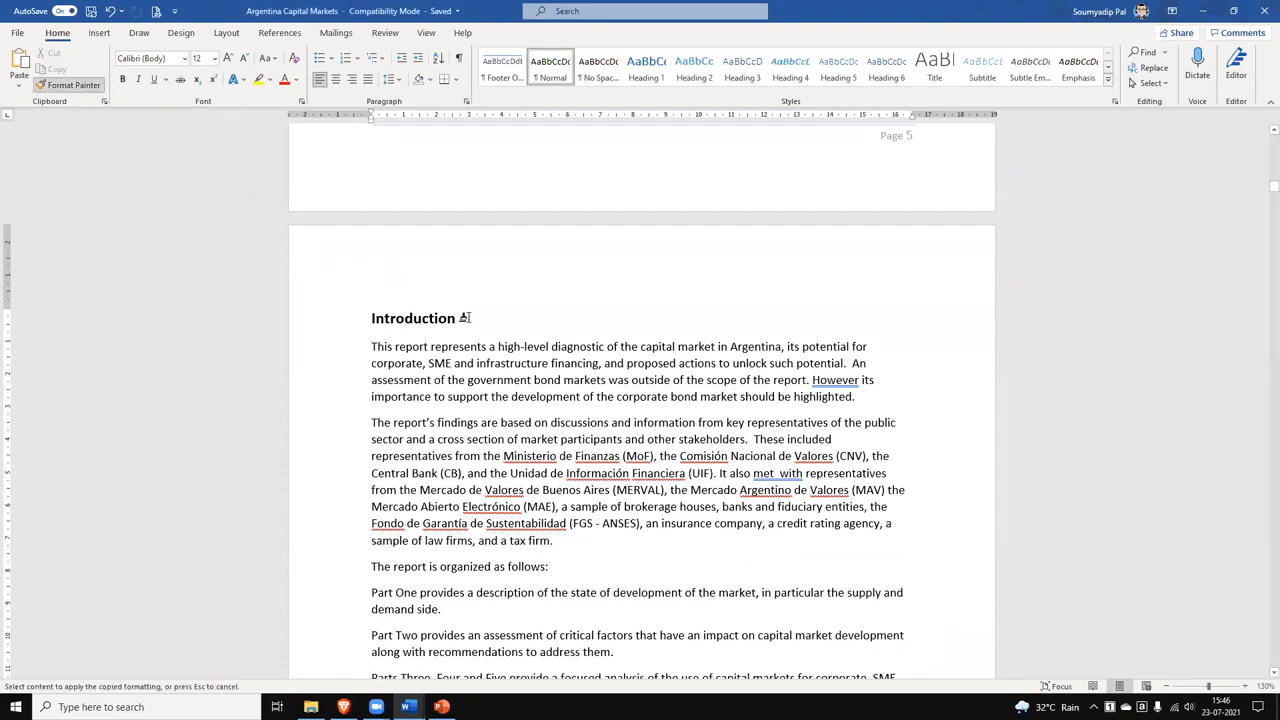
scroll(430, 470, "down", 2)
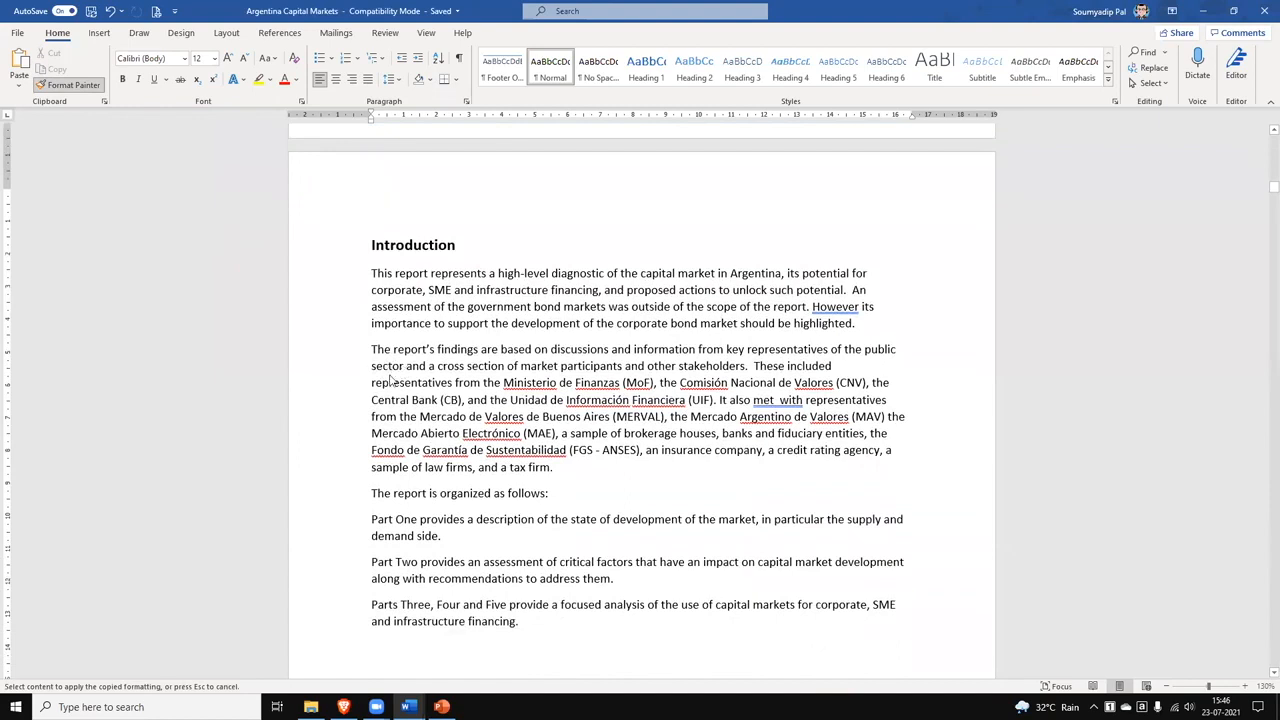
scroll(388, 370, "down", 5)
scroll(371, 352, "down", 3)
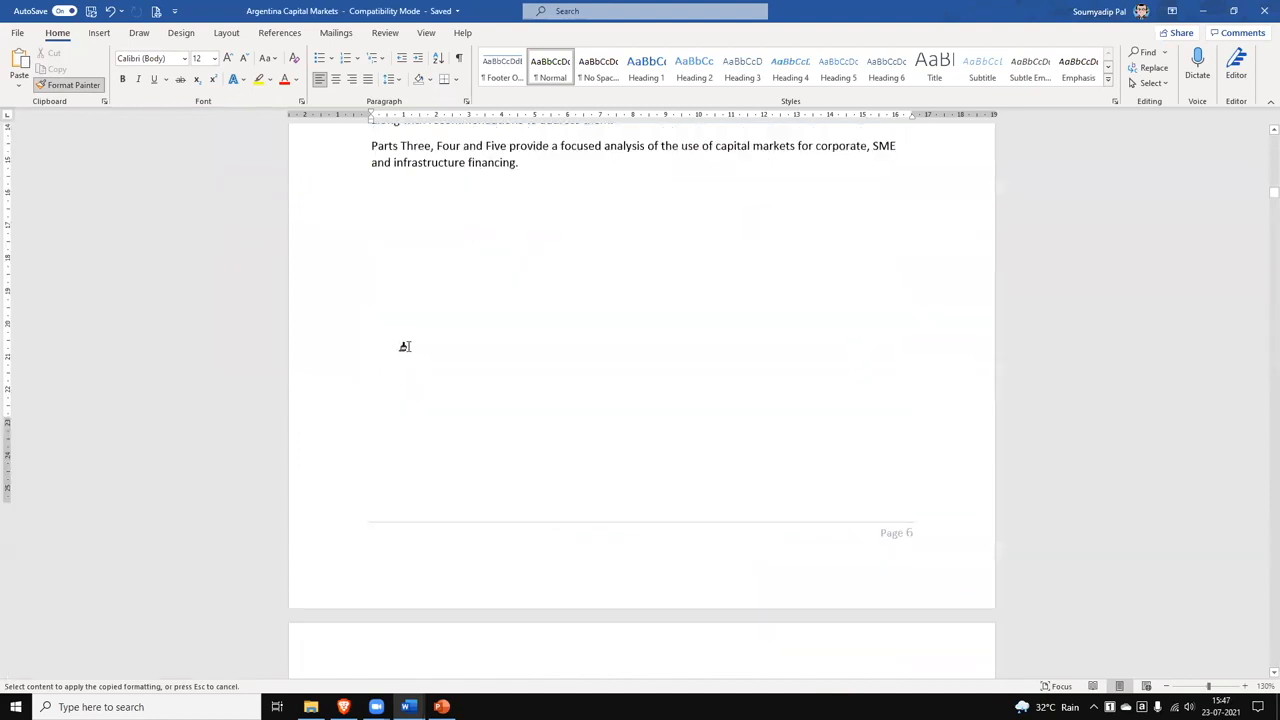
scroll(406, 351, "down", 5)
scroll(445, 392, "up", 1)
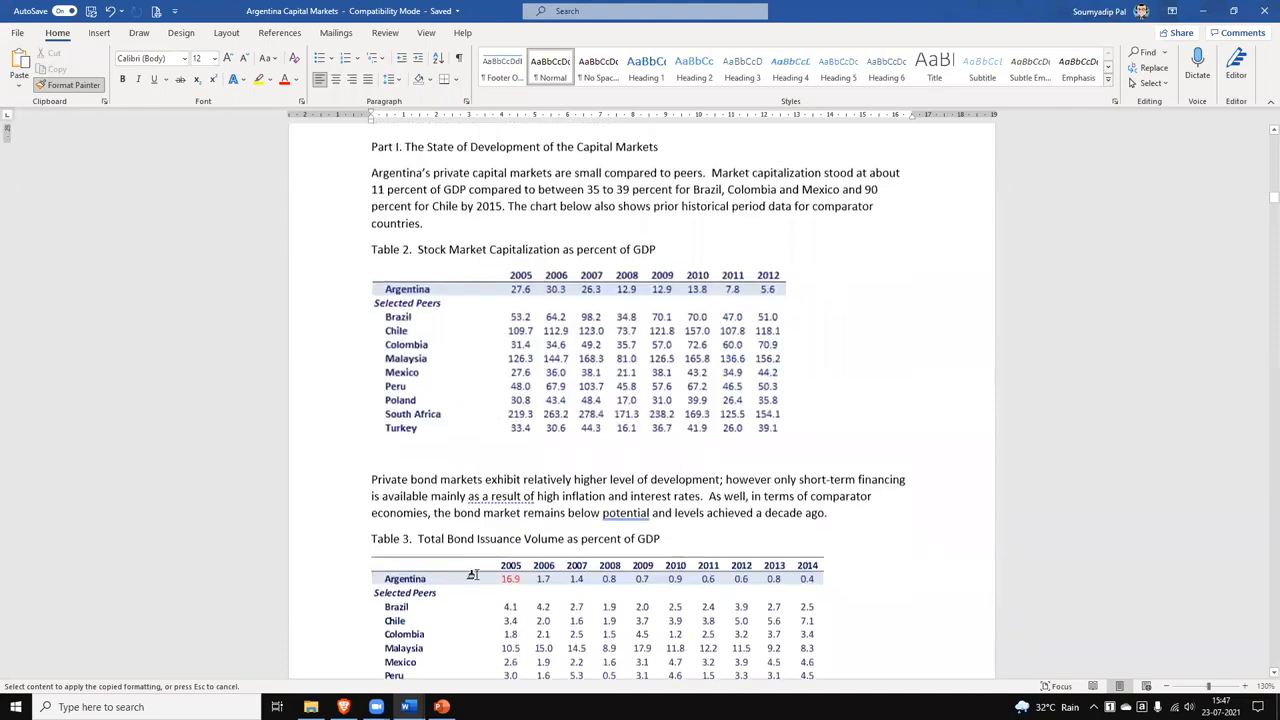
scroll(443, 494, "up", 2)
left_click_drag(372, 350, 408, 350)
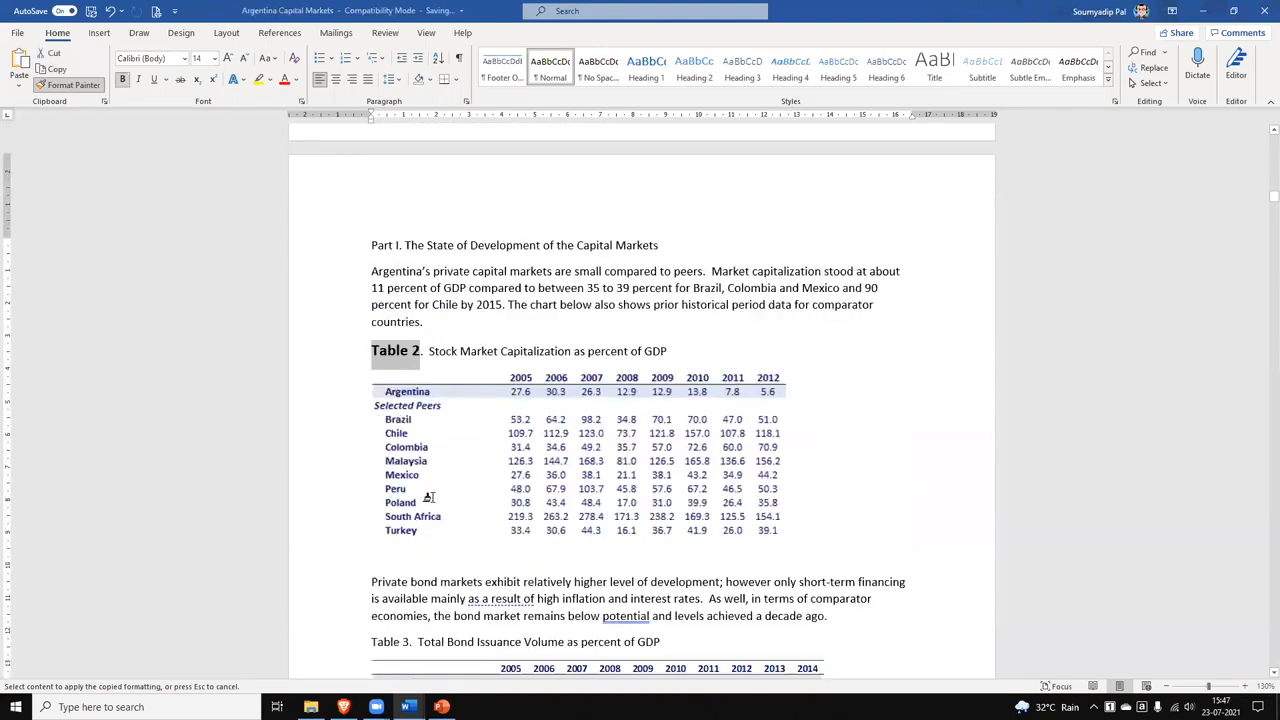
- Apply the copied heading formatting to the "Table 3." caption label above the bond issuance table on page 7
scroll(430, 496, "down", 2)
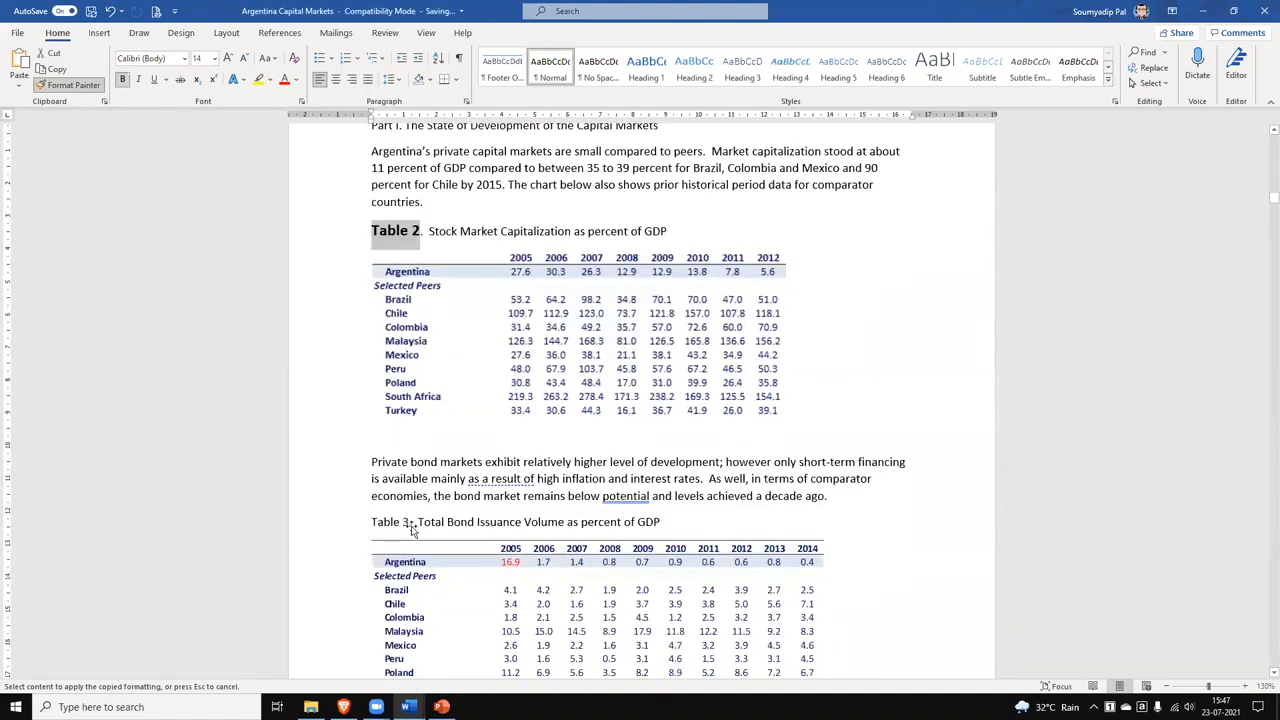
scroll(411, 523, "down", 3)
mouse_move(416, 261)
left_mouse_down()
mouse_move(385, 249)
mouse_move(370, 260)
left_mouse_up()
scroll(369, 268, "down", 1)
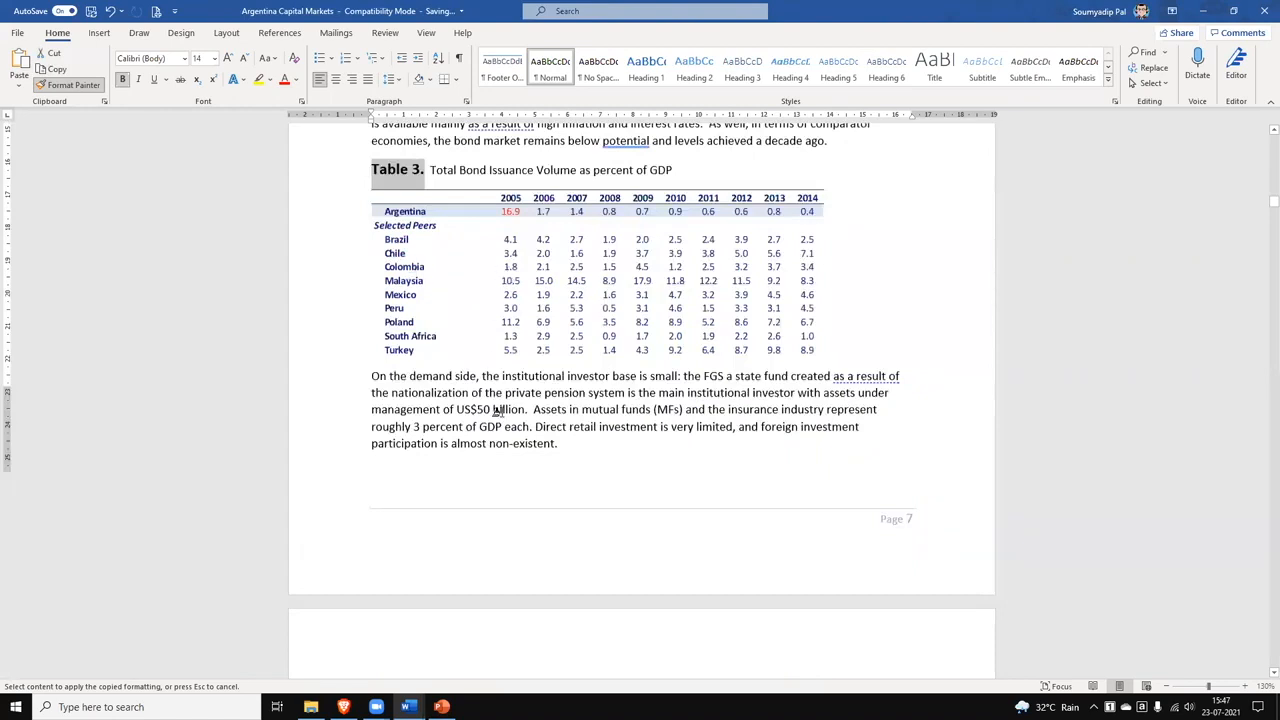
- Apply the copied heading formatting to the "Table 4" caption label on page 8 and turn Format Painter off
scroll(497, 411, "down", 8)
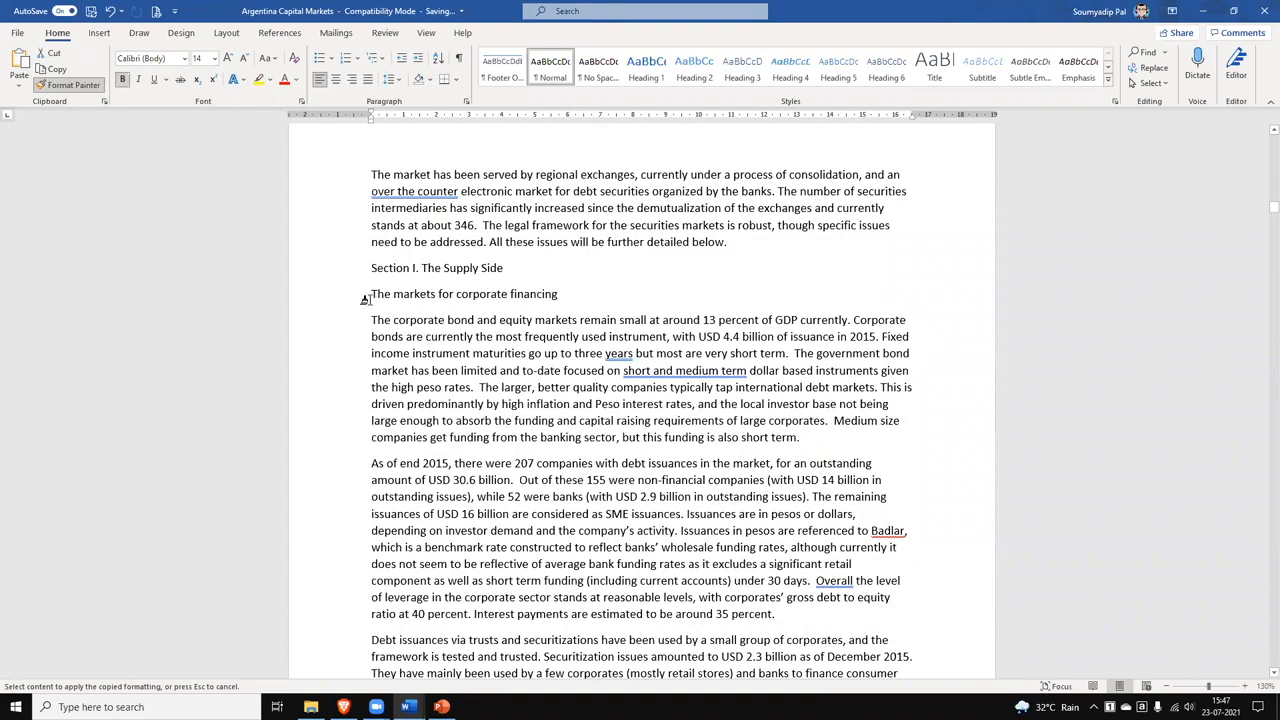
scroll(401, 305, "down", 8)
left_click_drag(398, 303, 414, 303)
scroll(383, 508, "down", 1)
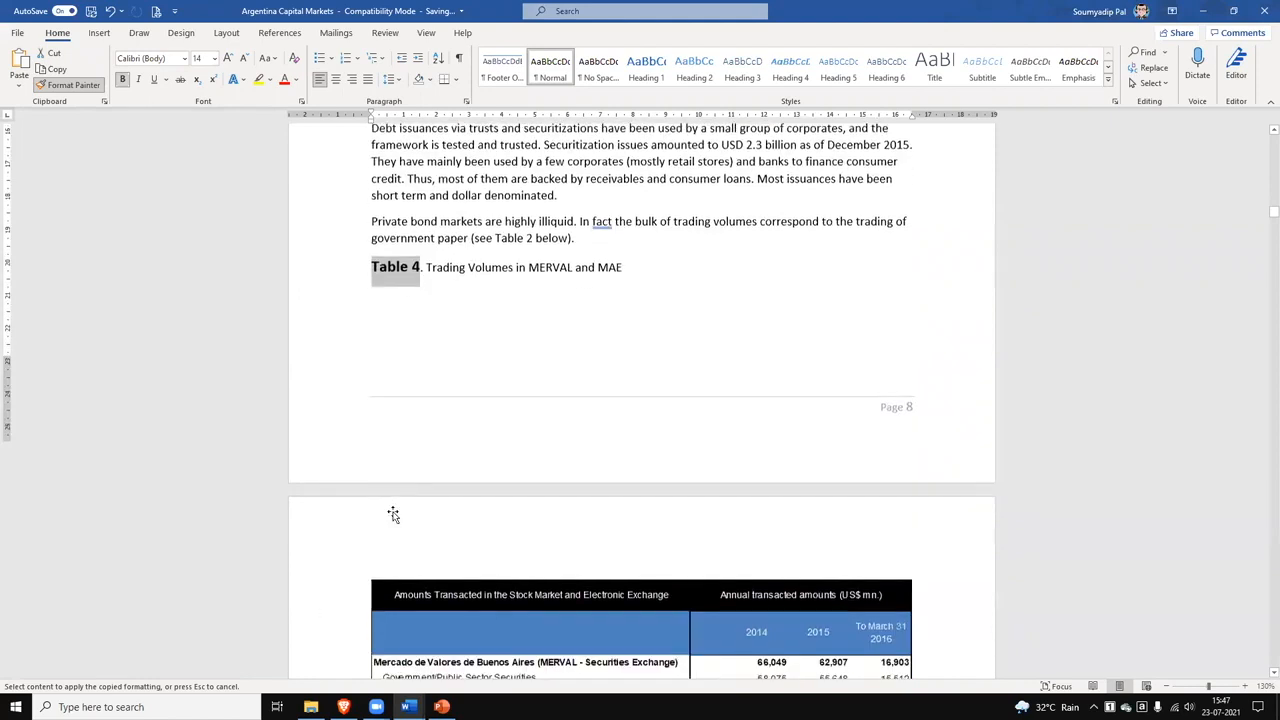
scroll(920, 277, "down", 3)
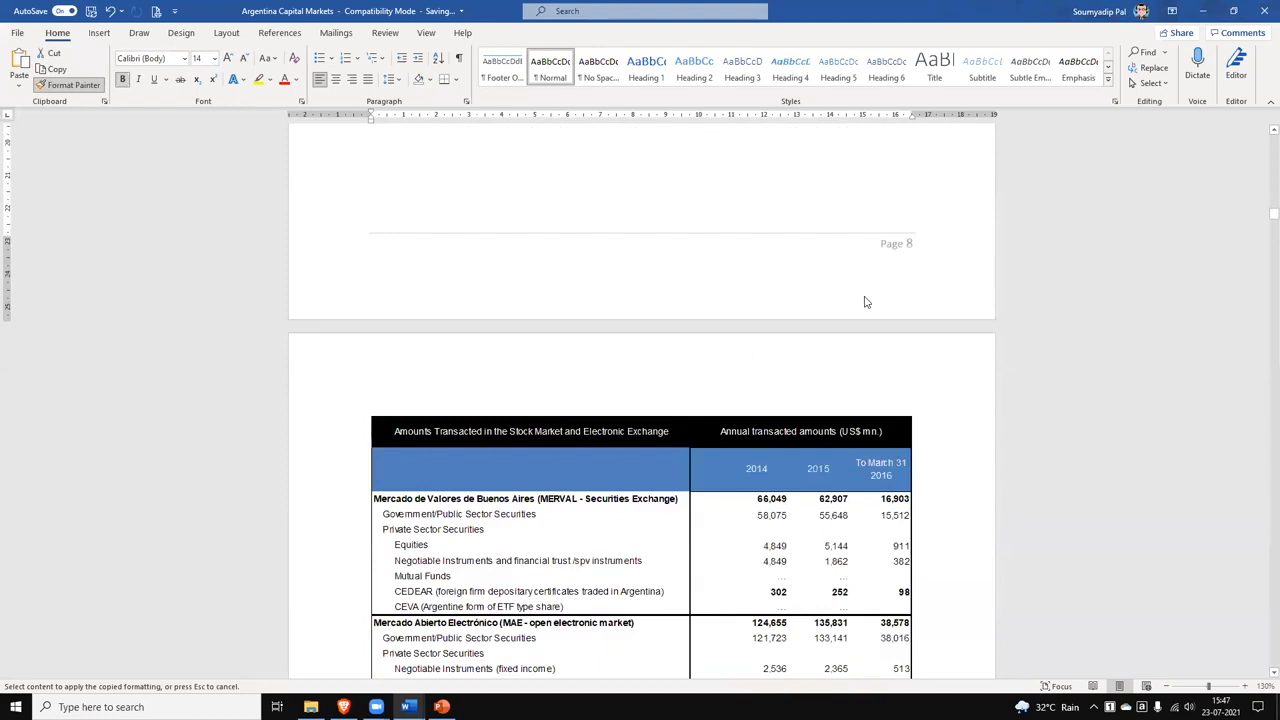
left_click(57, 90)
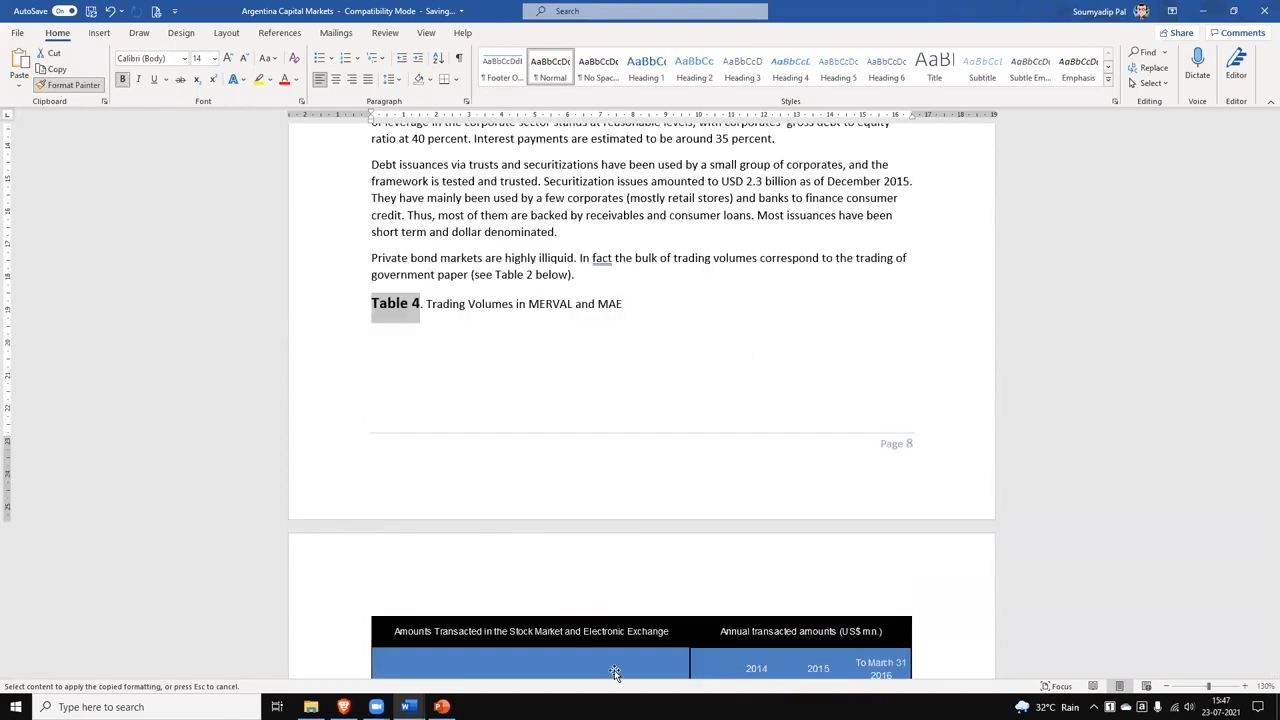
key("Escape")
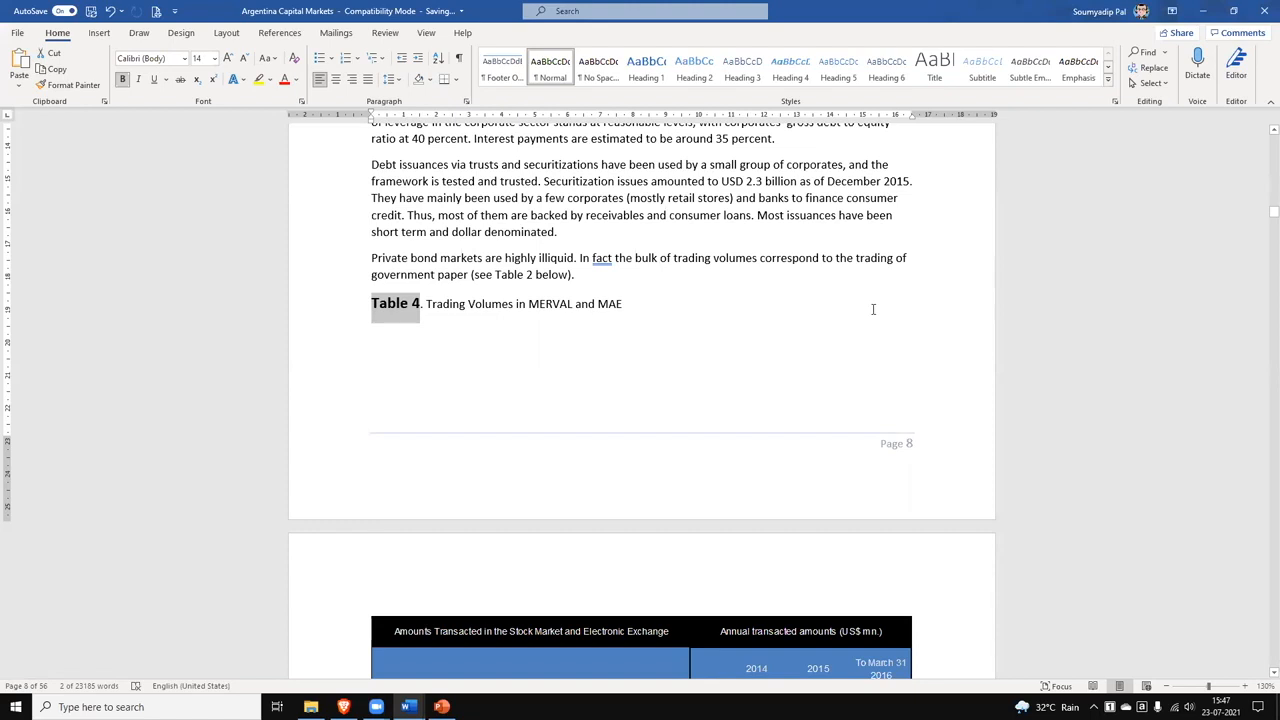
- Undo the formatting of the Table 4, Table 3 and Table 2 caption labels and of the "Introduction" heading
key("ctrl+z")
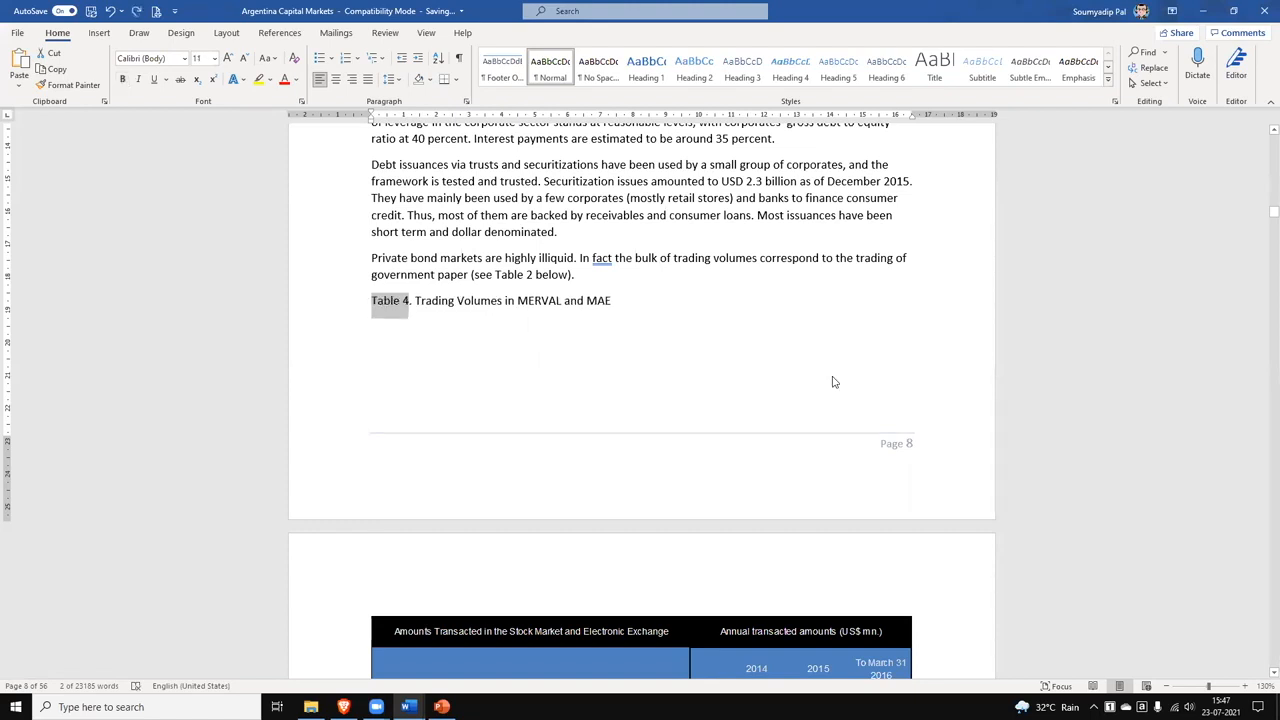
scroll(826, 382, "up", 1)
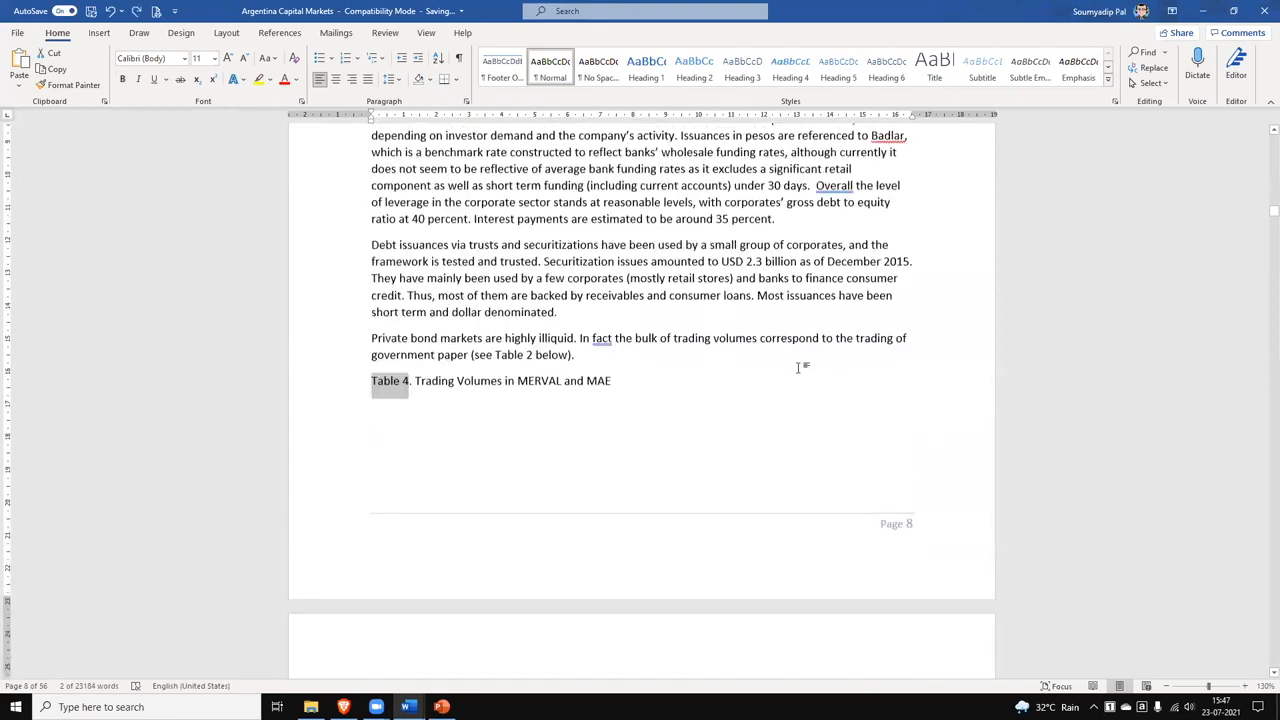
scroll(783, 364, "up", 1)
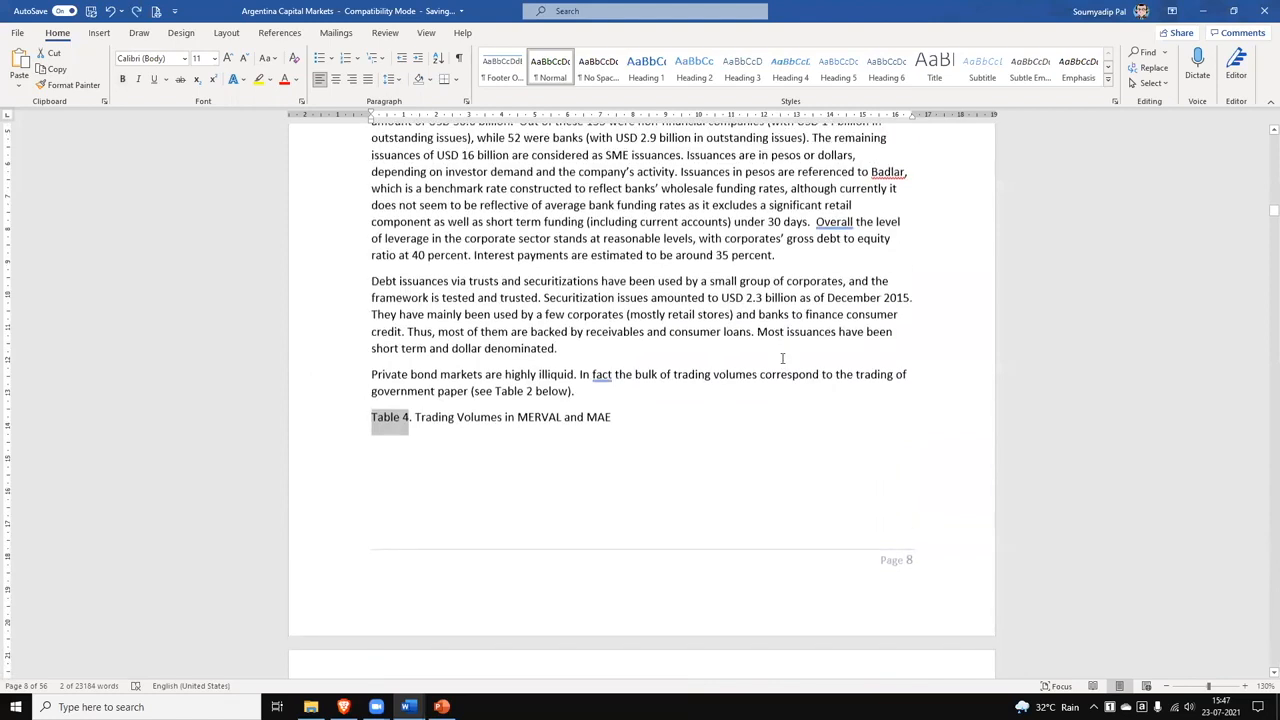
scroll(783, 358, "up", 20)
scroll(783, 358, "up", 1)
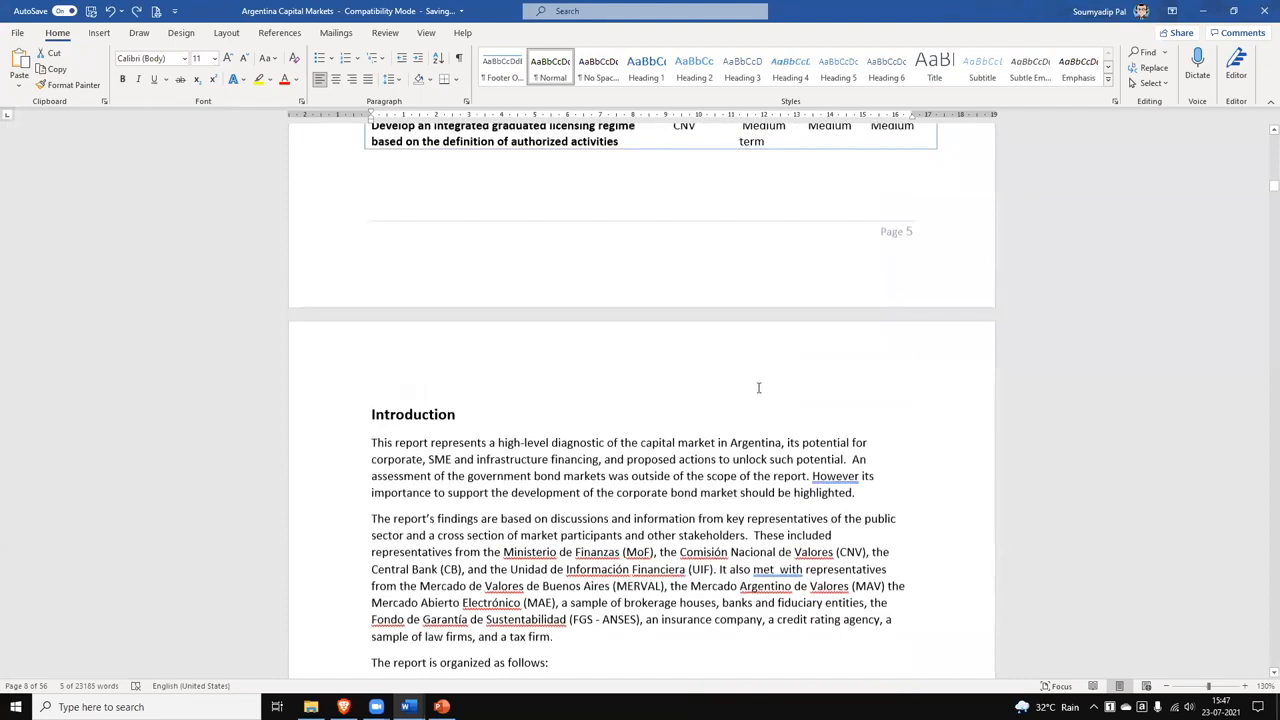
key("ctrl+z")
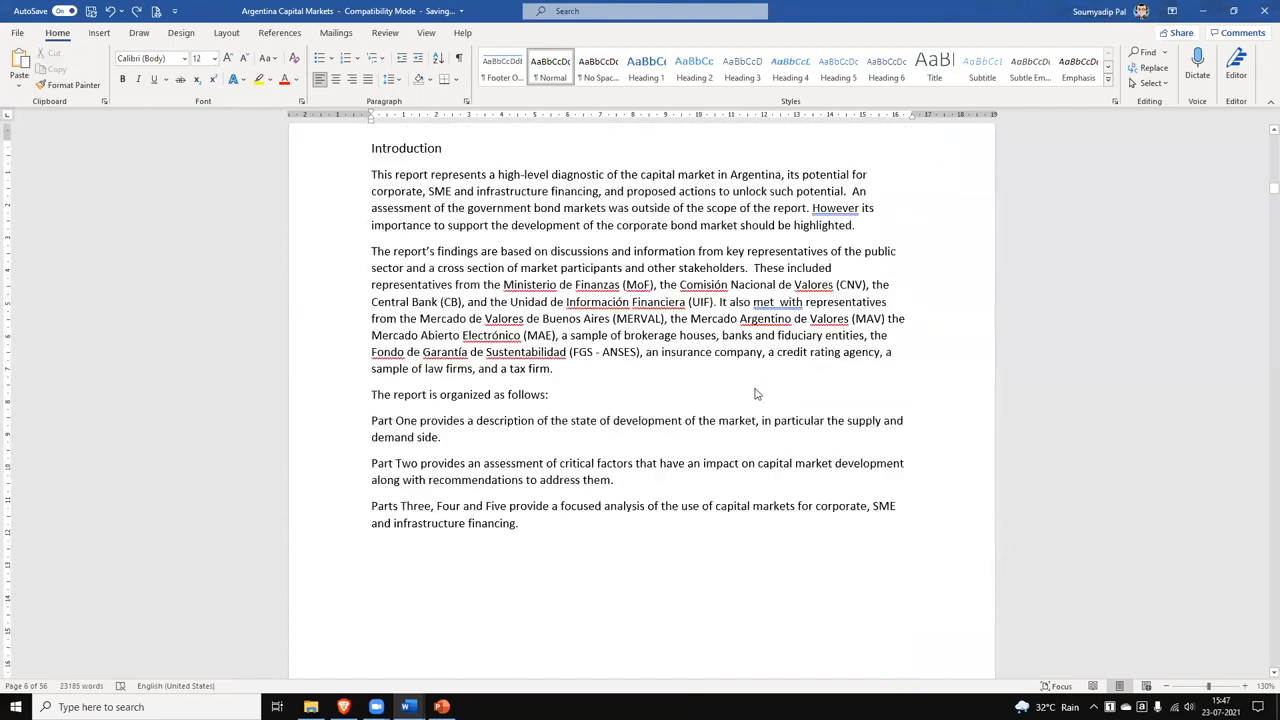
scroll(756, 394, "up", 8)
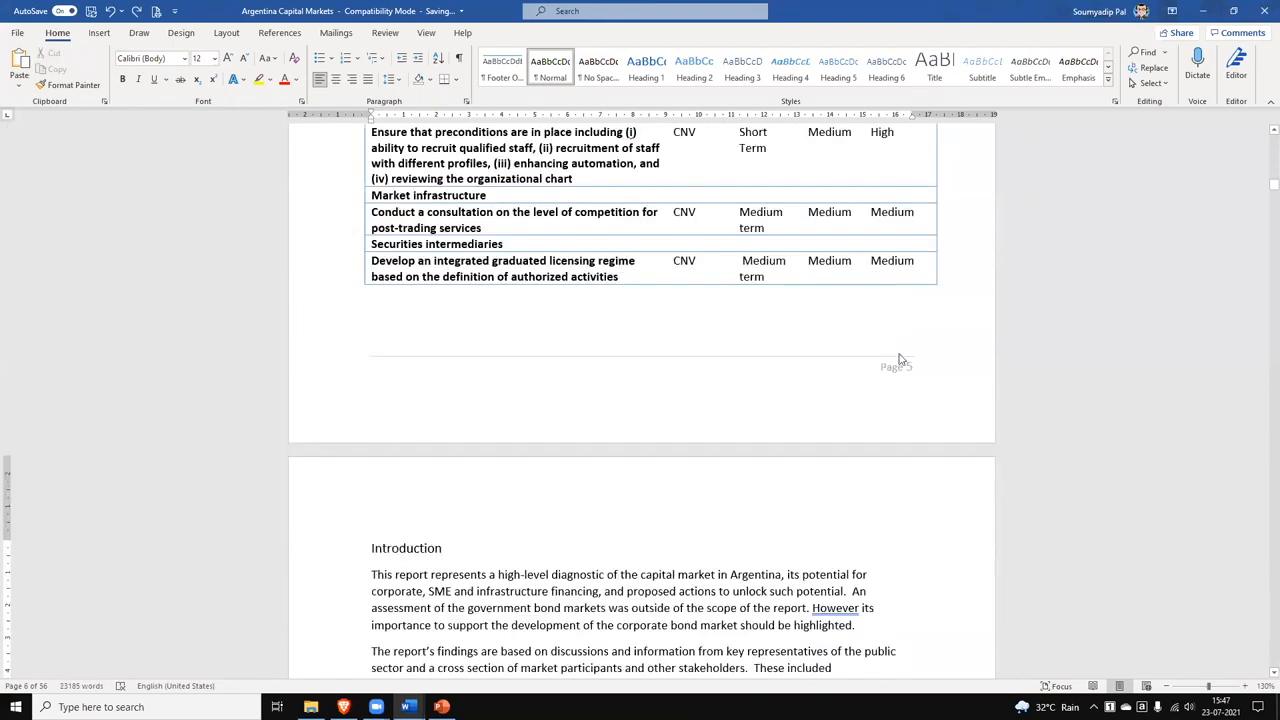
key("ctrl+z")
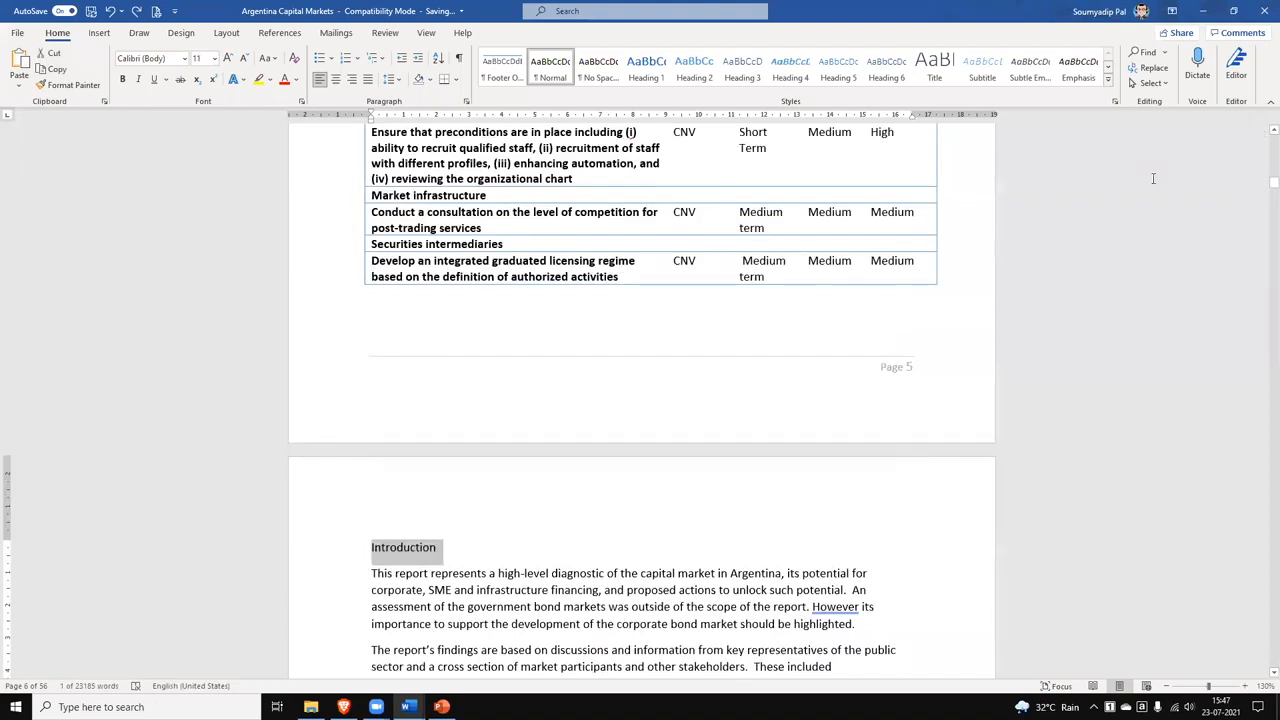
scroll(310, 263, "up", 3)
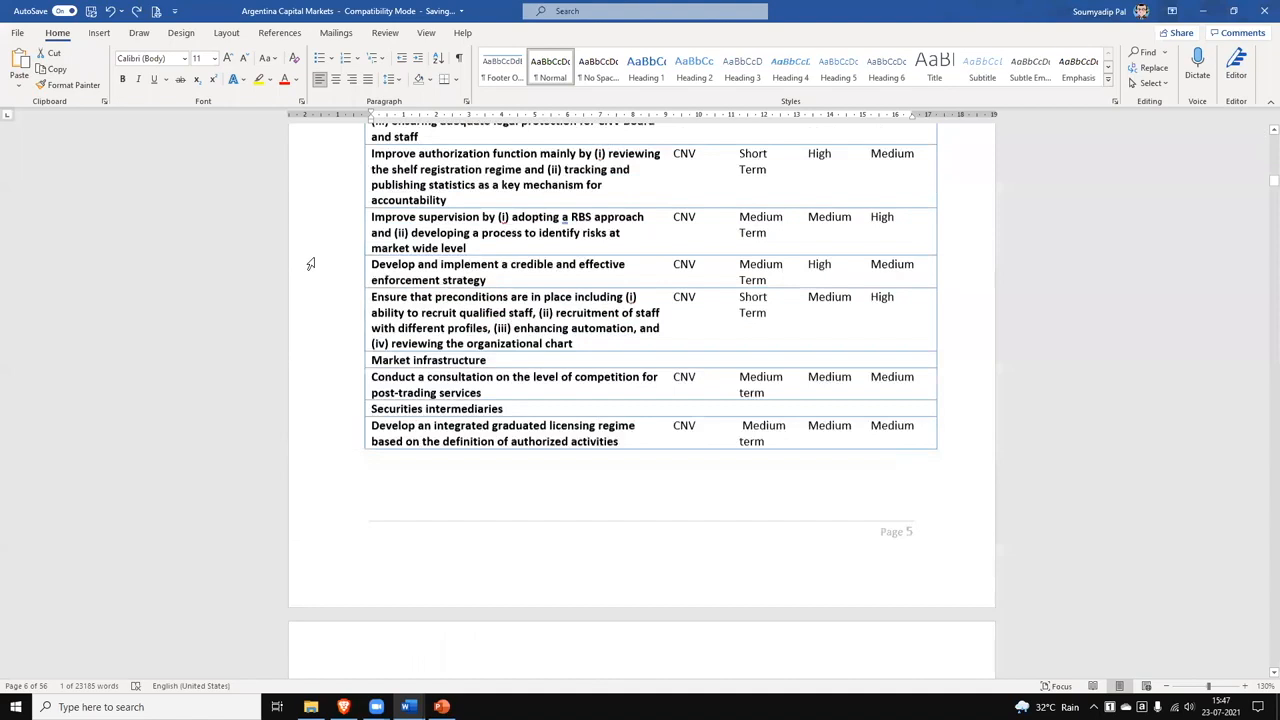
- Add the title "A Report on the Capital Markets in Argentina" above the "Executive Summary" heading, with a blank line between them
key("ctrl+Home")
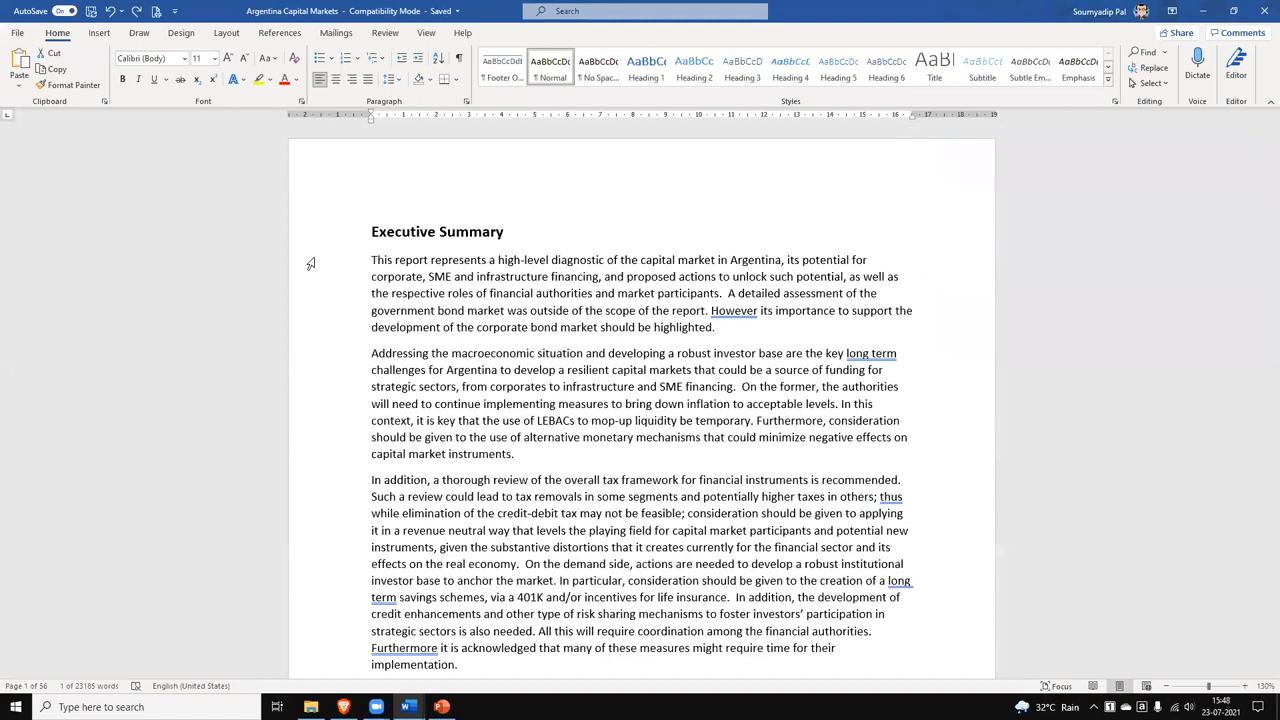
left_click(368, 232)
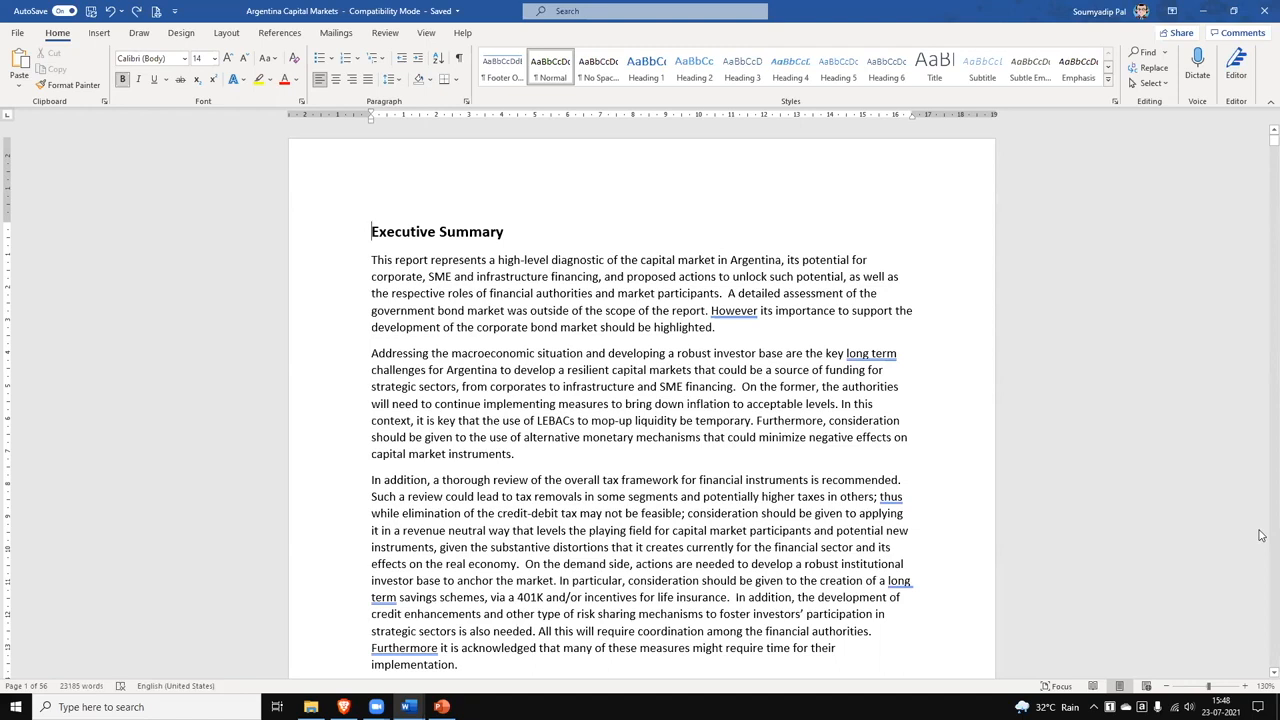
key("Return")
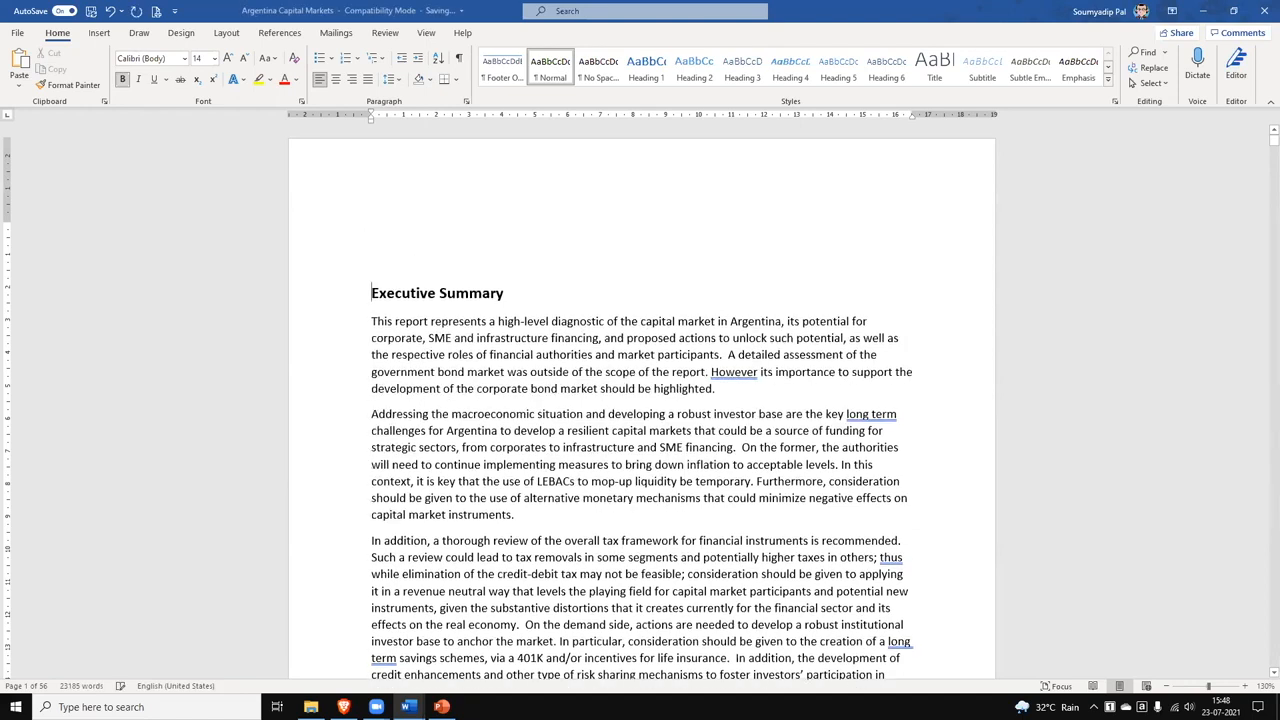
key("Up")
key("Up")
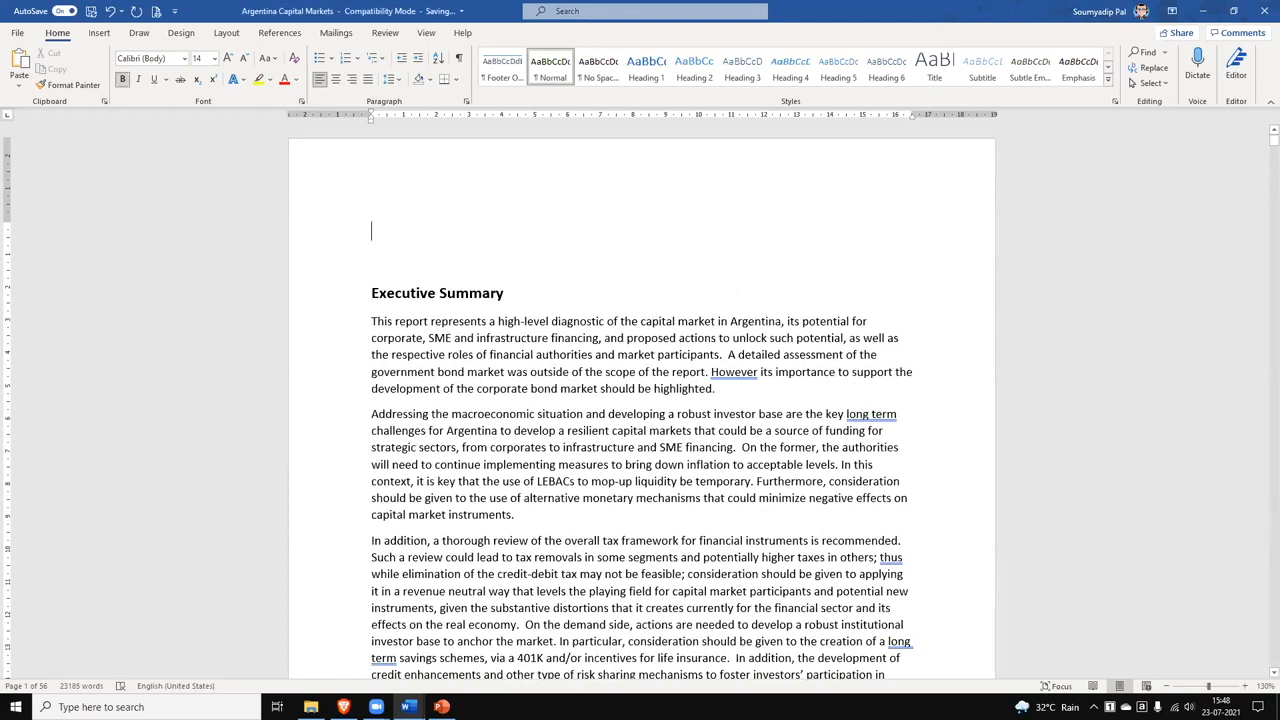
type("A Report on the")
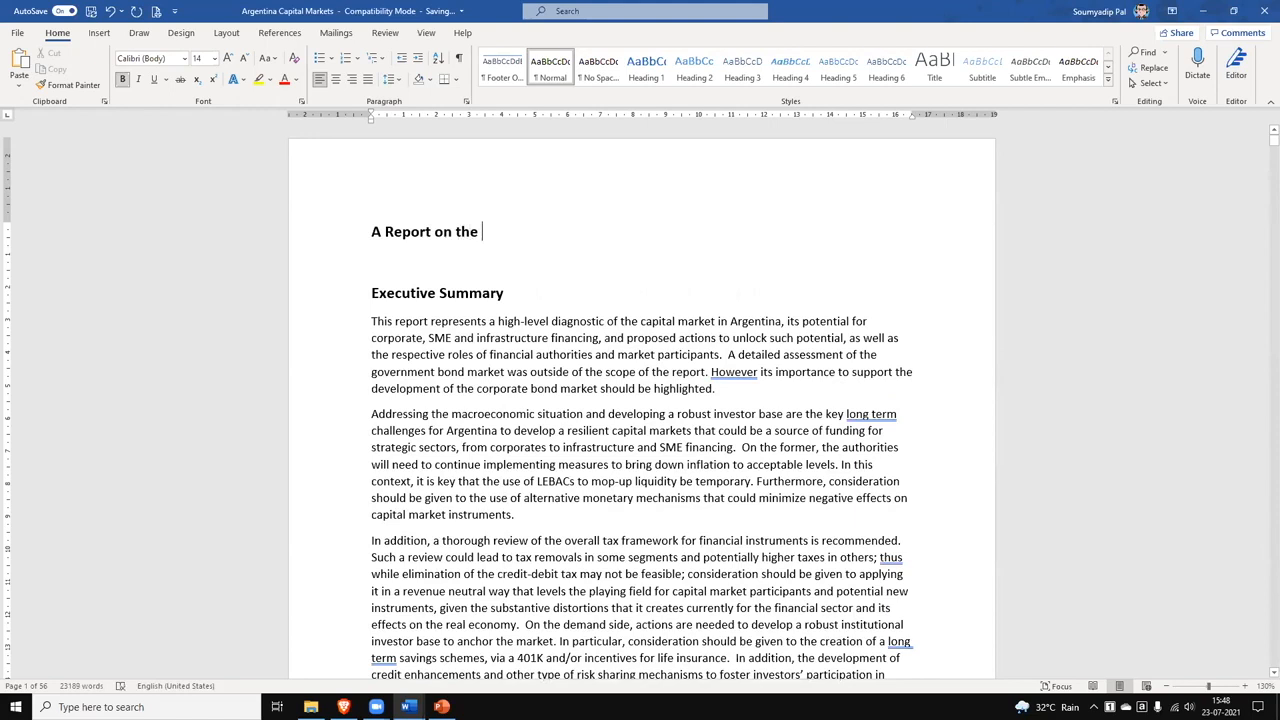
type("Capital Markets in Argentina")
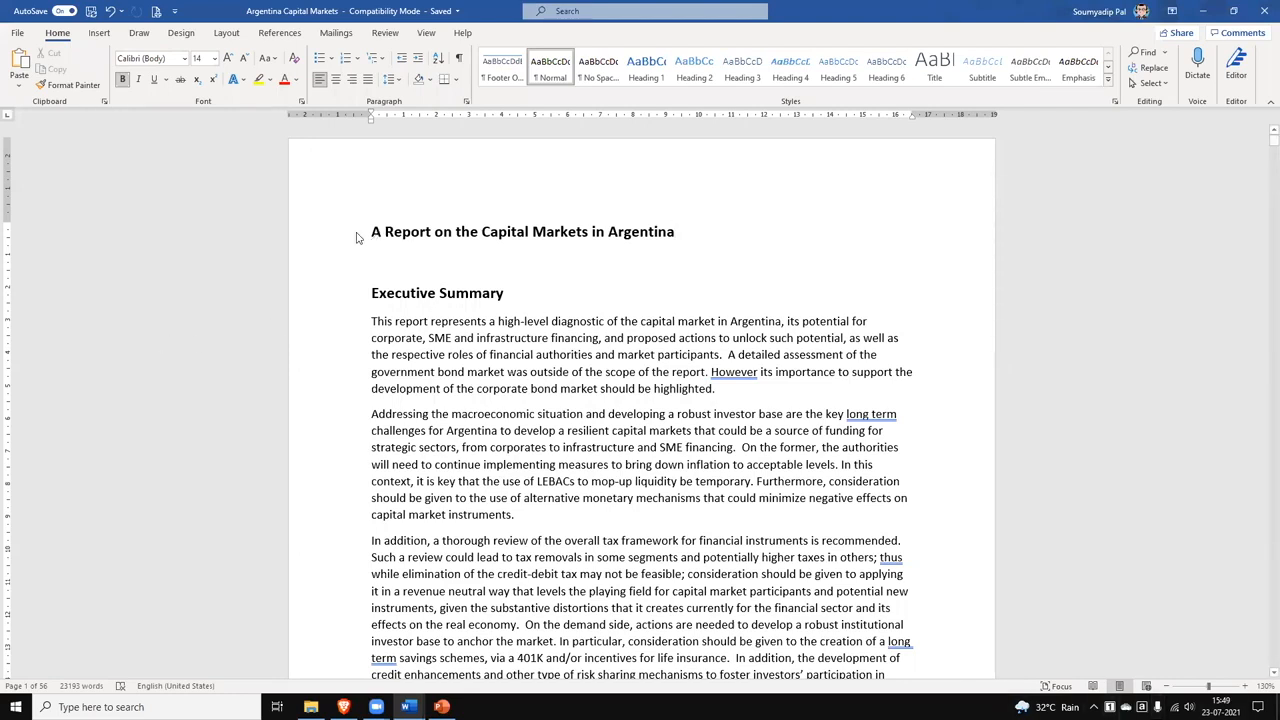
- Try centre alignment on the "A Report on the Capital Markets in Argentina" title and return it to left alignment
left_click(326, 234)
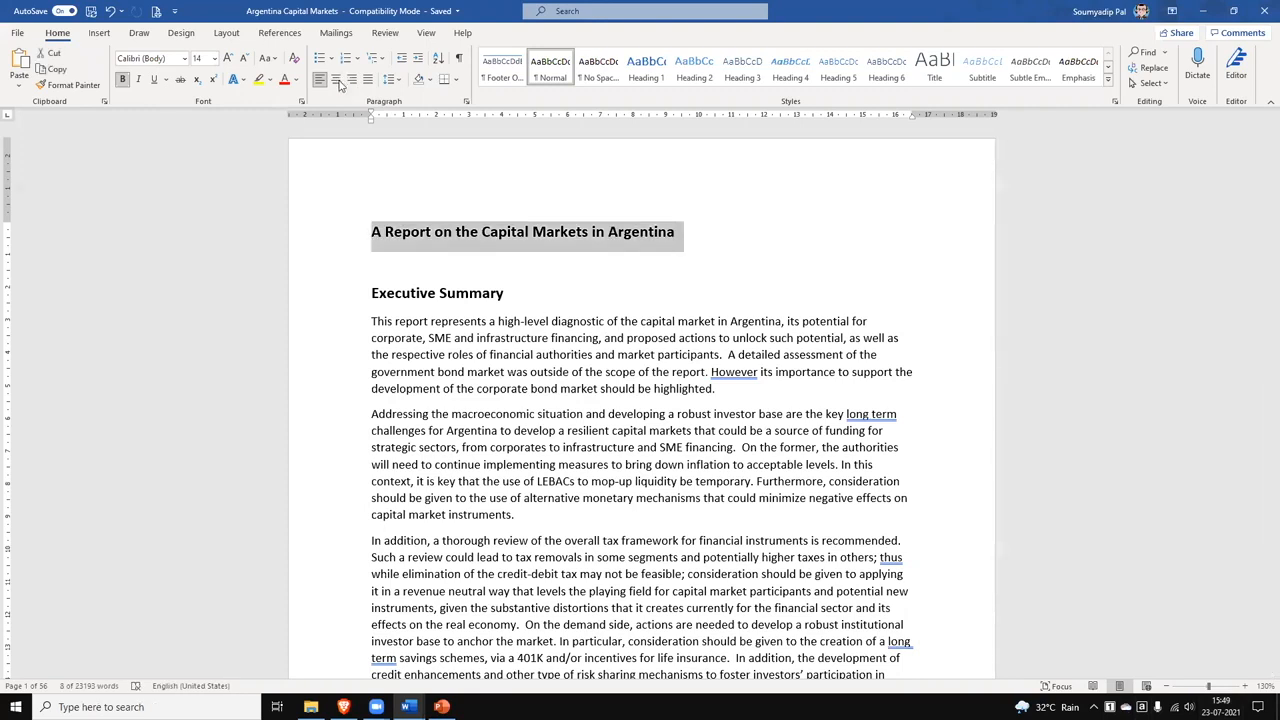
left_click(338, 85)
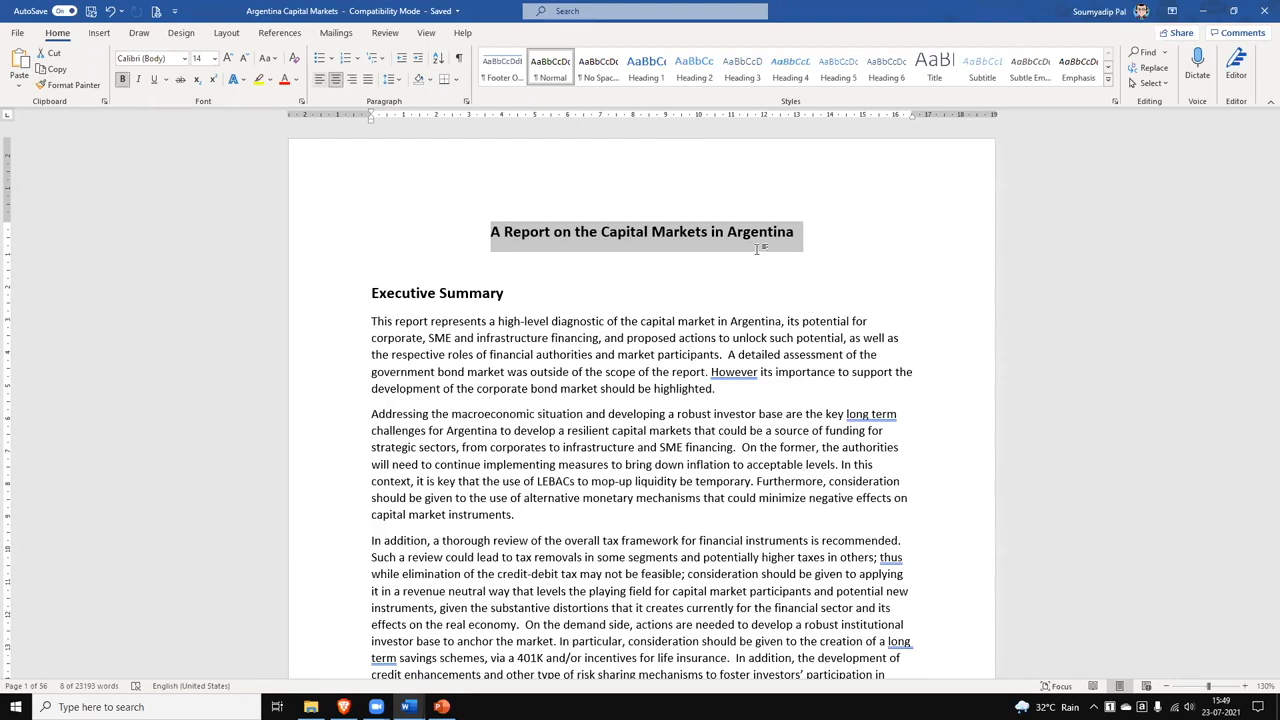
key("ctrl+l")
left_click(760, 246)
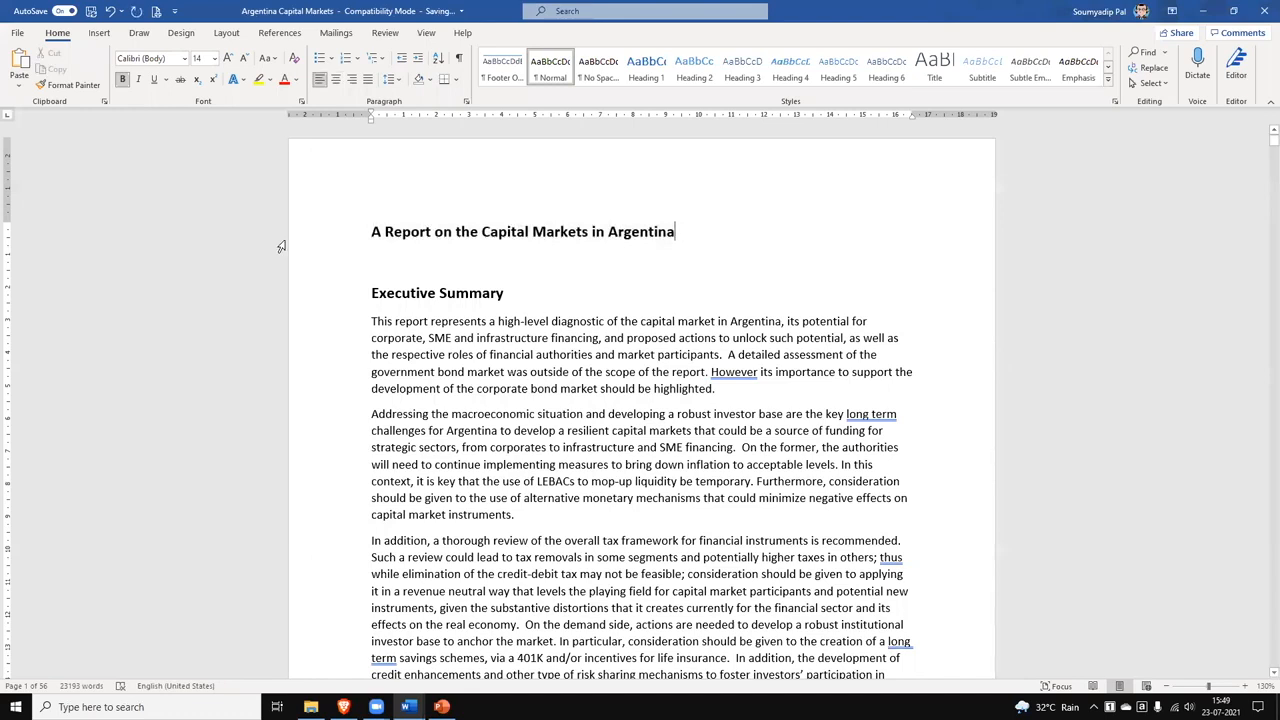
key("shift+Home")
left_click(336, 79)
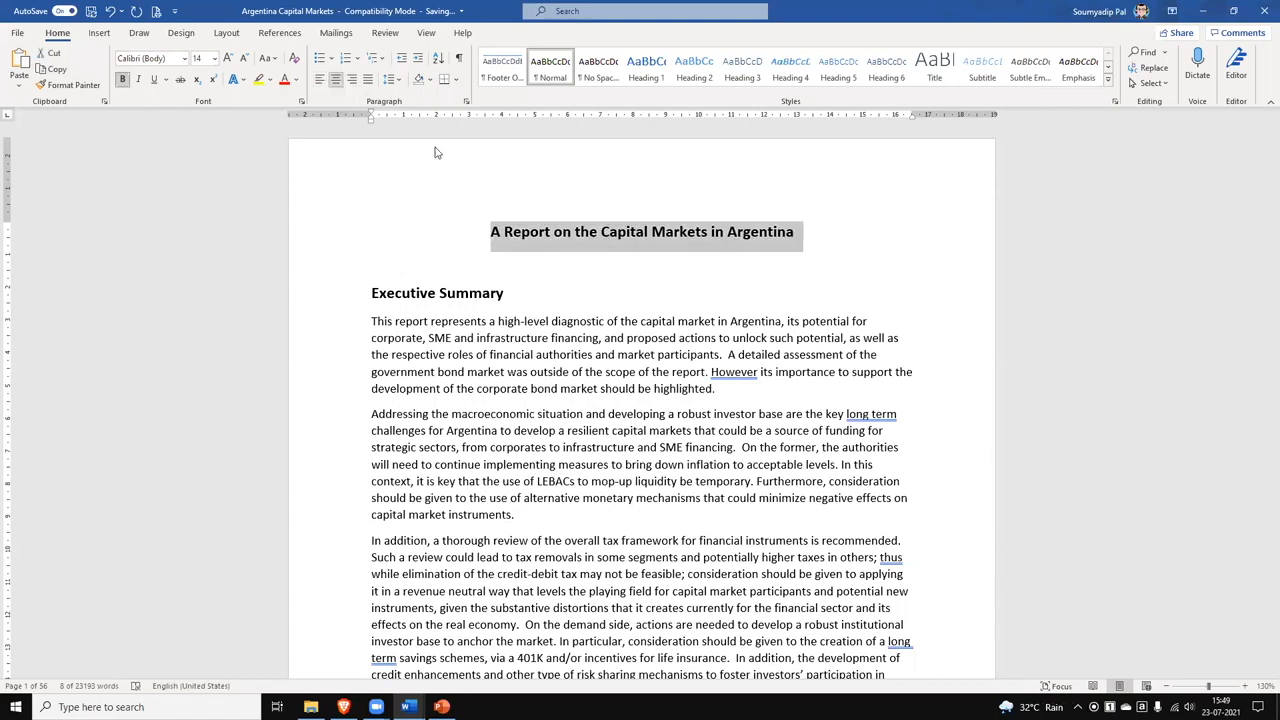
left_click(320, 79)
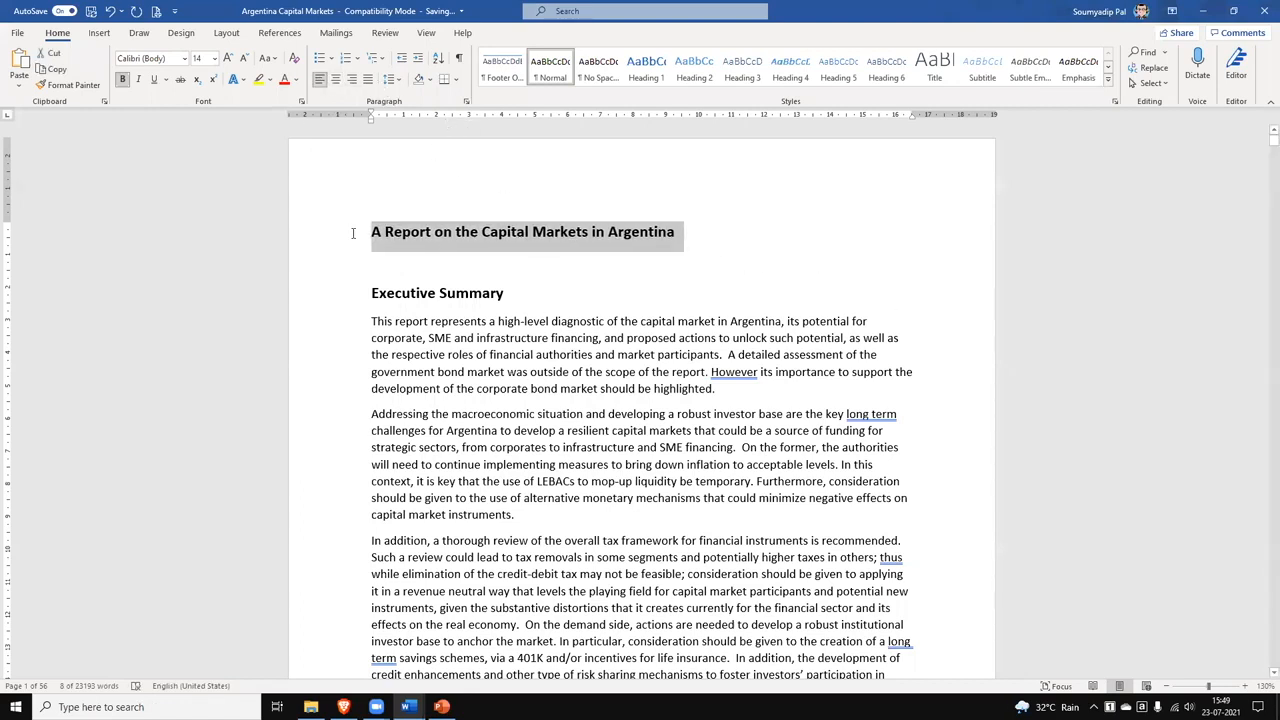
- Apply the Title style to the "A Report on the Capital Markets in Argentina" line
left_click_drag(380, 294, 704, 294)
left_click(685, 306)
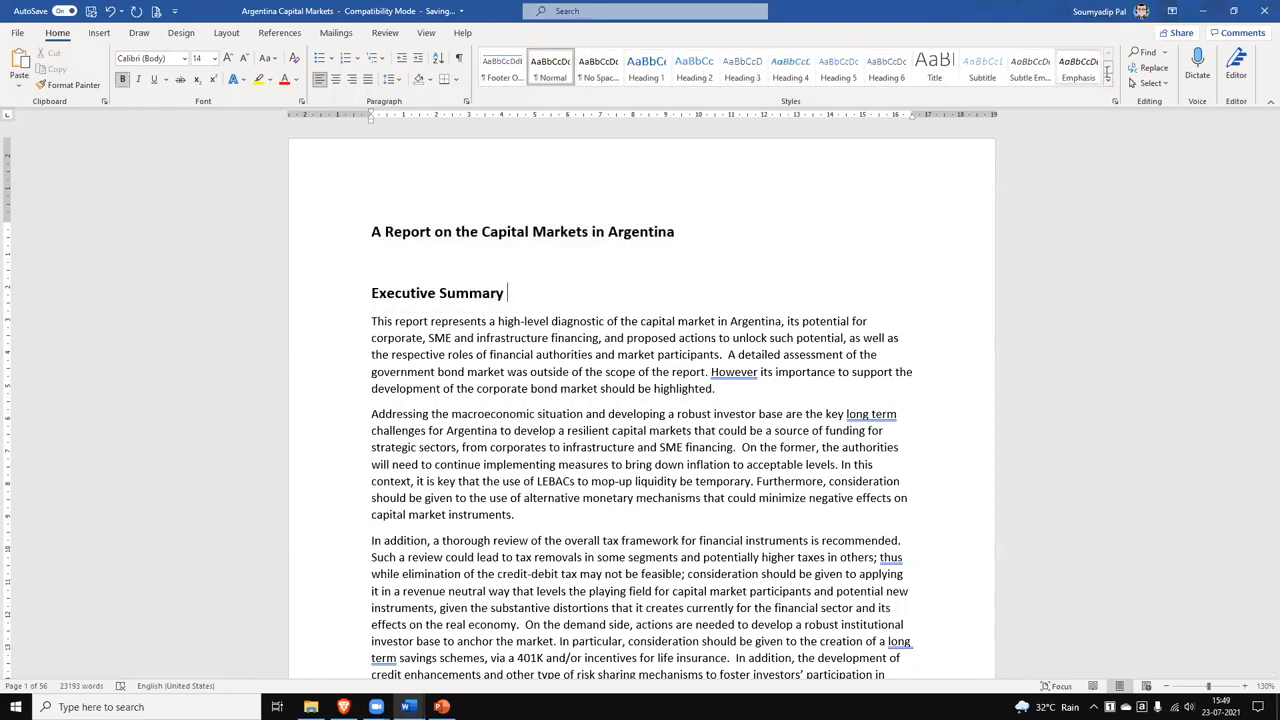
left_click(342, 237)
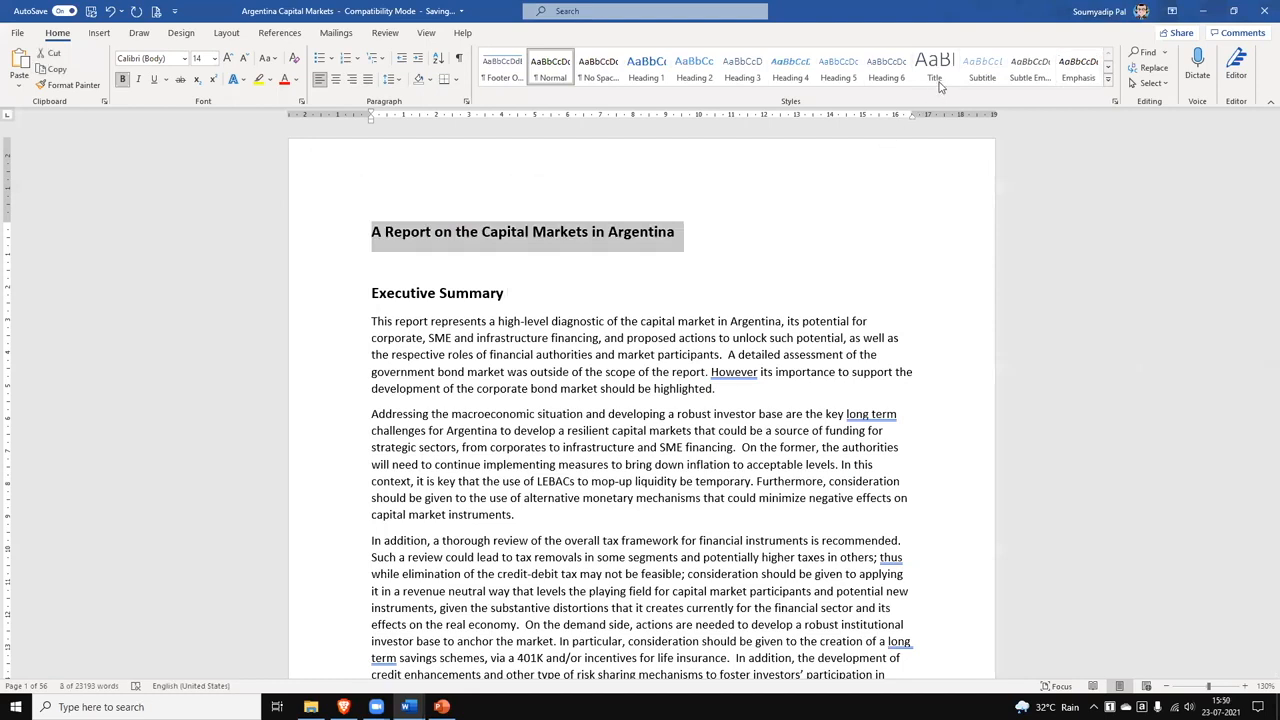
left_click(940, 76)
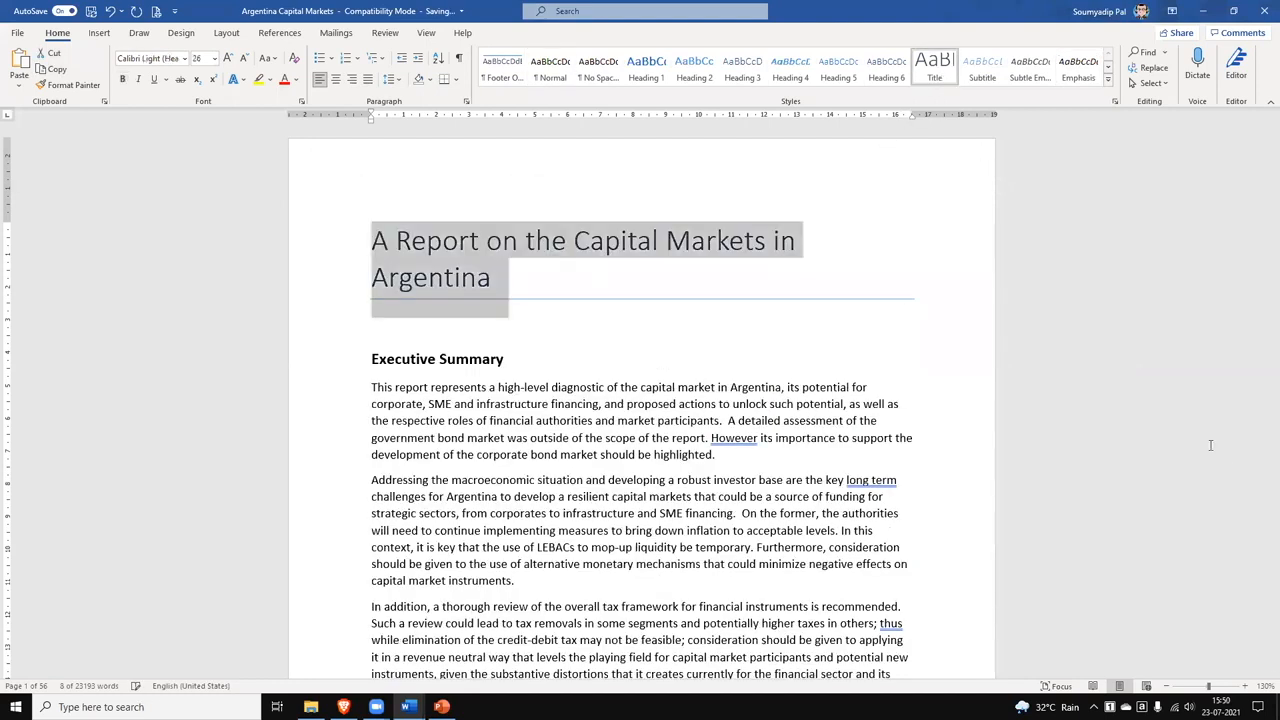
left_click(1074, 358)
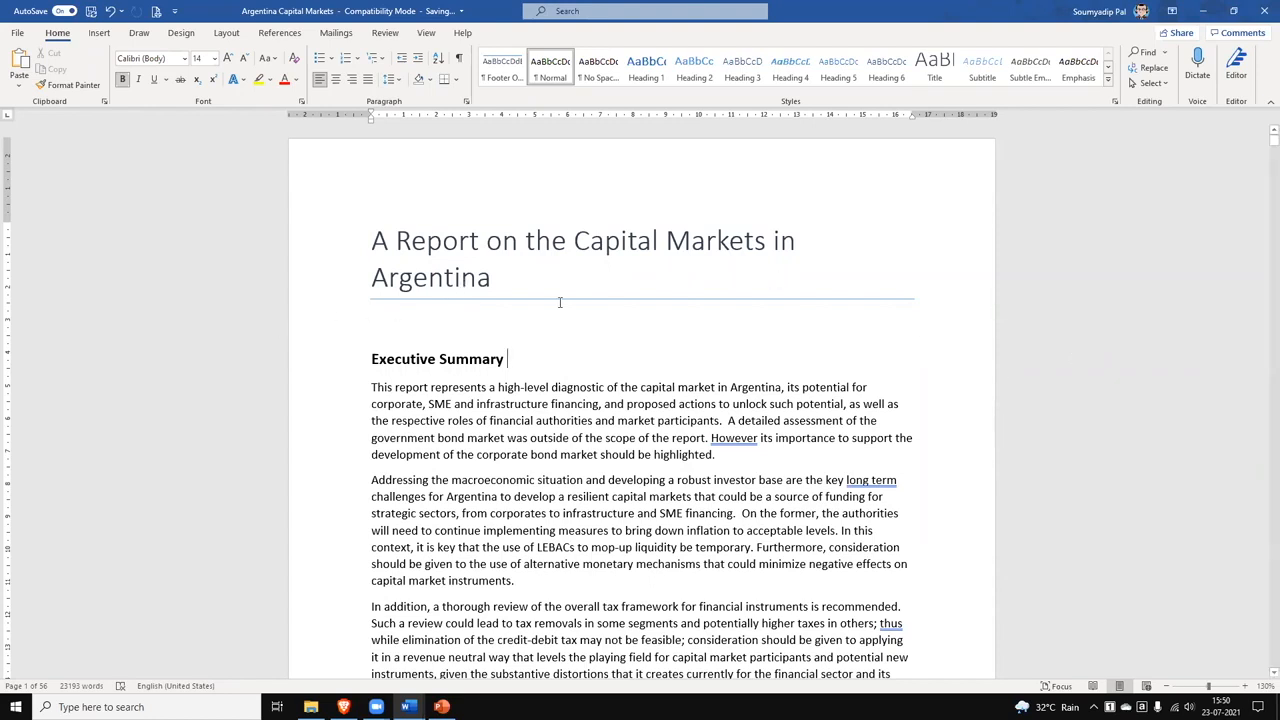
- Apply the Heading 2 style to the "Executive Summary" heading and insert a blank line below it
left_click(461, 278)
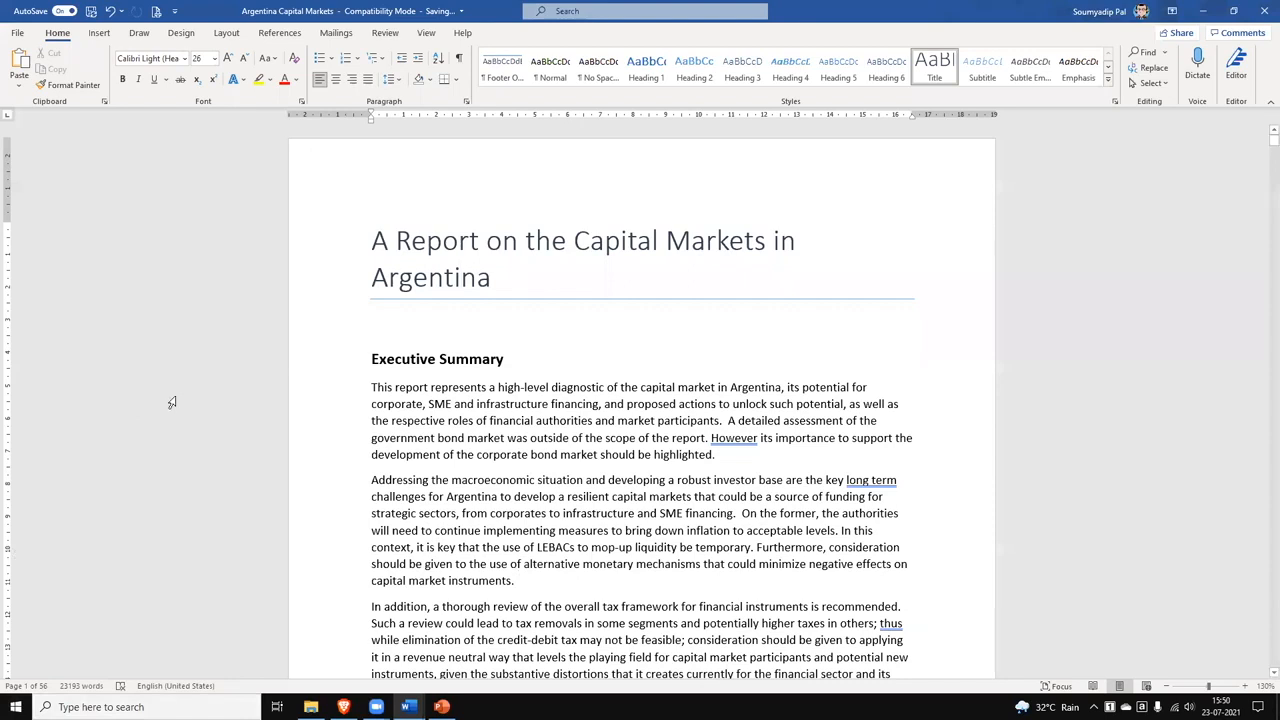
triple_click(500, 358)
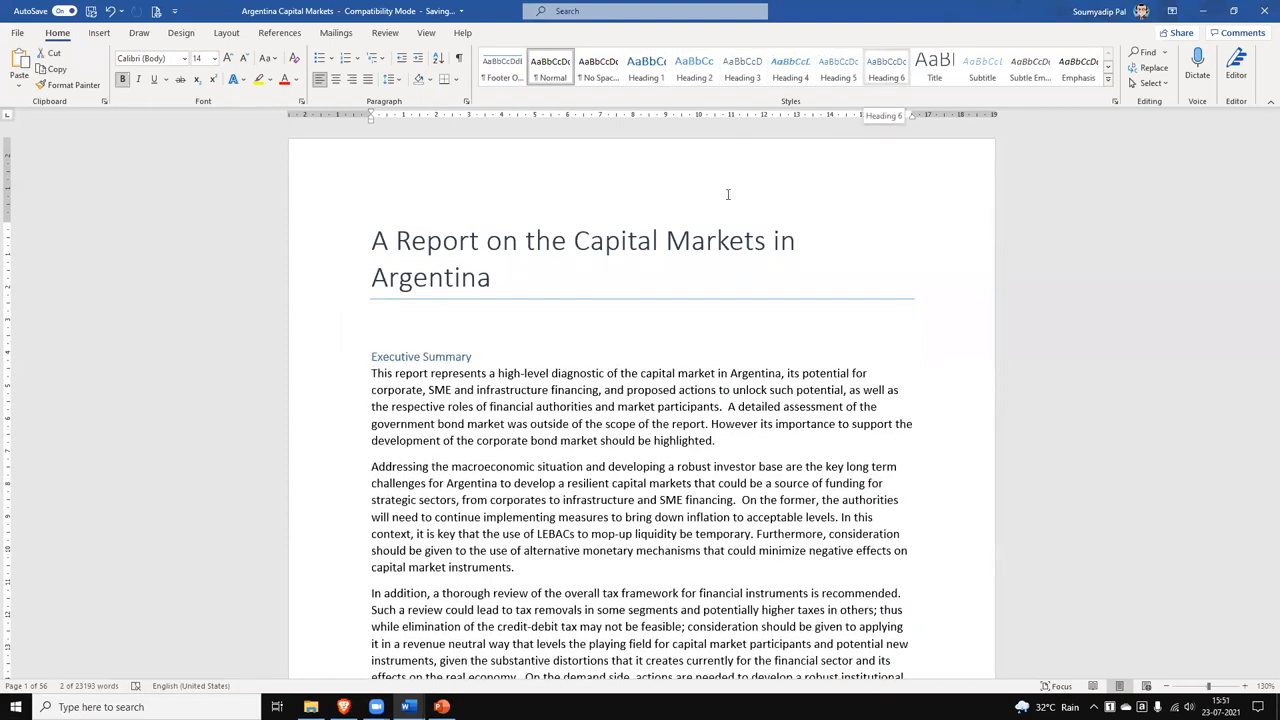
left_click(648, 74)
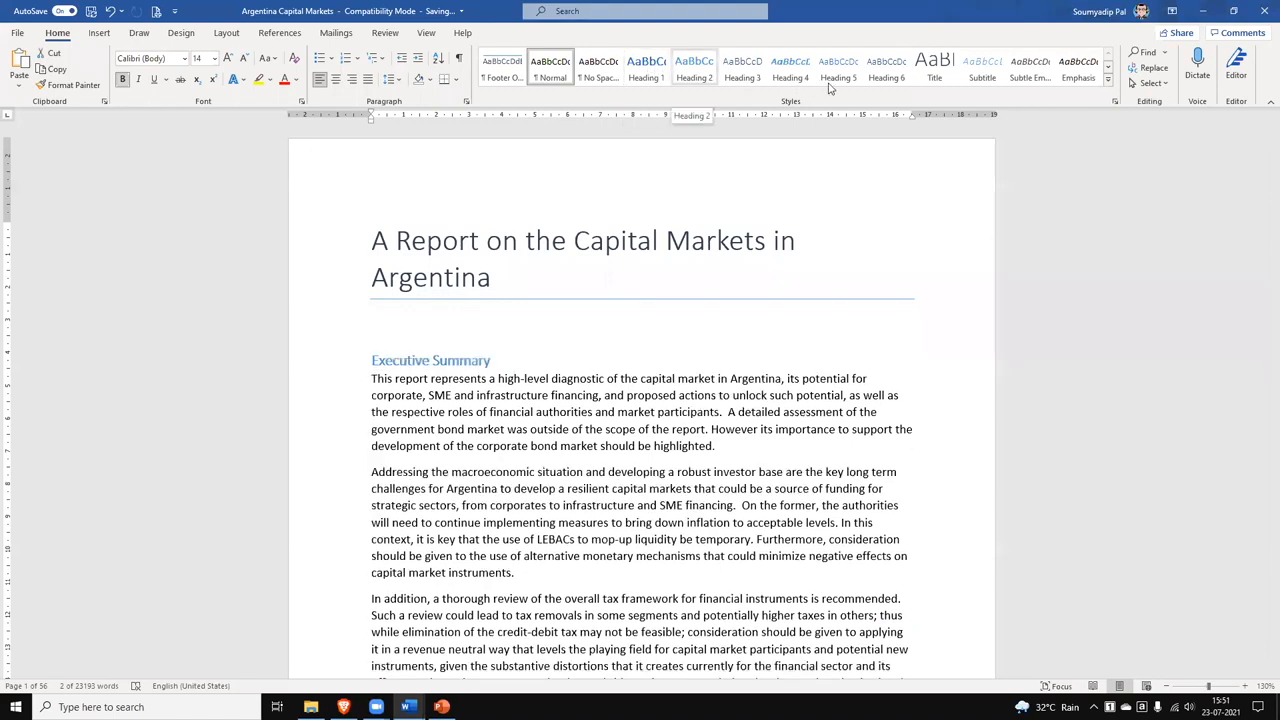
left_click(697, 70)
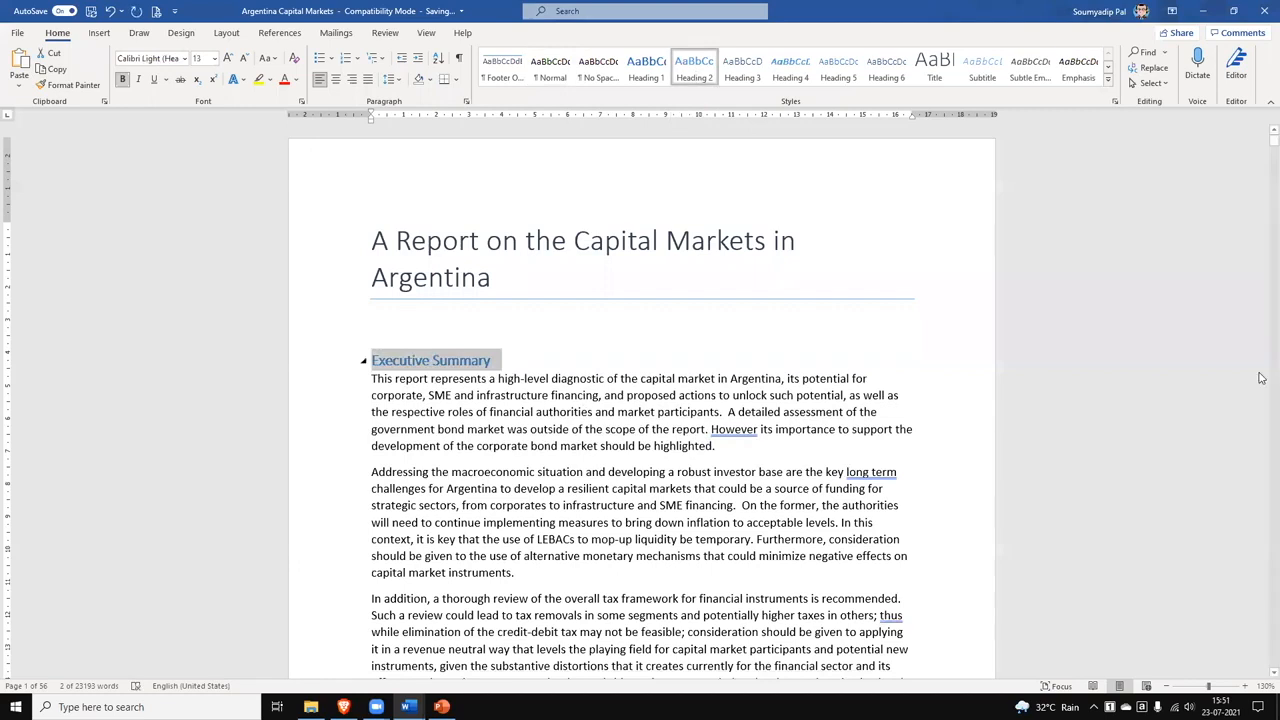
key("End")
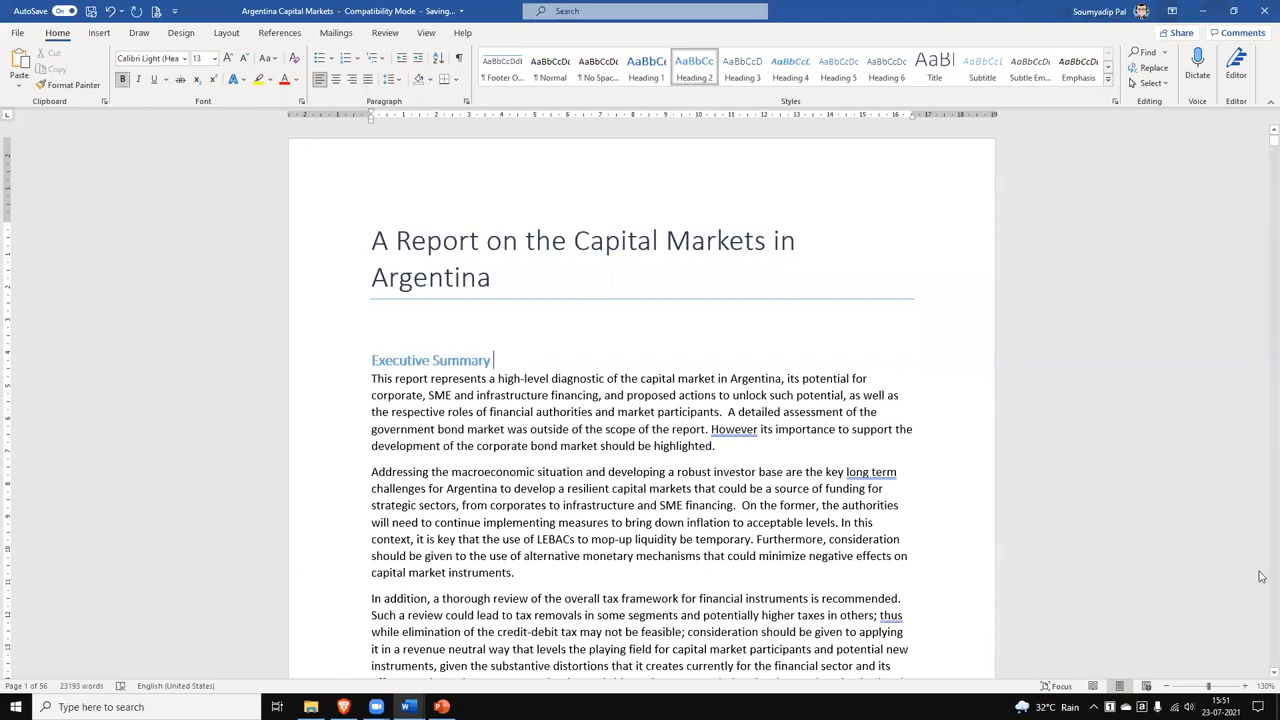
key("Return")
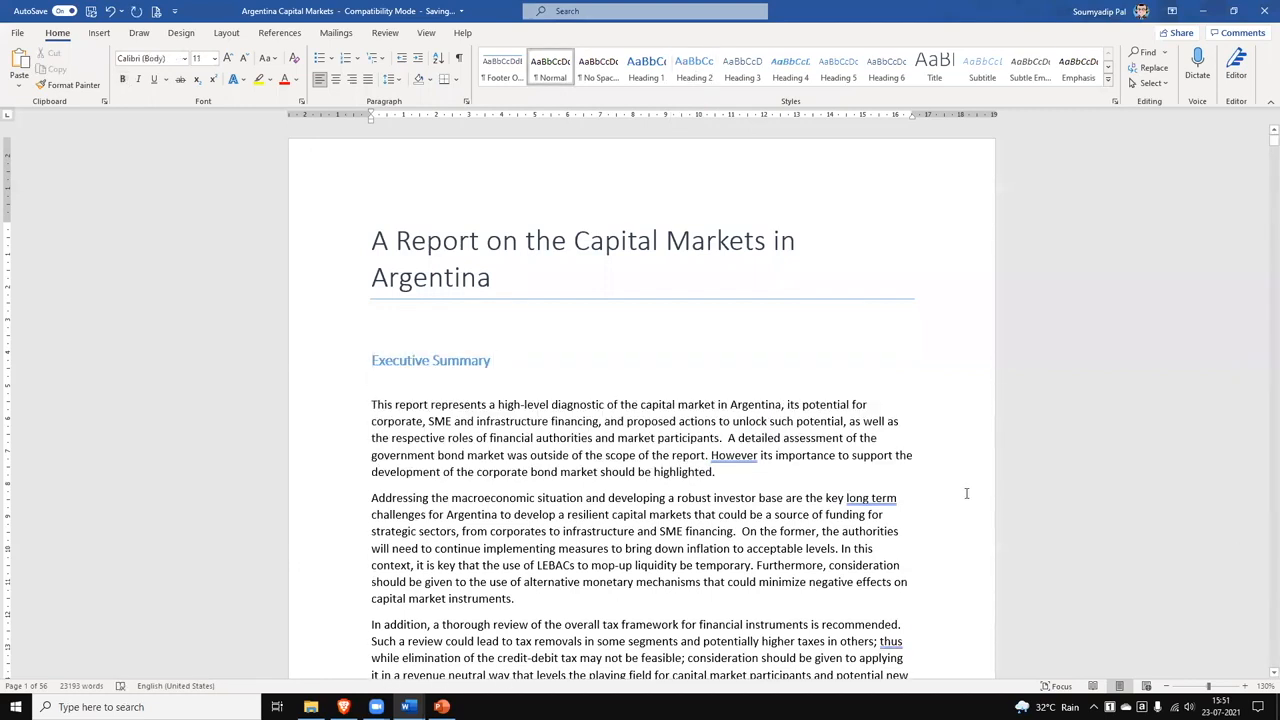
- Select the first two body paragraphs under "Executive Summary" and check which style they use
left_click(375, 331)
scroll(651, 429, "down", 1)
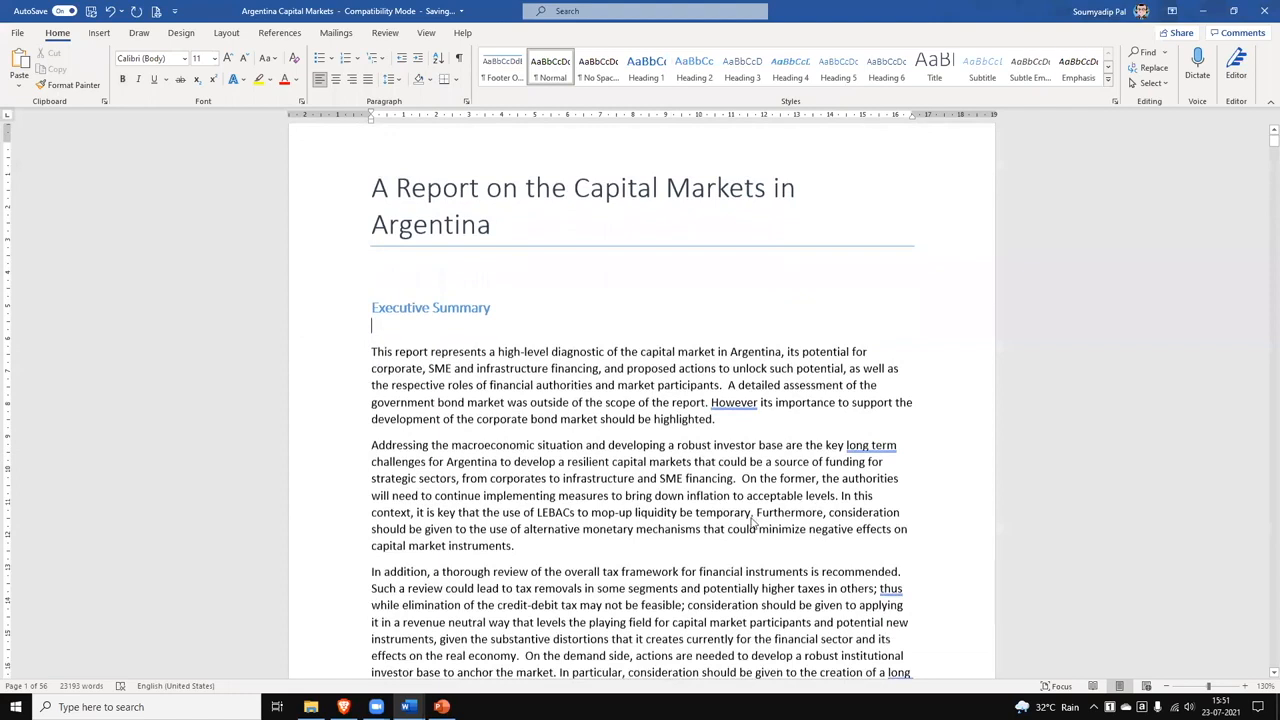
scroll(752, 520, "down", 1)
scroll(752, 522, "down", 1)
left_click(752, 522, "shift")
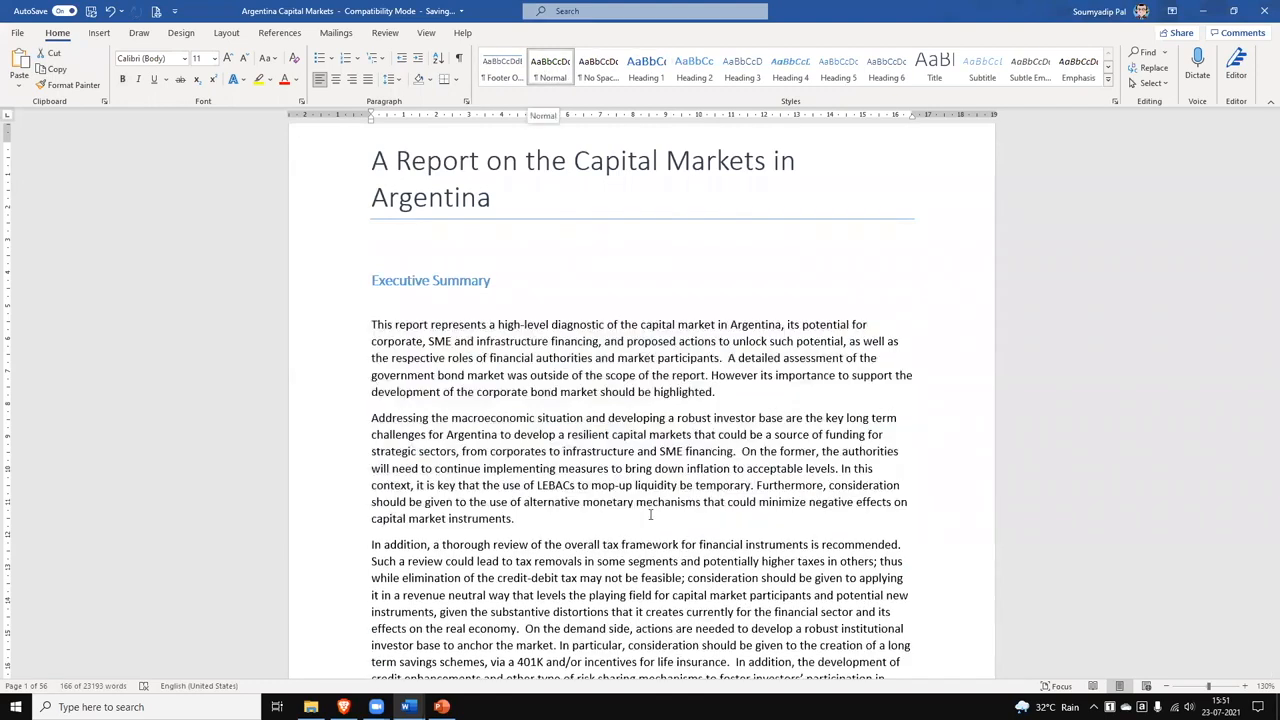
- Apply the Heading 2 style to the "Introduction" heading on page 6 and insert a blank line below it
scroll(651, 514, "down", 6)
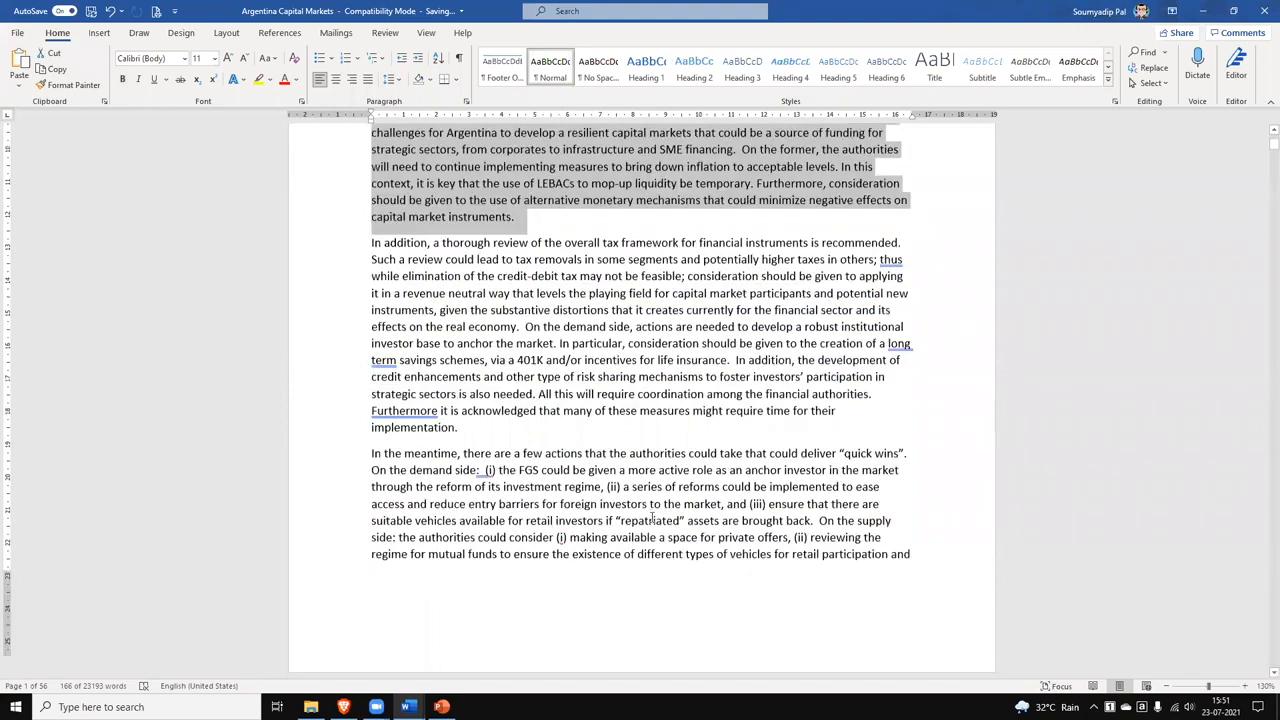
scroll(651, 518, "down", 1)
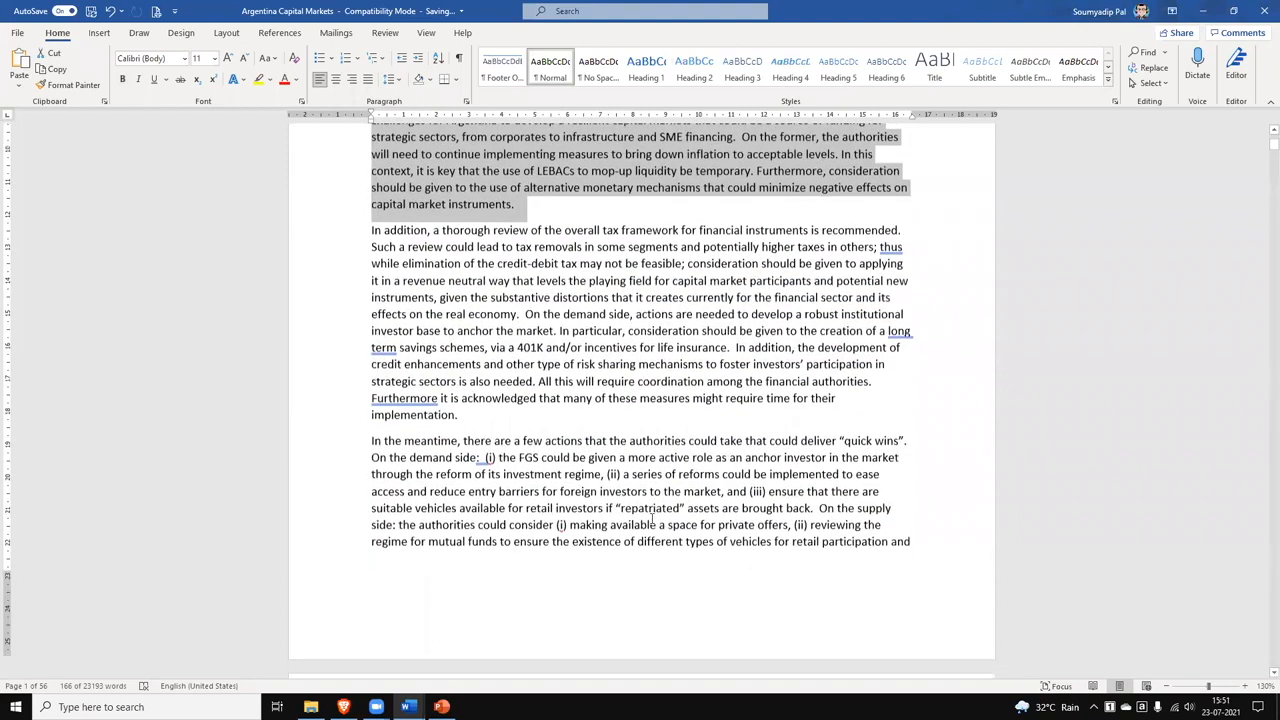
scroll(651, 518, "down", 15)
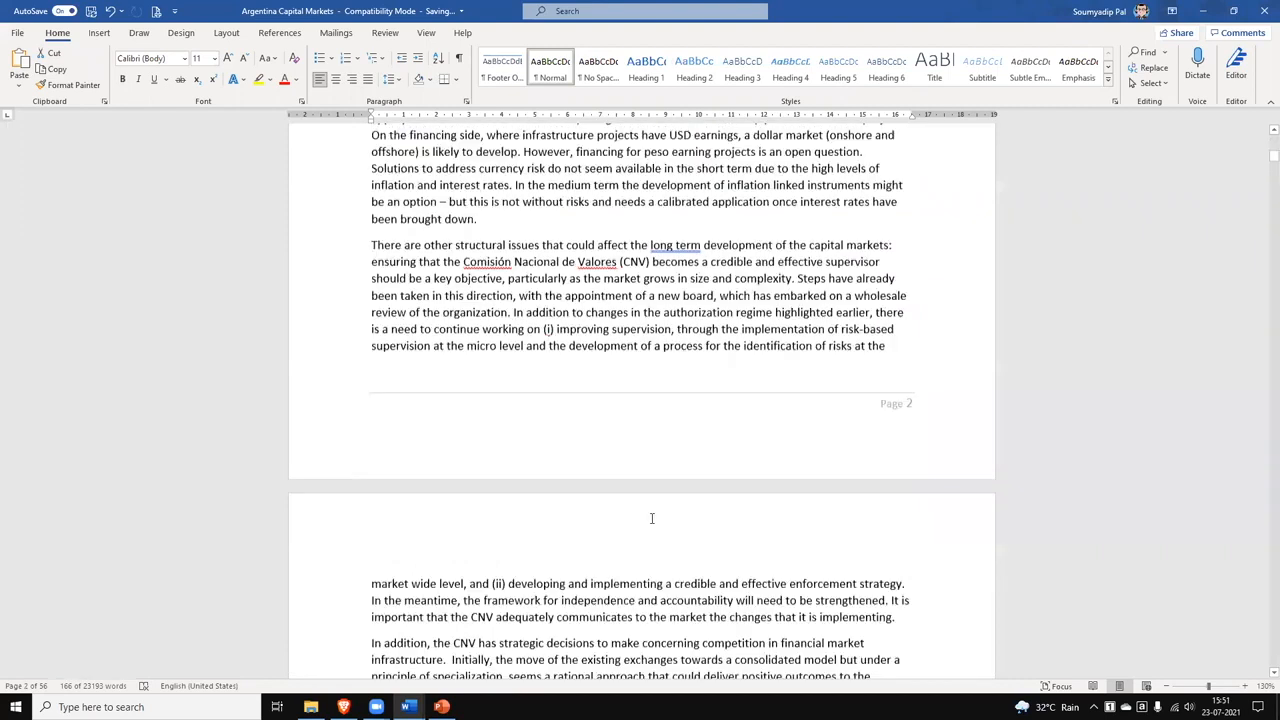
scroll(651, 518, "down", 1)
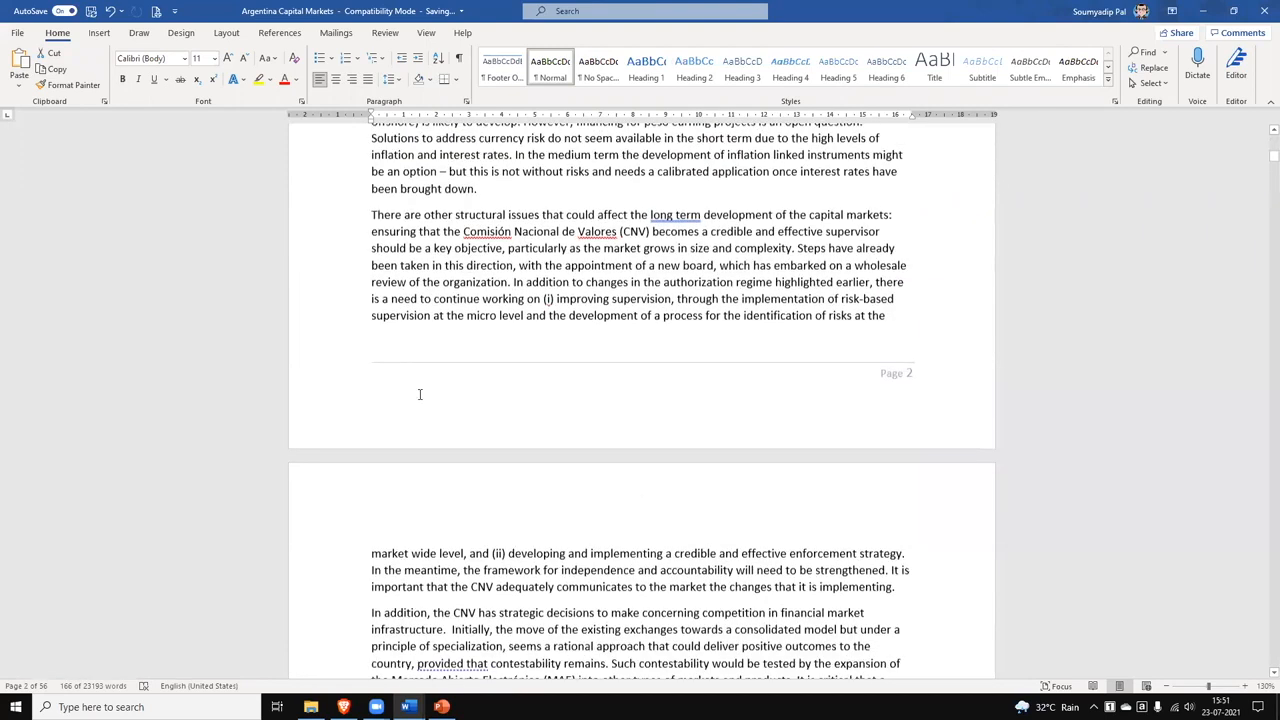
scroll(420, 394, "down", 10)
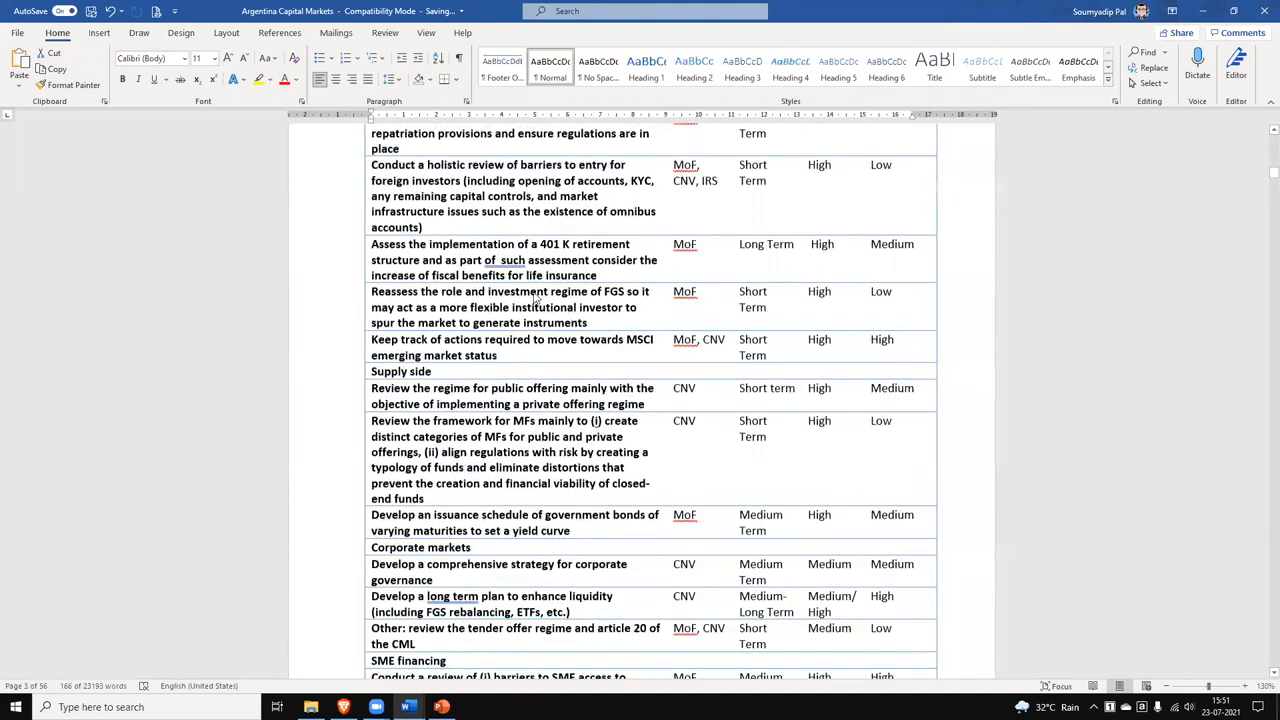
scroll(1018, 298, "down", 15)
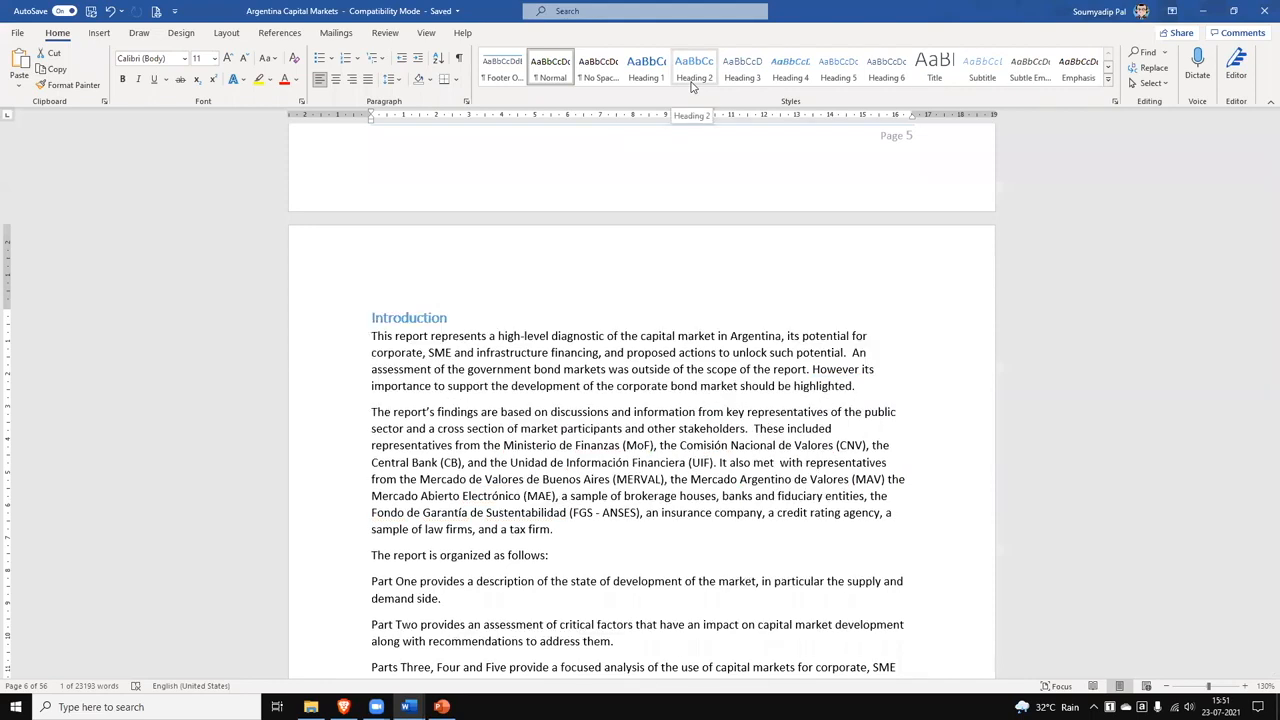
left_click(692, 86)
key("Return")
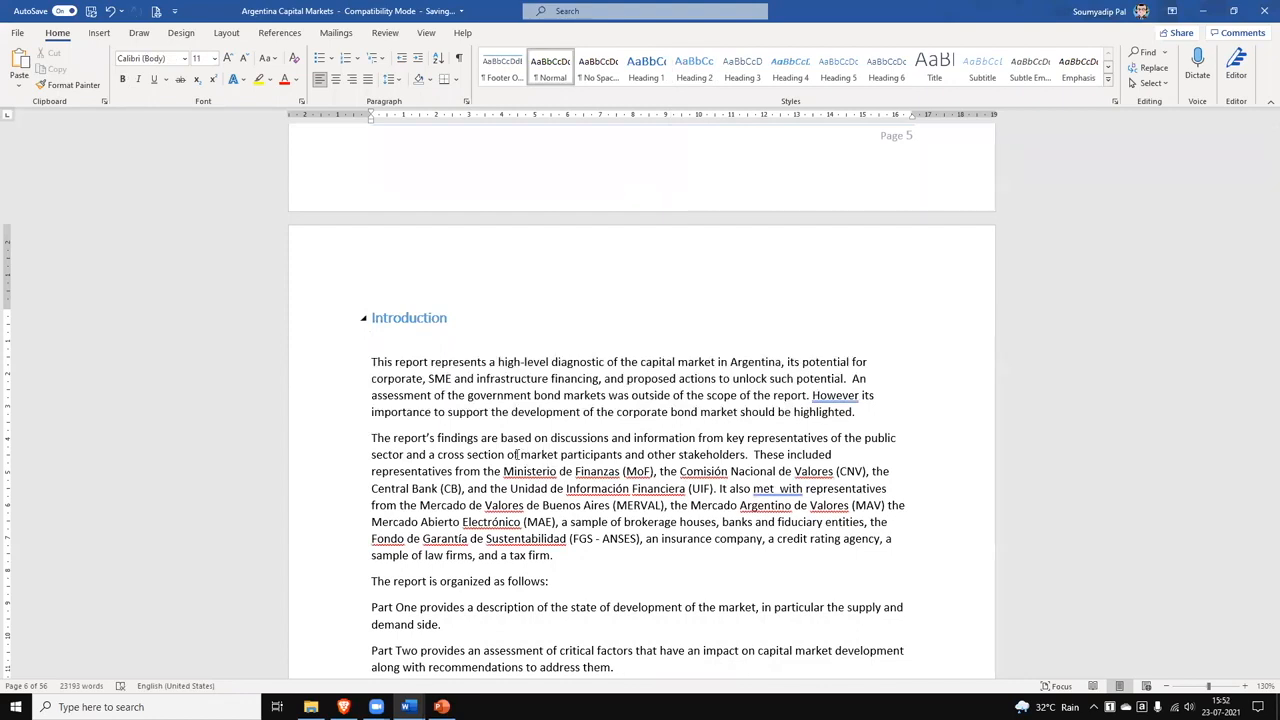
- Try the Emphasis style on the page 2 sentence beginning "There are other structural issues" and undo it, and expand the list of styles
scroll(518, 456, "up", 5)
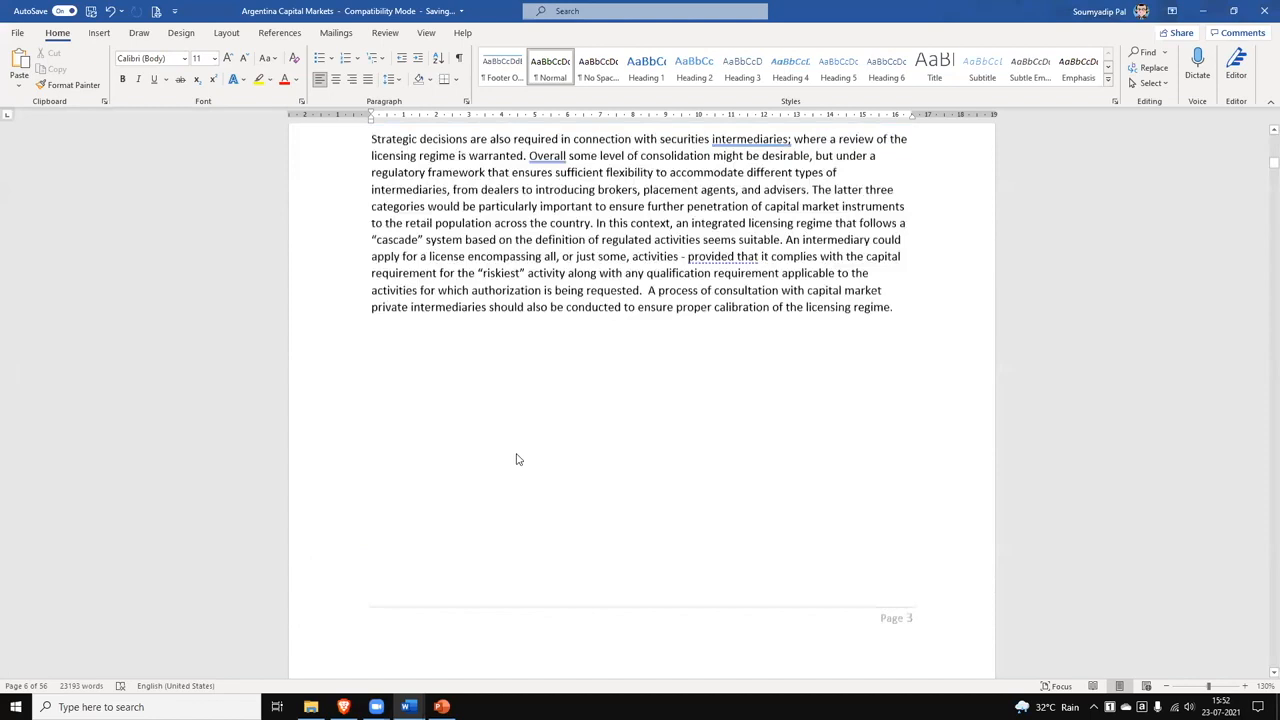
scroll(388, 347, "up", 1)
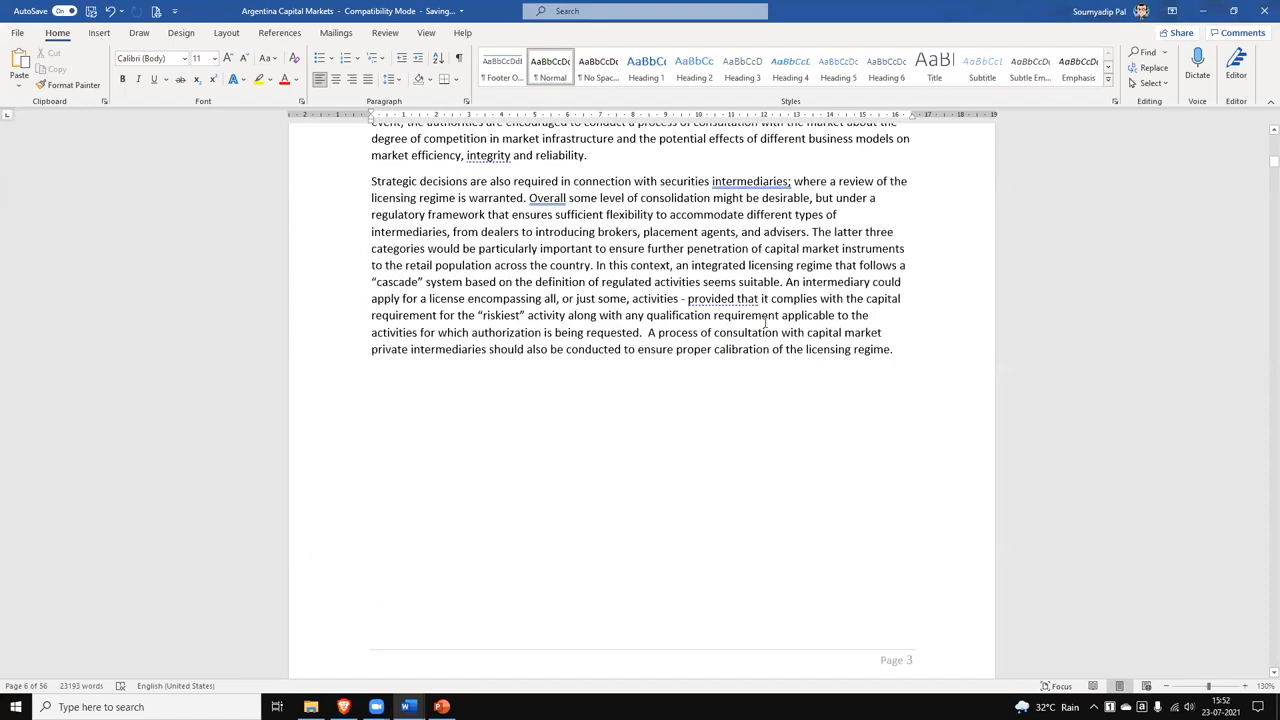
scroll(795, 342, "up", 2)
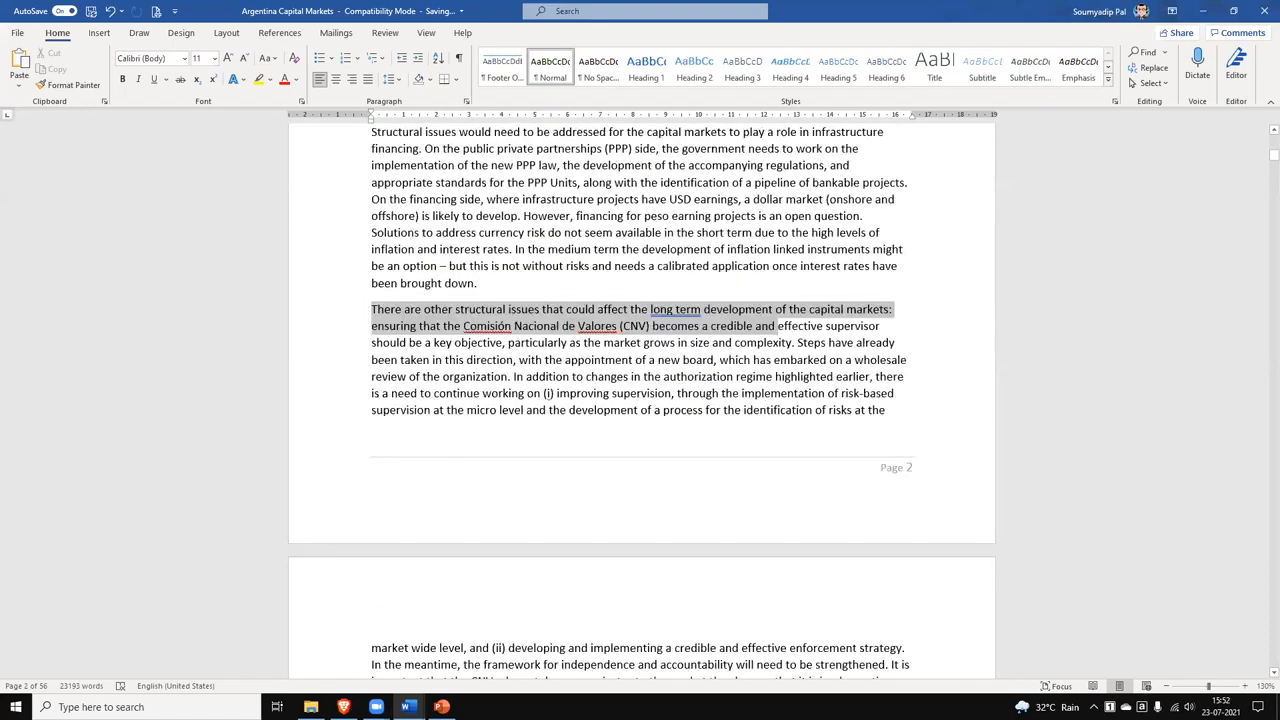
left_click_drag(777, 326, 795, 343)
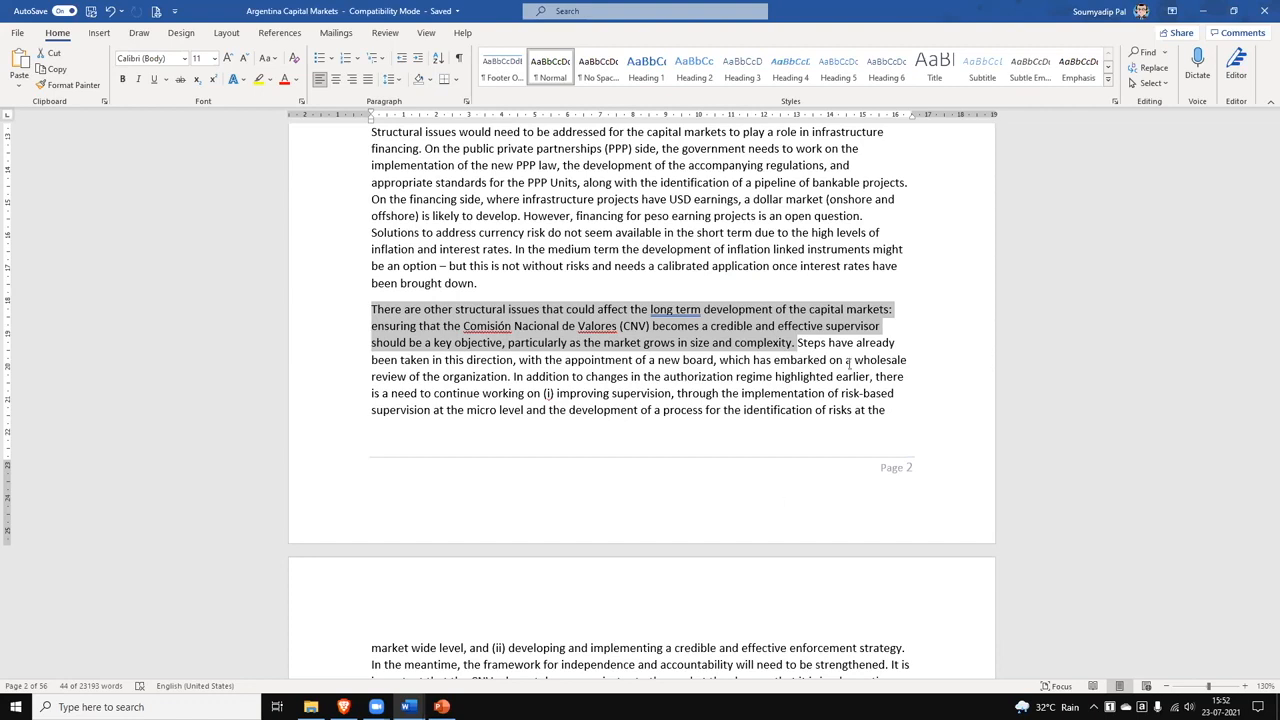
left_click(1070, 68)
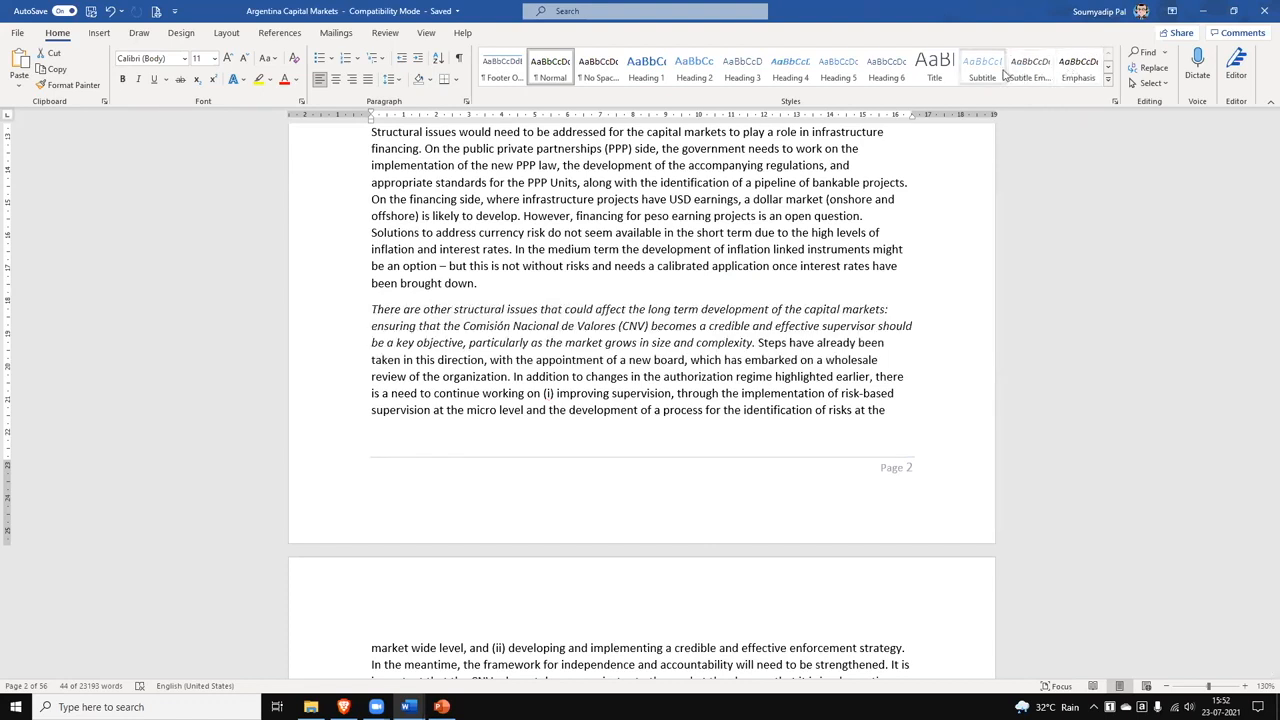
key("ctrl+z")
left_click(1071, 68)
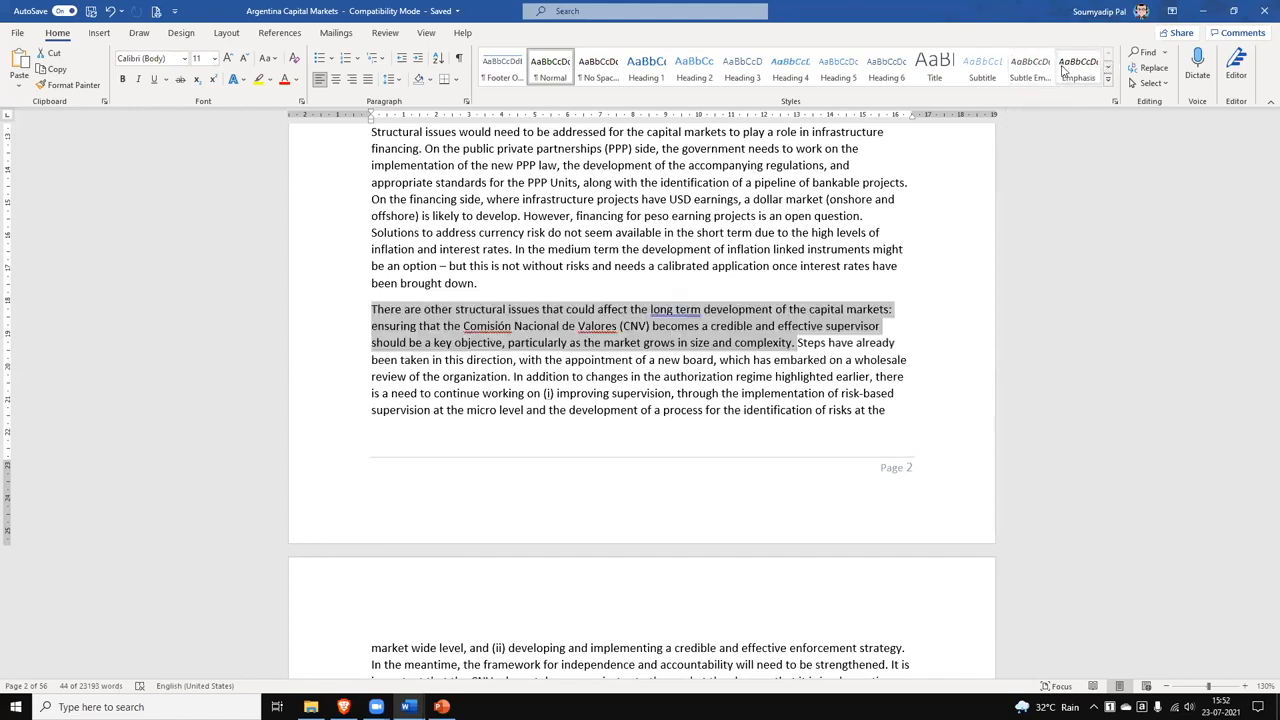
left_click(1107, 80)
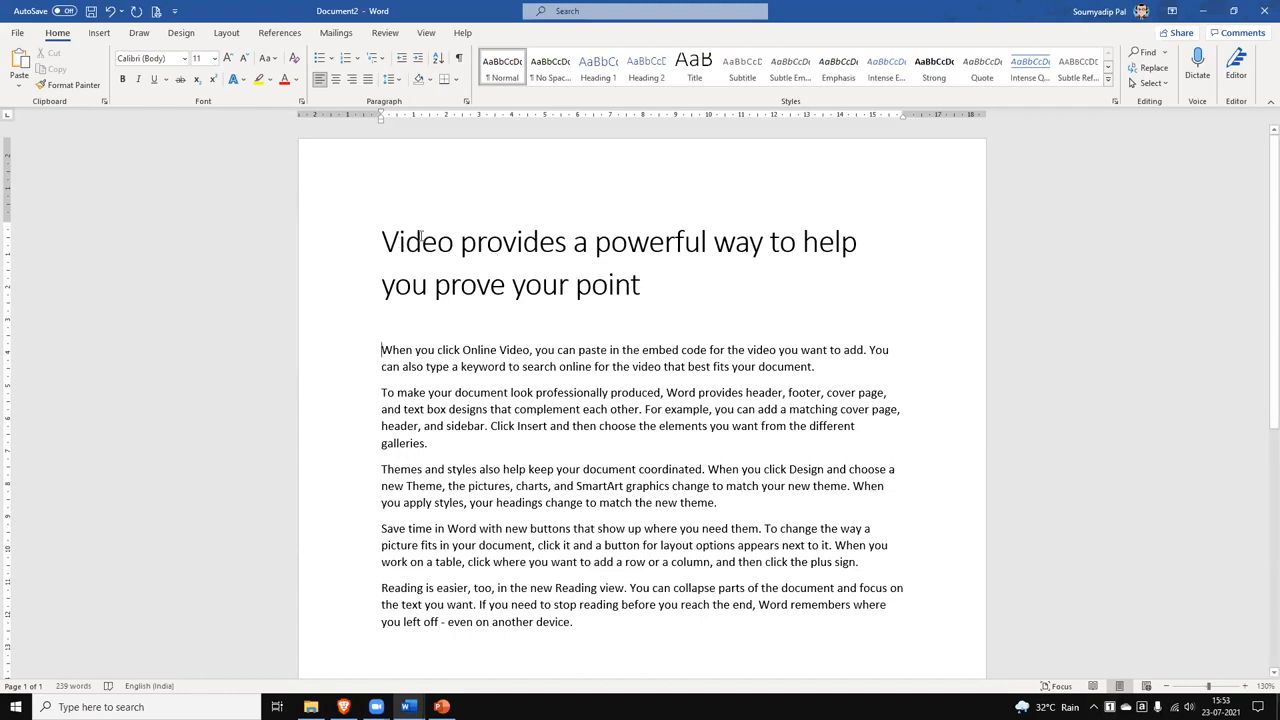
- In Document2, capitalize each word of the title "Video provides a powerful way to help you prove your point" except "a" and "to"
left_click_drag(687, 266, 405, 158)
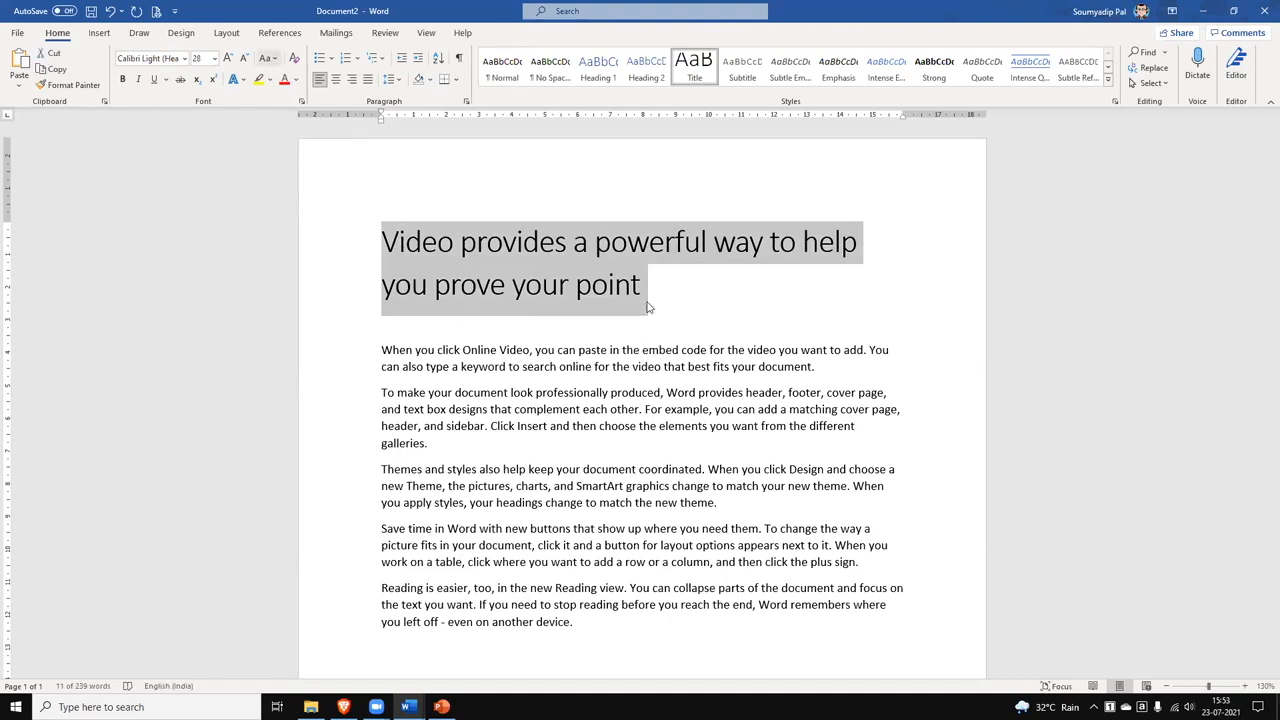
key("shift+F3")
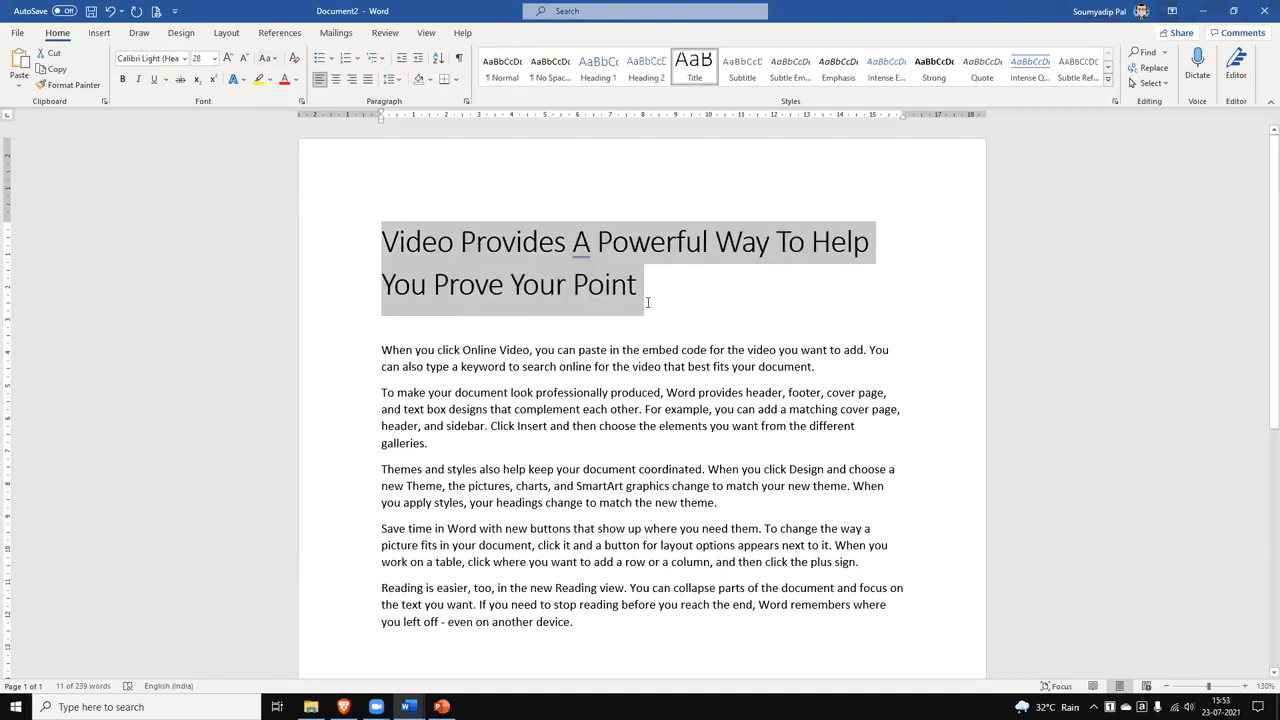
left_click(648, 302)
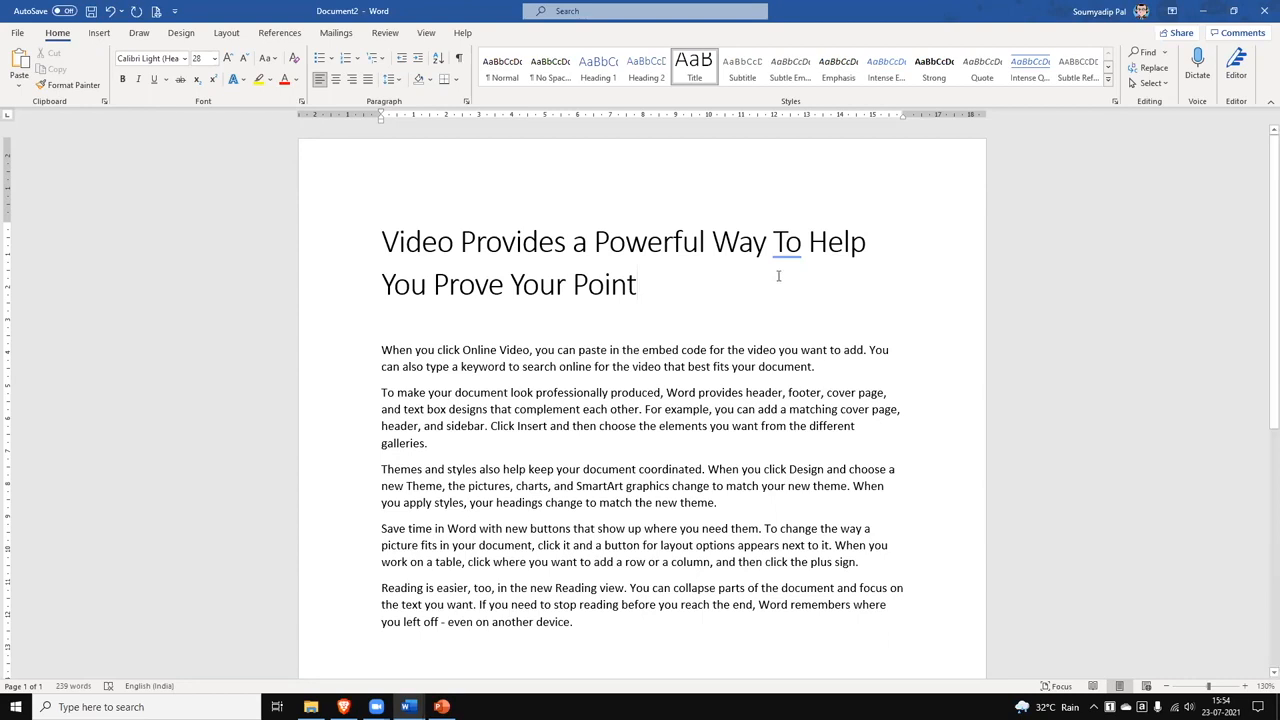
left_click(786, 243)
key("BackSpace")
type("t")
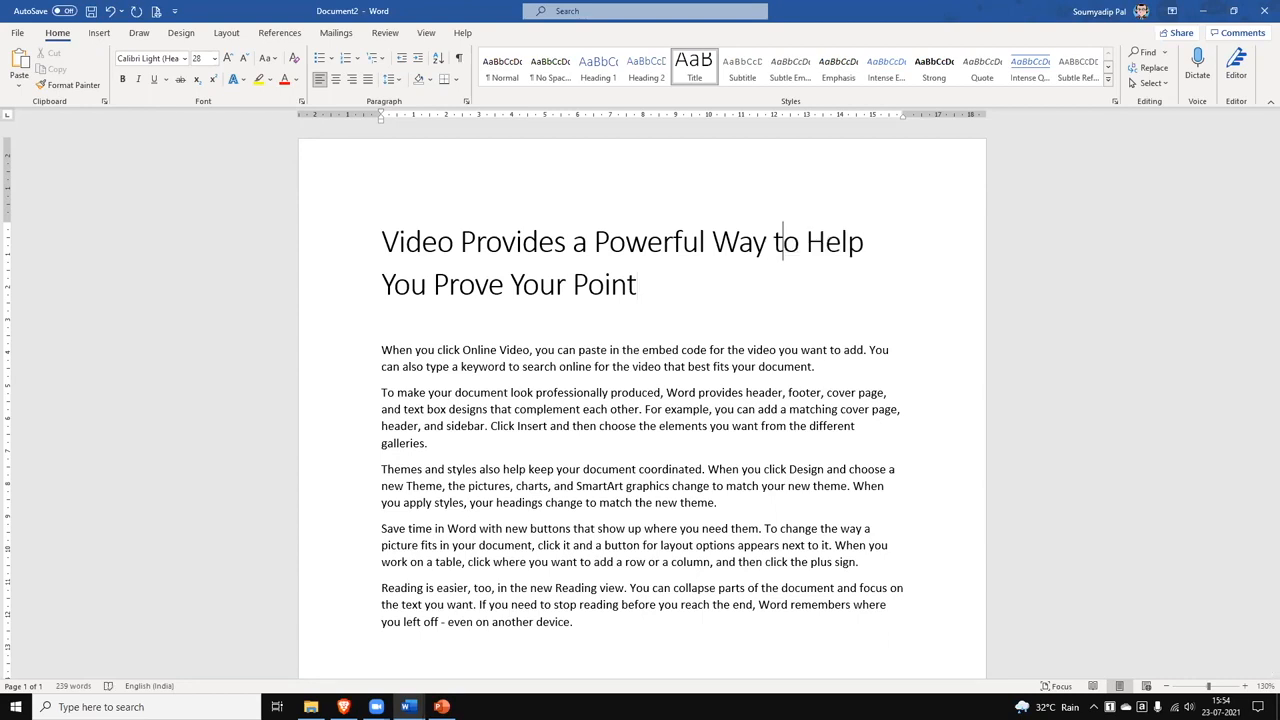
- Try adding the article "A" before "Video" at the start of the title and remove it again
double_click(589, 244)
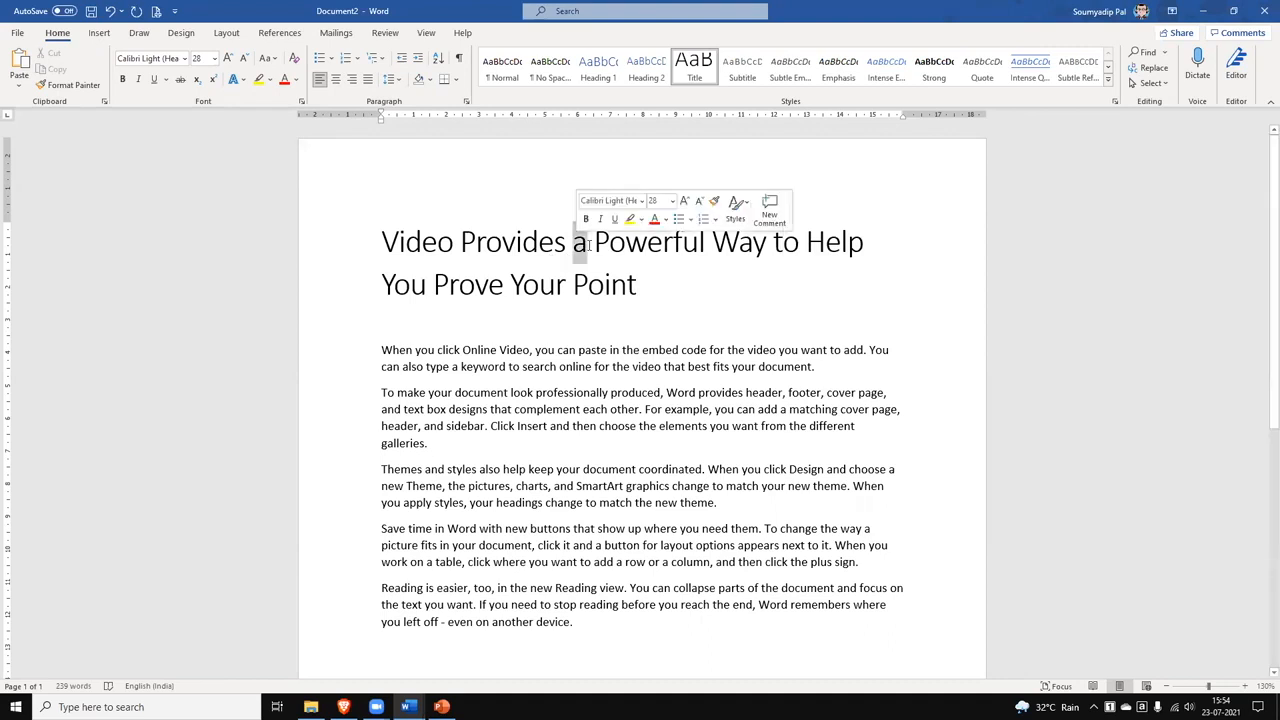
left_click(377, 242)
left_click(384, 242)
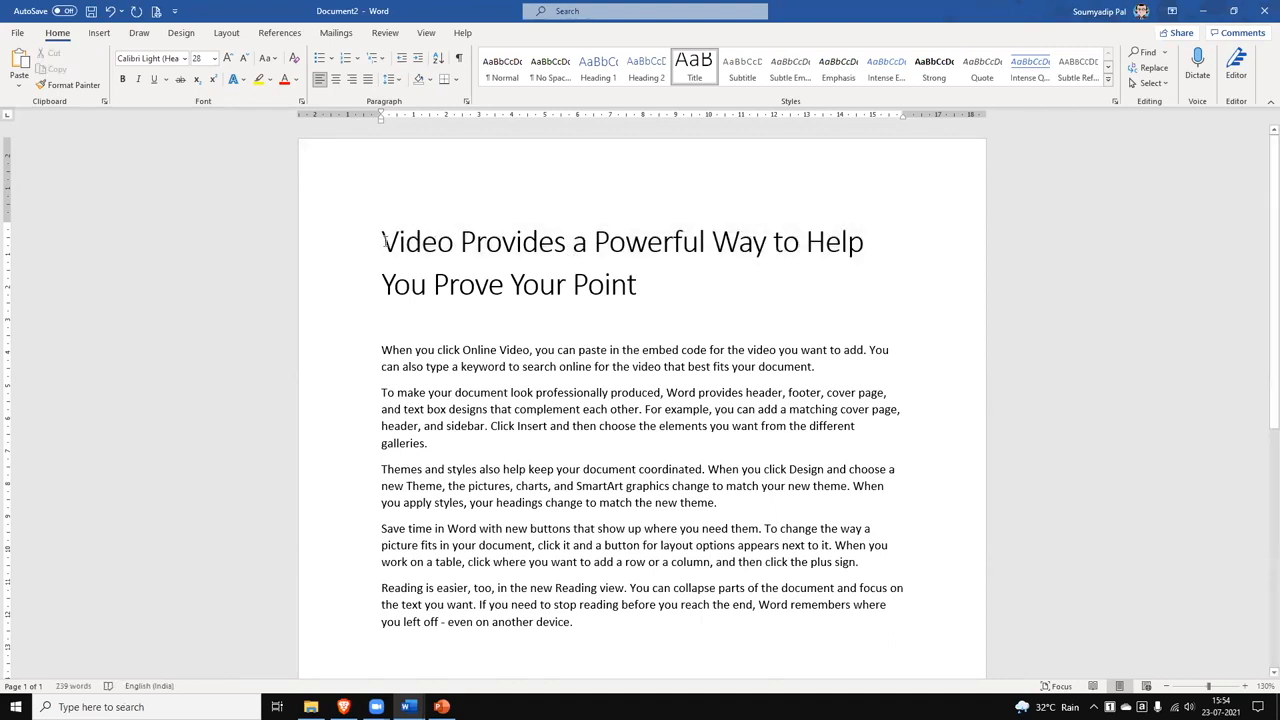
type("A")
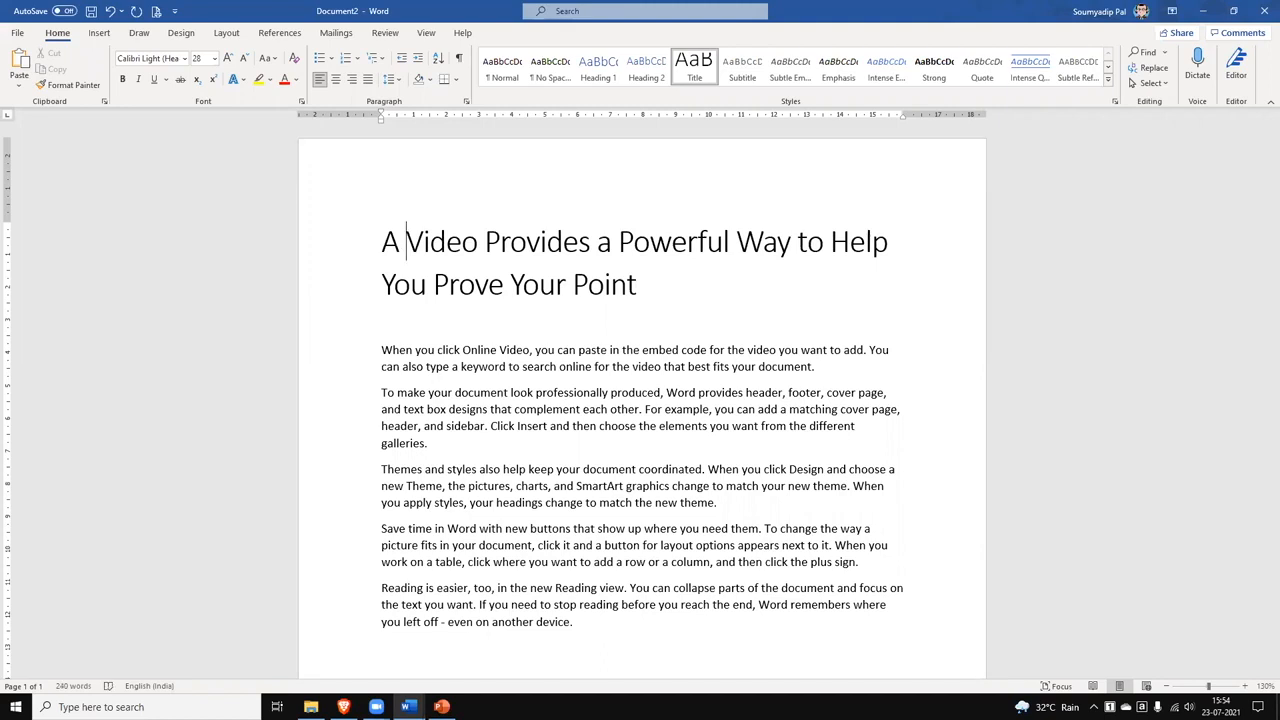
key("BackSpace")
key("BackSpace")
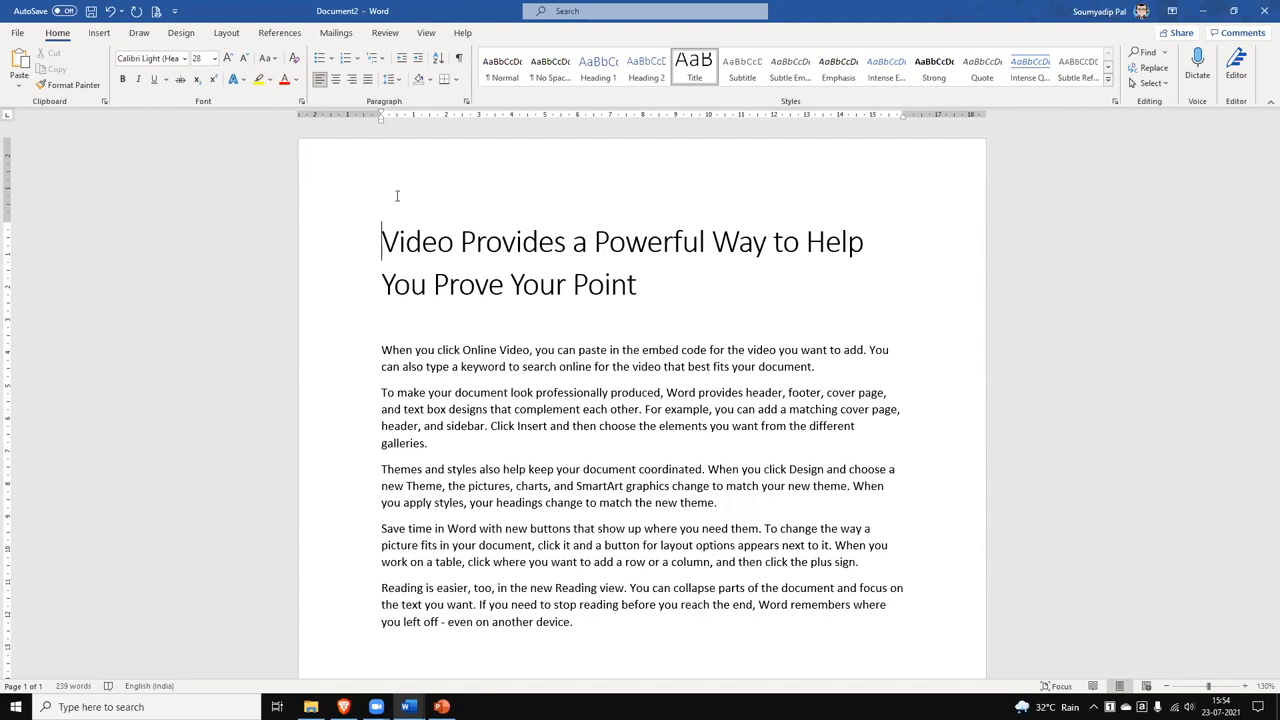
- Replace "Your" with "the" in the title's phrase "Prove Your Point"
double_click(546, 288)
type("the")
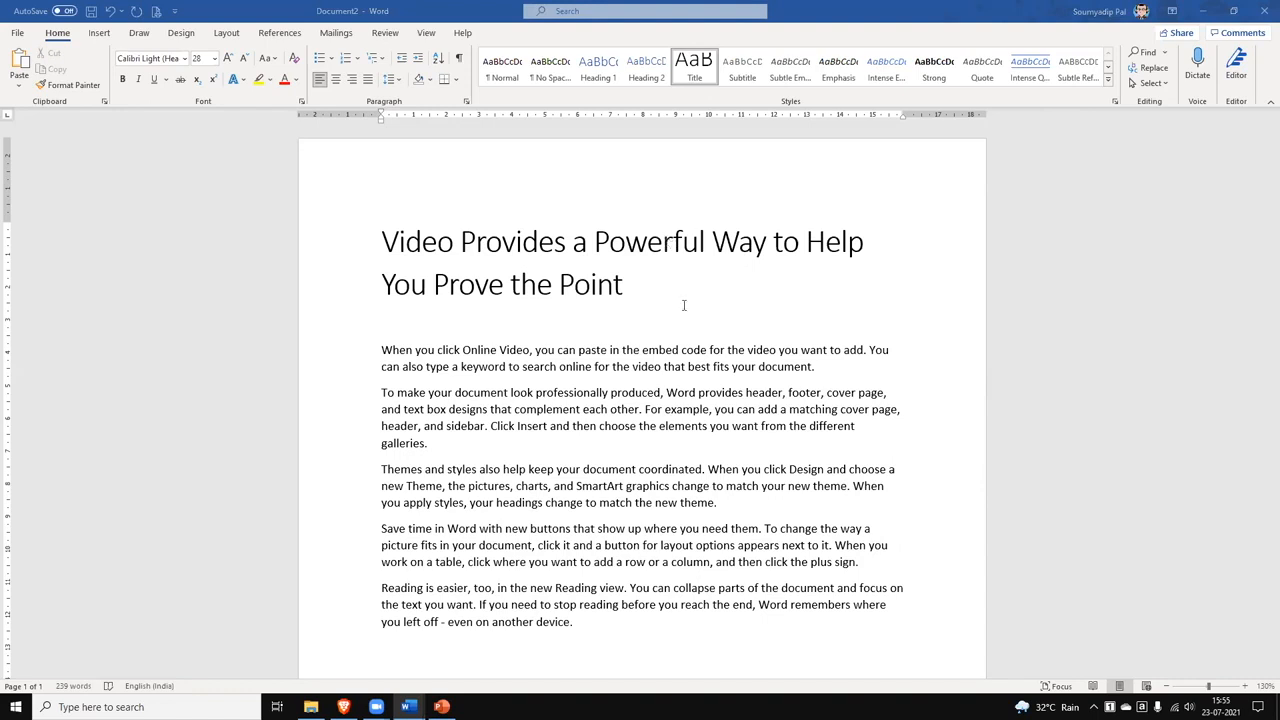
- Apply the Subtitle style to the paragraph beginning "When you click Online Video" and add a blank line below it
double_click(656, 243)
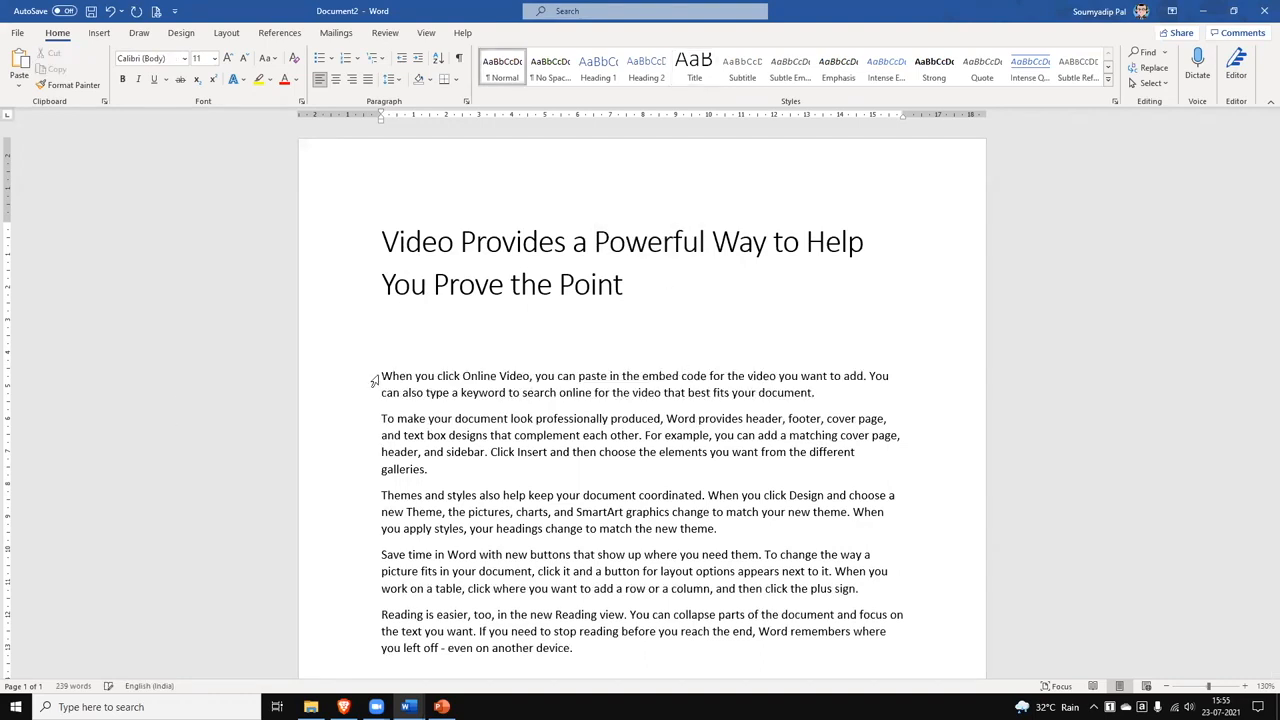
triple_click(816, 397)
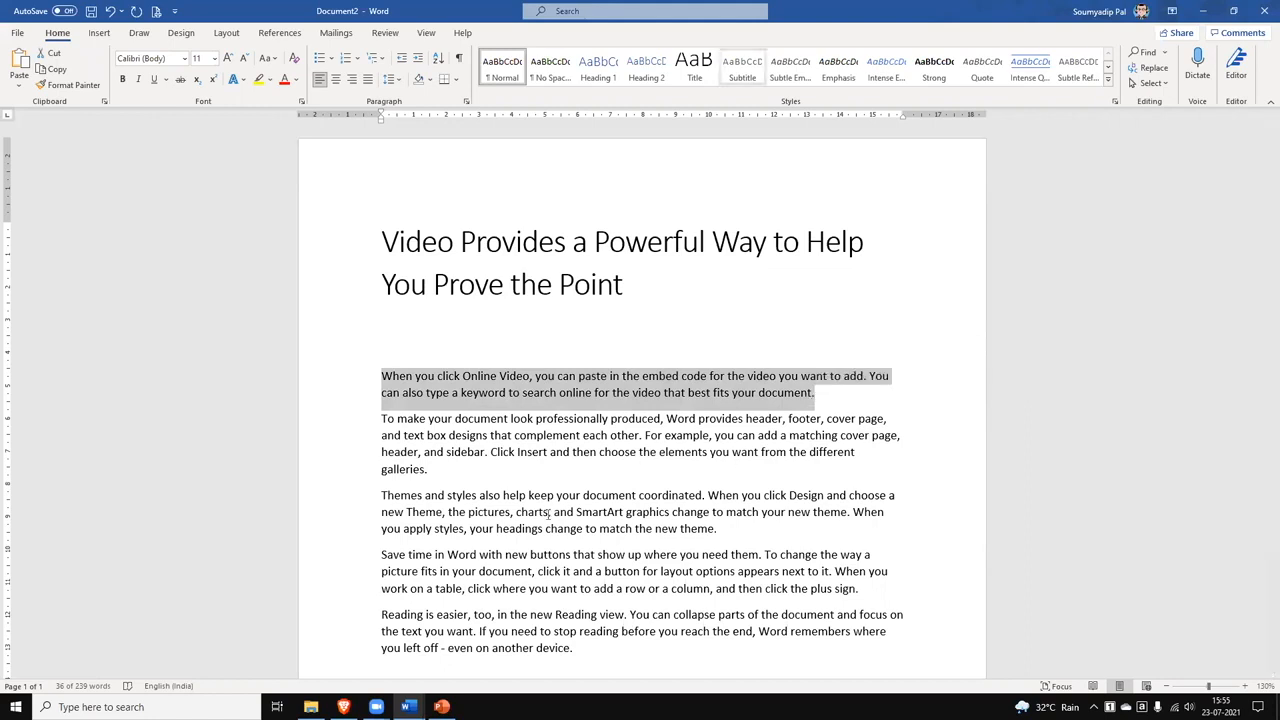
left_click(743, 67)
left_click(1059, 572)
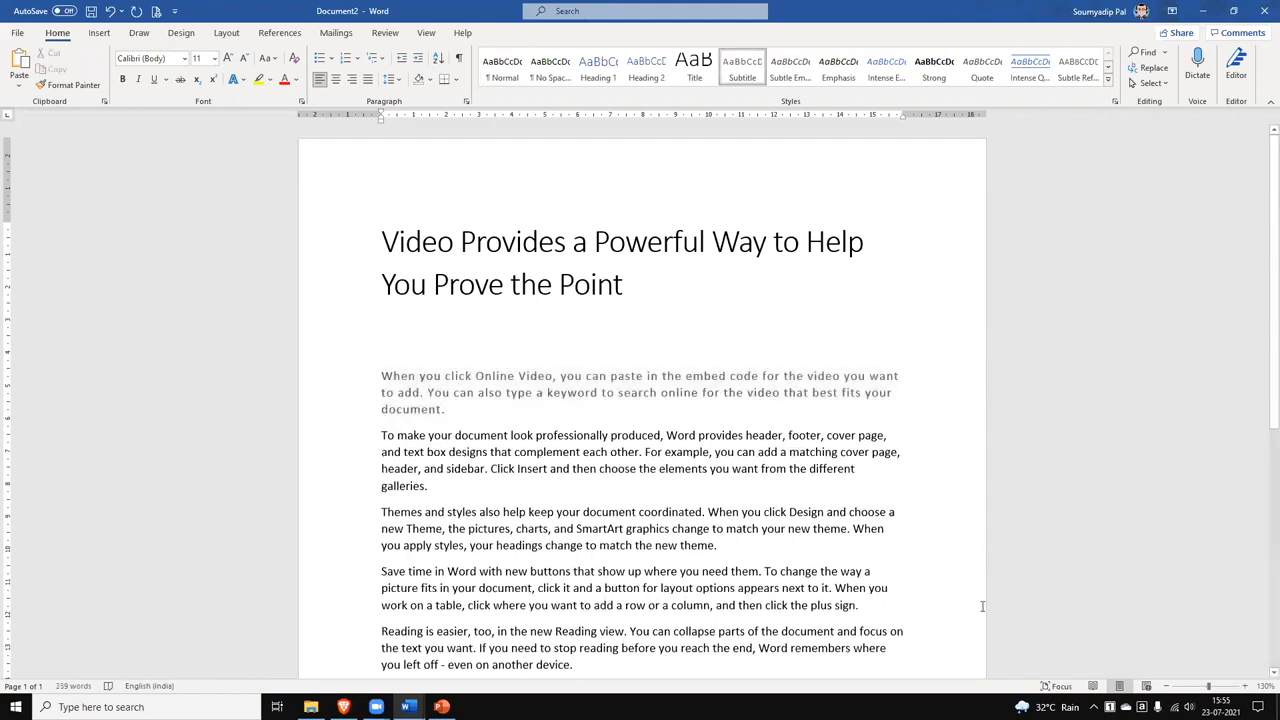
key("Return")
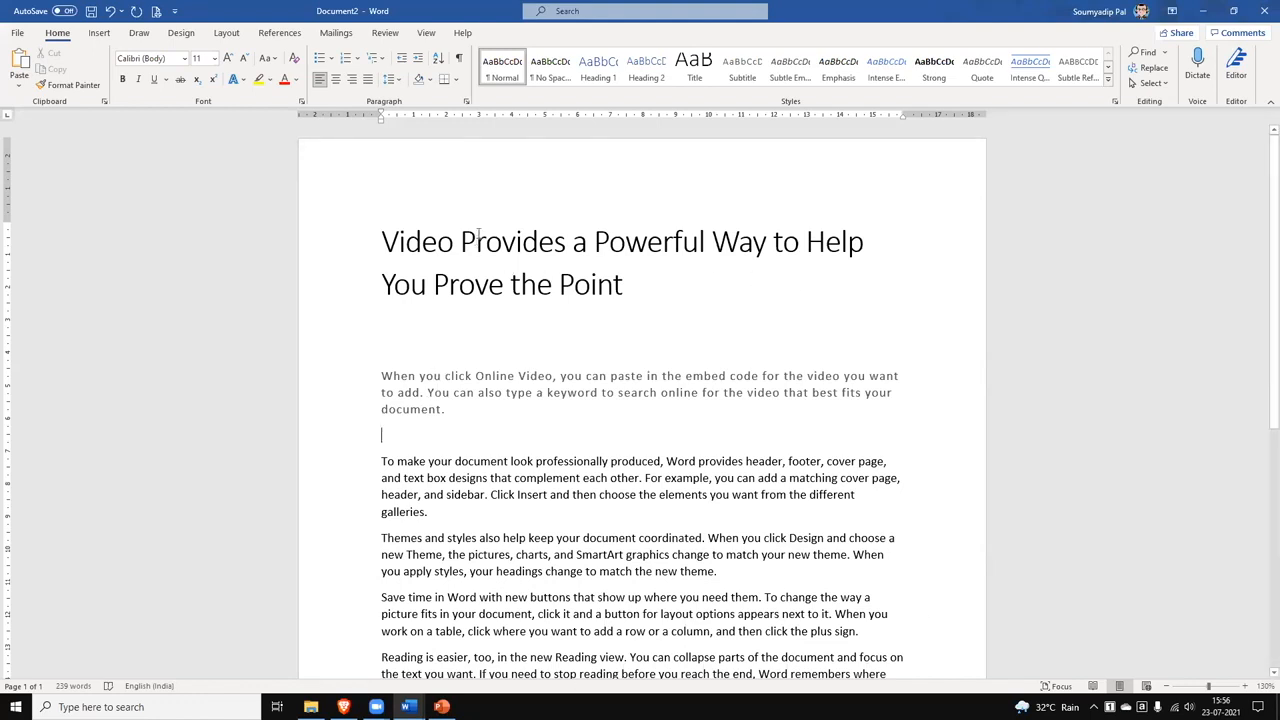
- Replace "Provides a" with ": A" so the title reads "Video: A Powerful Way to Help You Prove the Point"
left_click_drag(461, 241, 589, 241)
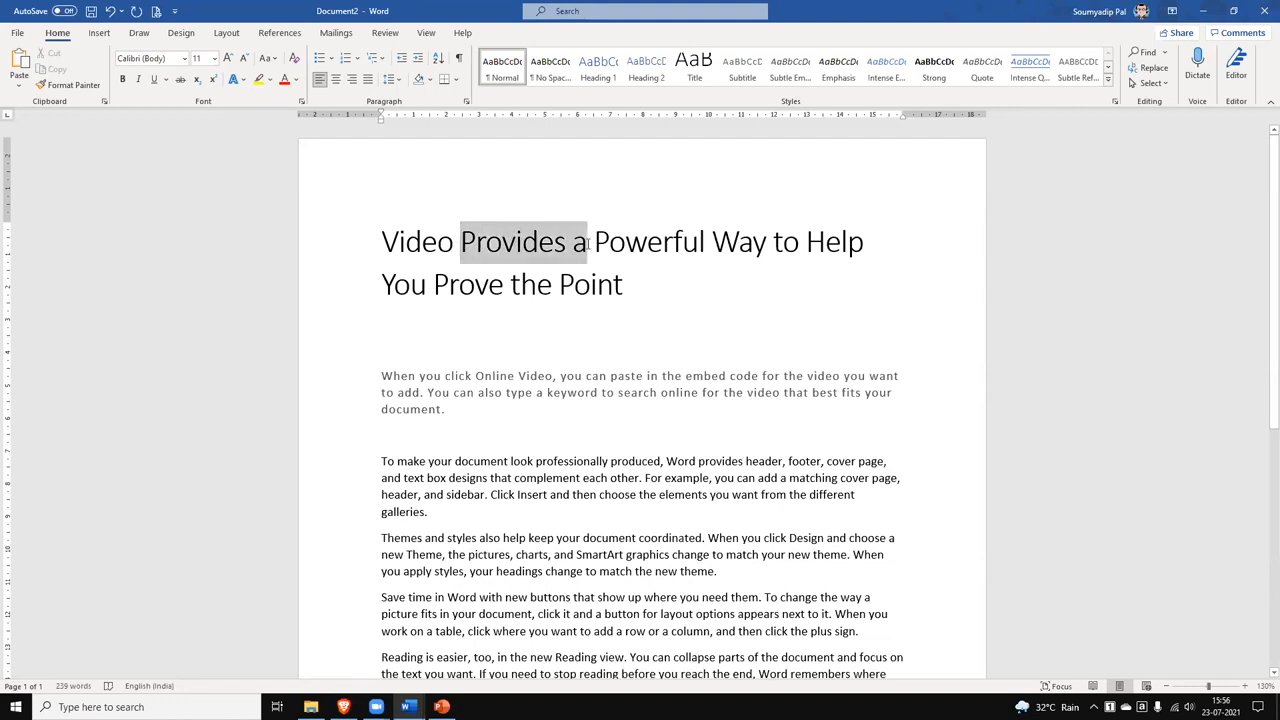
key("Delete")
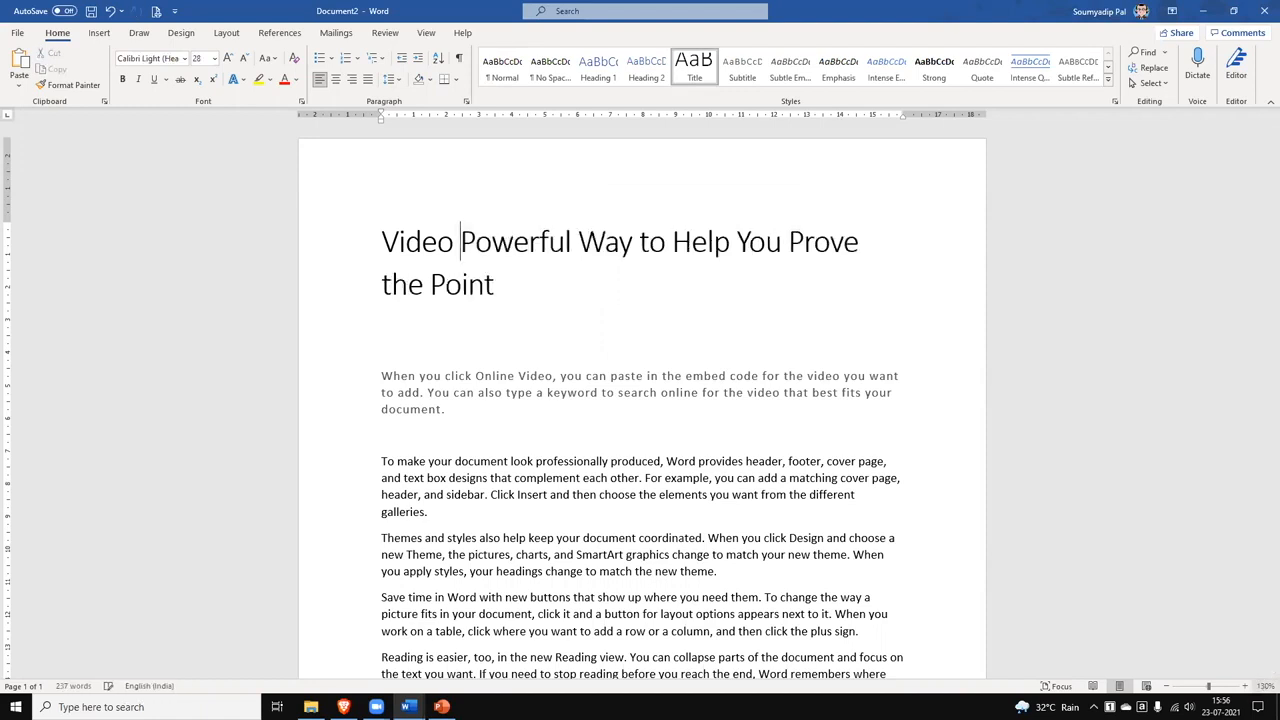
type(":")
key("BackSpace")
key("BackSpace")
type(": A")
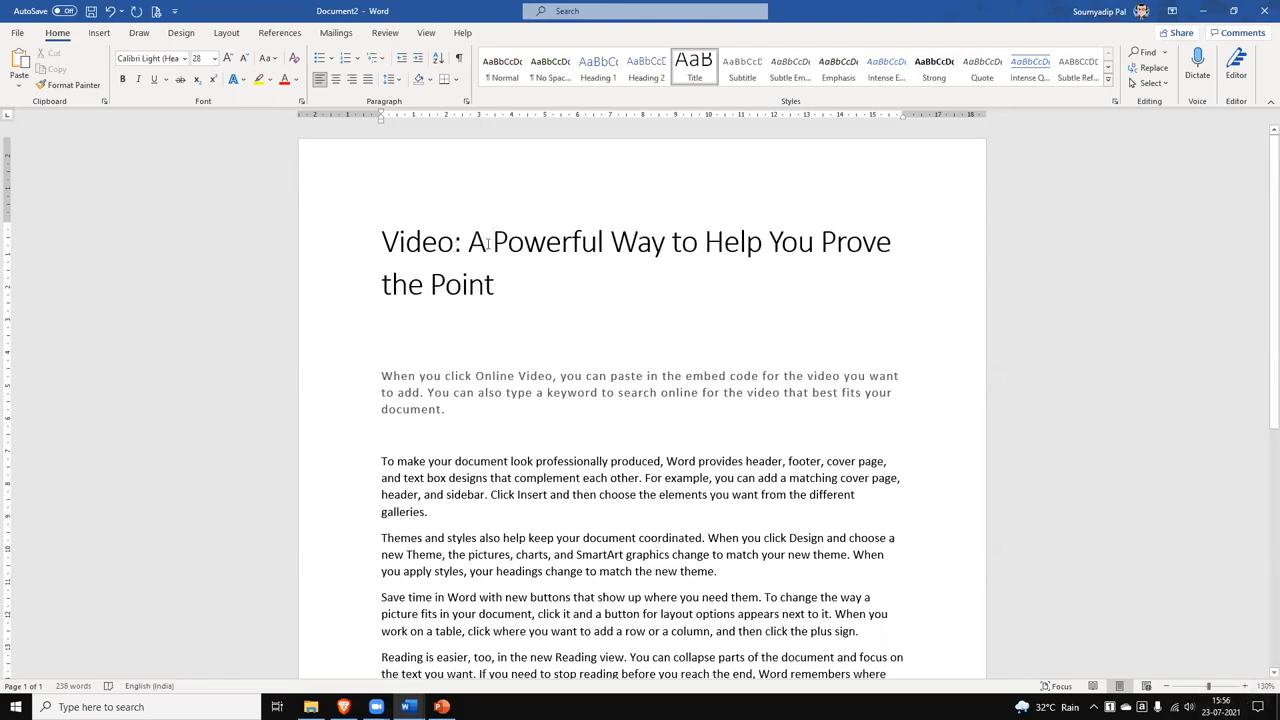
- Delete the empty line between the title and the paragraph beginning "When you click Online Video", and select that paragraph
left_click_drag(453, 245, 470, 247)
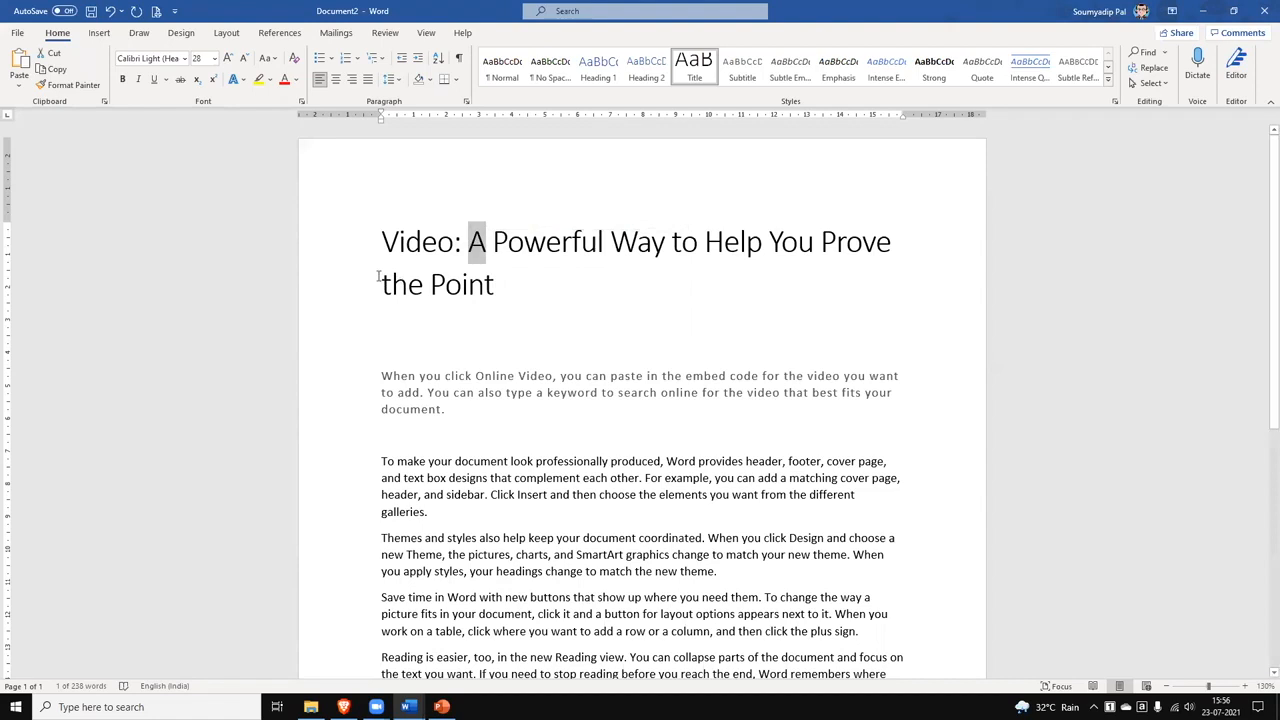
double_click(355, 240)
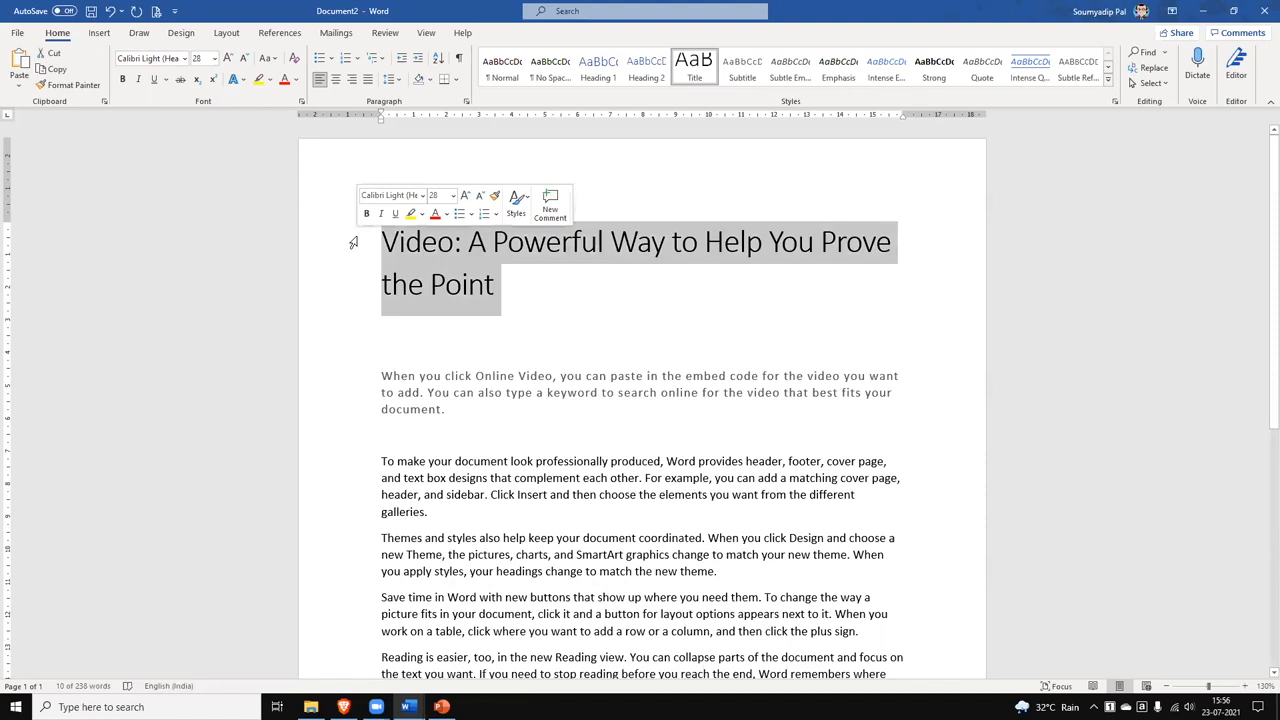
left_click(381, 347)
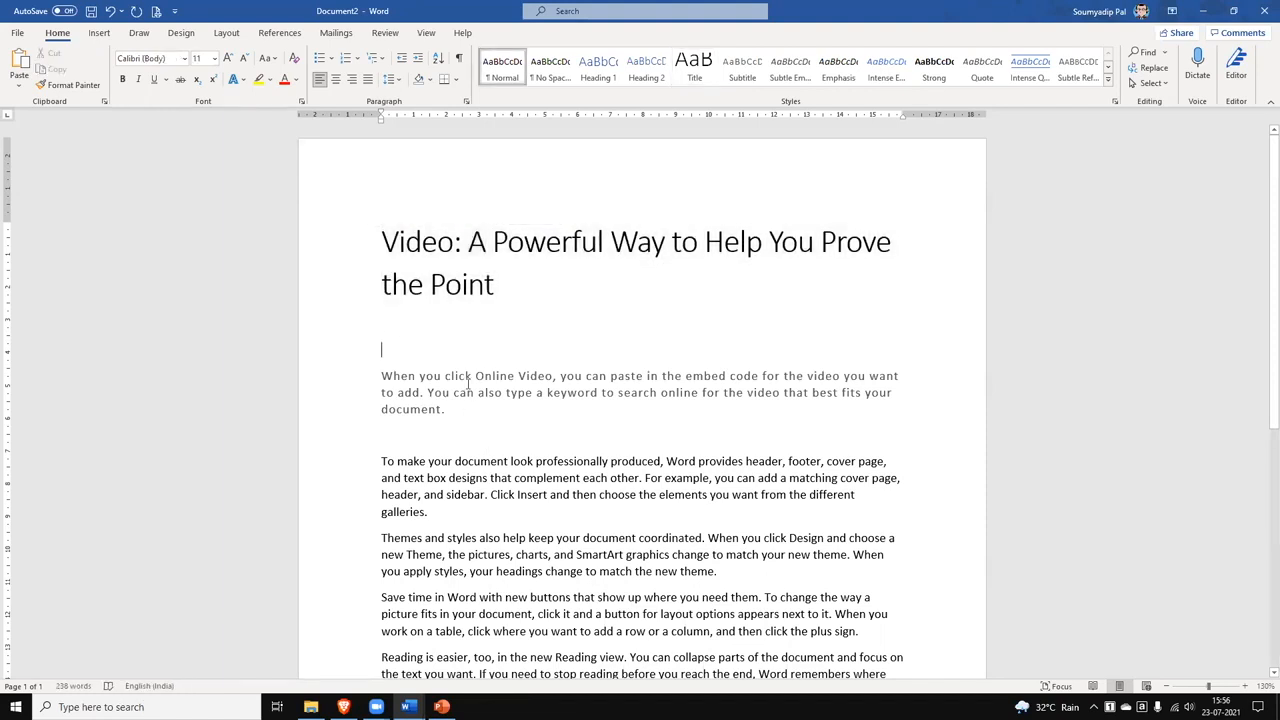
key("Delete")
left_click_drag(452, 386, 381, 347)
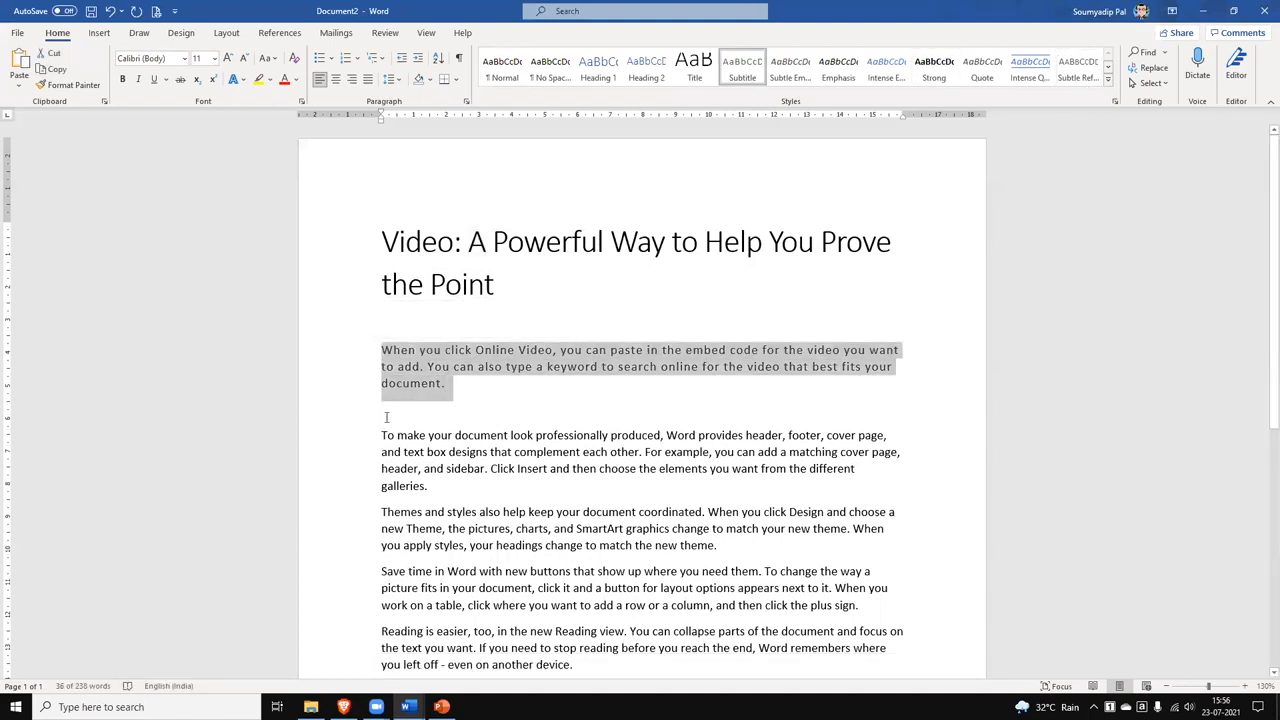
- Apply the Intense Quote style to the paragraph beginning "Save time in Word with new buttons"
scroll(386, 417, "down", 1)
scroll(405, 406, "down", 1)
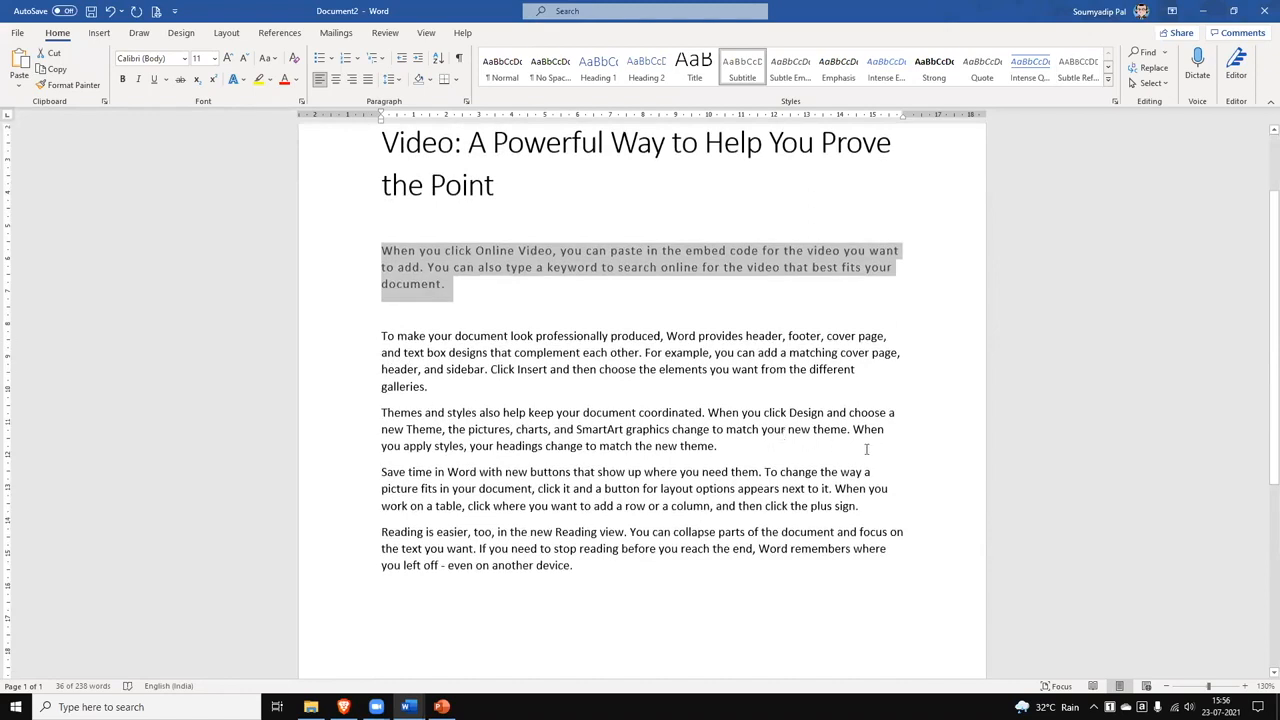
scroll(867, 449, "down", 1)
left_click_drag(383, 411, 867, 449)
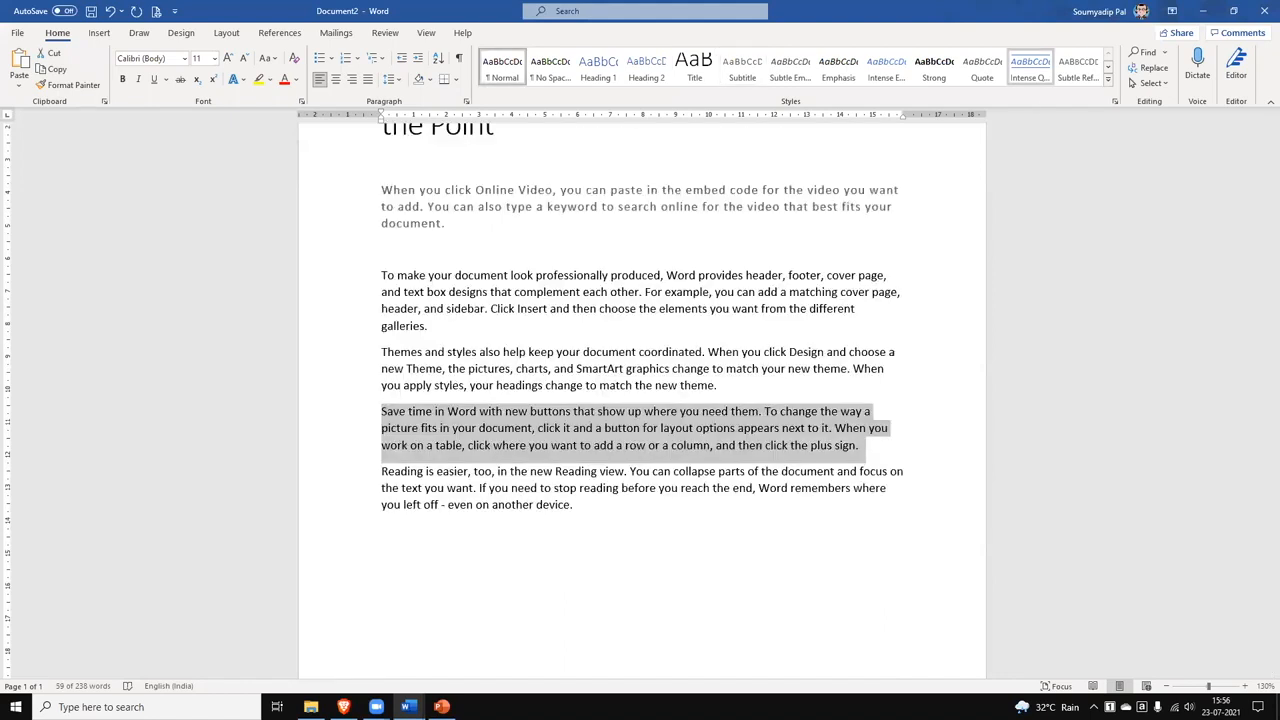
left_click(1030, 68)
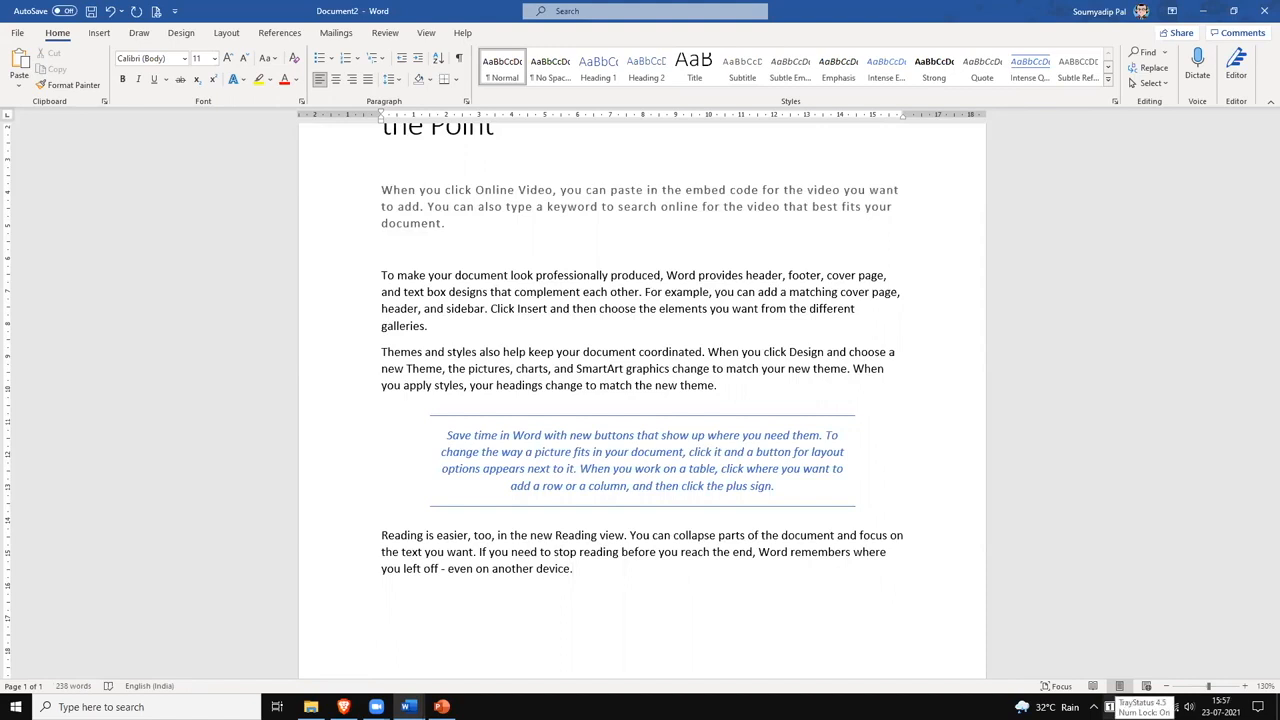
left_click(682, 465)
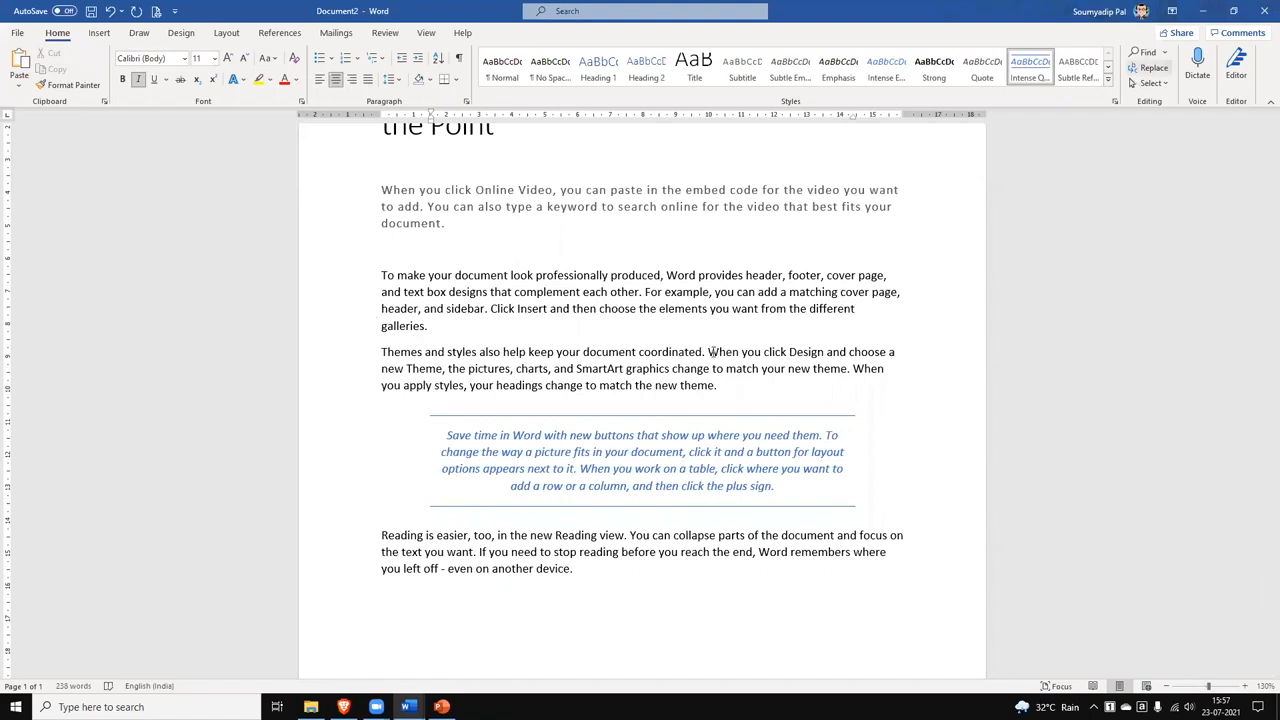
- Try the Emphasis and Intense Emphasis styles on the sentence "Themes and styles also help keep your document coordinated."
left_click(856, 68)
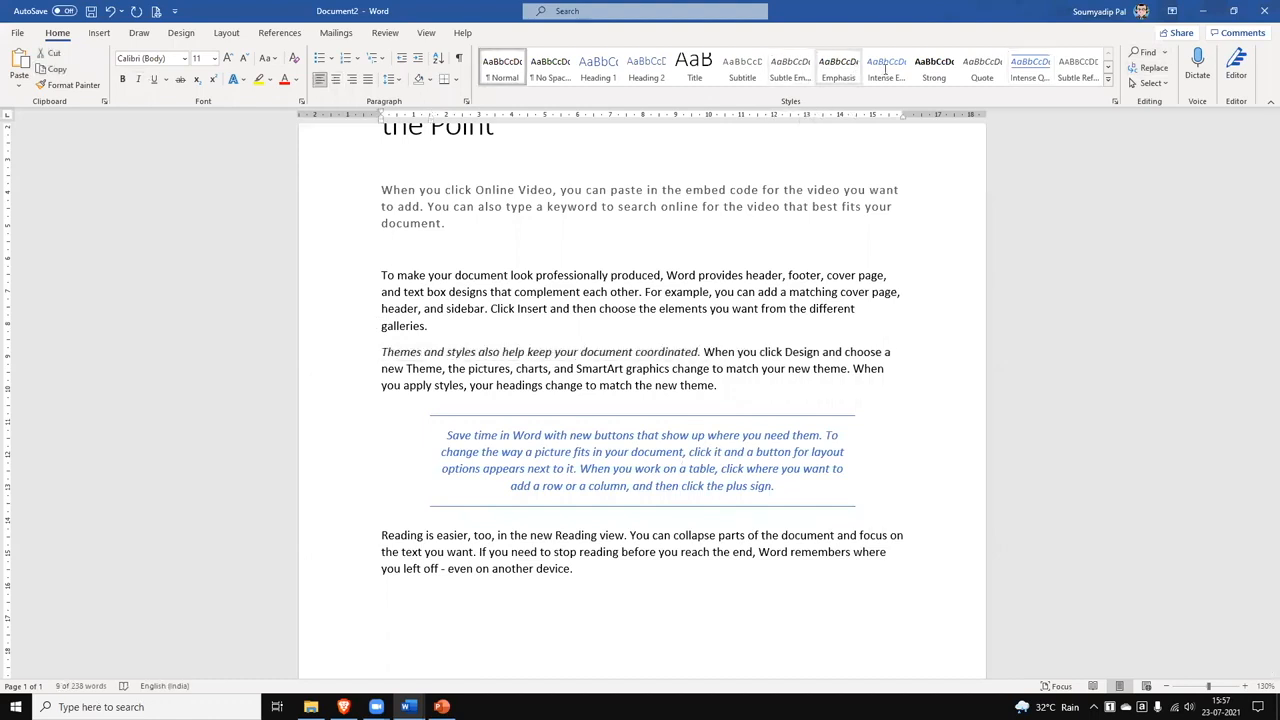
left_click(885, 68)
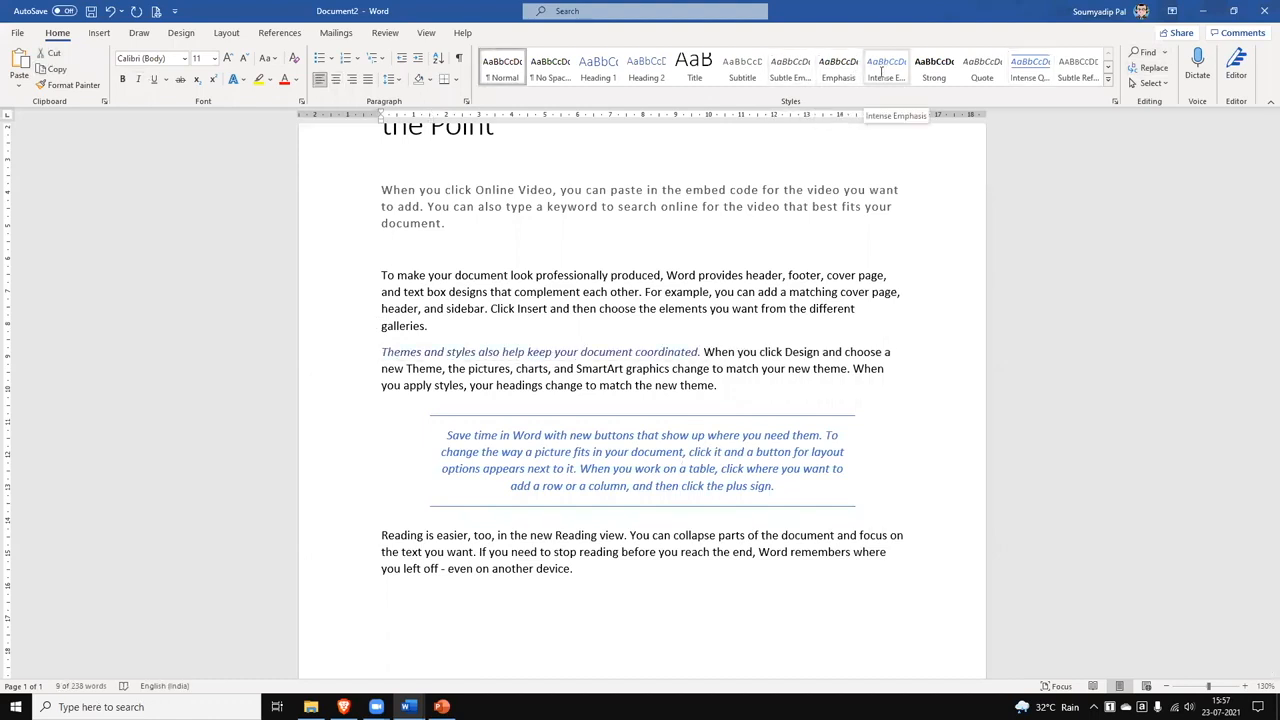
left_click(820, 72)
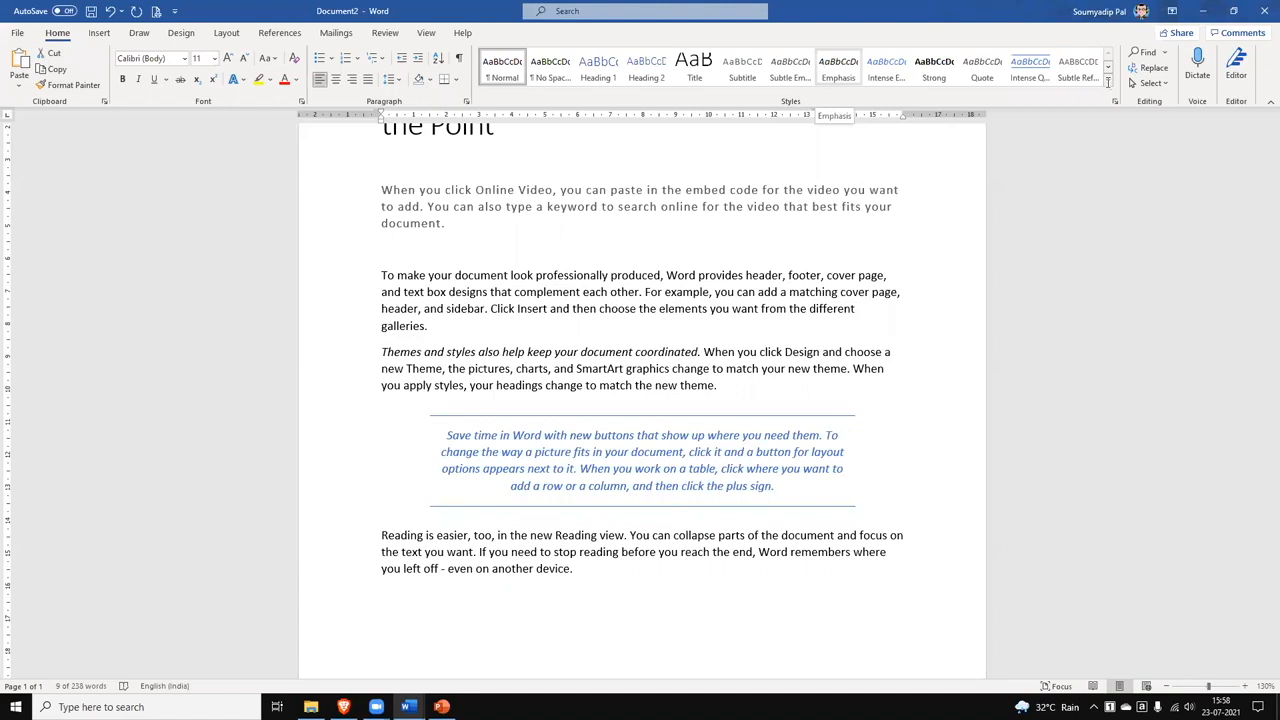
left_click(621, 351)
- Change the font of the whole title to Arial Rounded MT Bold
scroll(640, 358, "up", 1)
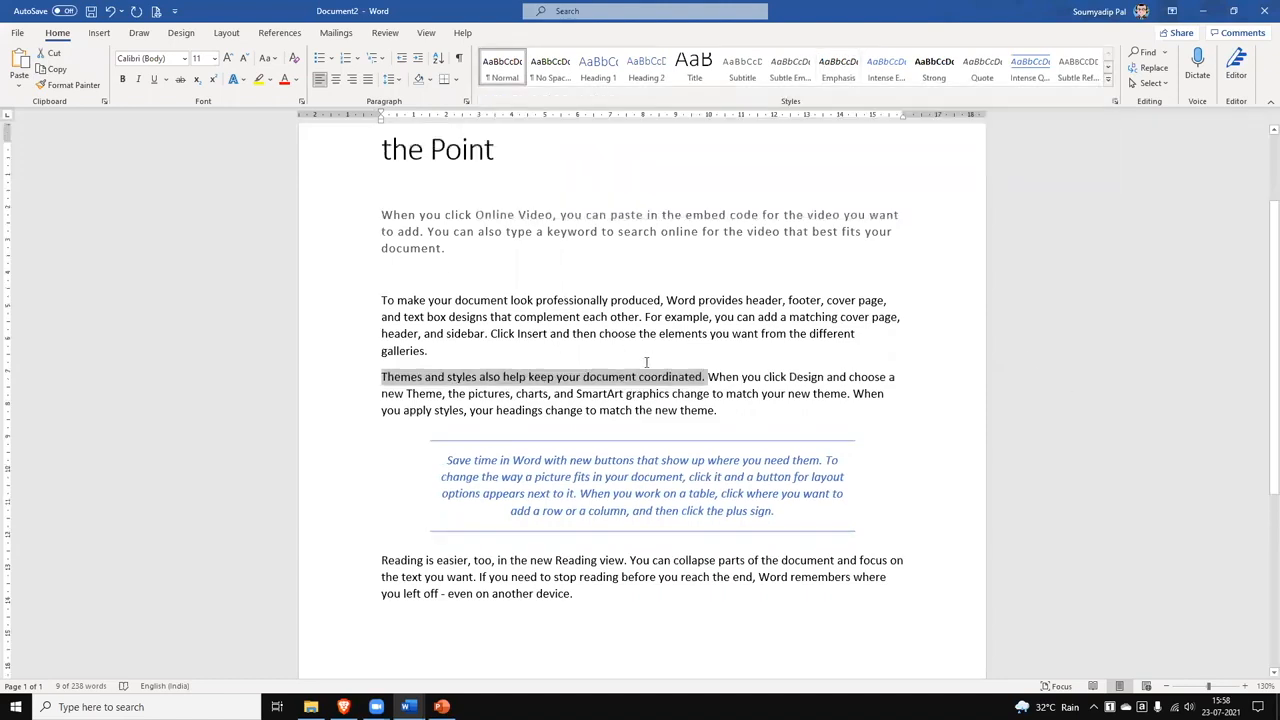
scroll(648, 360, "up", 2)
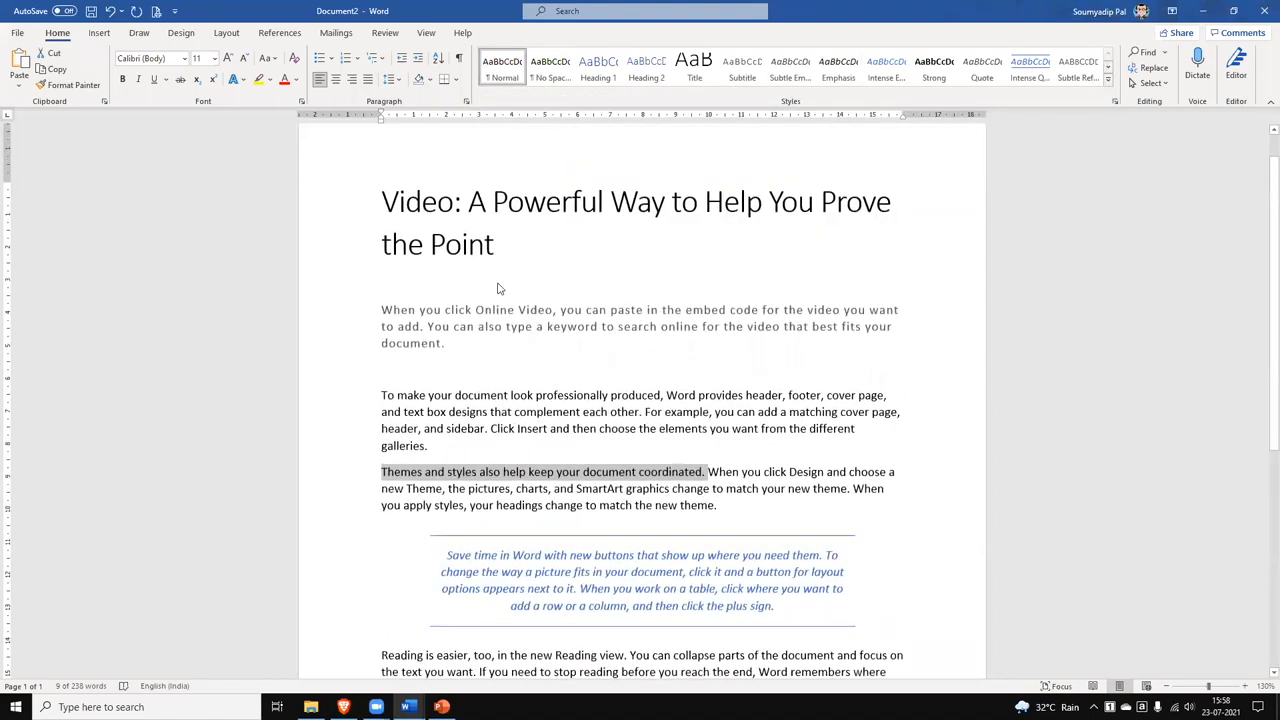
scroll(499, 288, "up", 1)
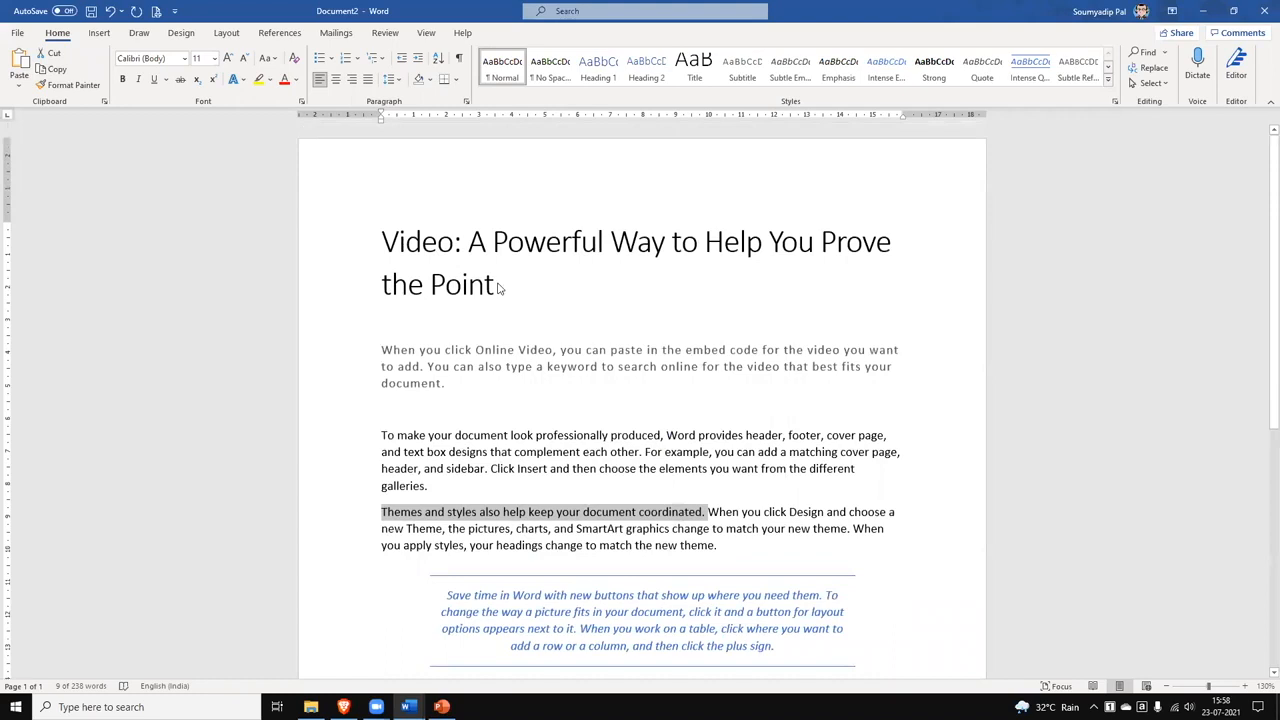
triple_click(499, 288)
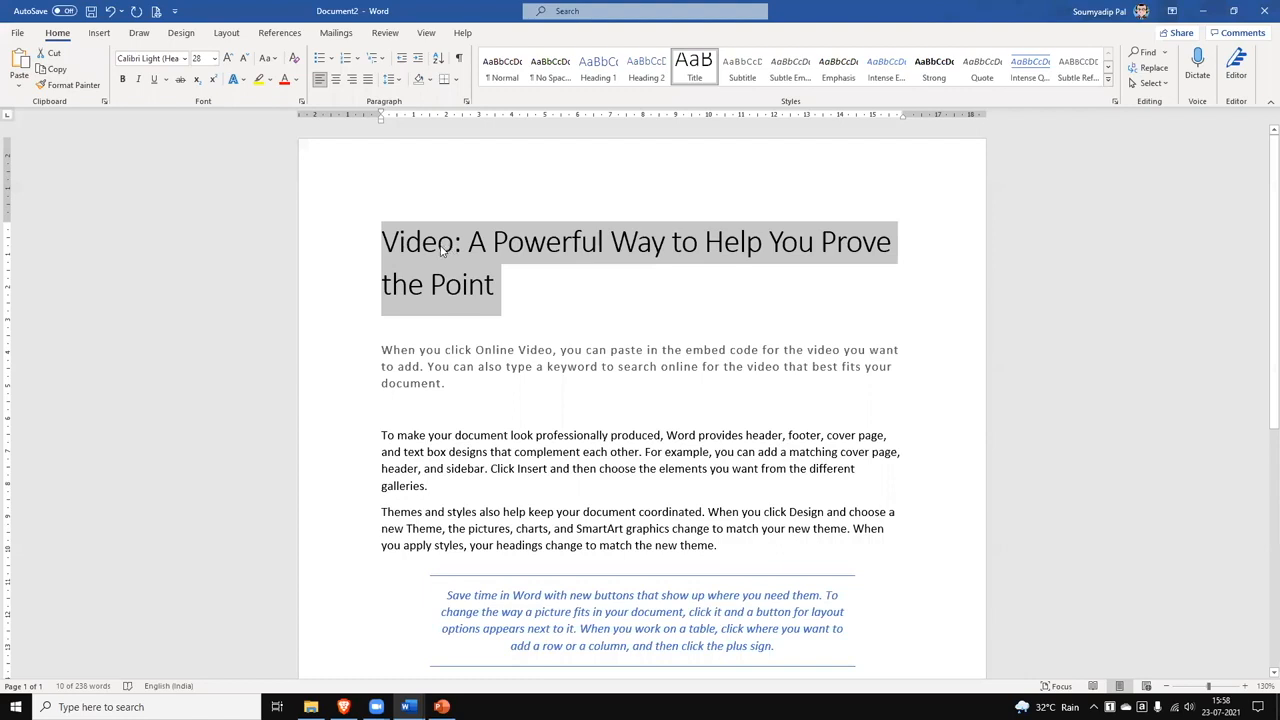
mouse_move(488, 228)
left_click(517, 206)
left_click(531, 430)
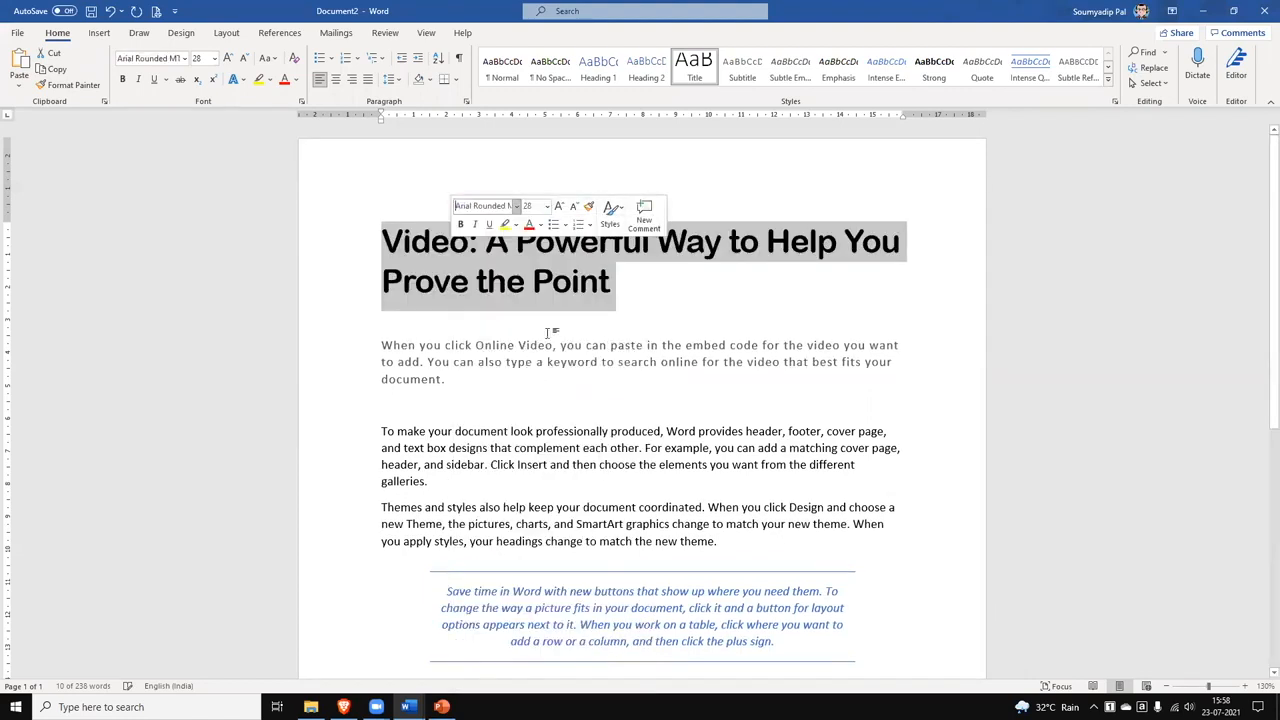
left_click(612, 212)
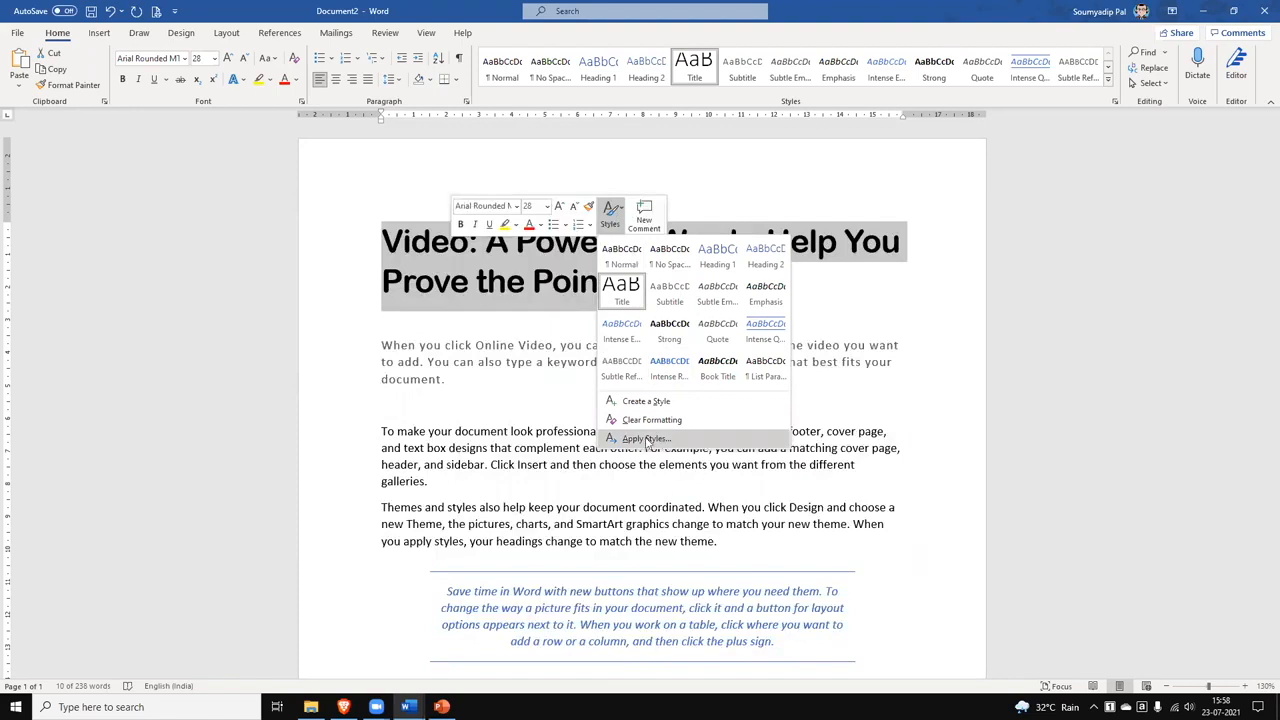
left_click(842, 291)
left_click(743, 153)
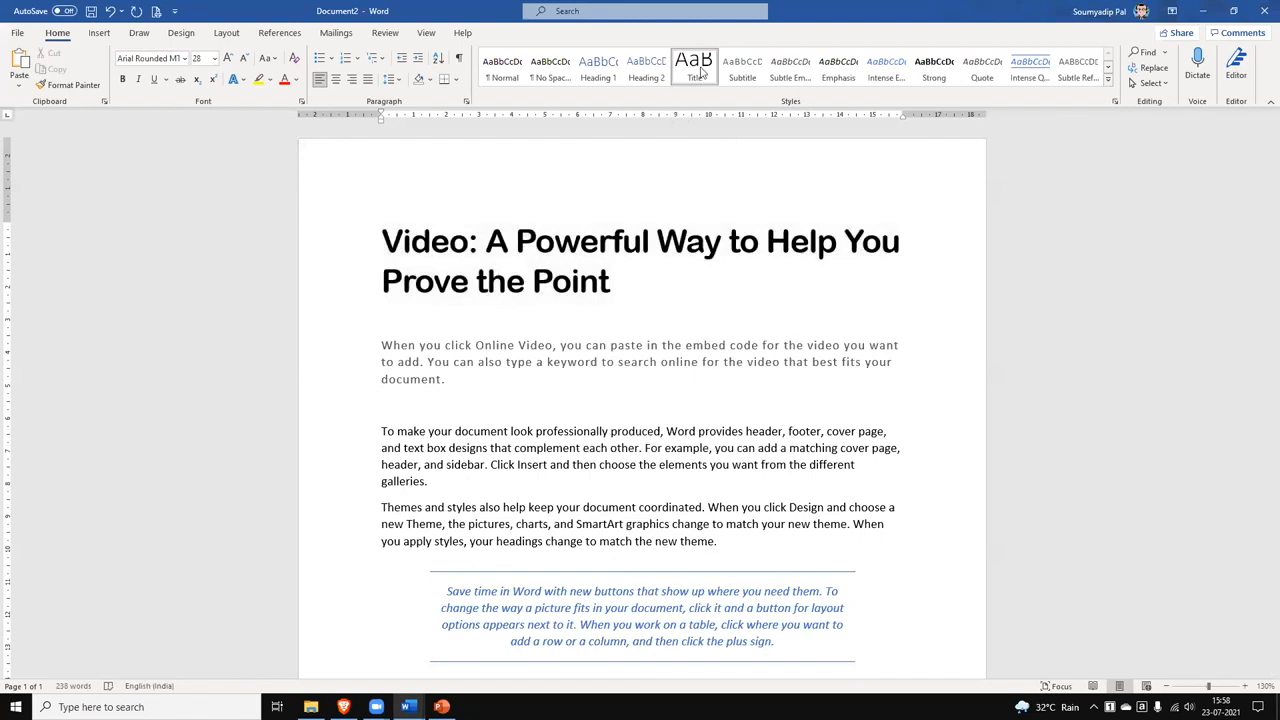
- Try modifying the Title style to Arial Rounded MT Bold, switching between new-document and this-document scope, and discard the changes
right_click(702, 70)
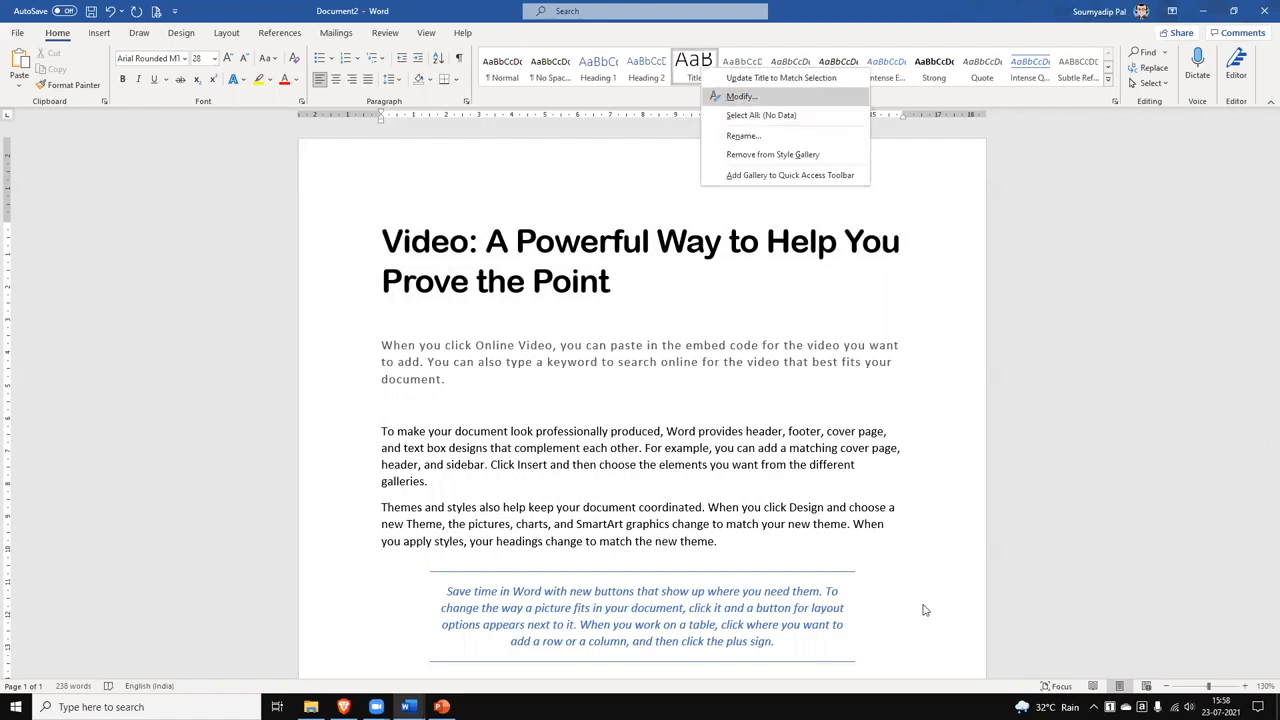
key("Return")
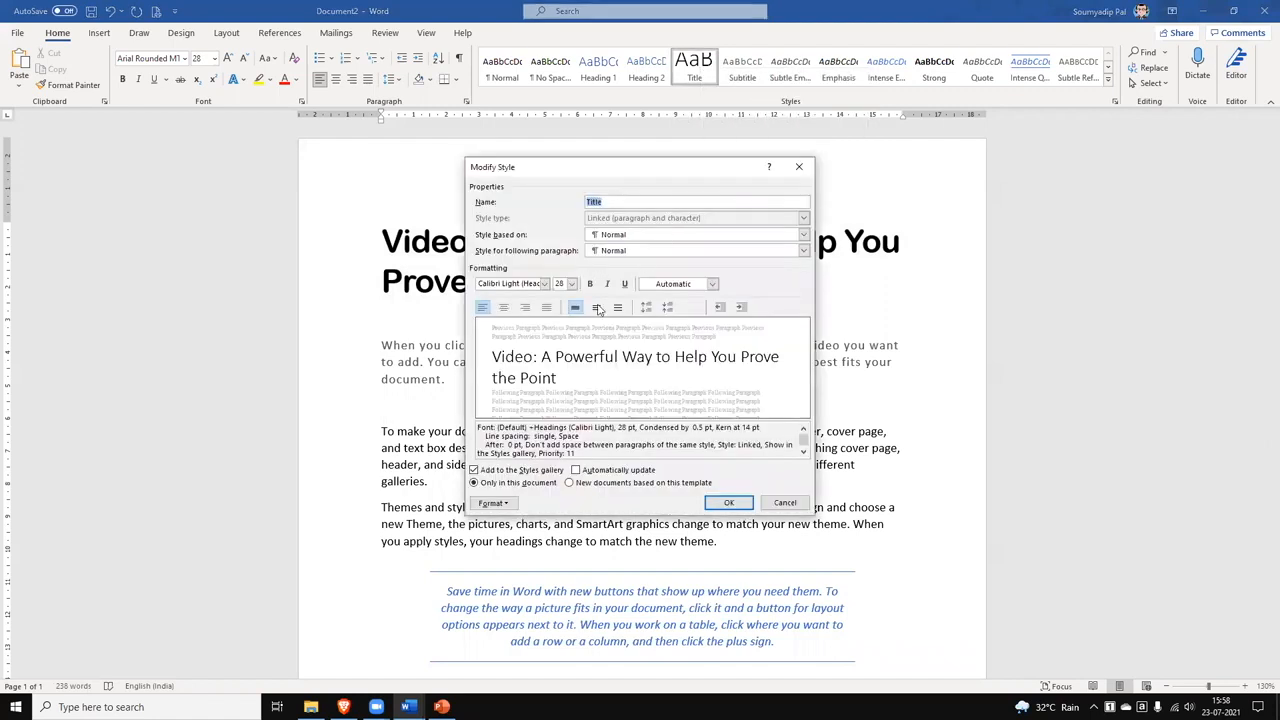
left_click(545, 284)
left_click(550, 352)
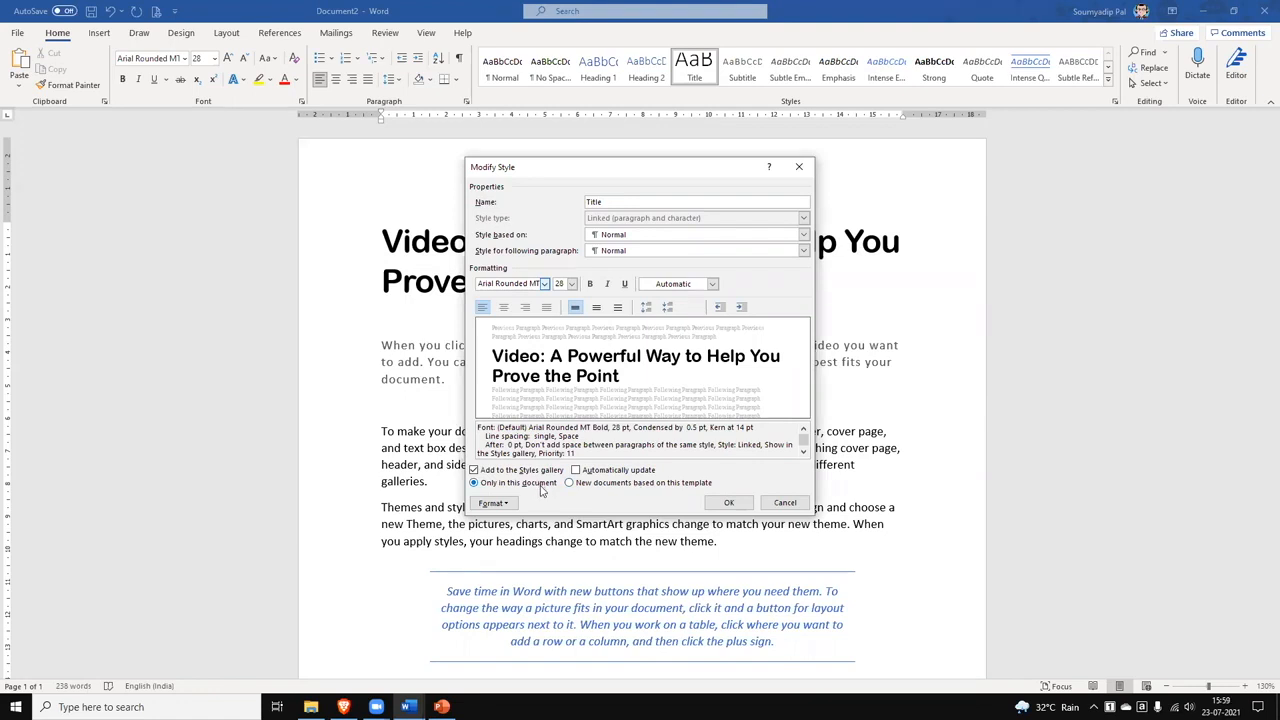
left_click(608, 483)
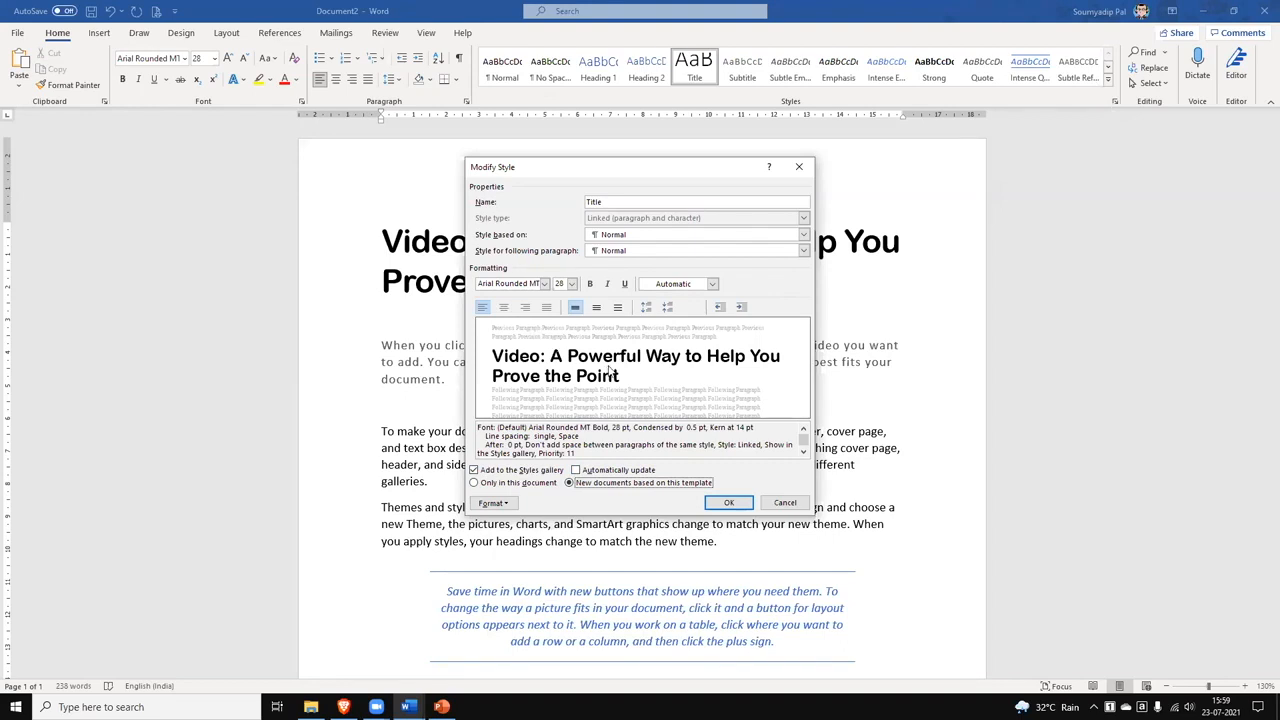
left_click(474, 482)
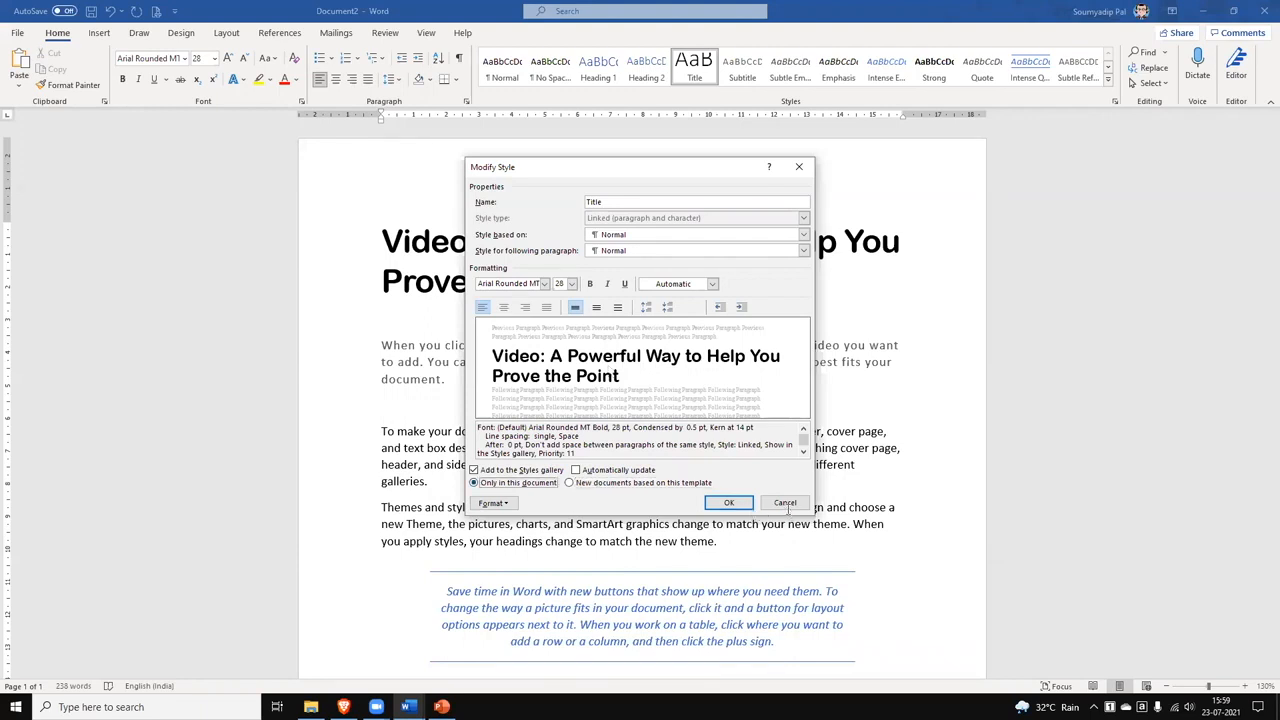
left_click(785, 504)
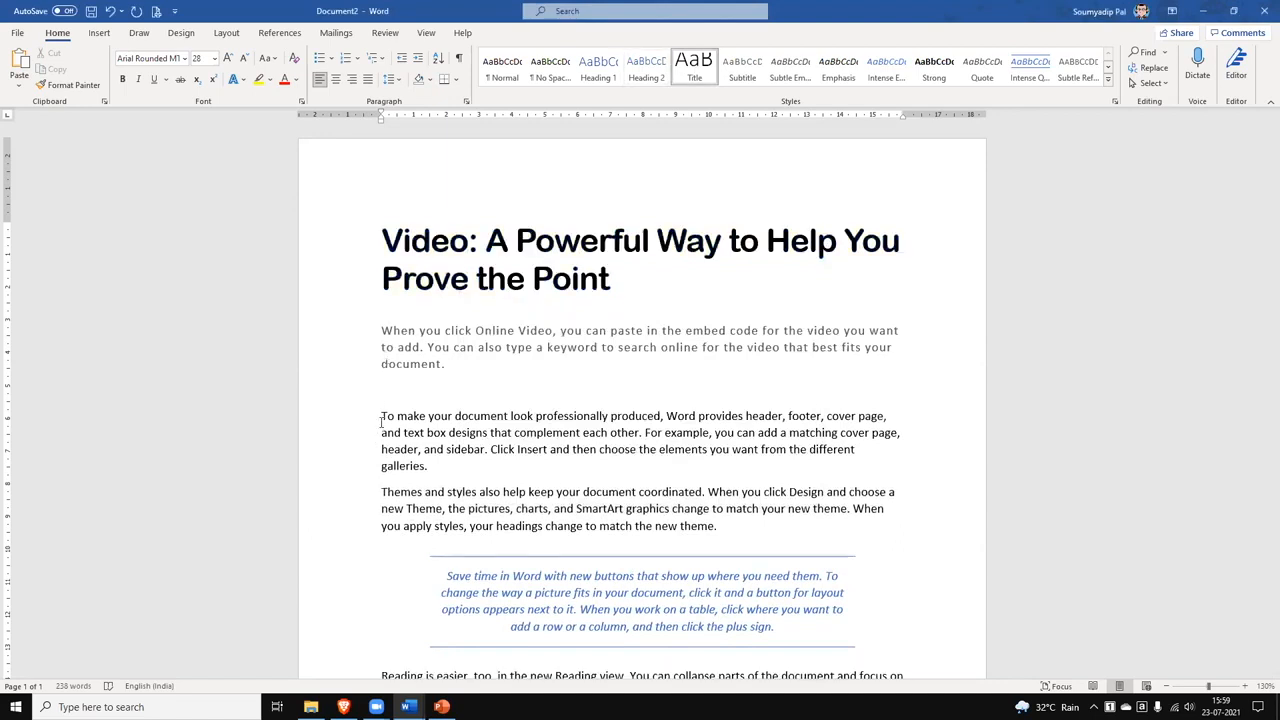
- Select the paragraph beginning "To make your document look professionally produced" and look through the full list of styles
left_click(517, 67)
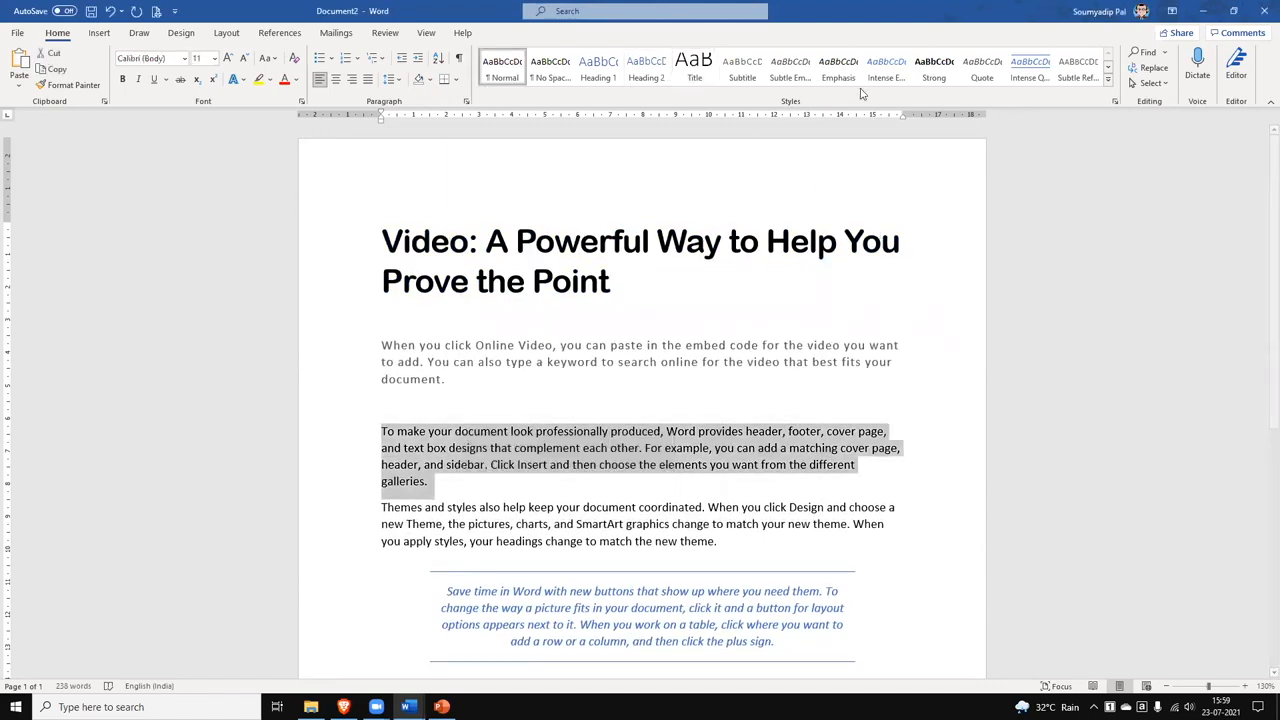
left_click(1107, 88)
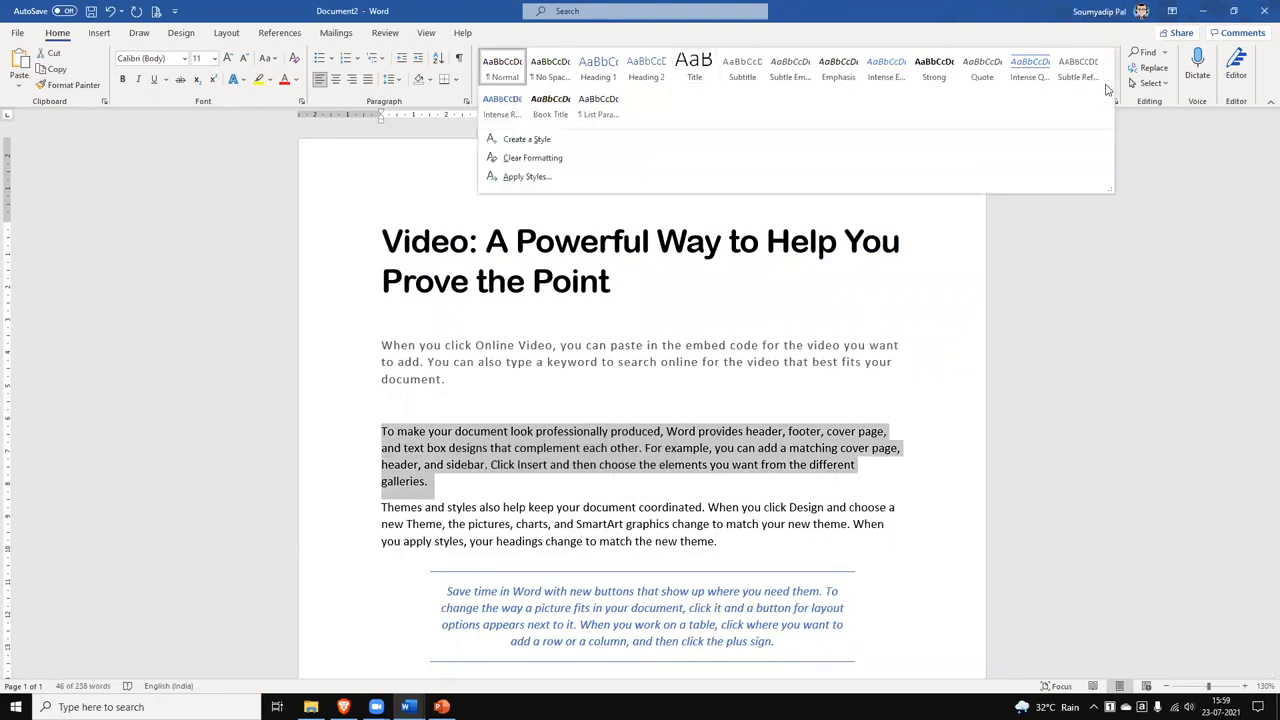
left_click(1080, 477)
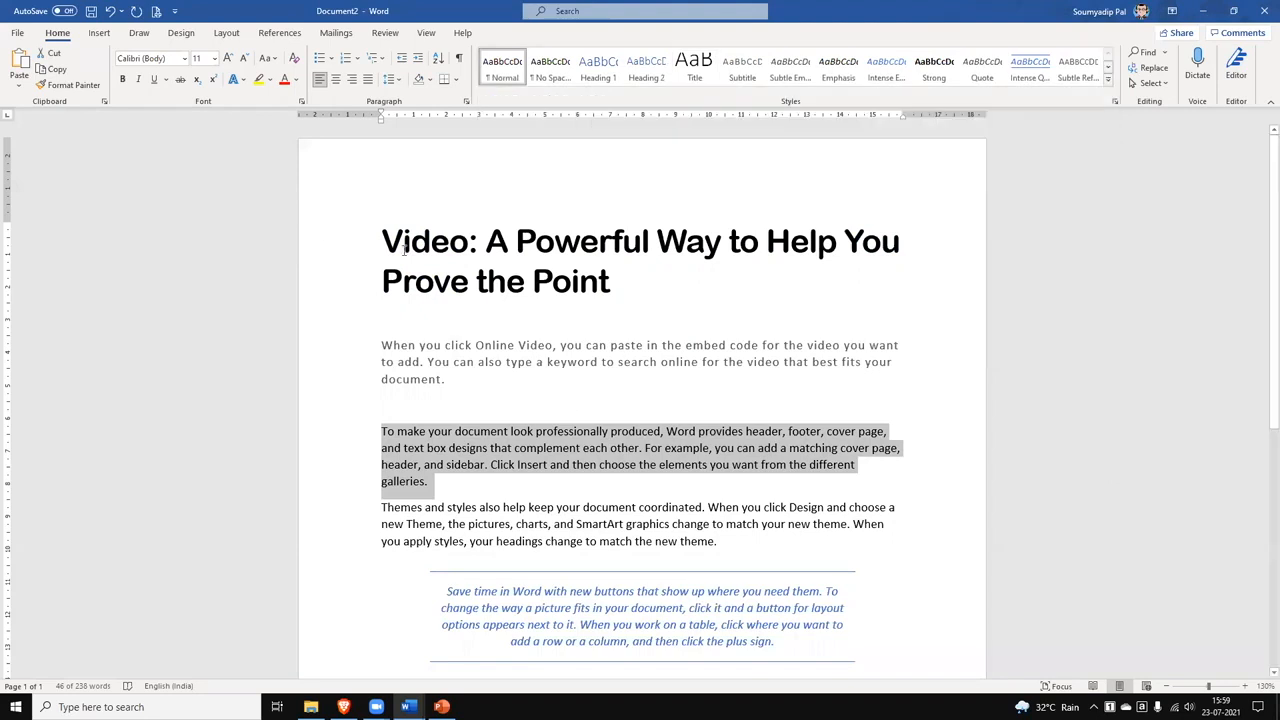
- Try clearing all formatting from the whole title, undo it, and glance at the options of the Title style
left_click(383, 234)
left_click(625, 296, "shift")
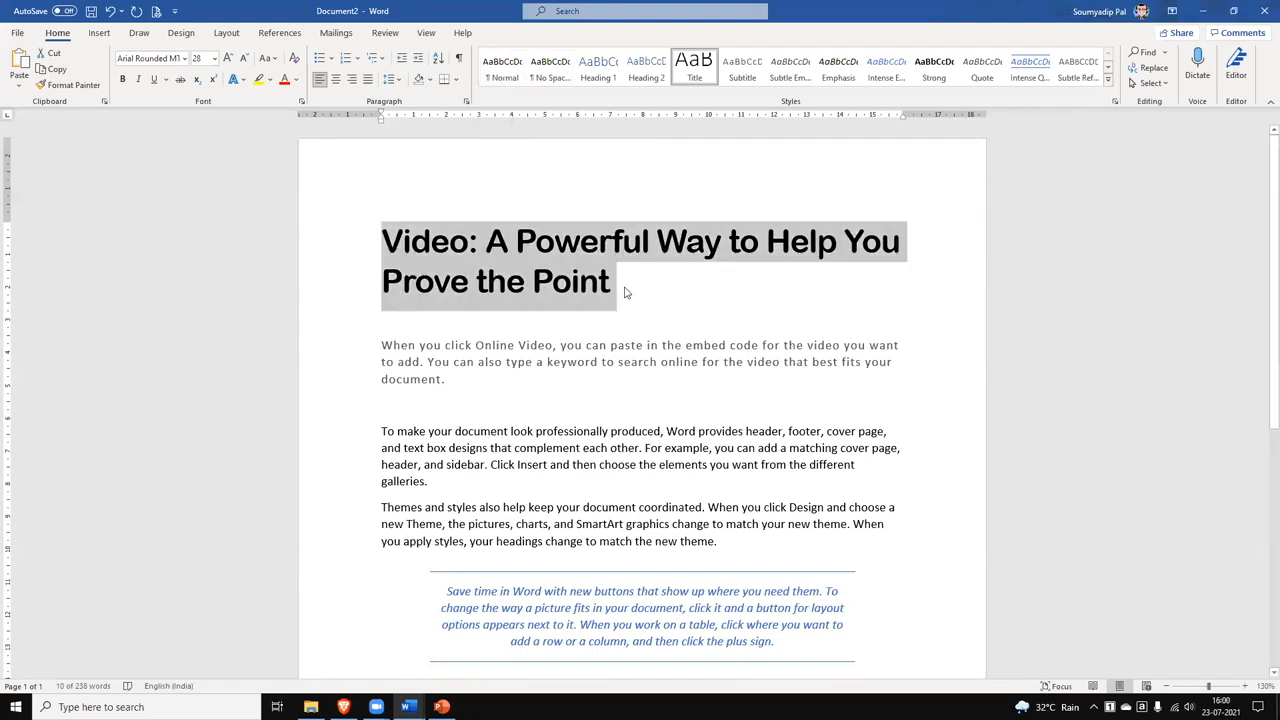
left_click(295, 62)
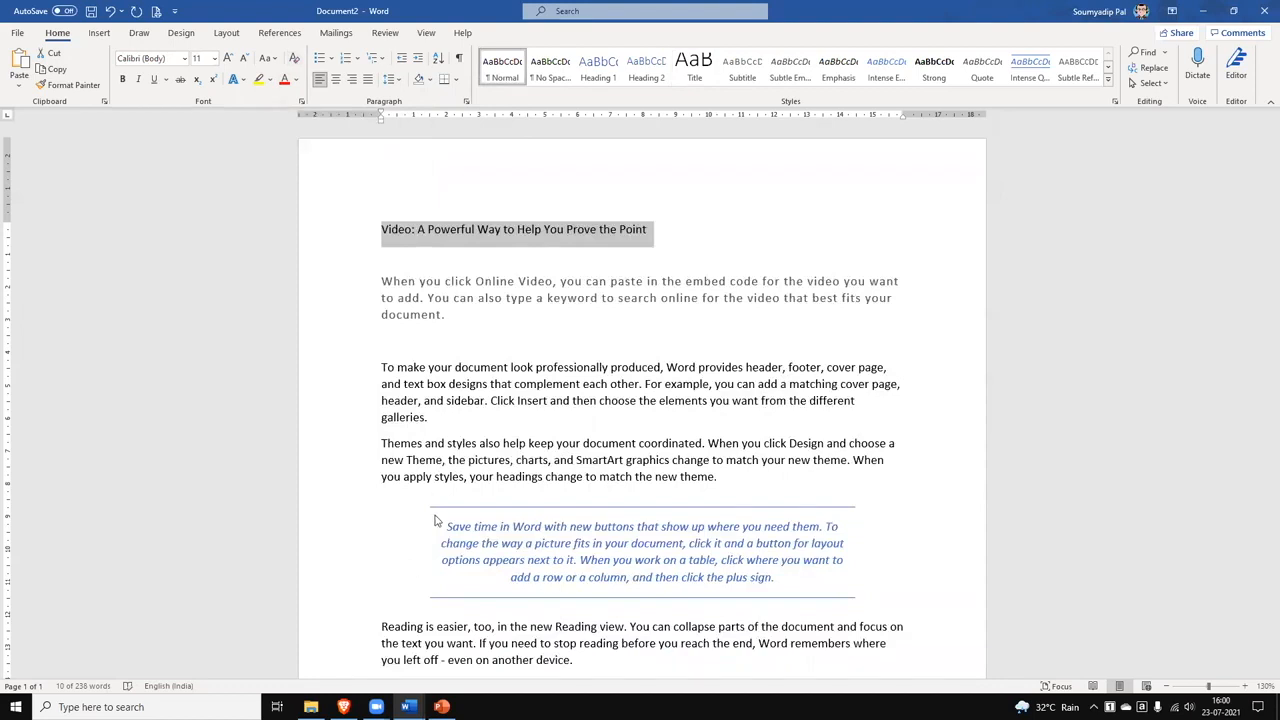
left_click(466, 400)
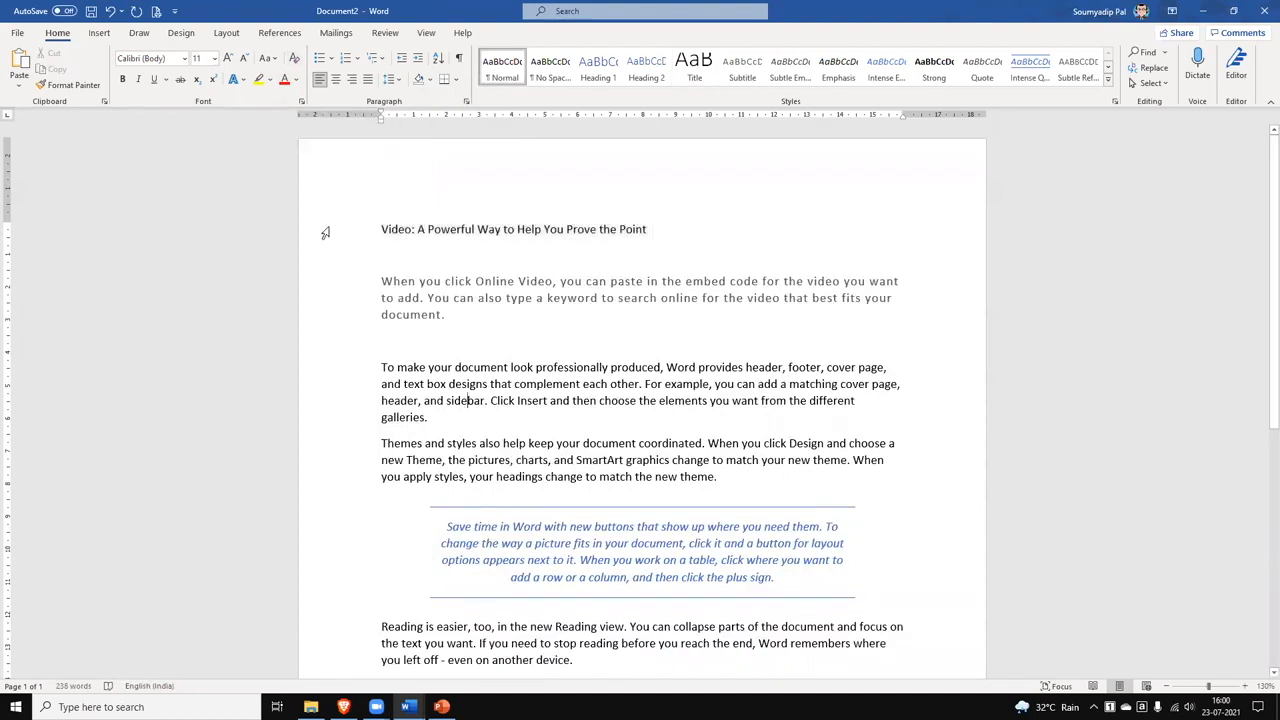
key("ctrl+z")
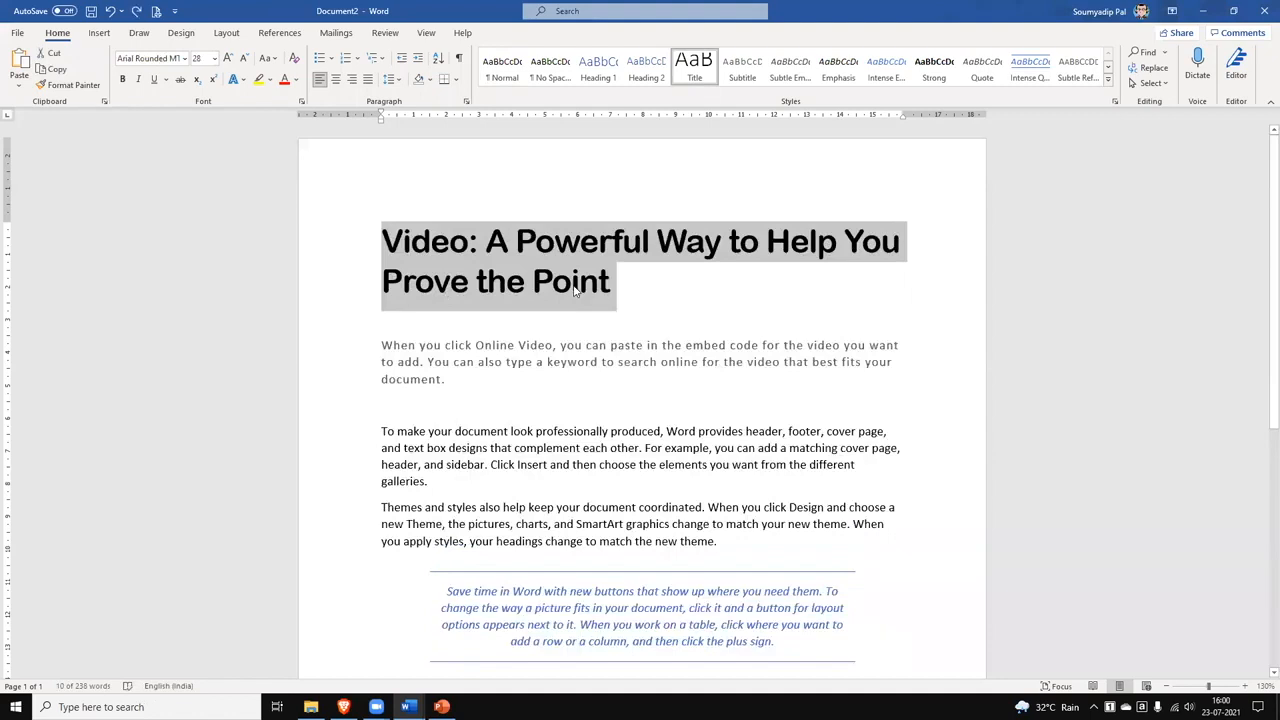
right_click(703, 66)
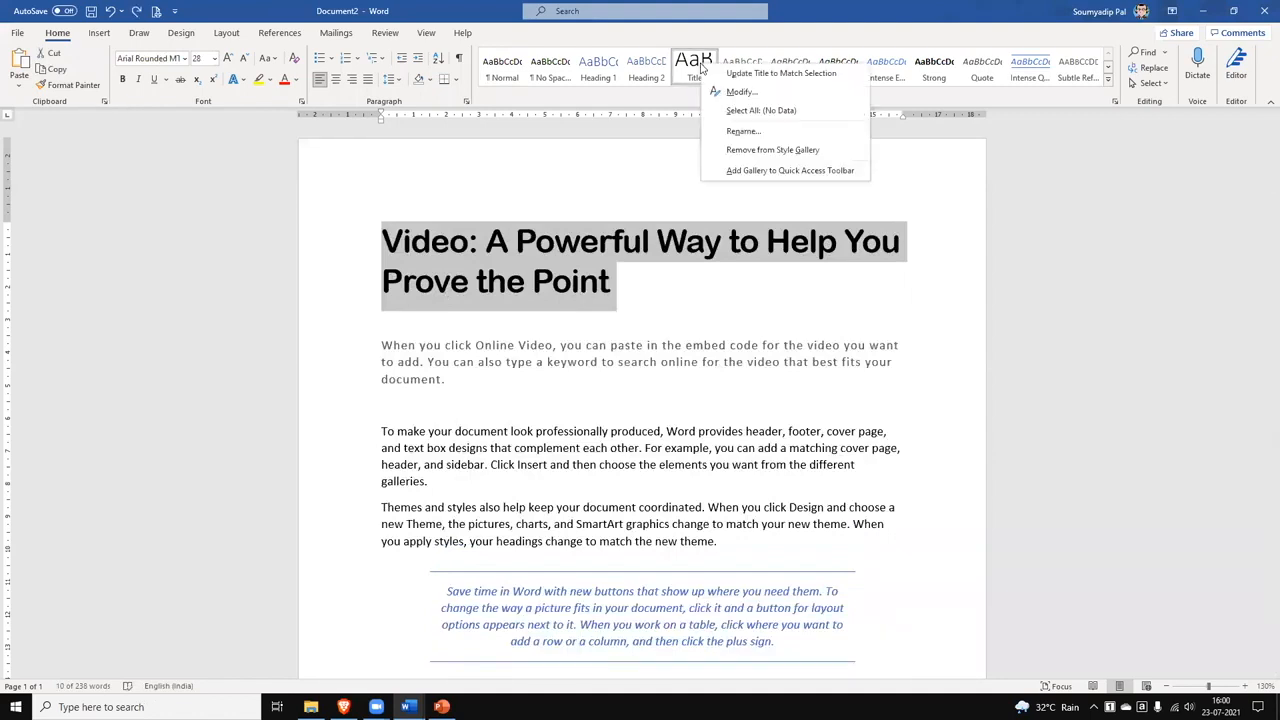
left_click(1054, 124)
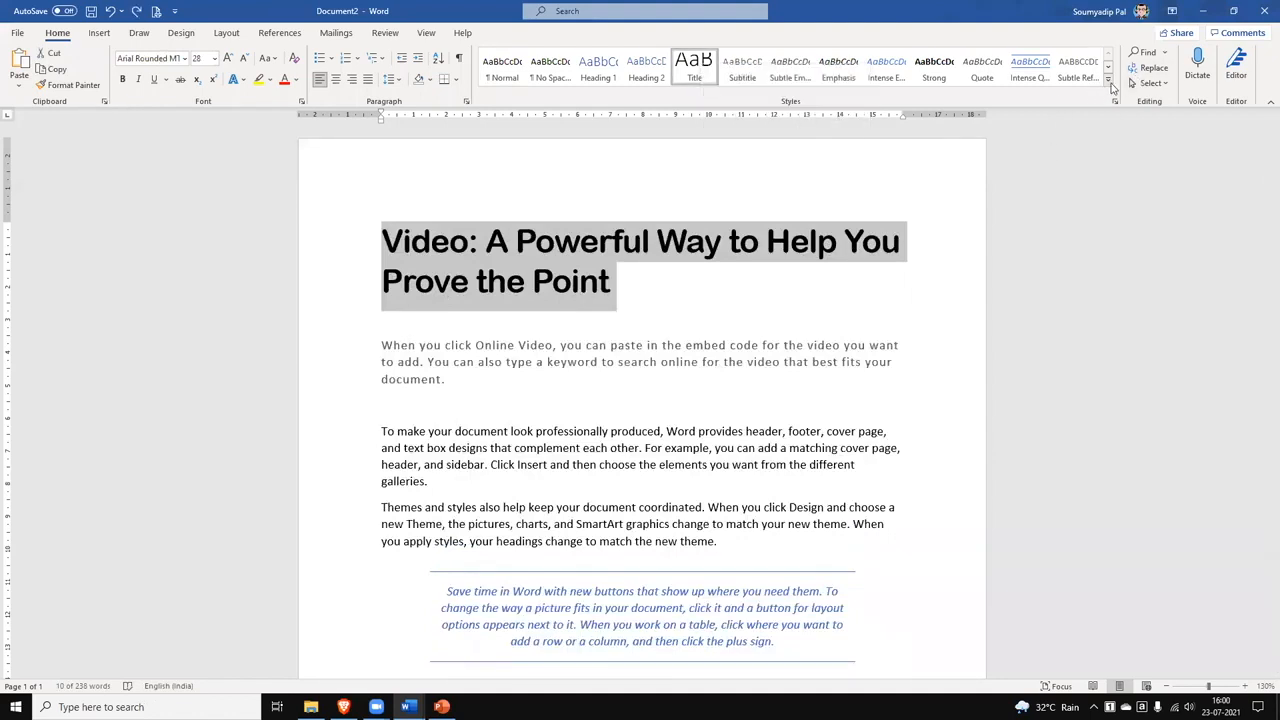
- Clear all formatting from the selected title and check the option for creating a new style
left_click(1108, 80)
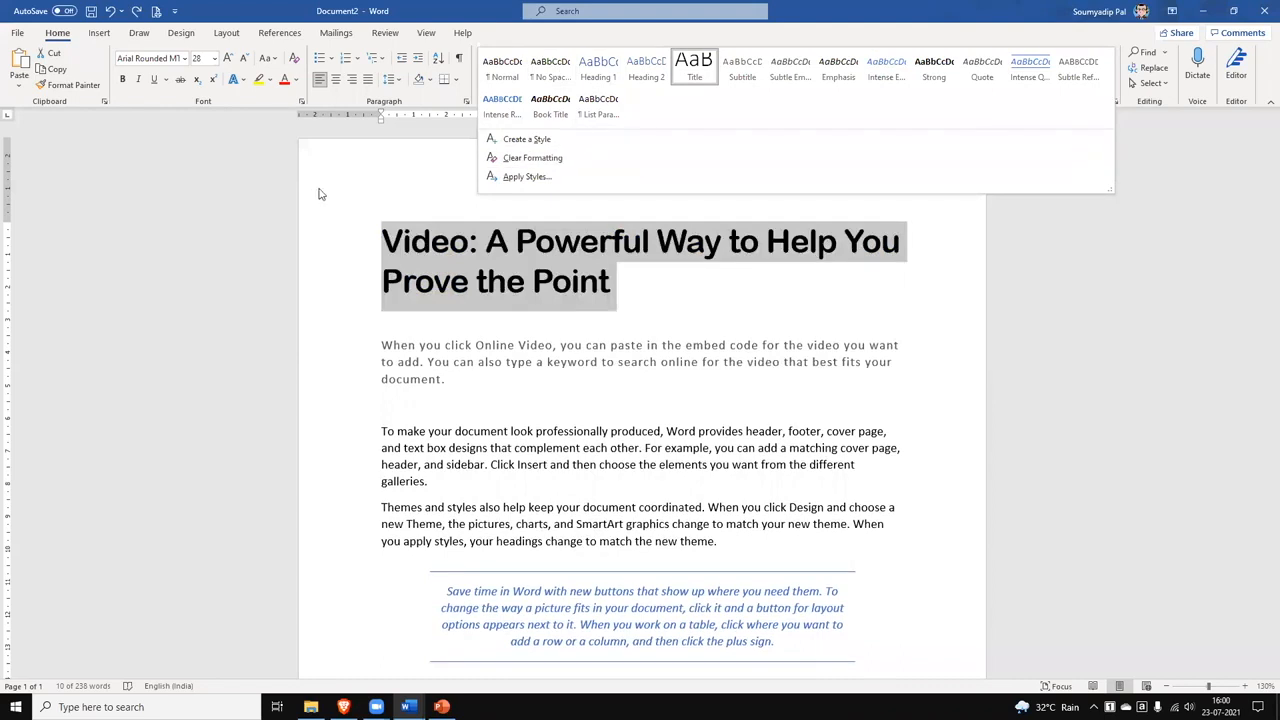
left_click(572, 158)
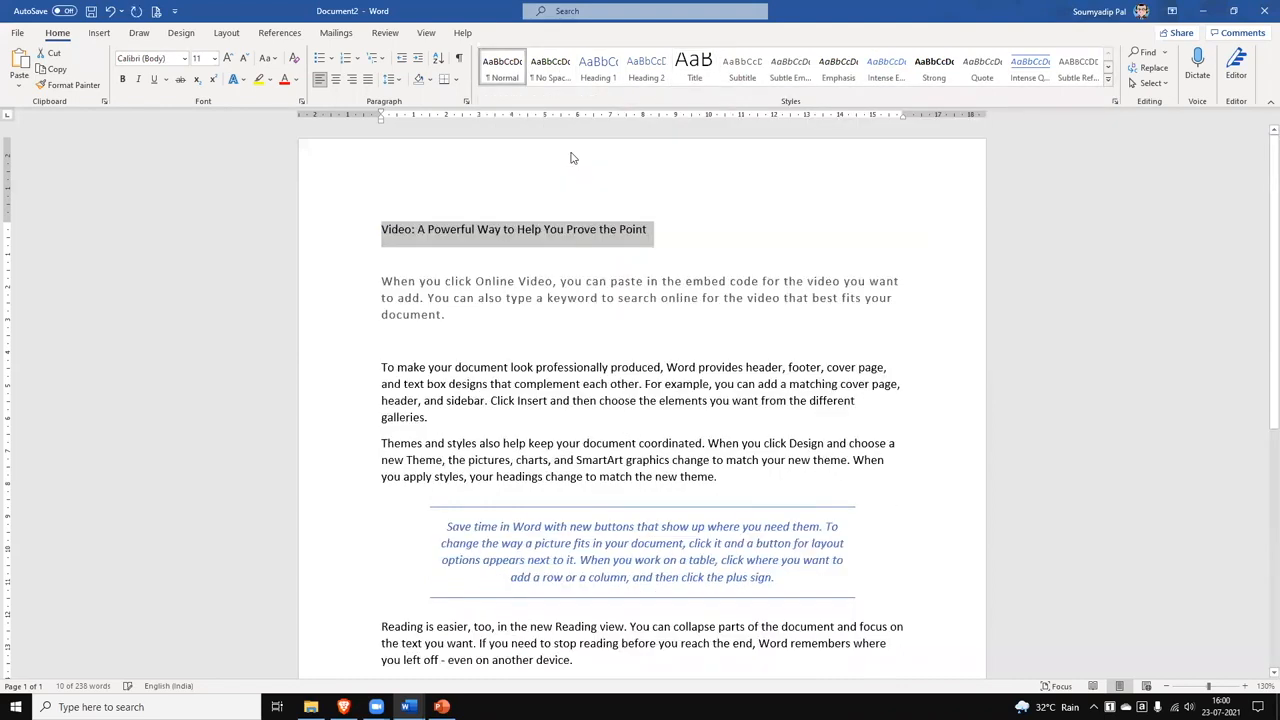
left_click(1107, 84)
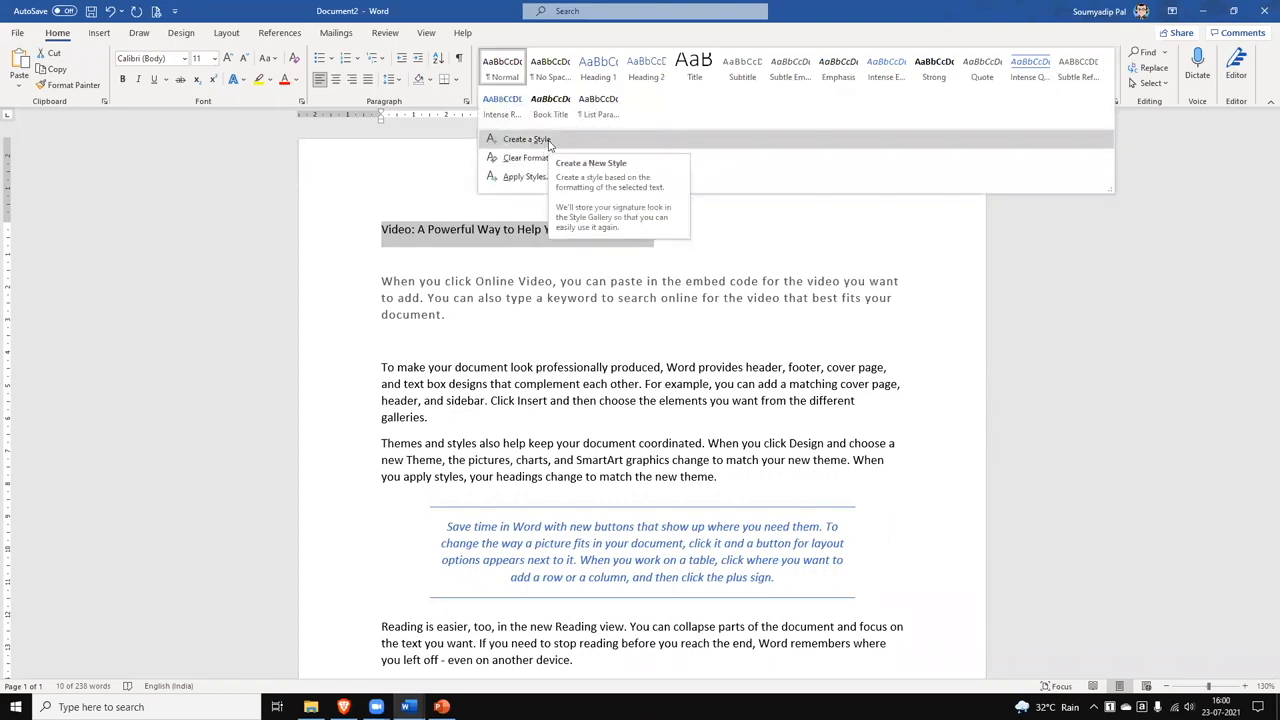
left_click(1181, 576)
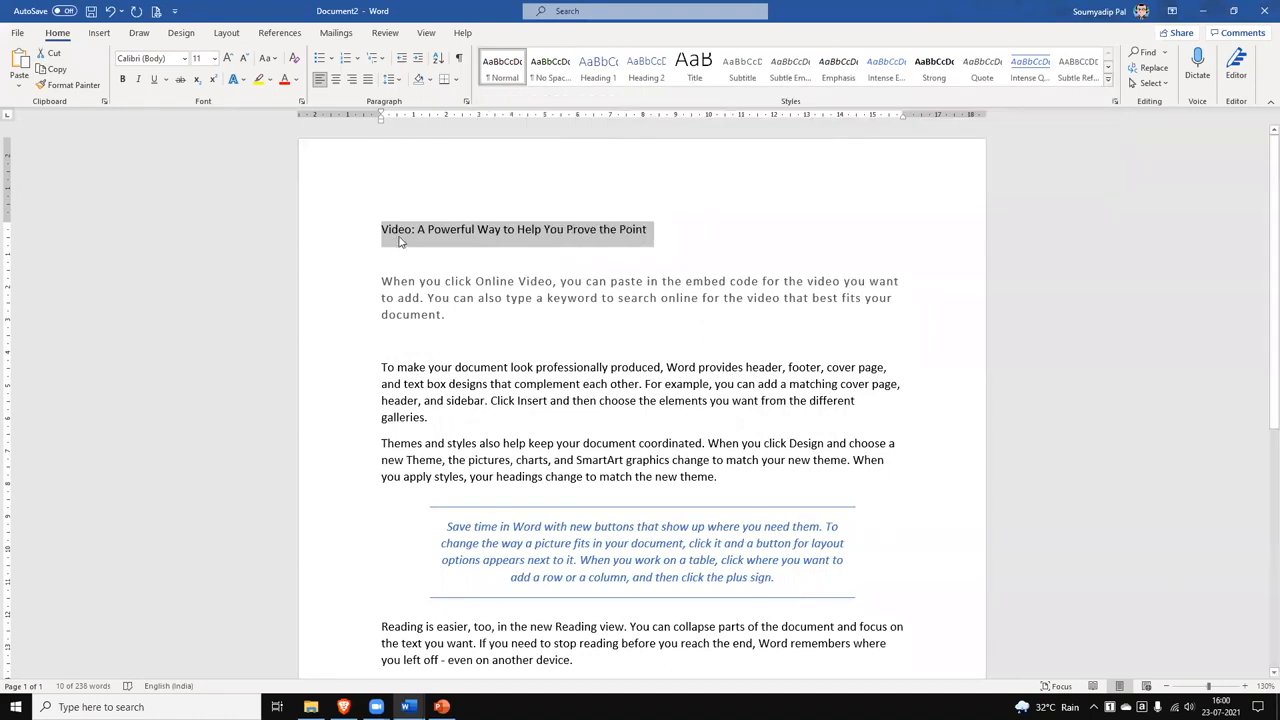
- Format the paragraph beginning "To make your document look professionally produced" in Georgia with a dark blue font colour
left_click(185, 59)
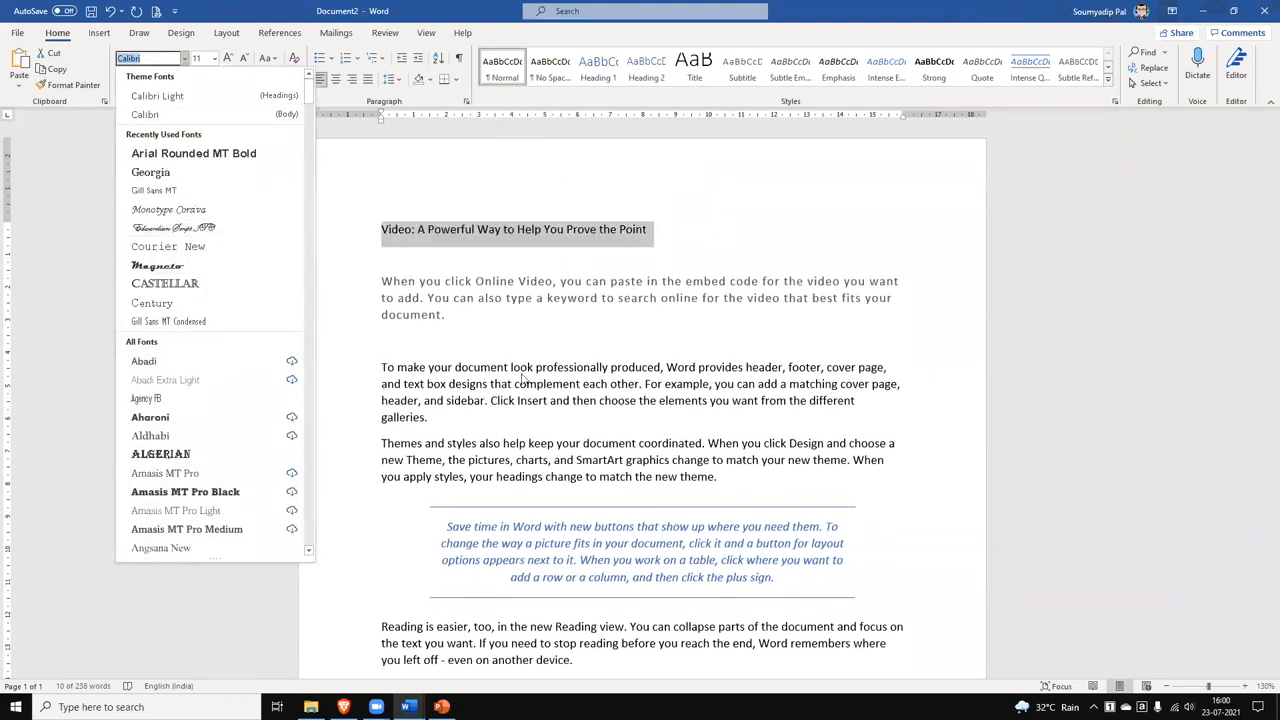
key("Escape")
left_click_drag(383, 366, 458, 419)
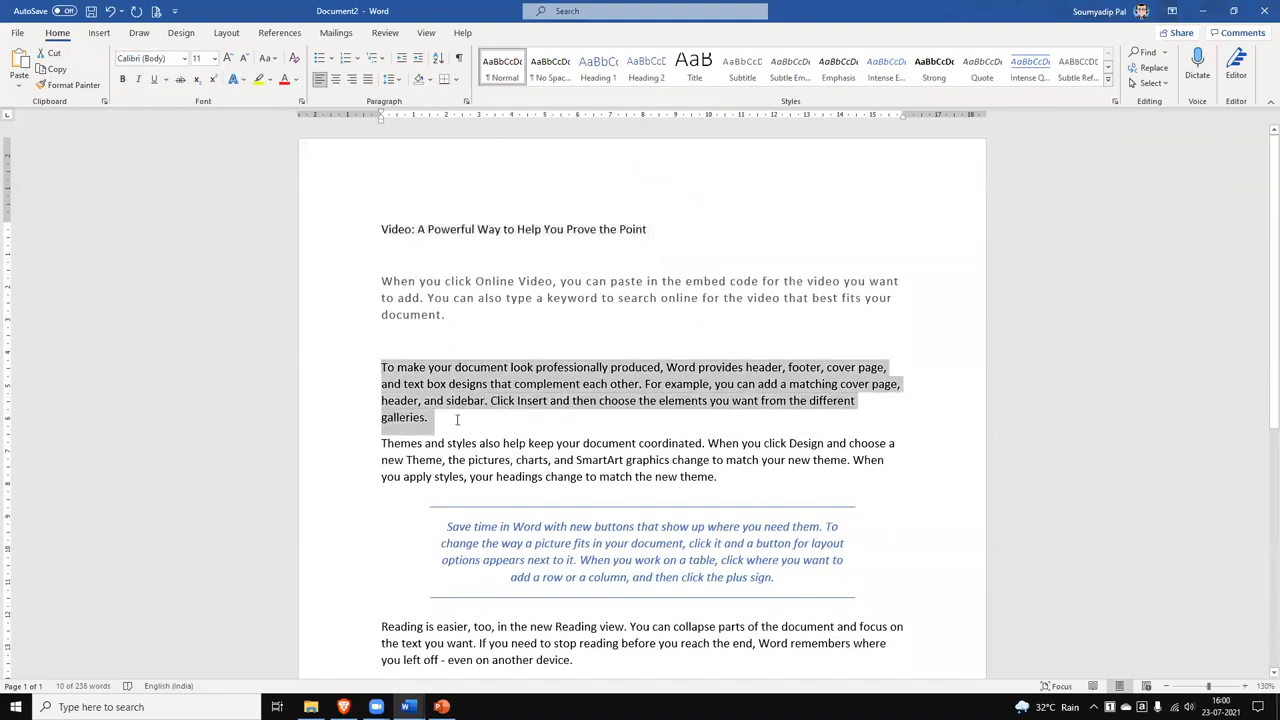
left_click(185, 59)
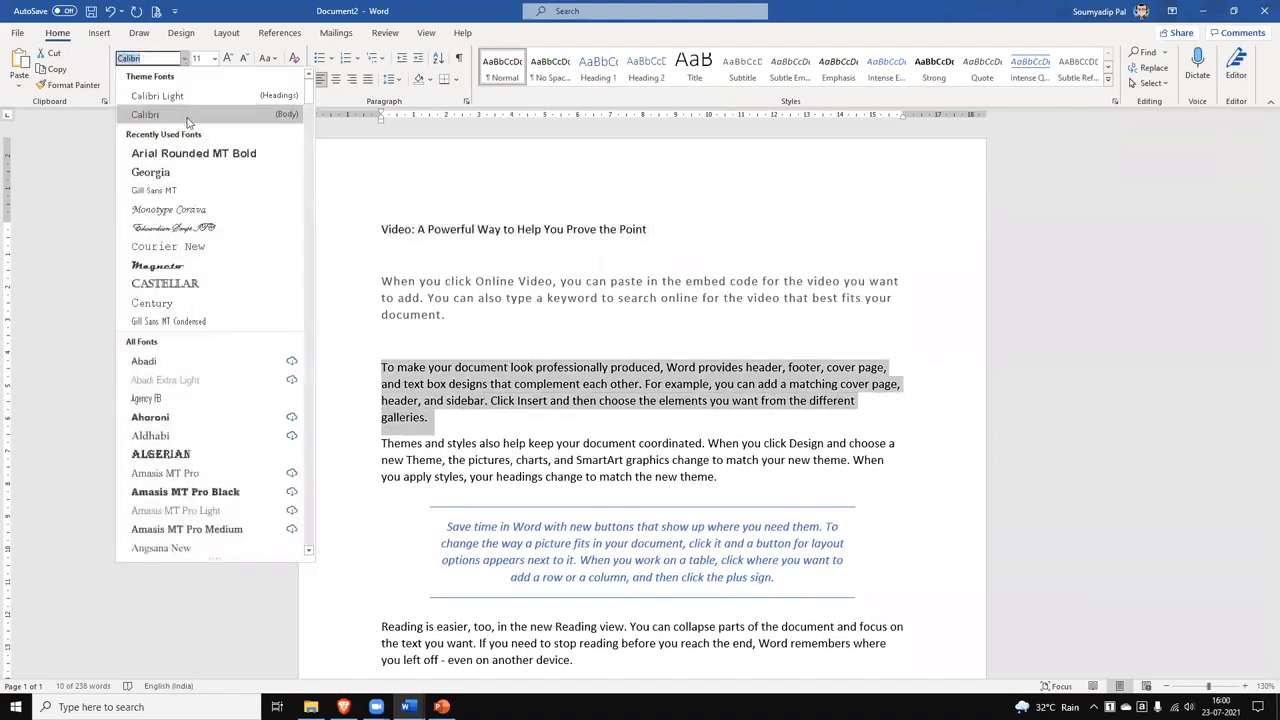
left_click(185, 173)
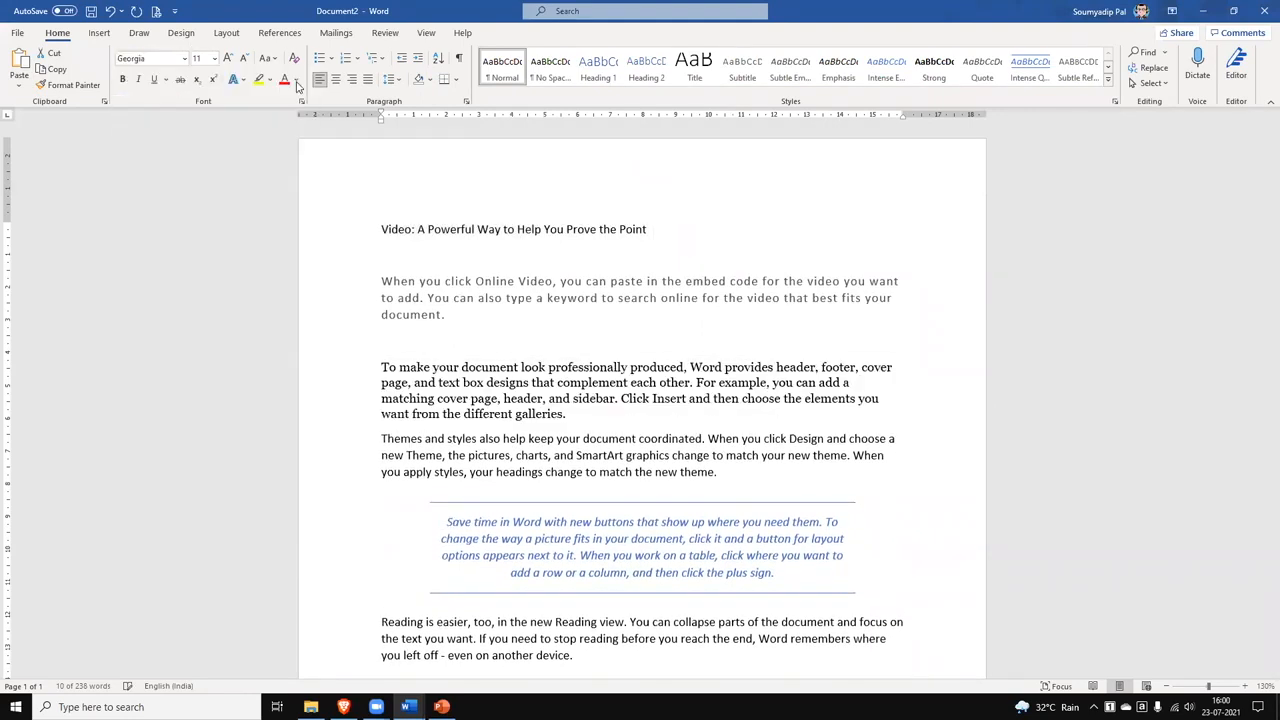
left_click(296, 80)
left_click(376, 227)
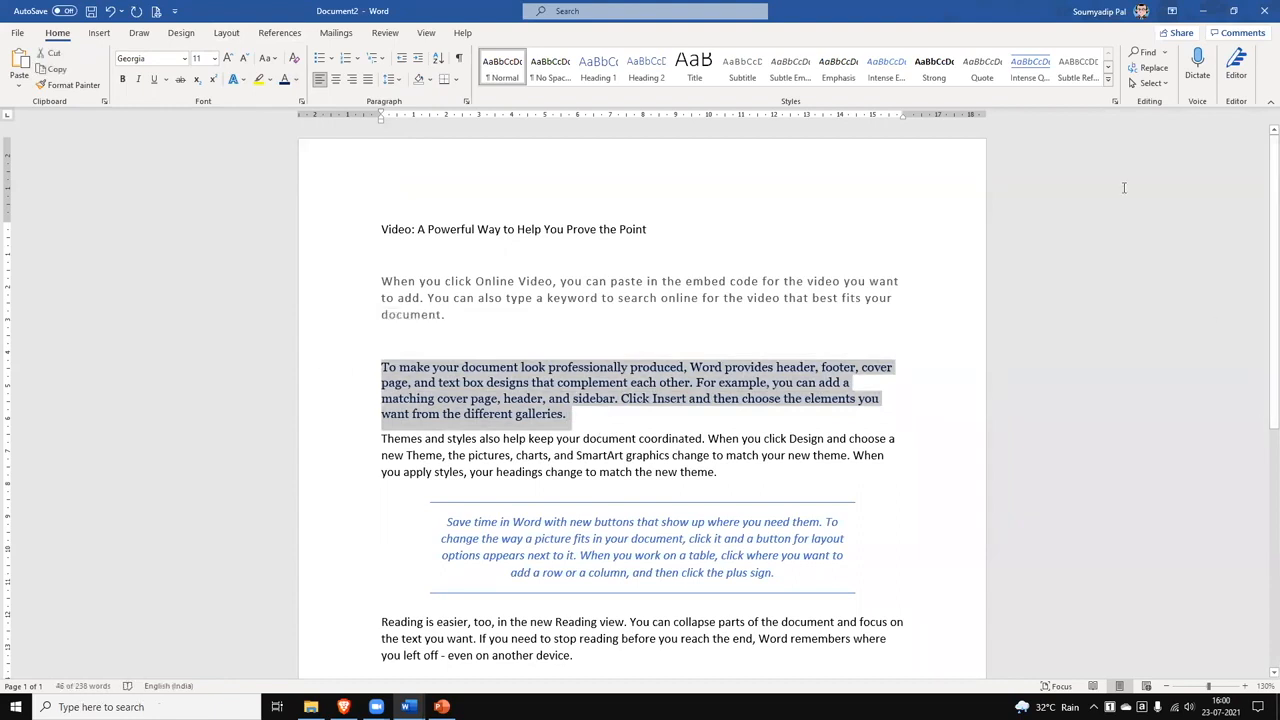
- Create a new style from the selected paragraph's formatting, with a name beginning "Formal Bo"
left_click(1108, 84)
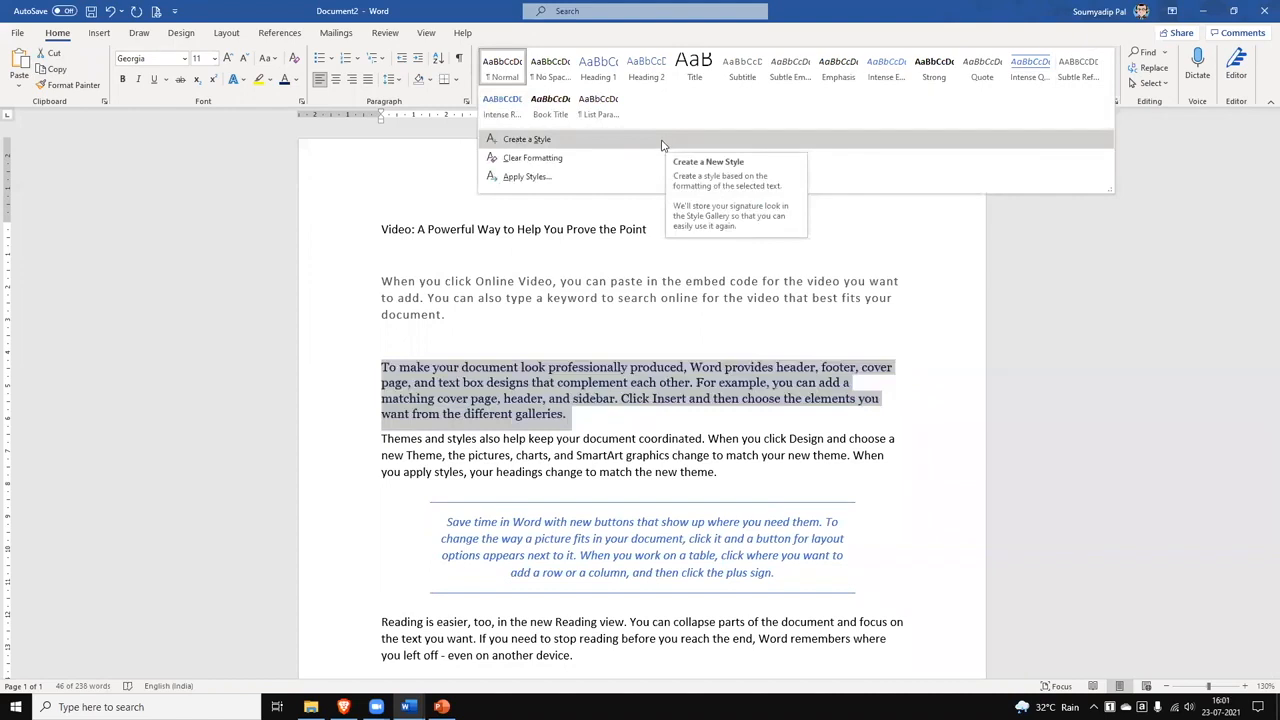
left_click(580, 147)
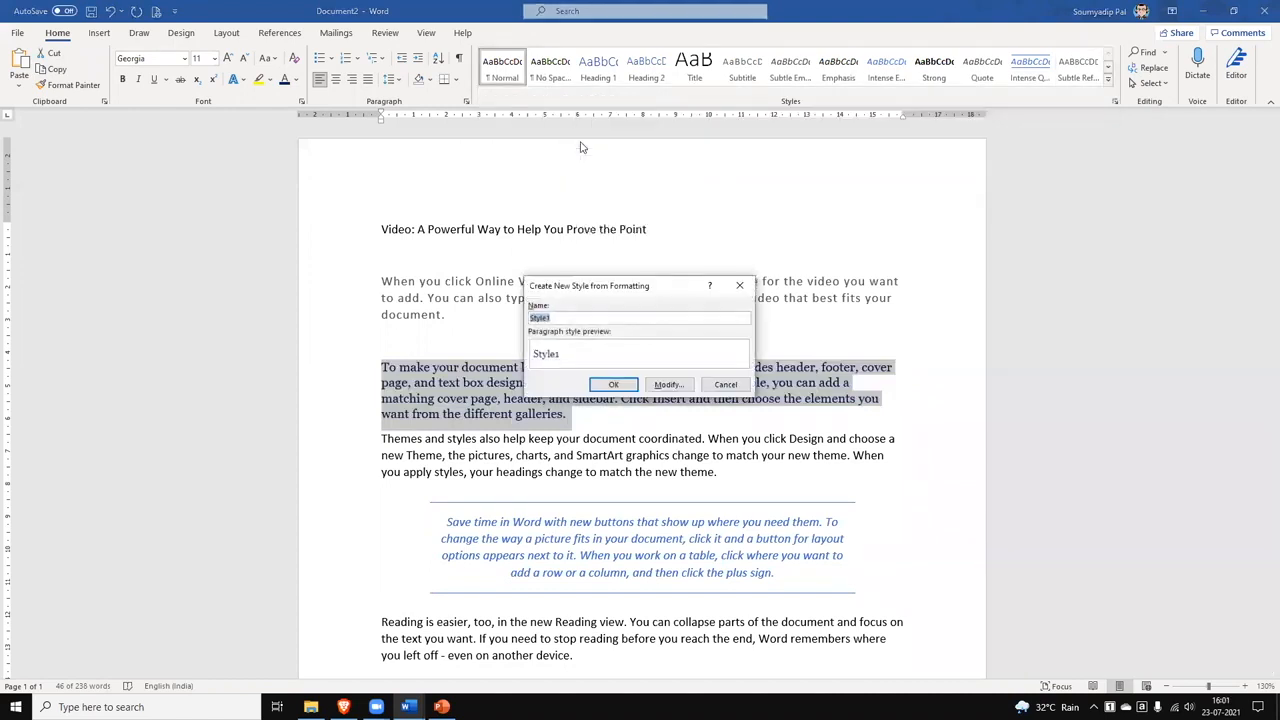
left_click_drag(643, 287, 958, 244)
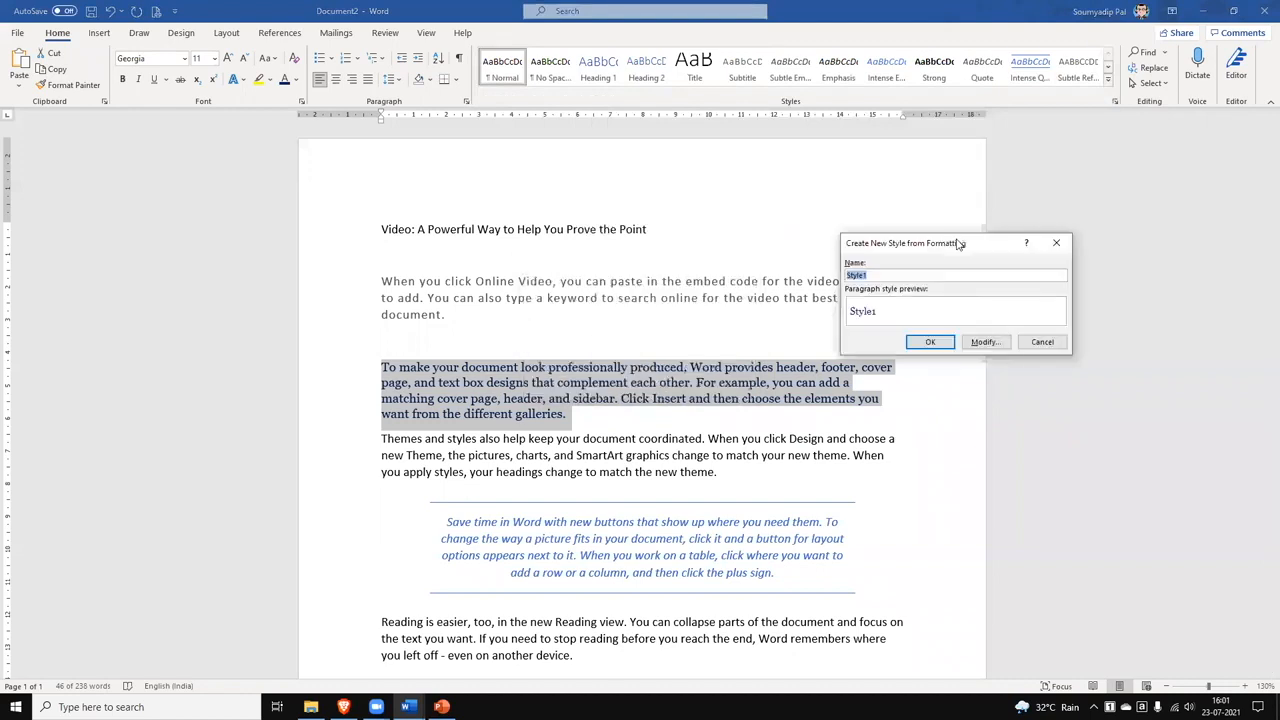
type("f")
left_click(935, 342)
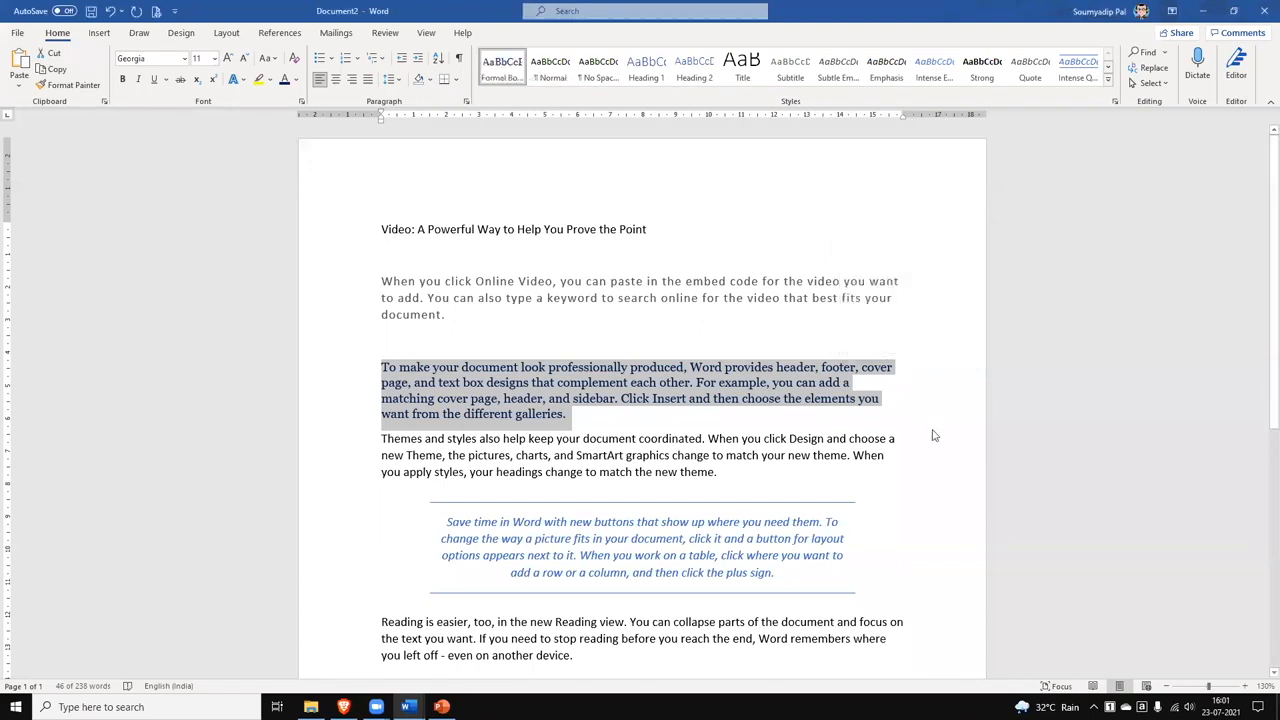
- Apply the new "Formal Bo..." style to the last paragraph, beginning "Reading is easier, too"
left_click(817, 474)
scroll(615, 615, "down", 2)
scroll(409, 346, "down", 7)
scroll(385, 340, "up", 3)
left_click_drag(381, 341, 595, 385)
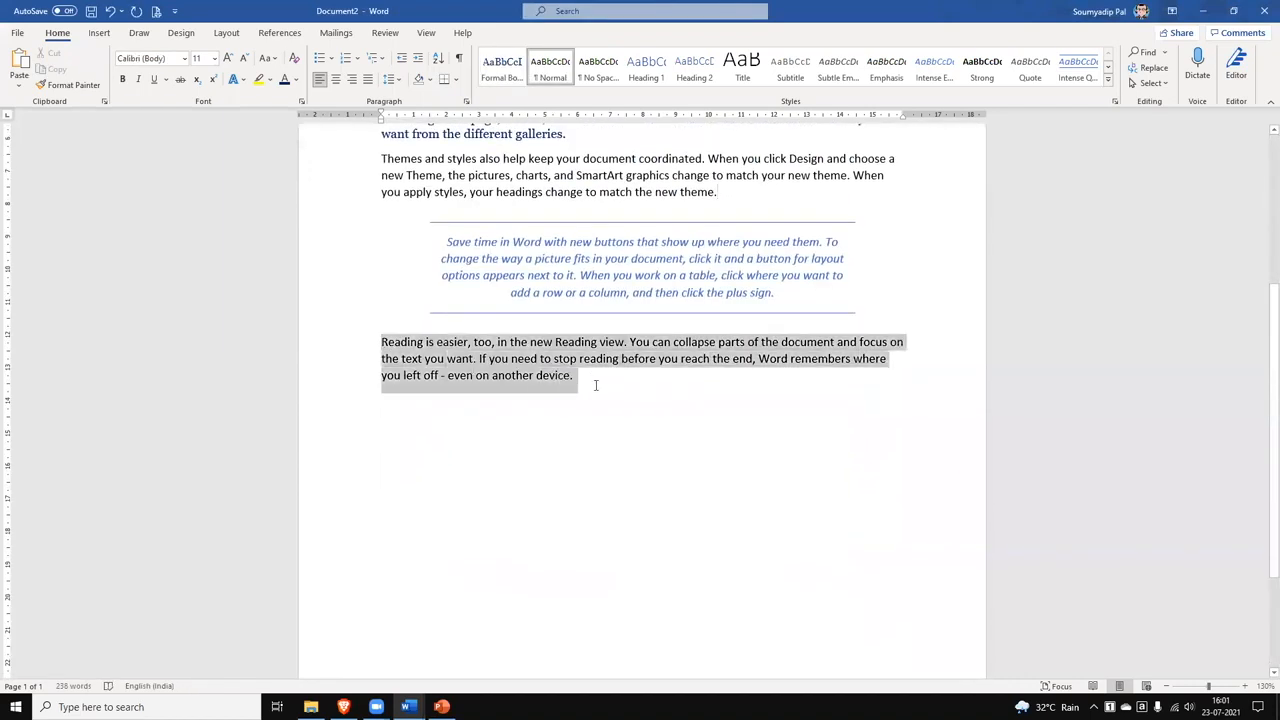
left_click(504, 80)
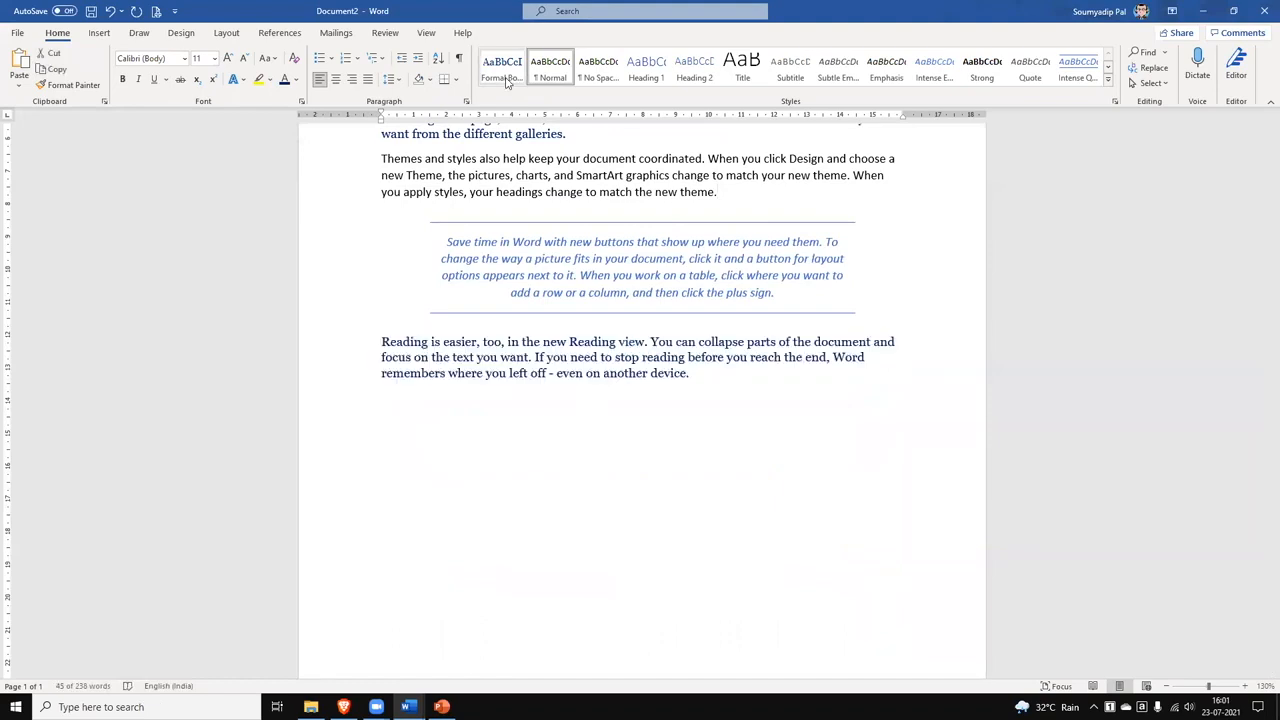
left_click(504, 80)
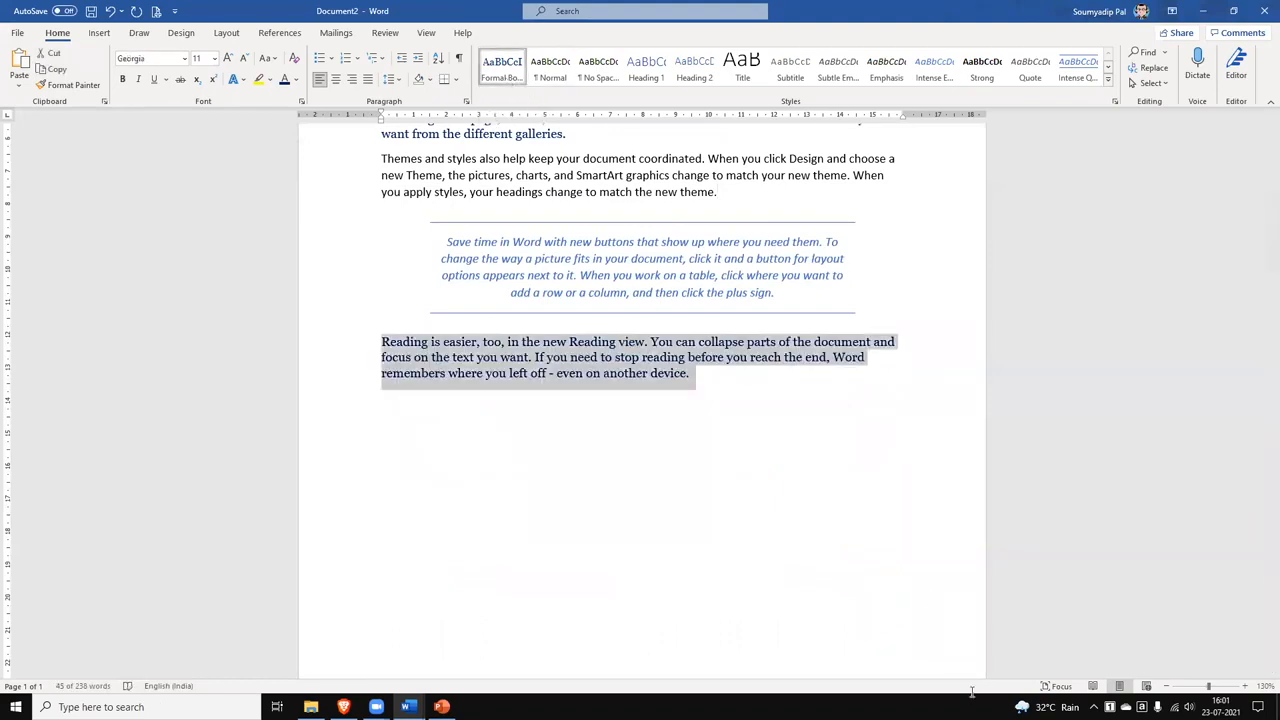
- Apply the "Formal Bo..." style to the paragraph beginning "Themes and styles also help"
scroll(686, 200, "up", 2)
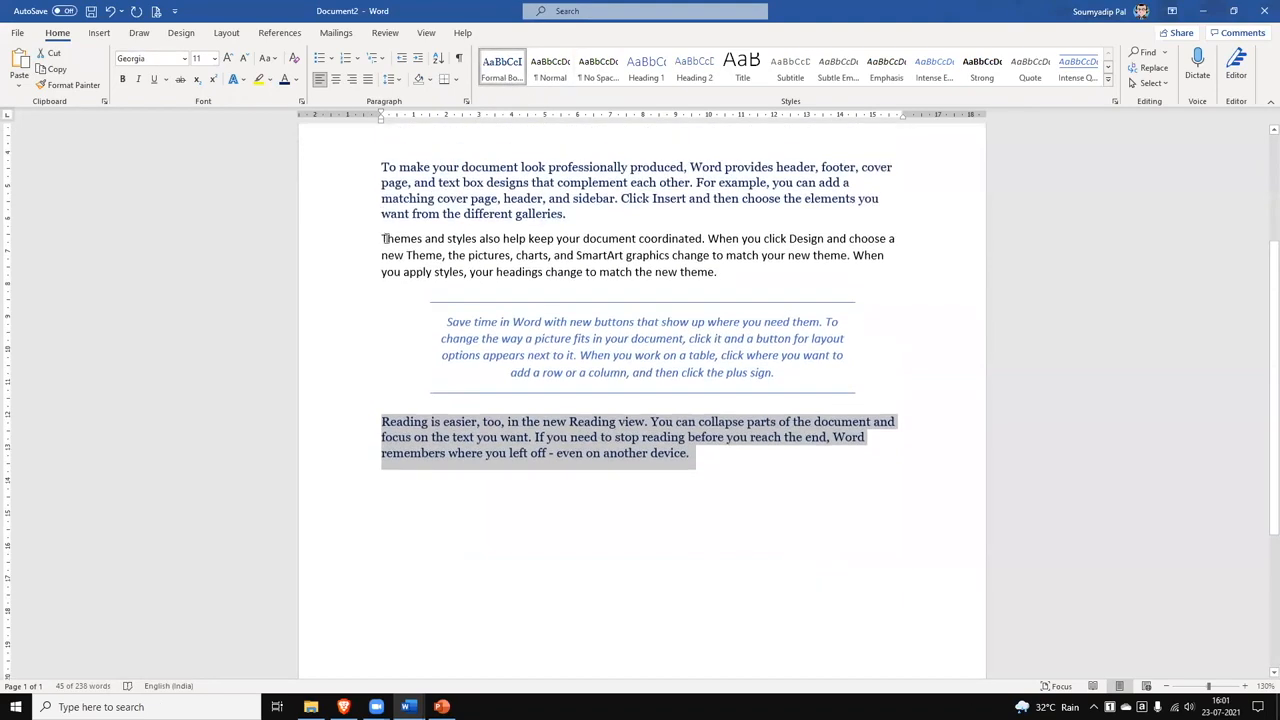
left_click_drag(384, 238, 743, 280)
left_click(496, 74)
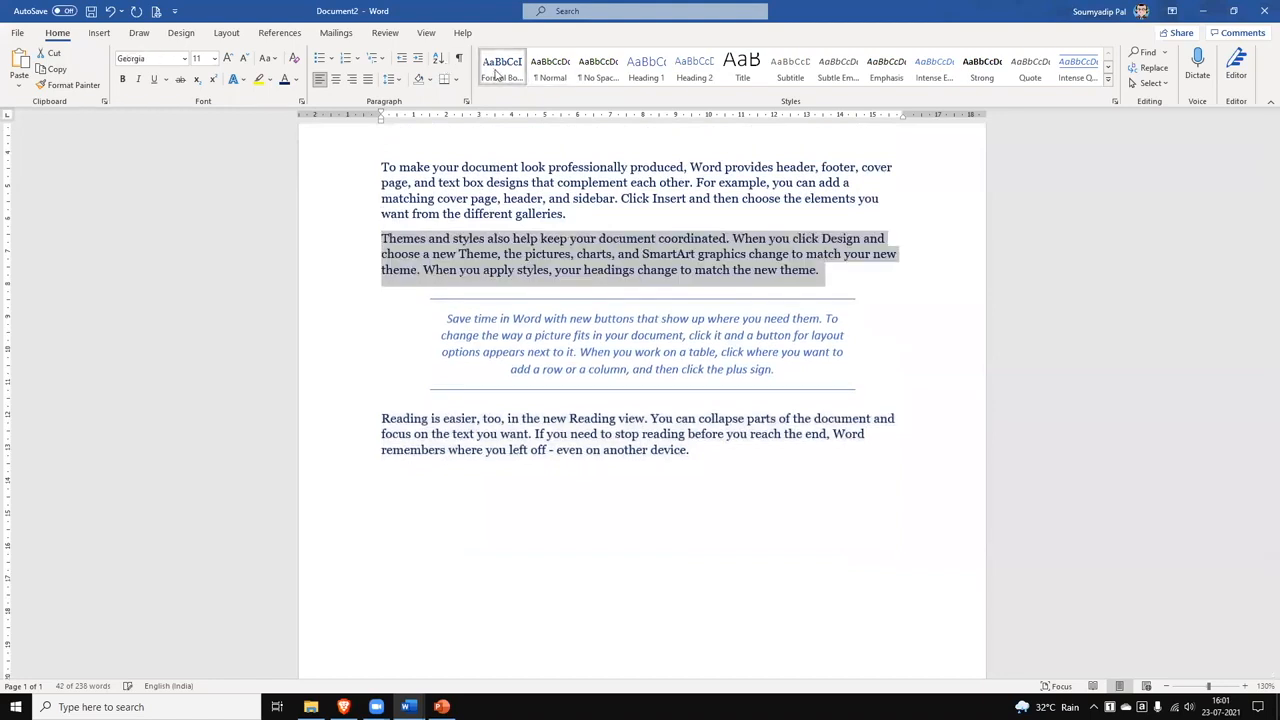
left_click(900, 477)
scroll(877, 469, "up", 1)
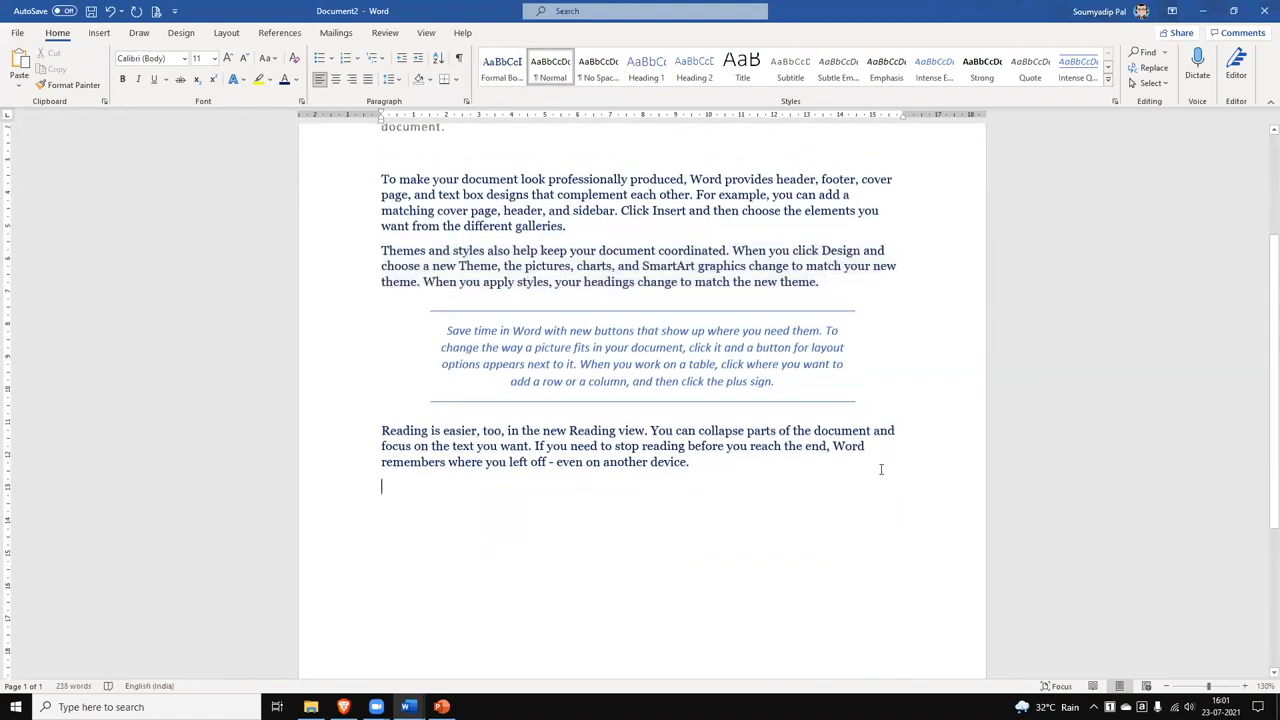
- Modify the Intense Quote style to use the Georgia font and the Dark Blue font colour
left_click_drag(444, 357, 797, 427)
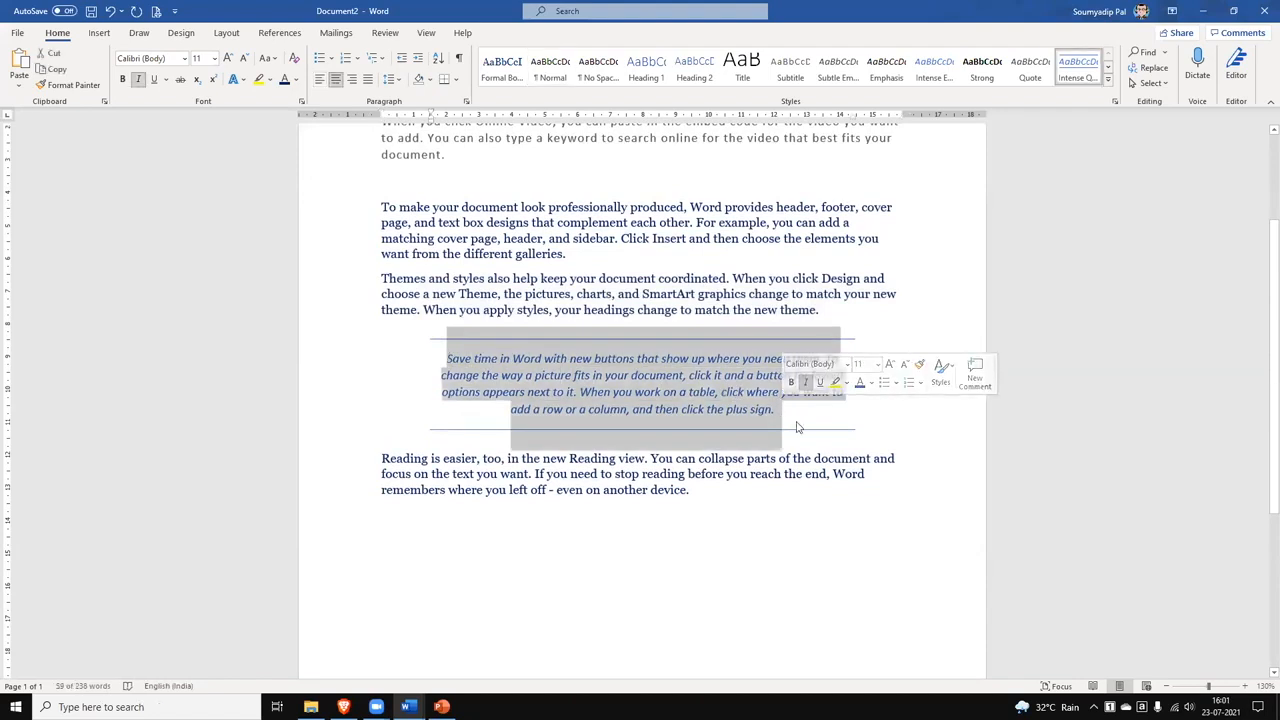
left_click(1106, 509)
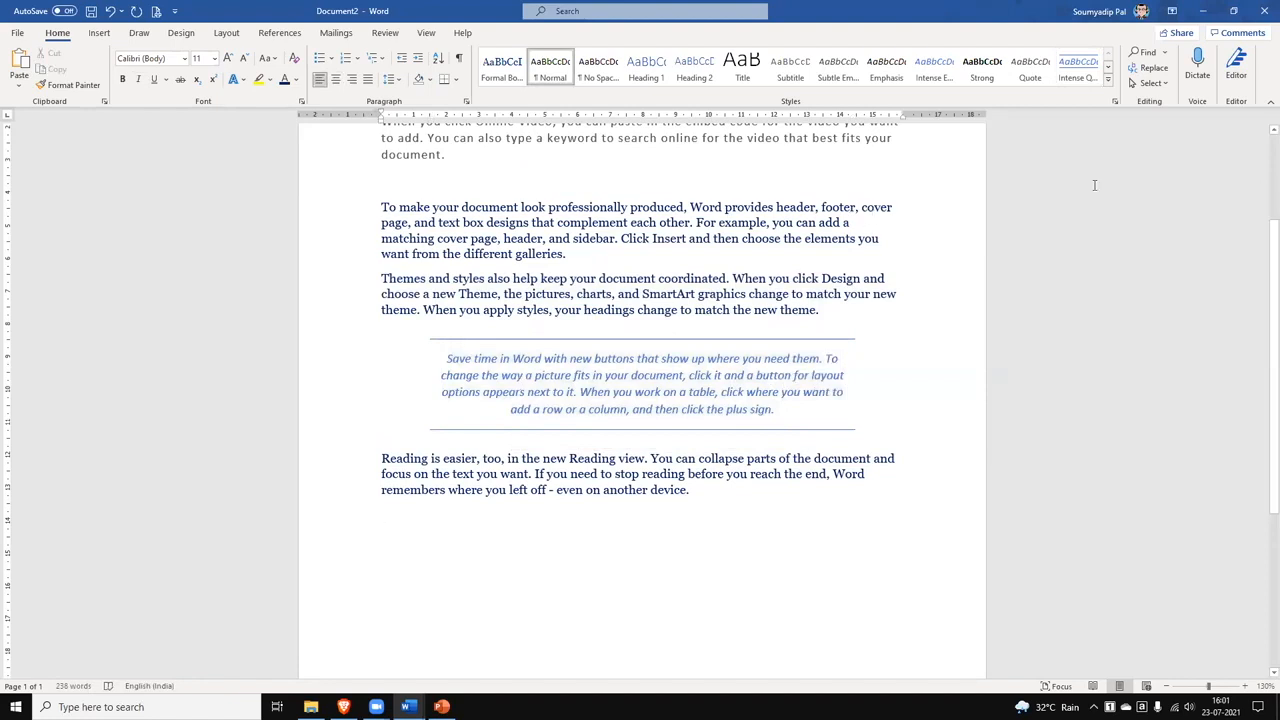
right_click(1082, 70)
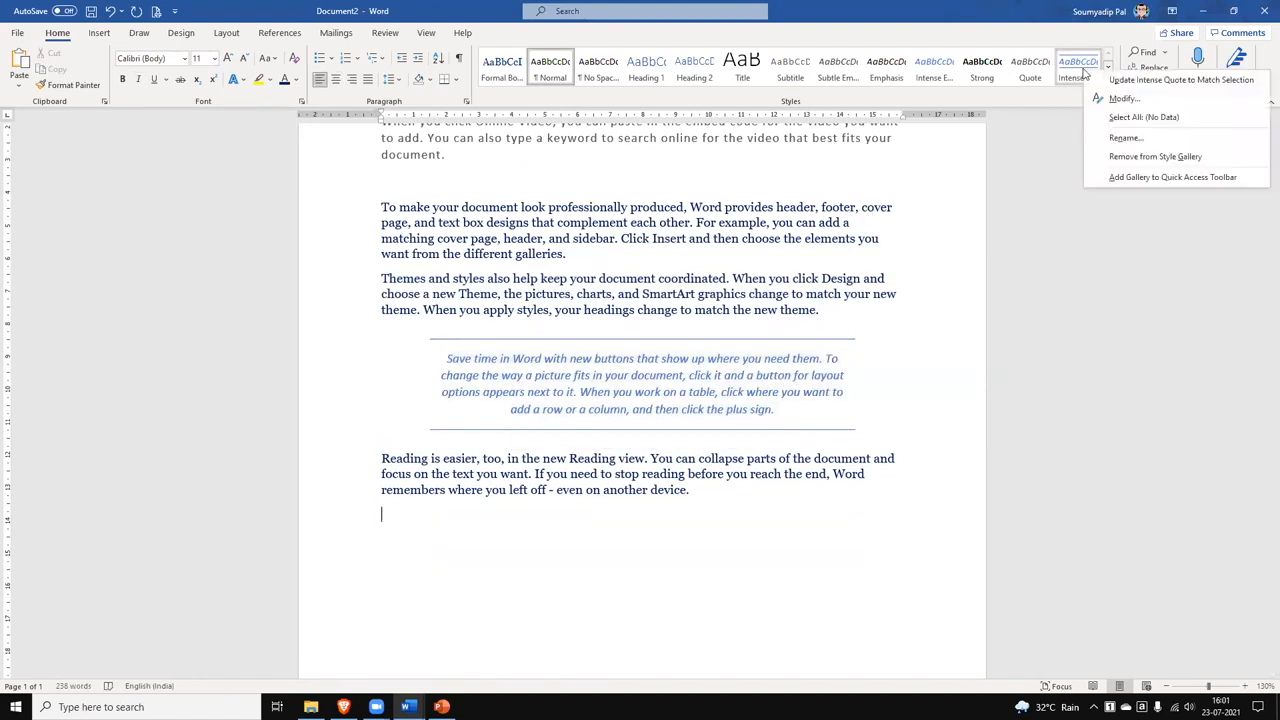
left_click(1108, 98)
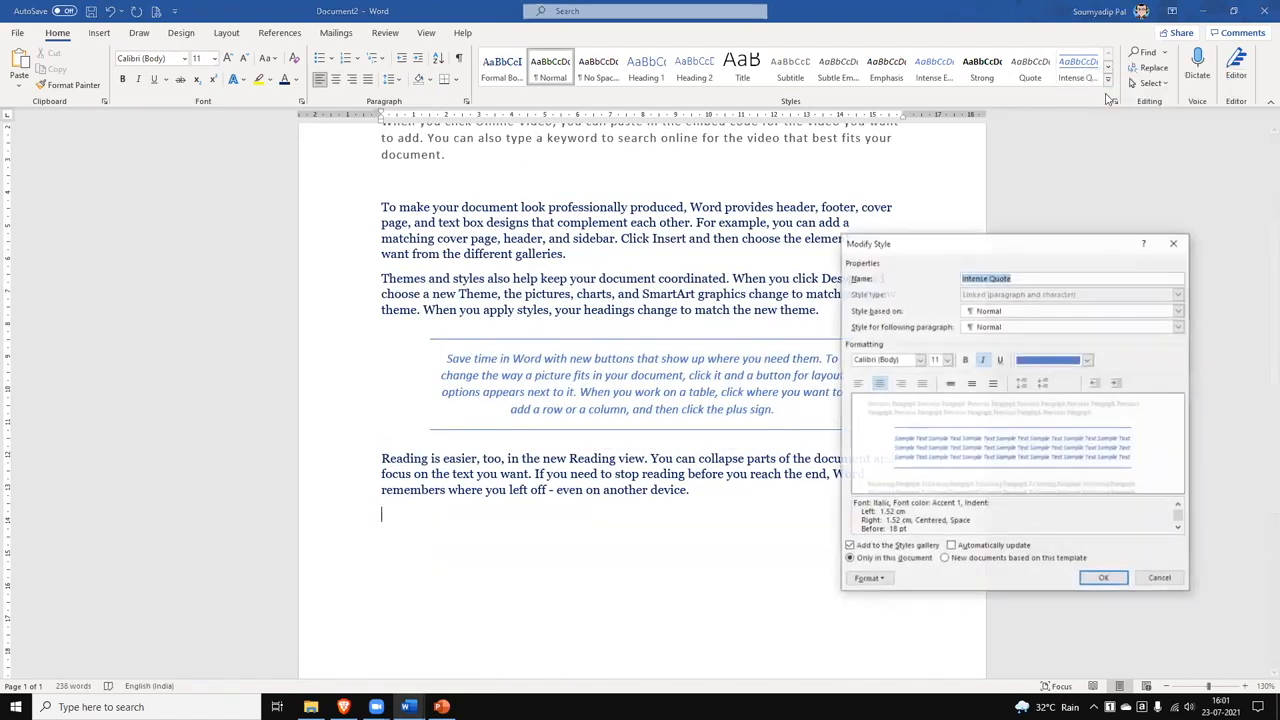
left_click(920, 360)
left_click(913, 404)
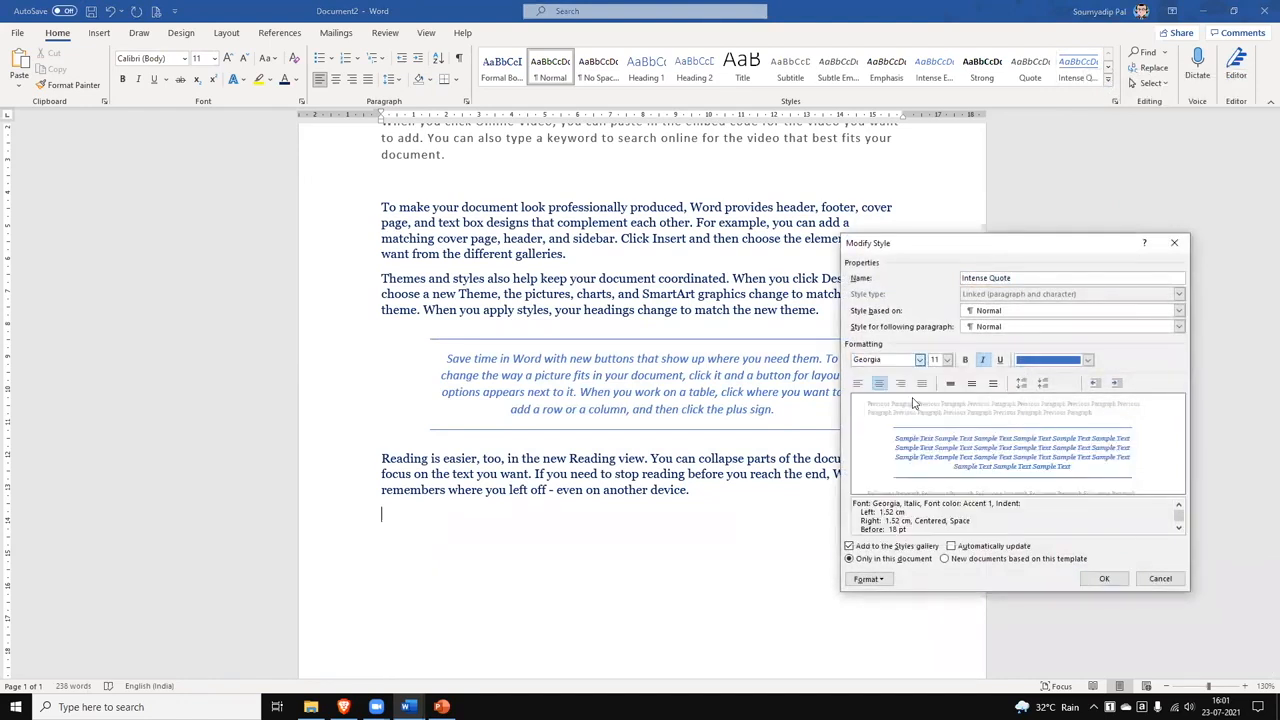
left_click(1088, 360)
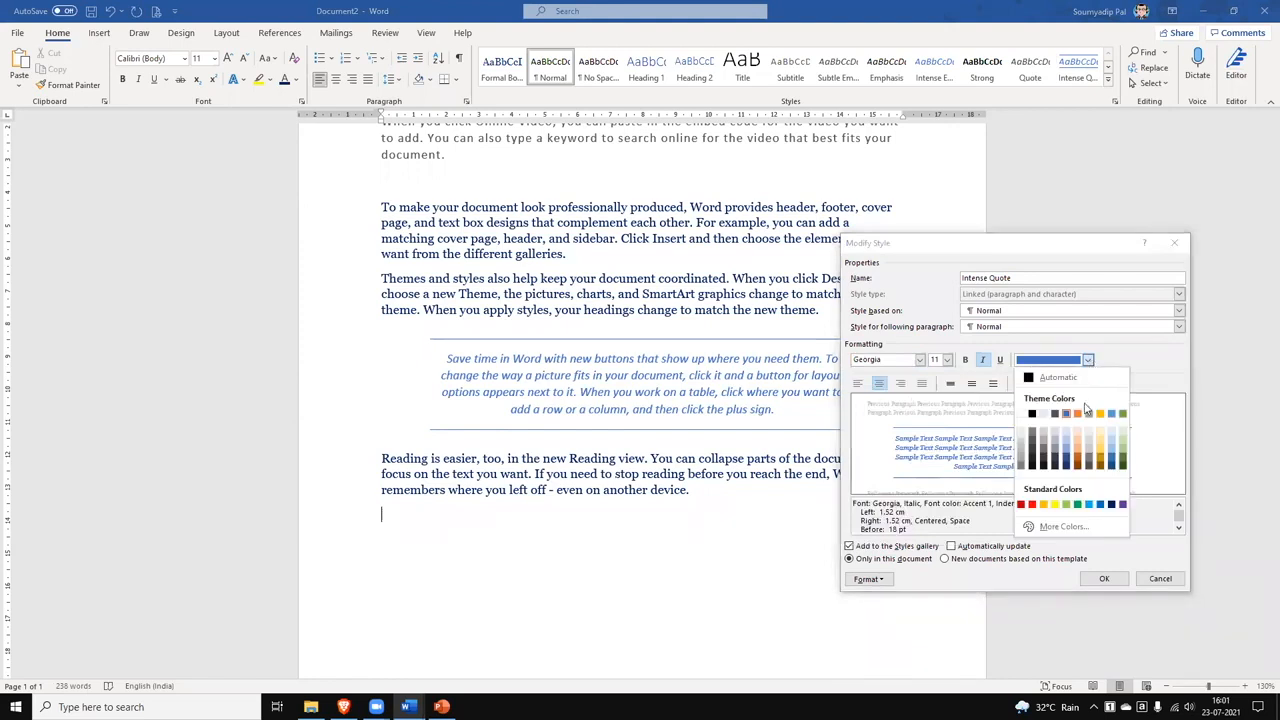
left_click(1111, 503)
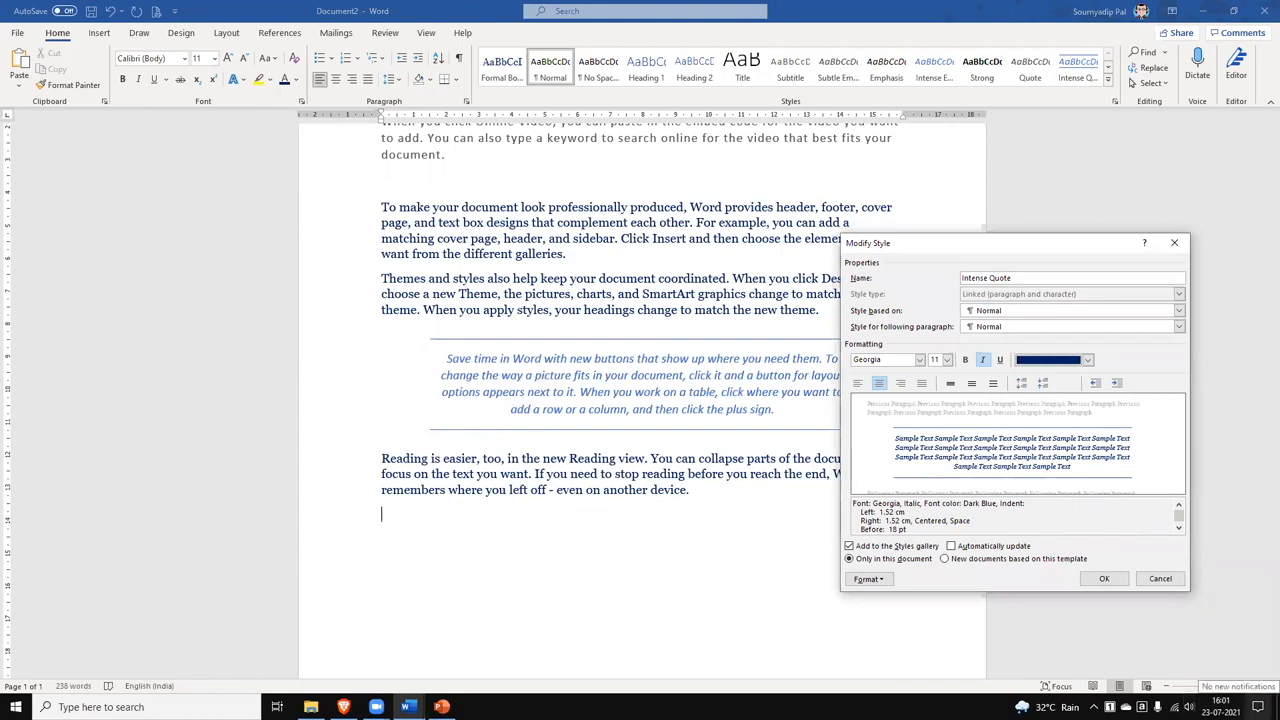
- Add left and right borders to the Intense Quote style so the quote is boxed on all four sides
left_click(880, 580)
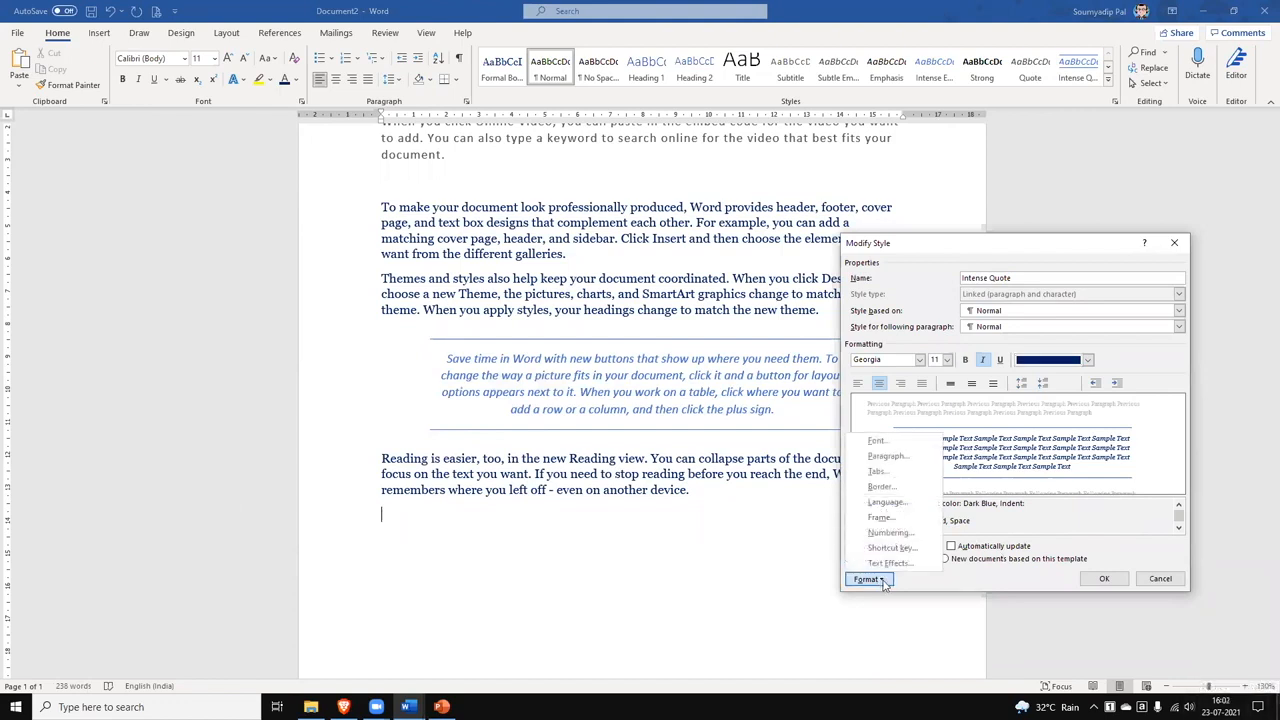
left_click(906, 490)
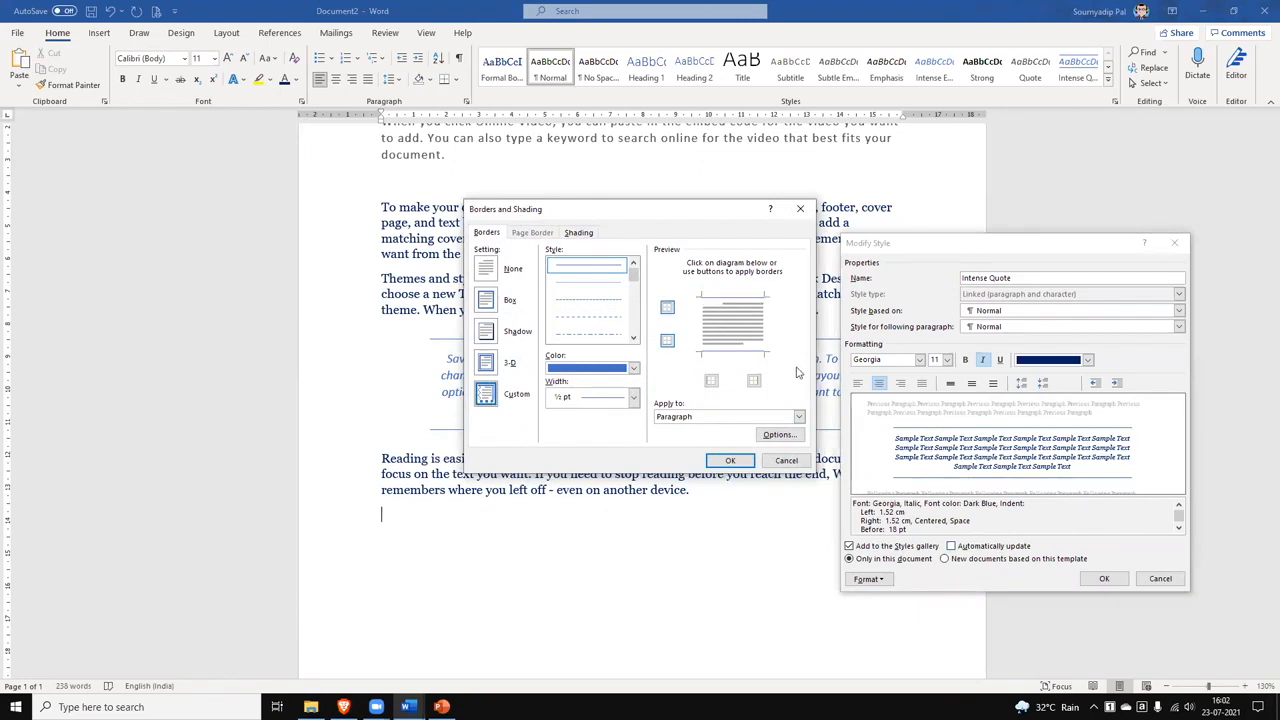
left_click(712, 385)
left_click(753, 386)
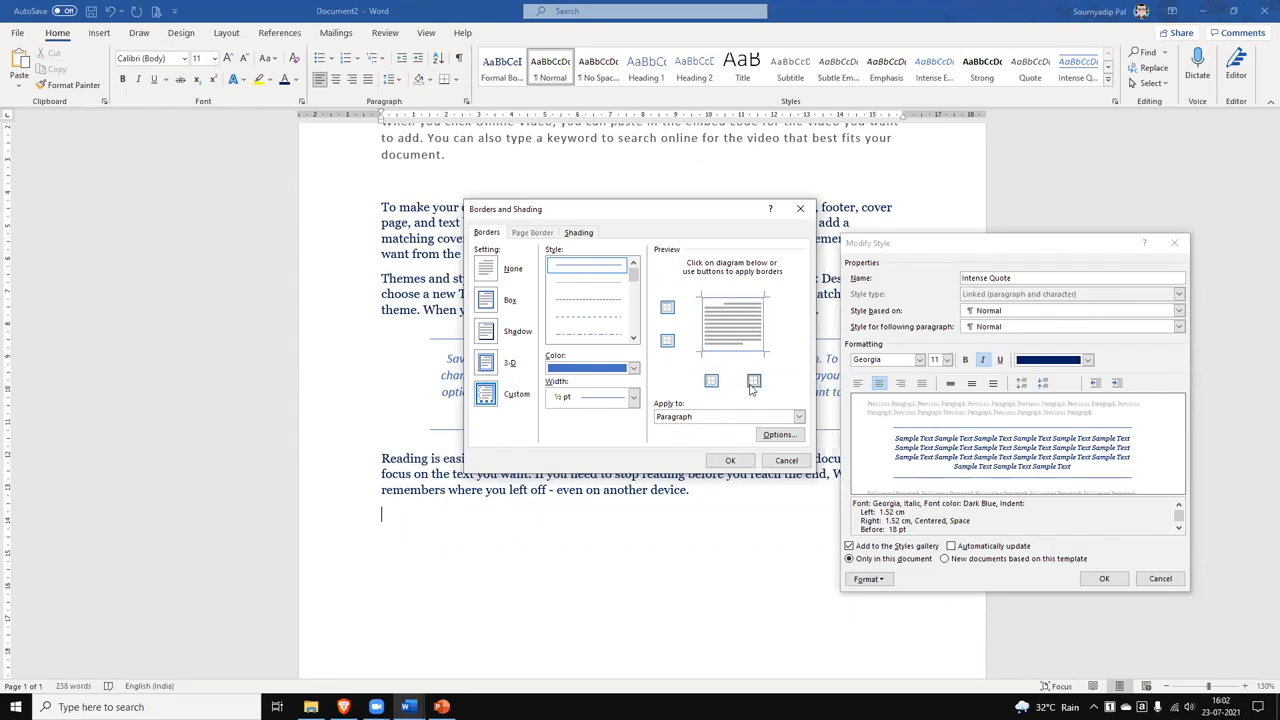
left_click(730, 461)
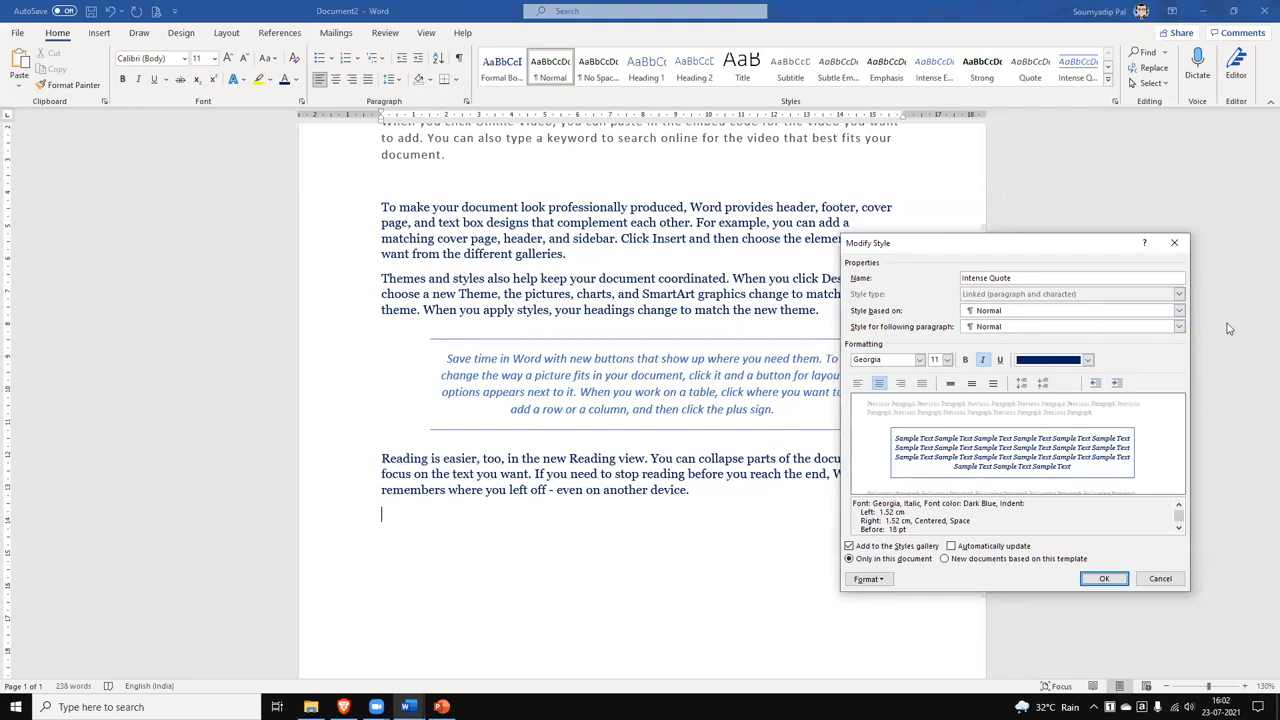
- Set Formal Body Text as the style for the paragraph following Intense Quote and save the modified style
left_click(1179, 327)
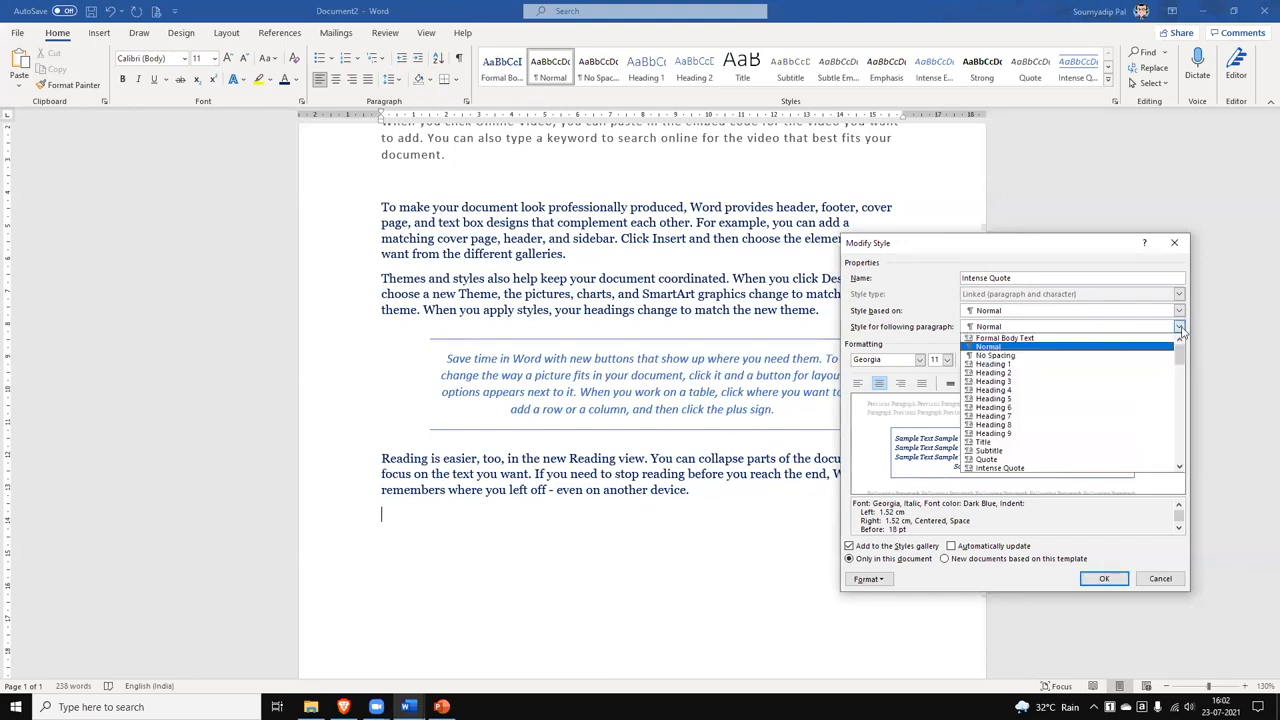
scroll(1120, 415, "down", 3)
scroll(1120, 415, "down", 1)
scroll(1120, 415, "down", 2)
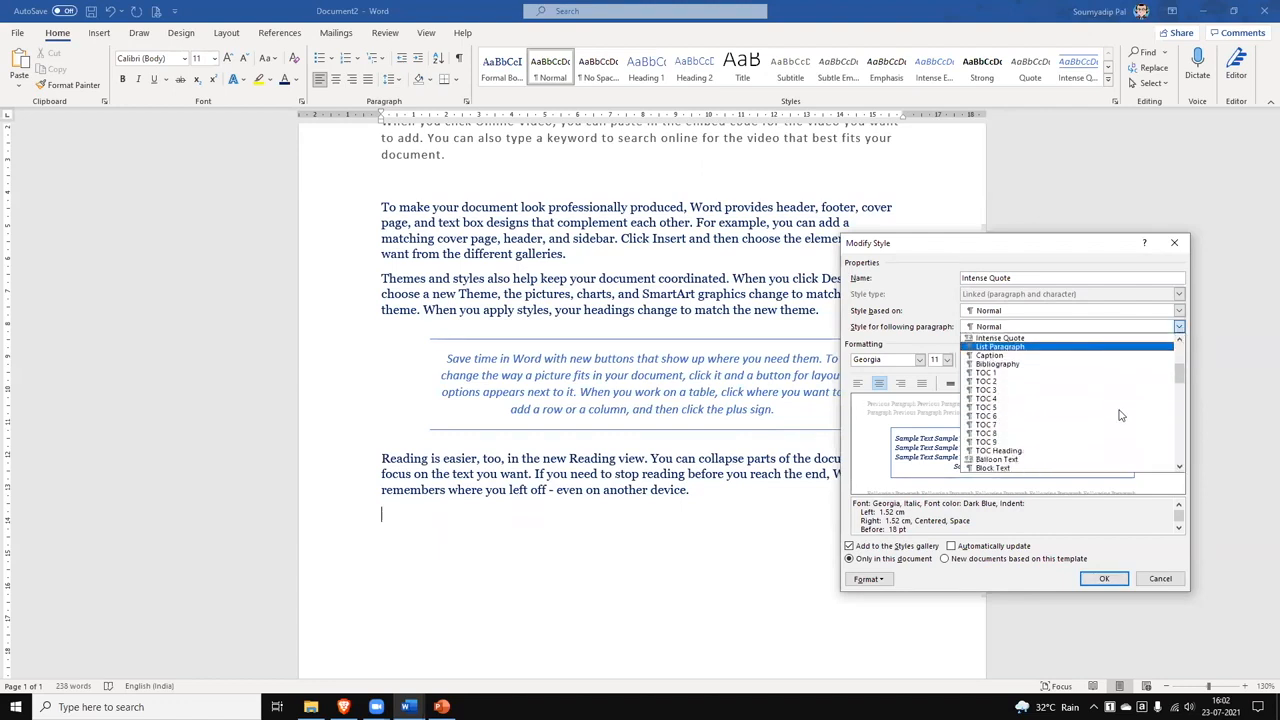
scroll(1120, 415, "up", 5)
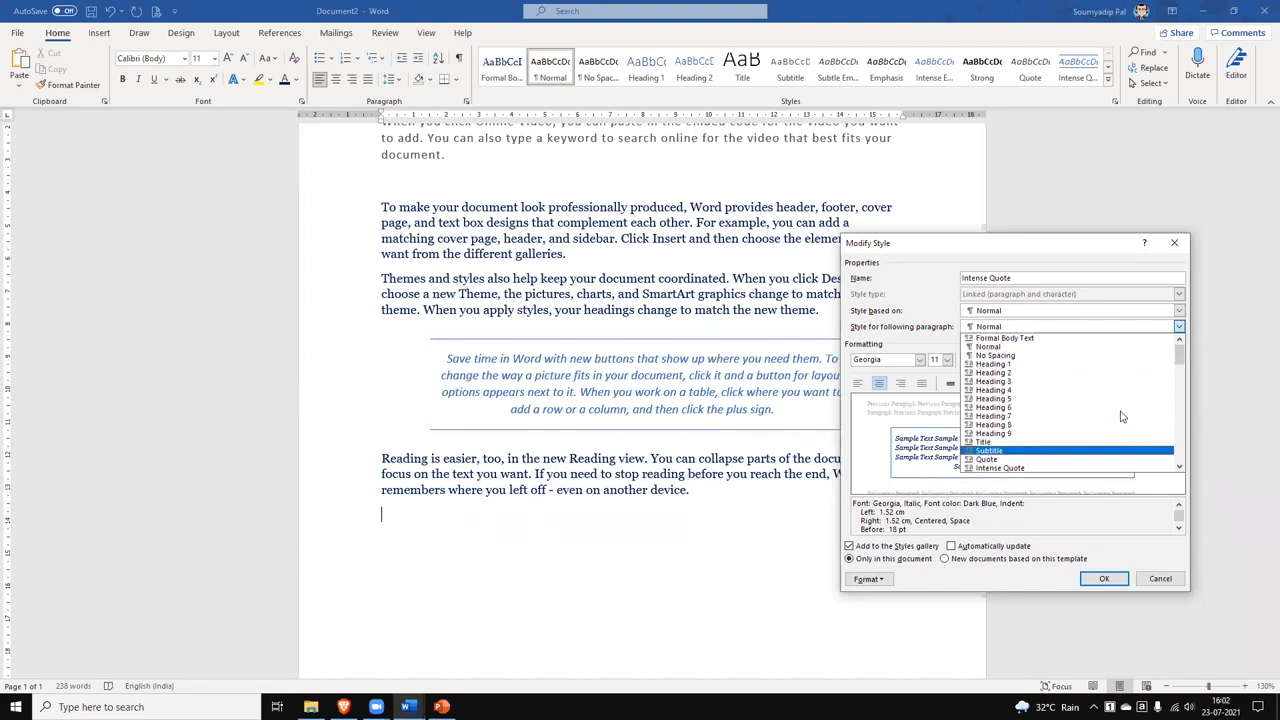
left_click(1077, 343)
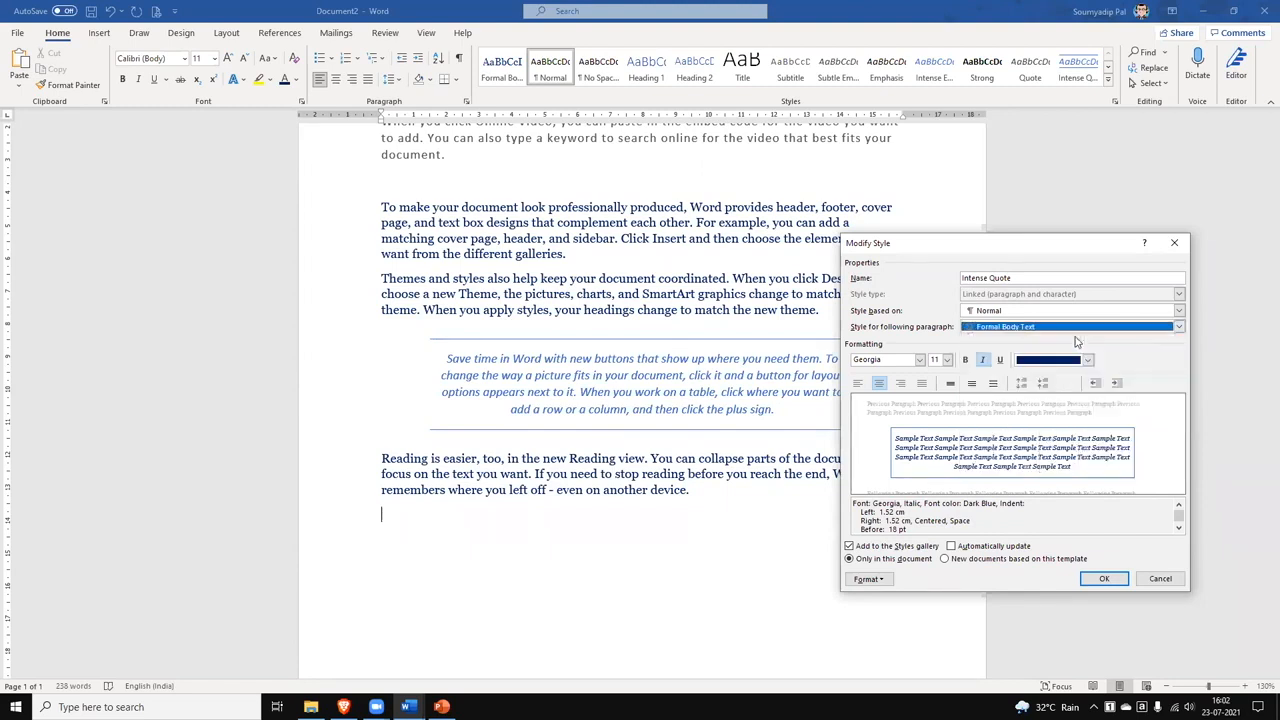
left_click(1103, 580)
- Insert sample paragraphs with =rand() just before the paragraph beginning "Reading is easier, too" below the boxed quote
left_click(410, 651)
left_click(870, 436)
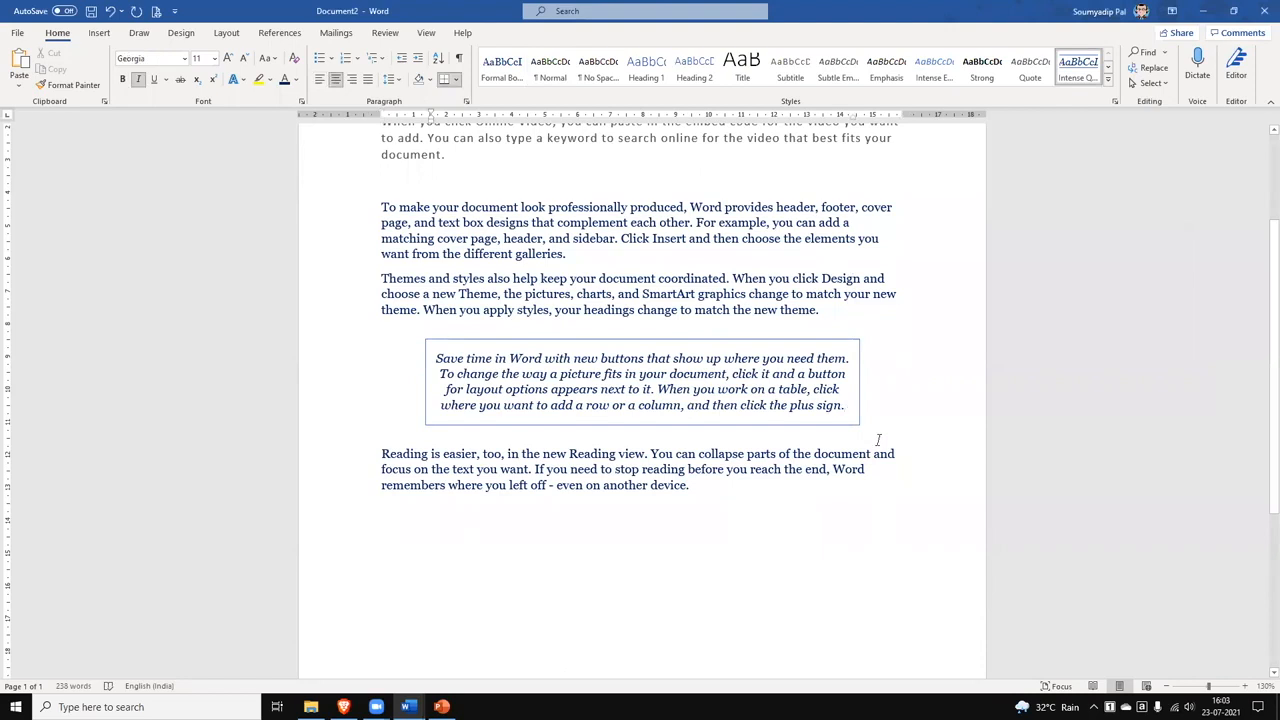
left_click(380, 457)
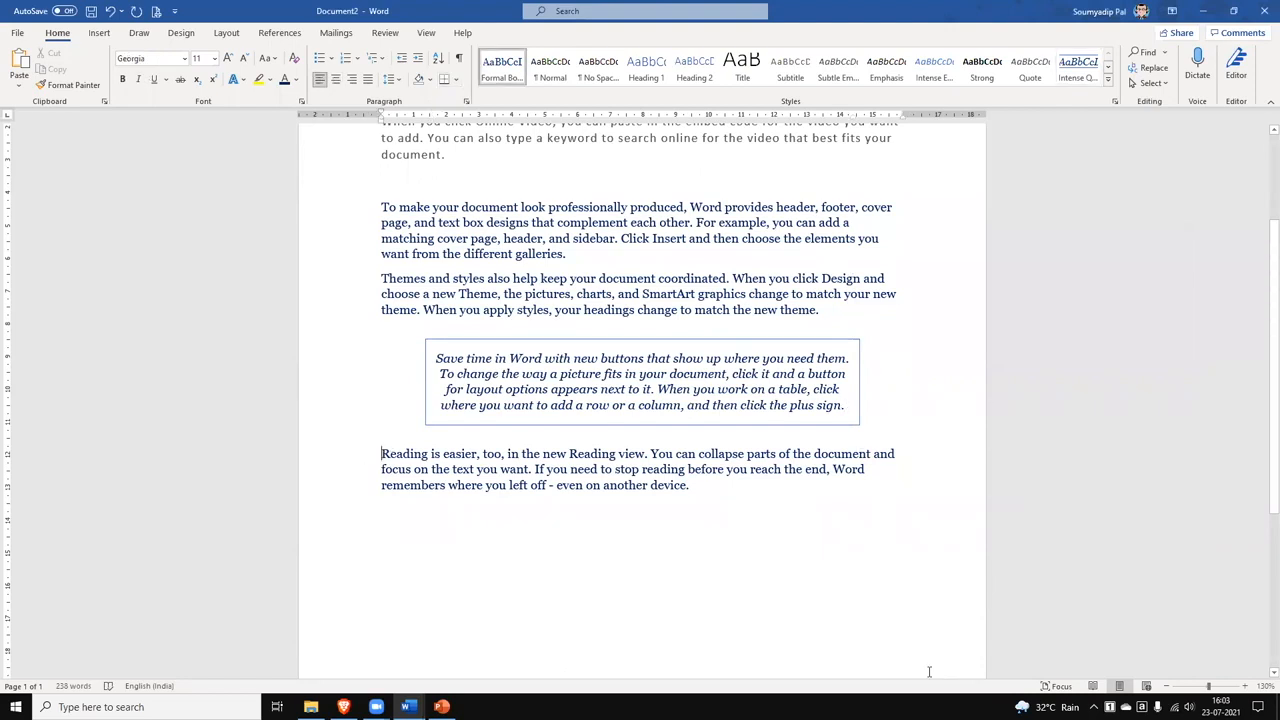
key("Return")
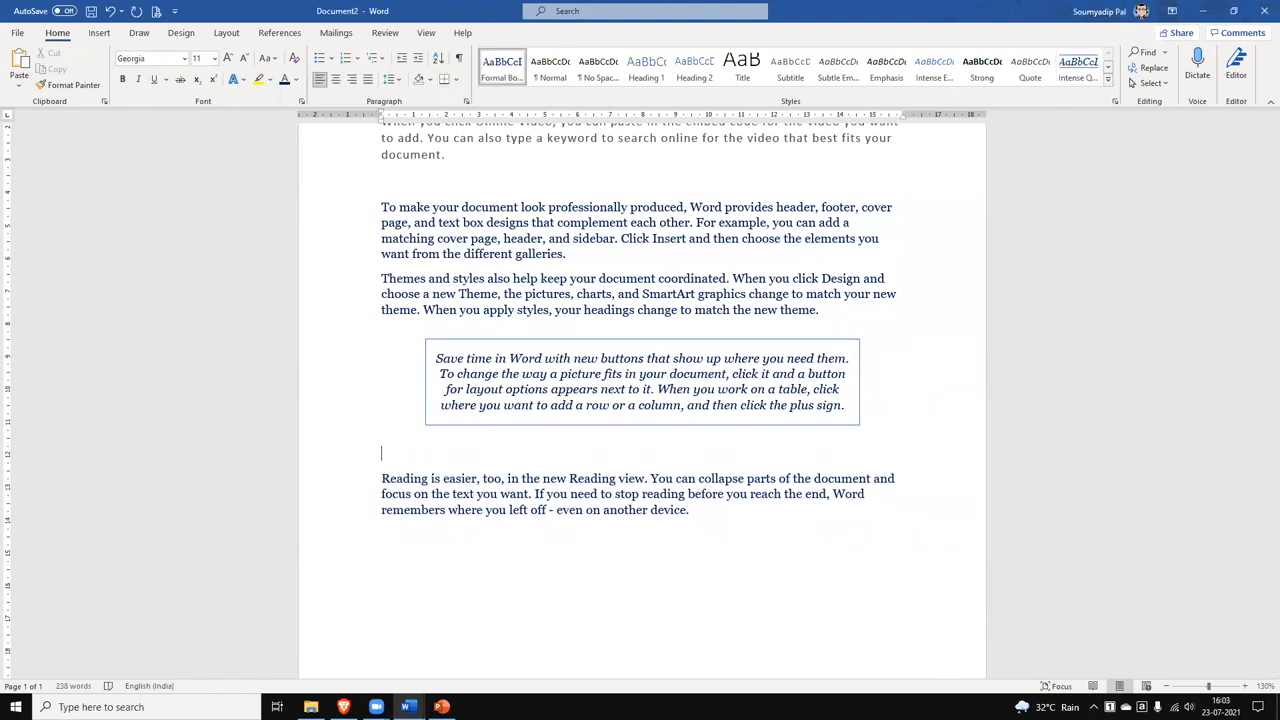
type("=rand()")
key("Return")
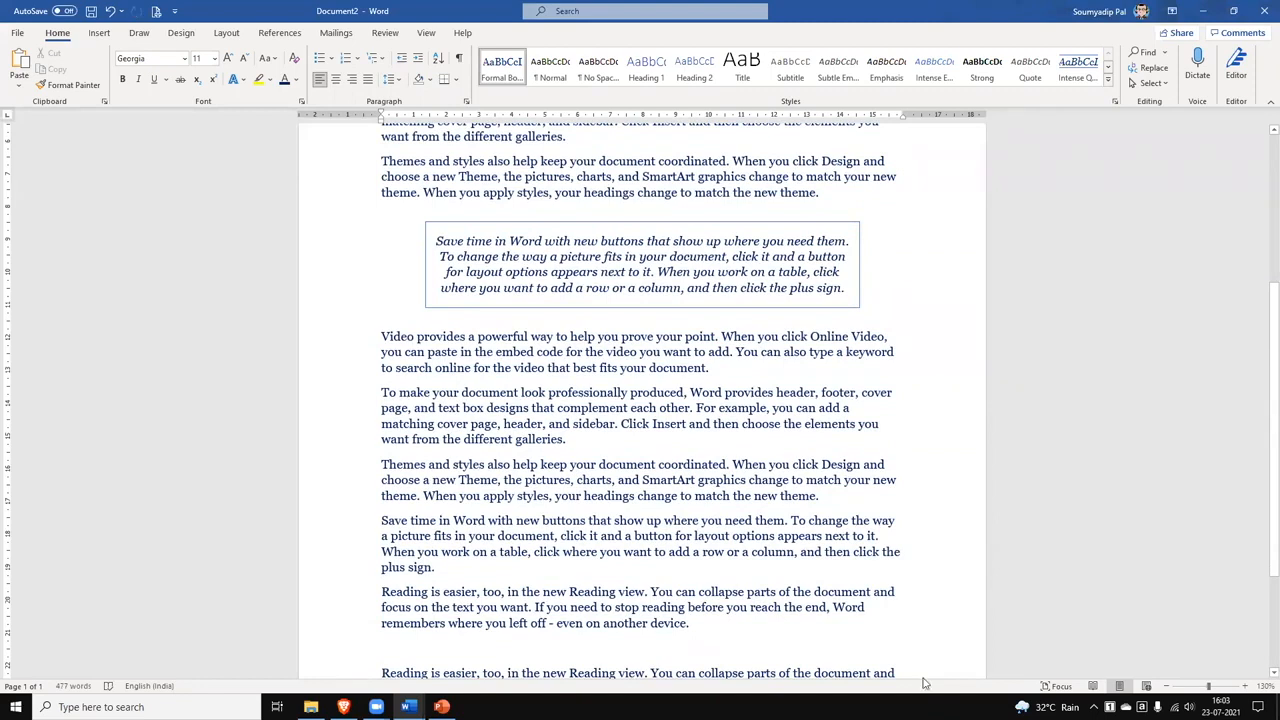
- Apply the Intense Quote style to the newly inserted paragraph beginning "To make your document look professionally produced"
scroll(382, 470, "up", 2)
left_click_drag(382, 470, 568, 519)
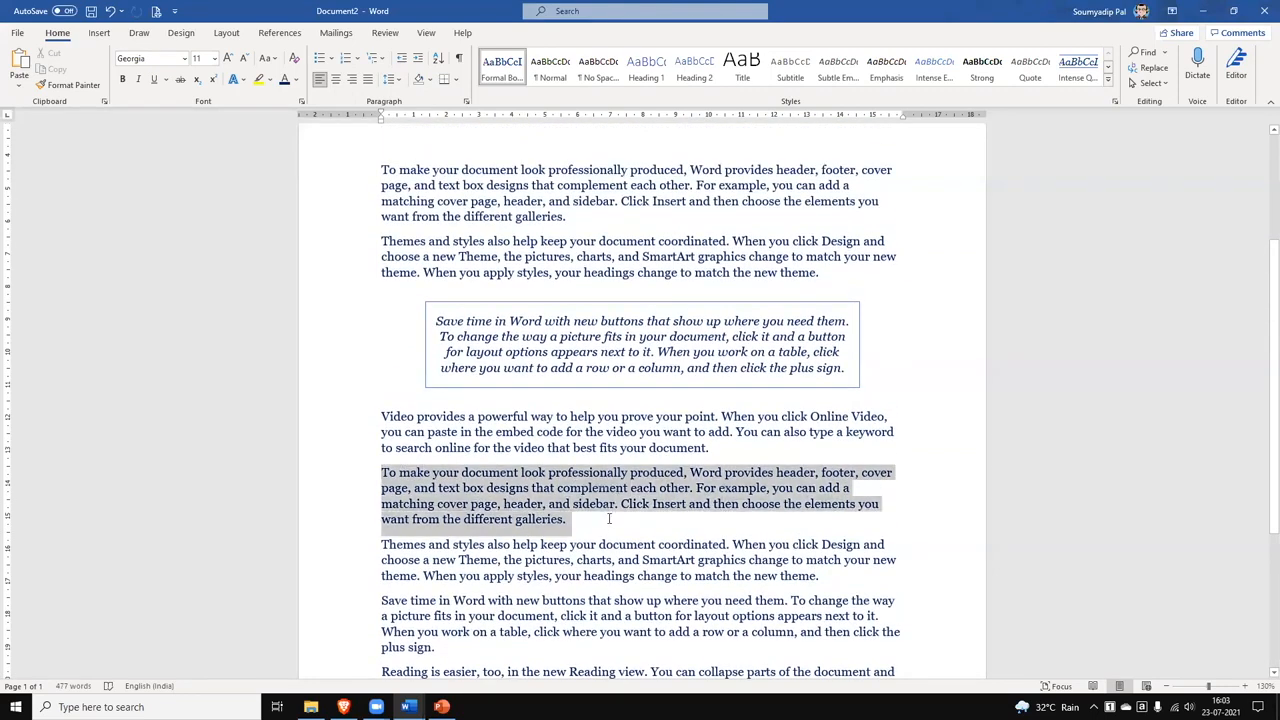
left_click(1083, 70)
left_click(970, 584)
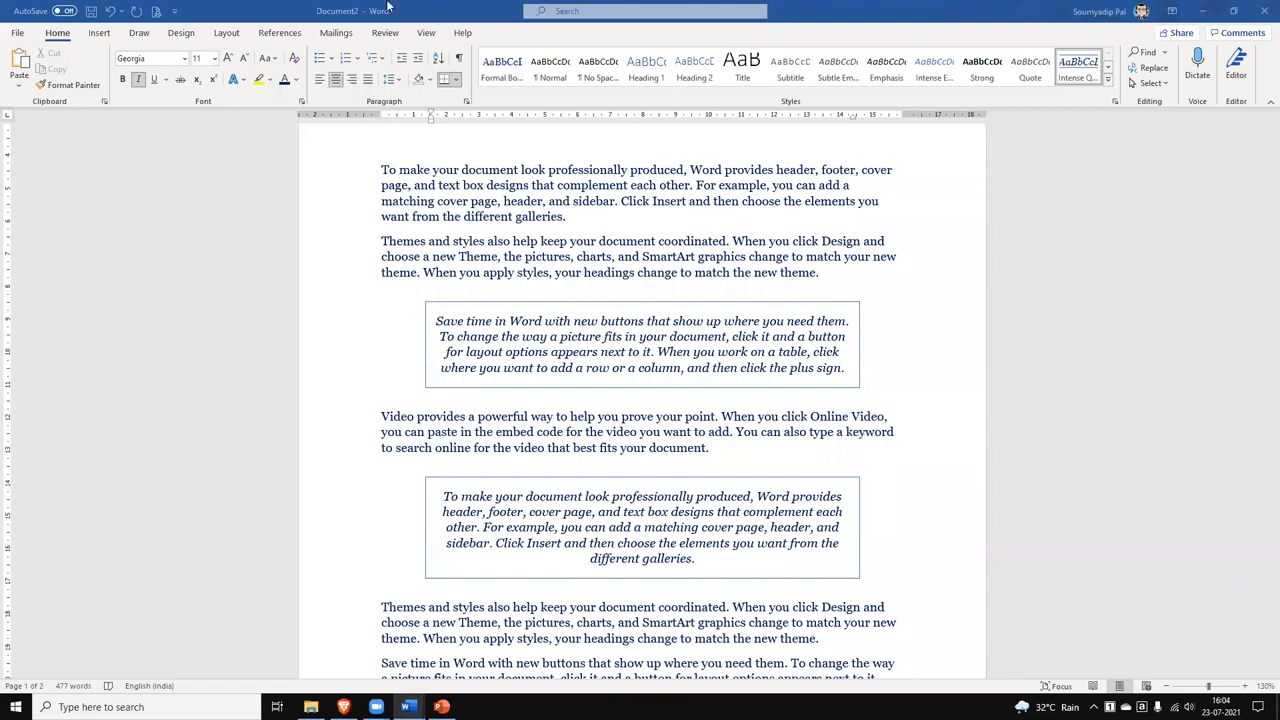
left_click(238, 35)
left_click(401, 281)
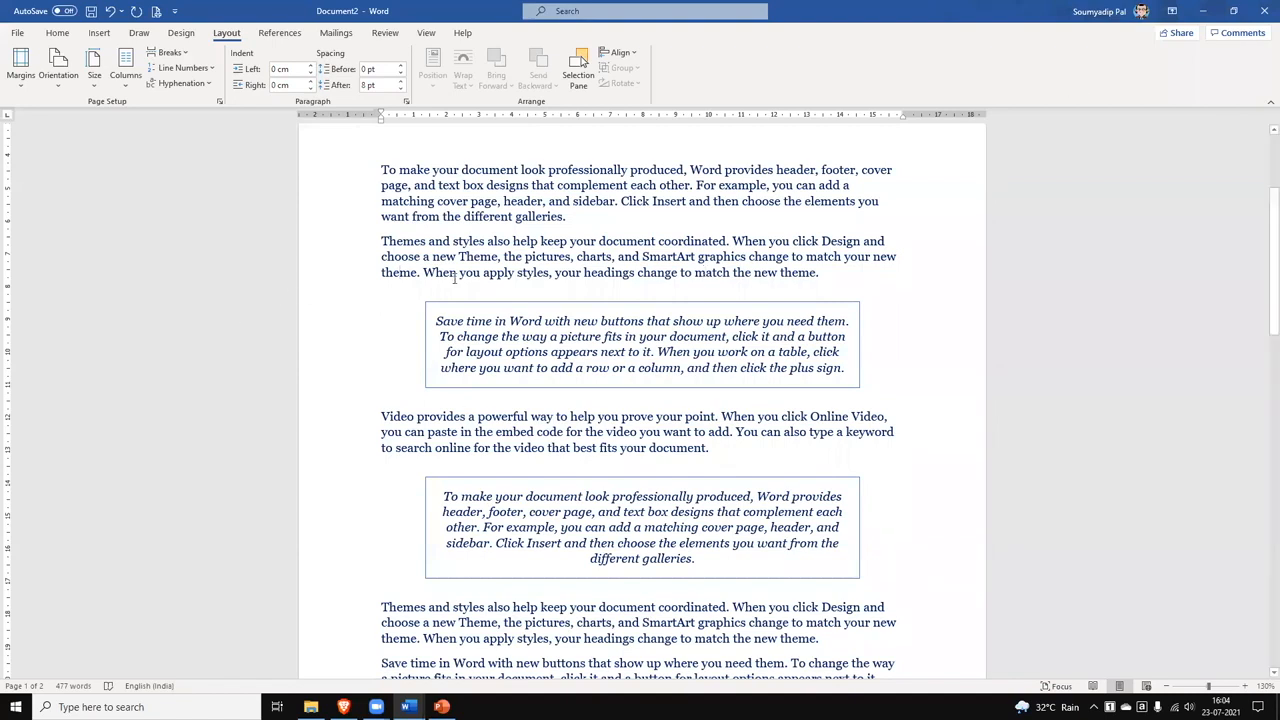
- Add a single-line bottom border to the Title style and apply Title to the line "Video: A Powerful Way to Help You Prove the Point"
scroll(800, 352, "up", 3)
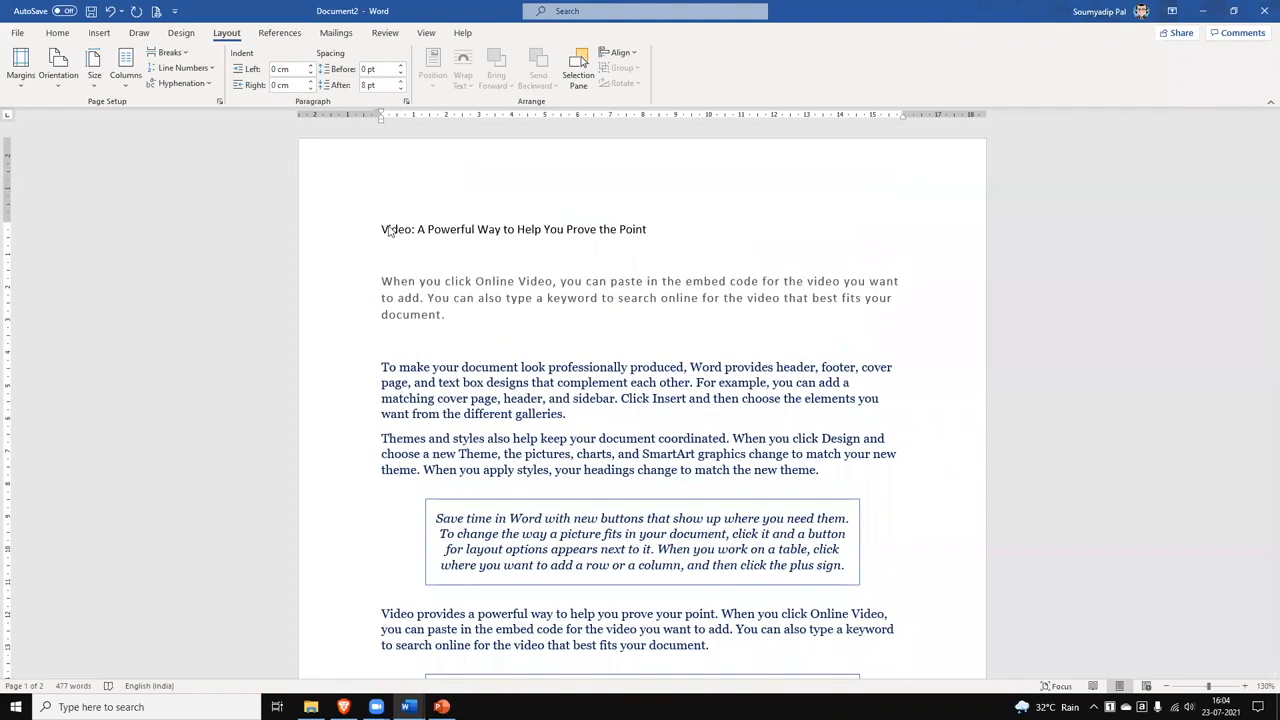
left_click(58, 33)
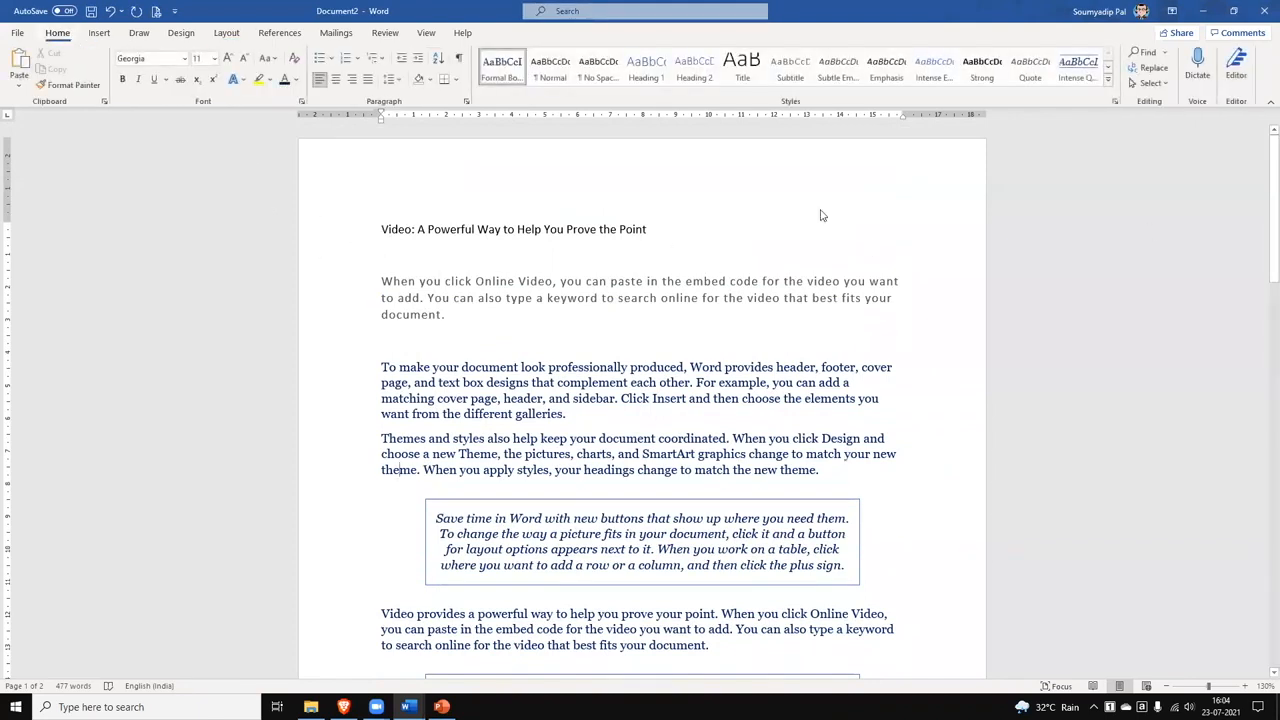
left_click_drag(382, 230, 688, 232)
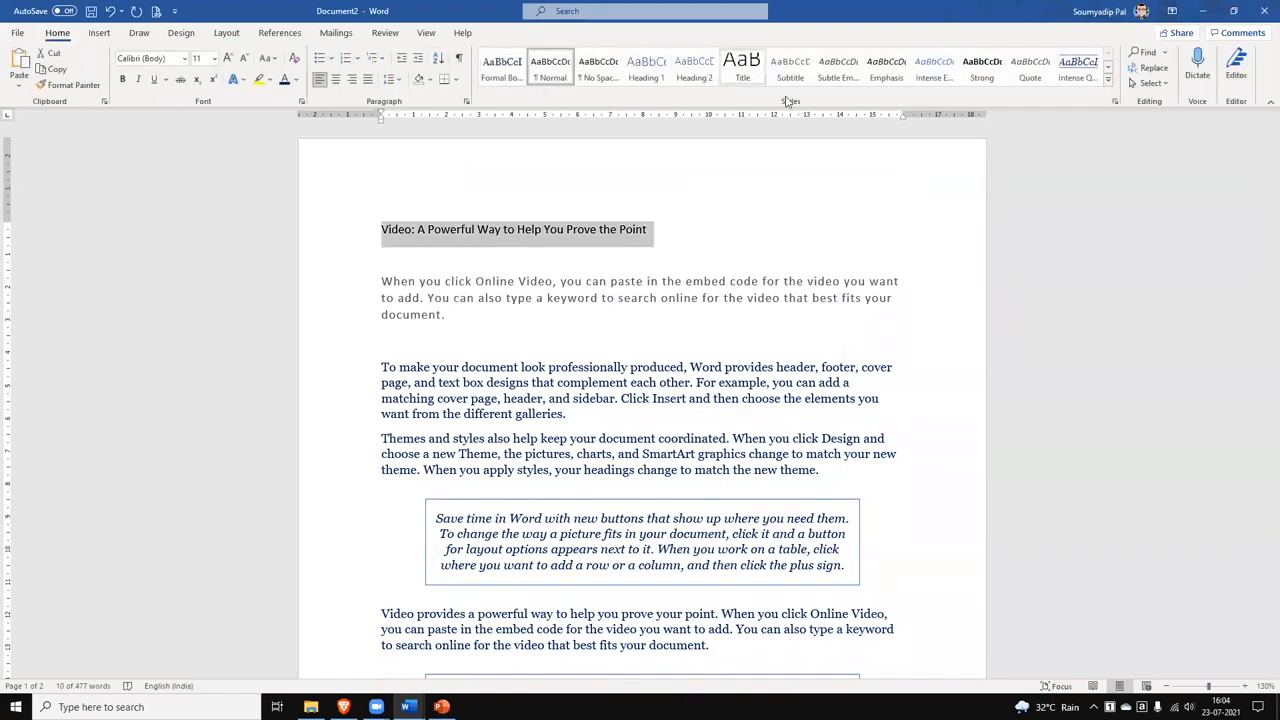
right_click(732, 68)
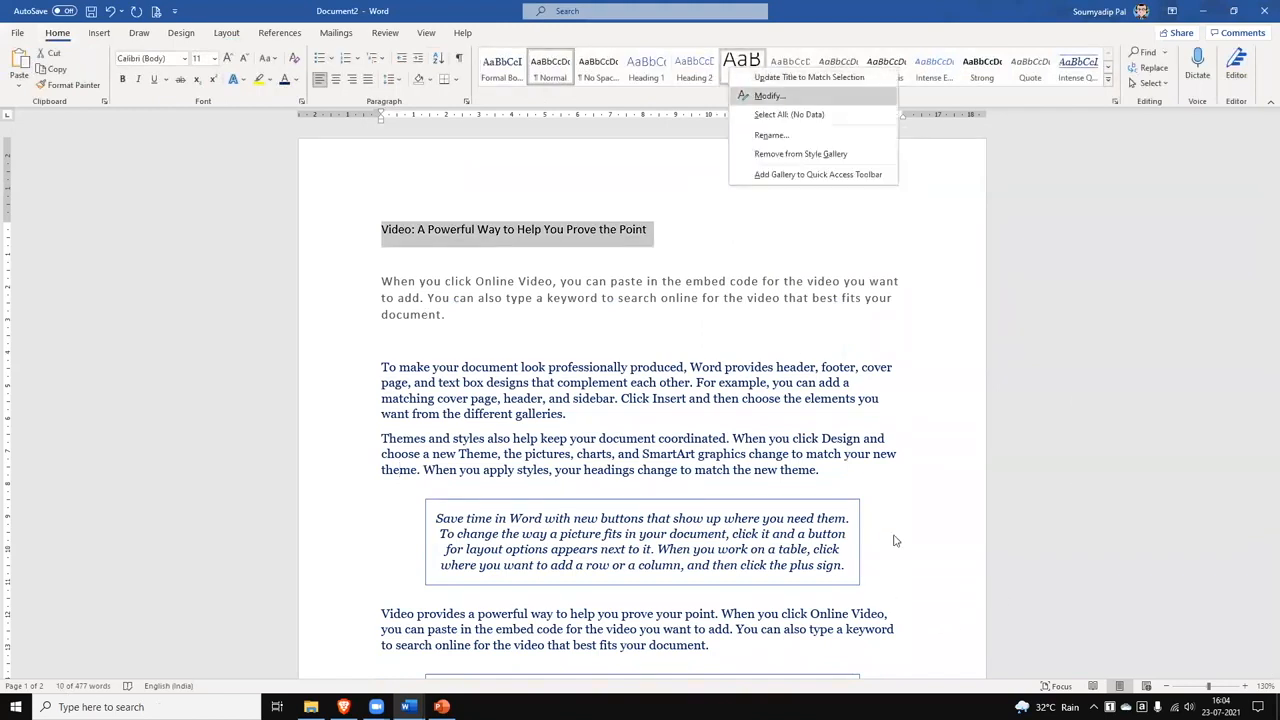
left_click(869, 579)
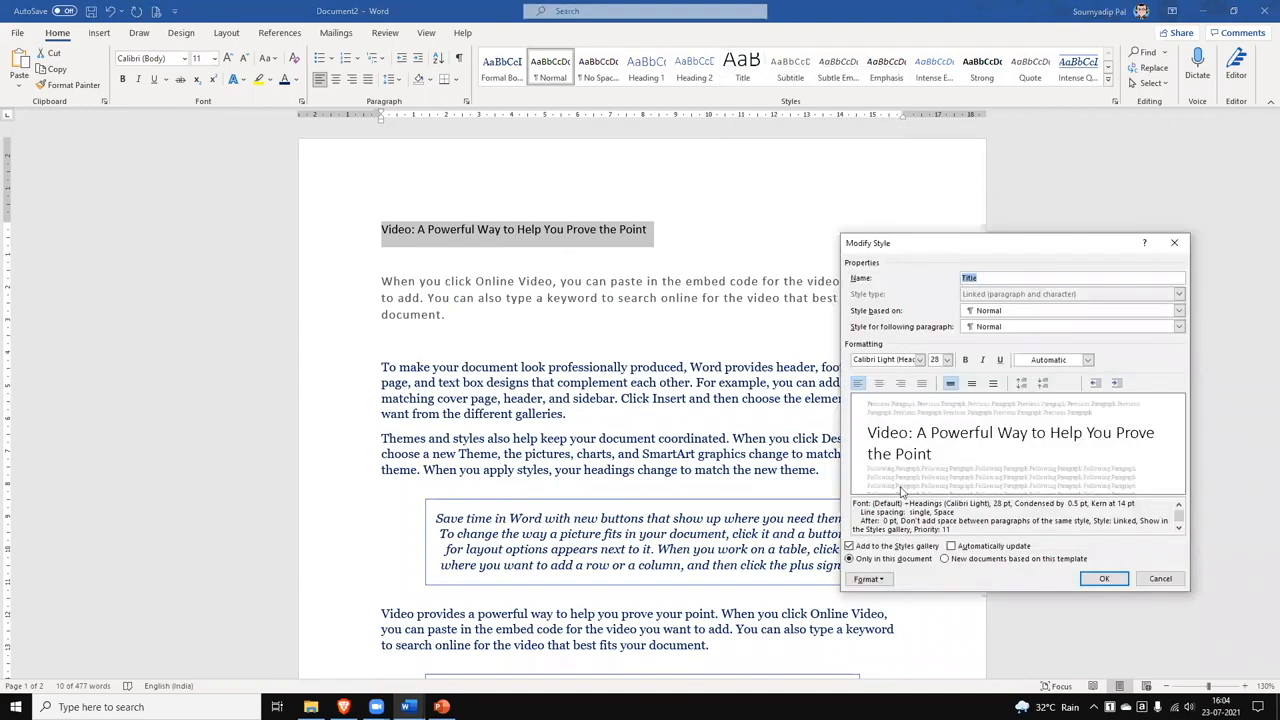
key("Return")
left_click(744, 359)
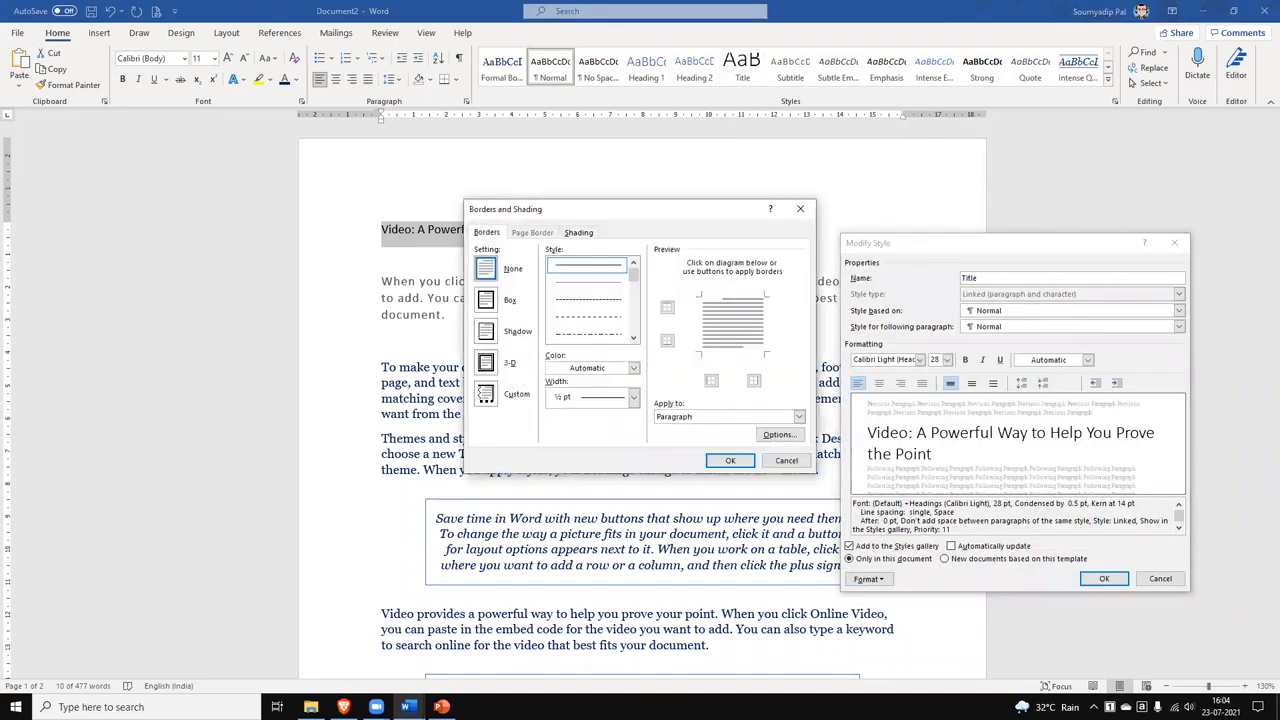
left_click(730, 460)
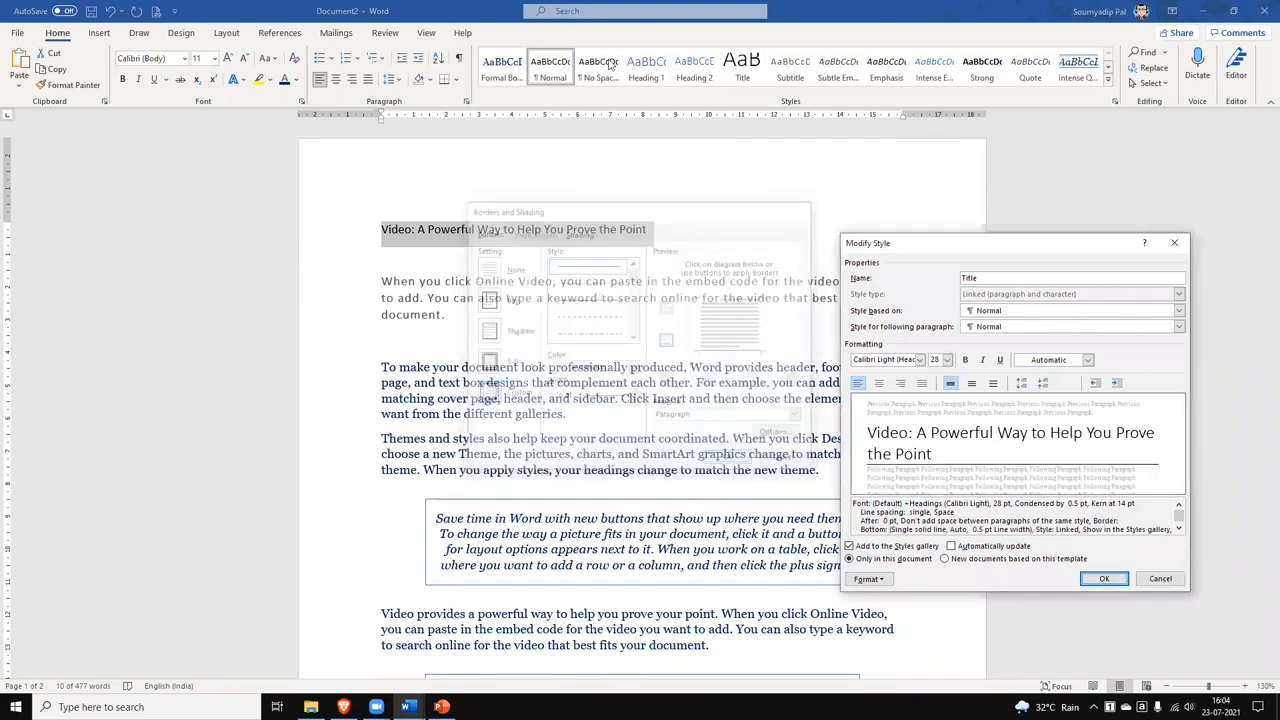
key("Return")
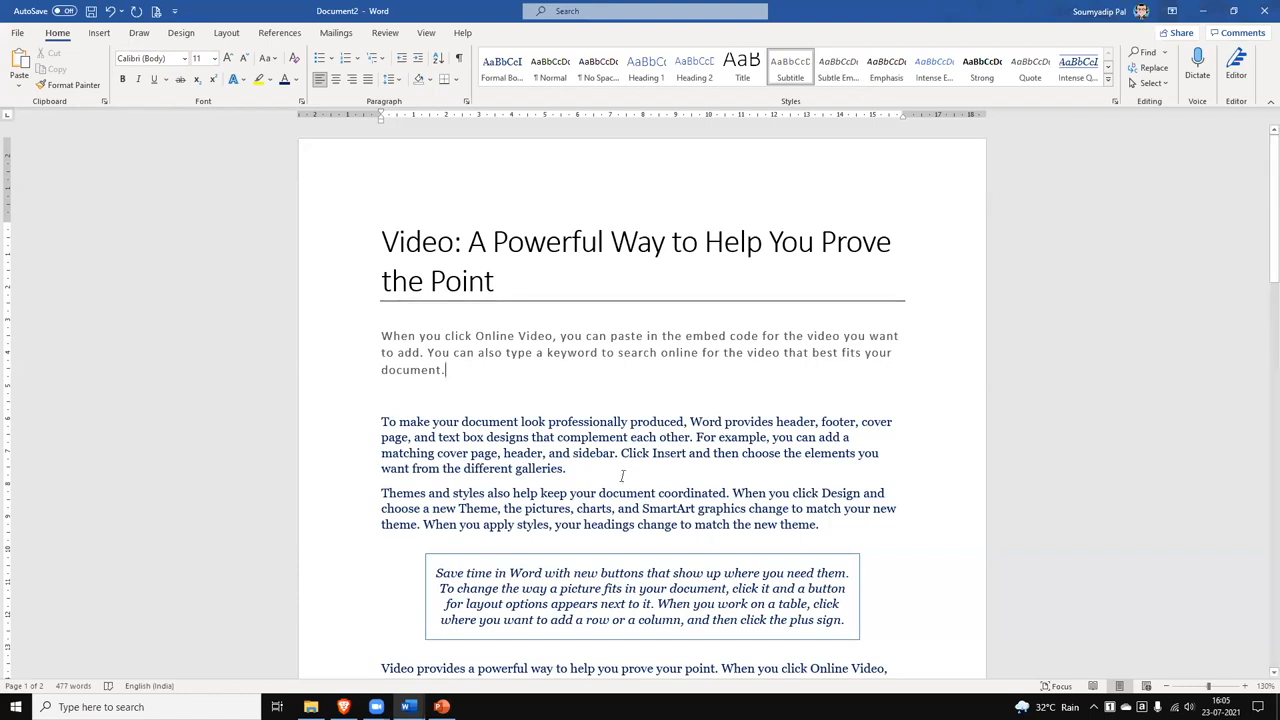
- Change the font of the first body paragraph below the subtitle, beginning "To make your document look", to Gill Sans MT
scroll(622, 476, "down", 3)
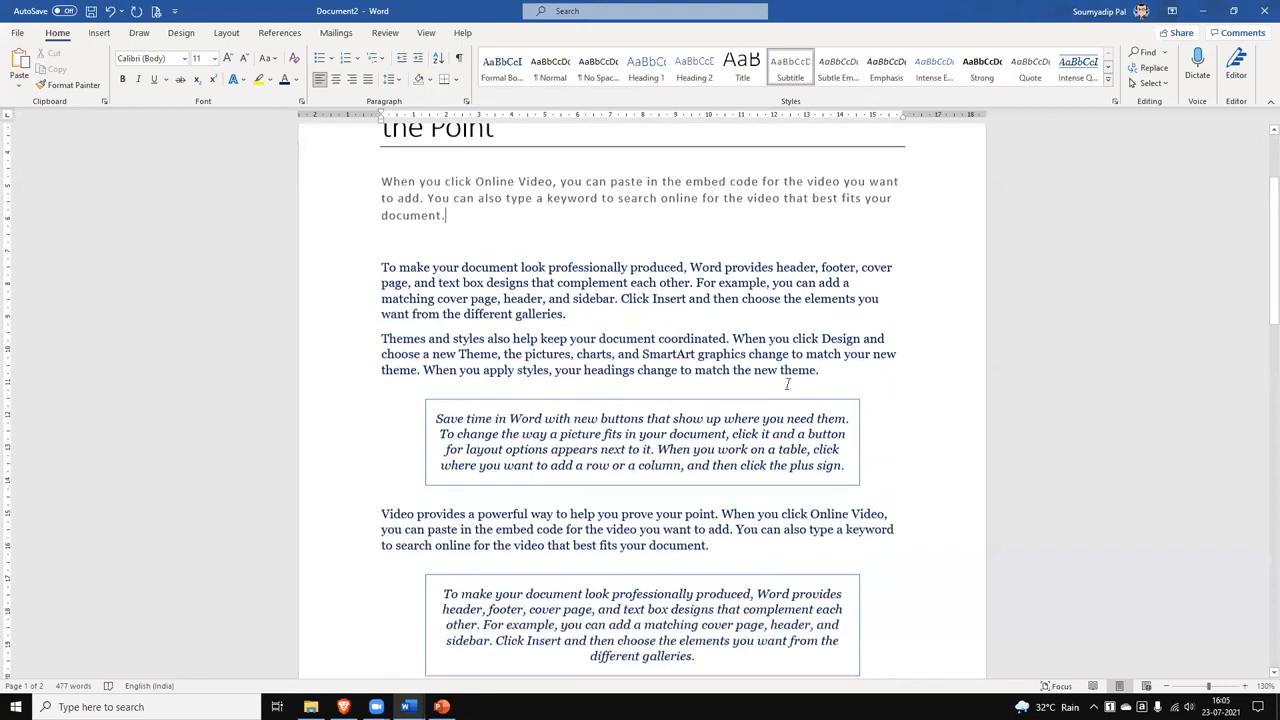
scroll(787, 384, "down", 1)
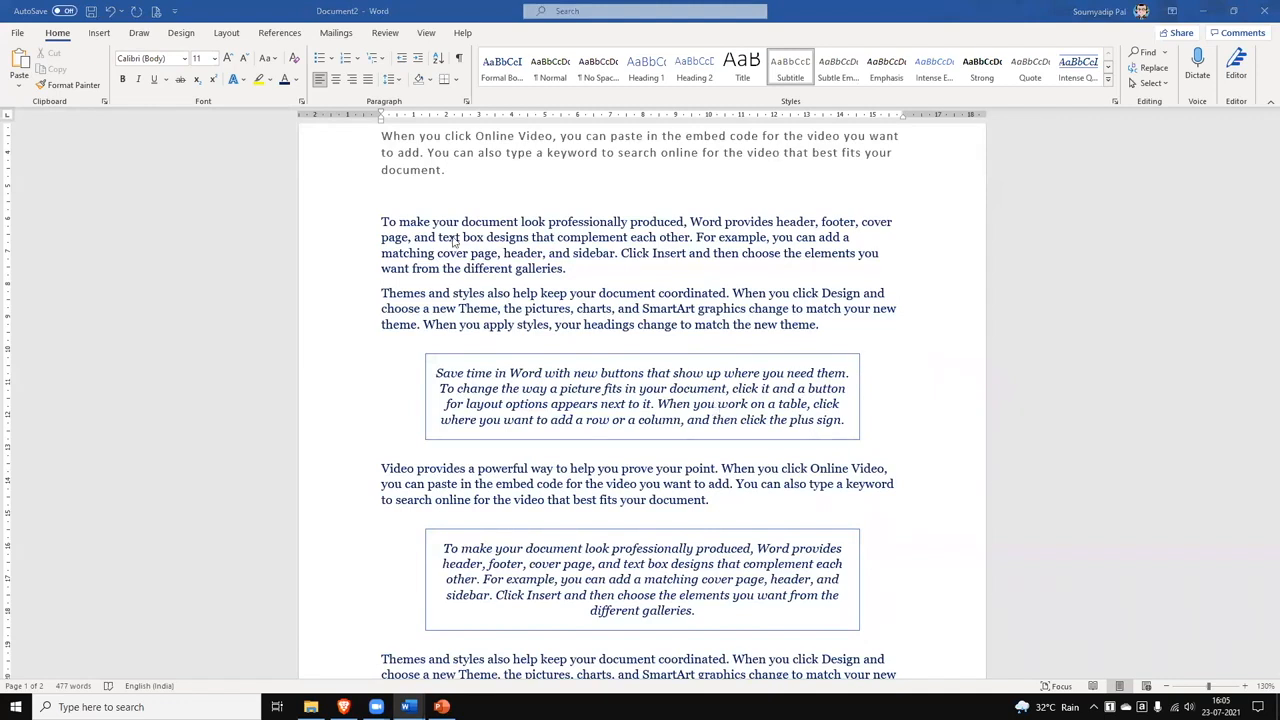
left_click_drag(382, 222, 705, 269)
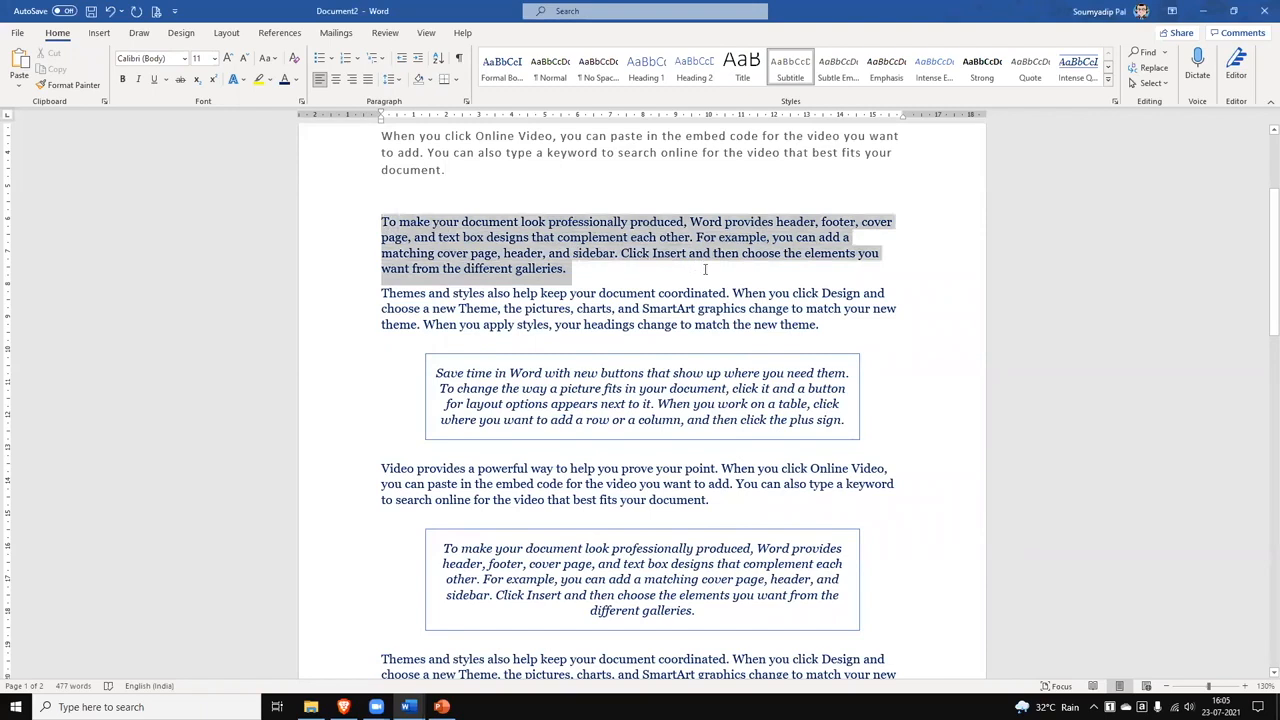
left_click_drag(705, 269, 592, 267)
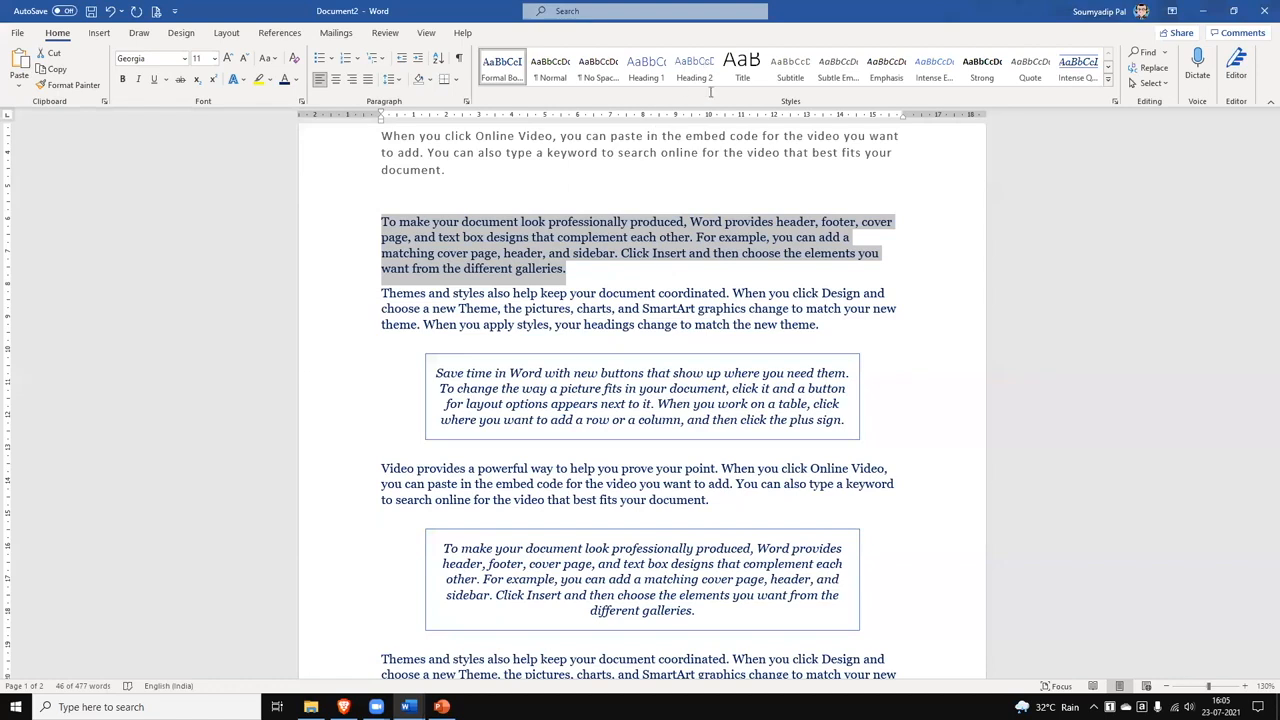
scroll(930, 345, "up", 1)
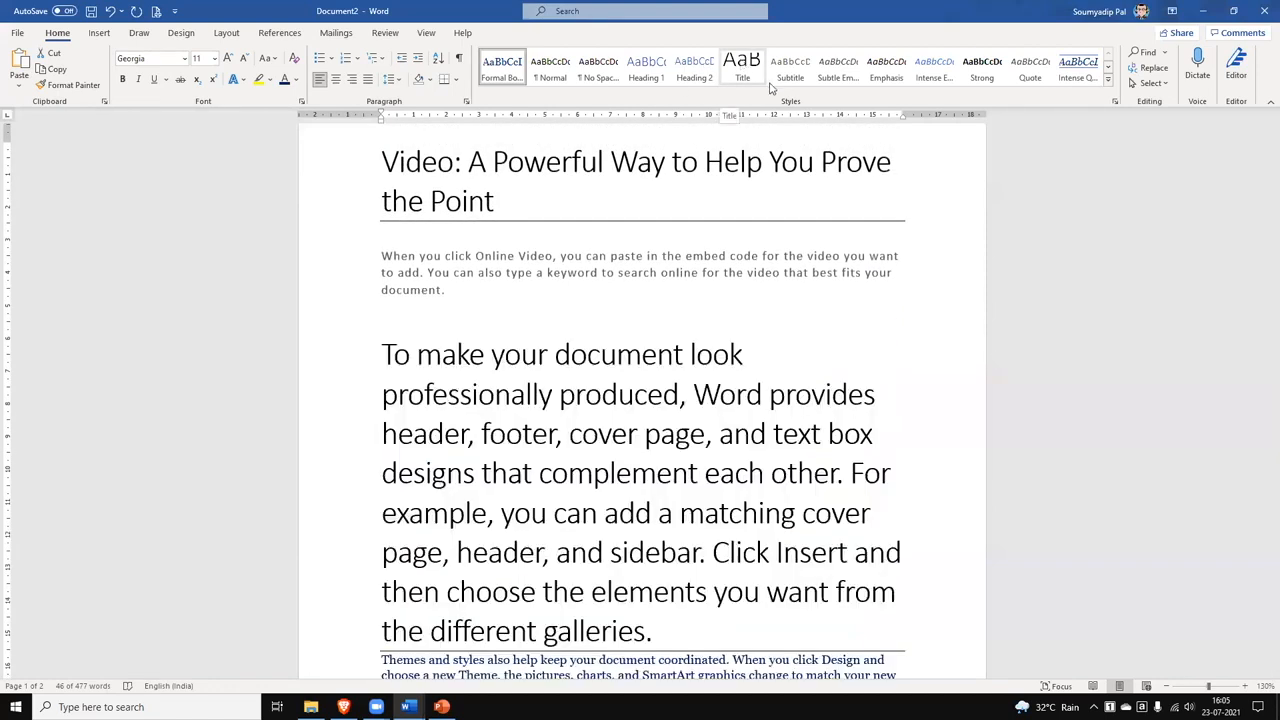
right_click(752, 64)
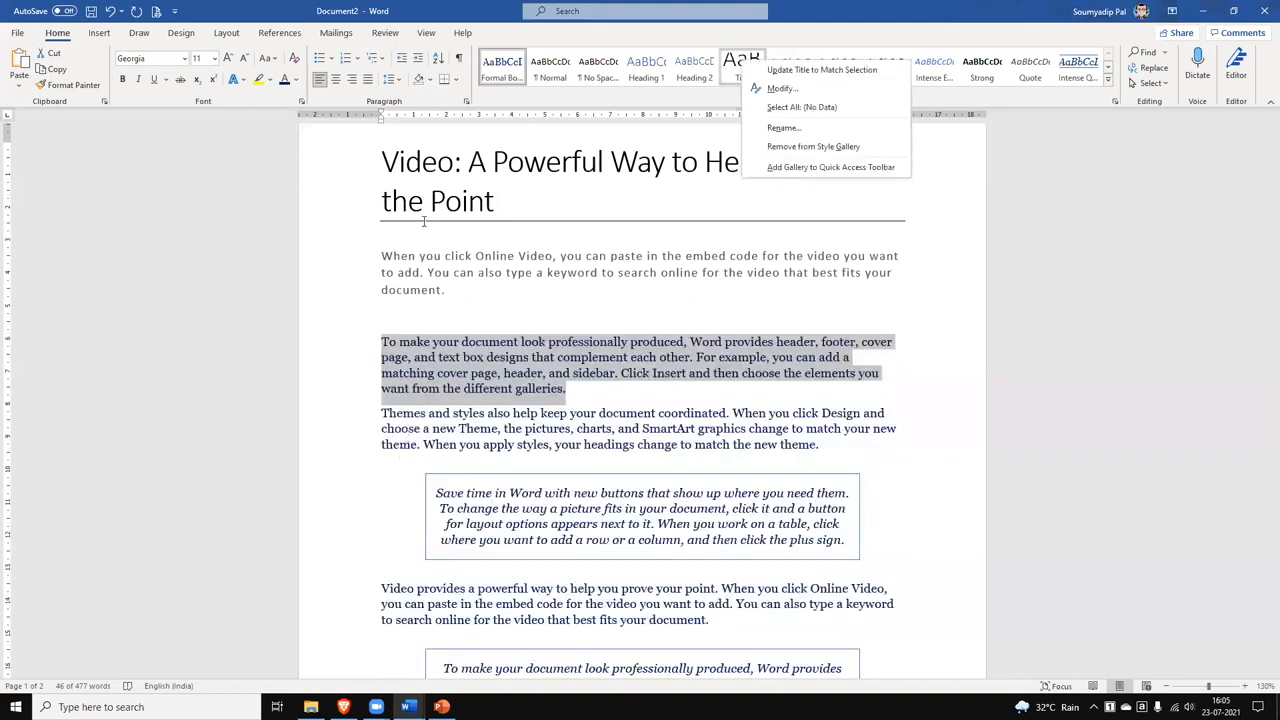
left_click(184, 64)
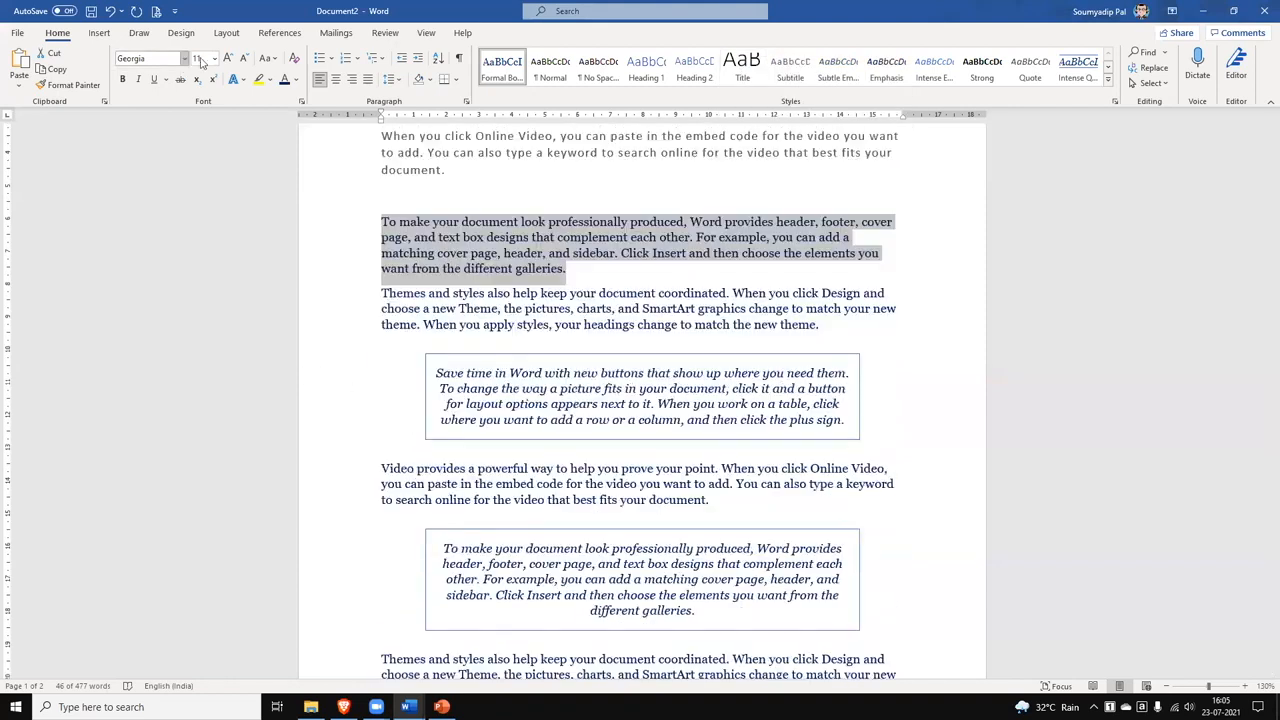
left_click(184, 61)
left_click(209, 191)
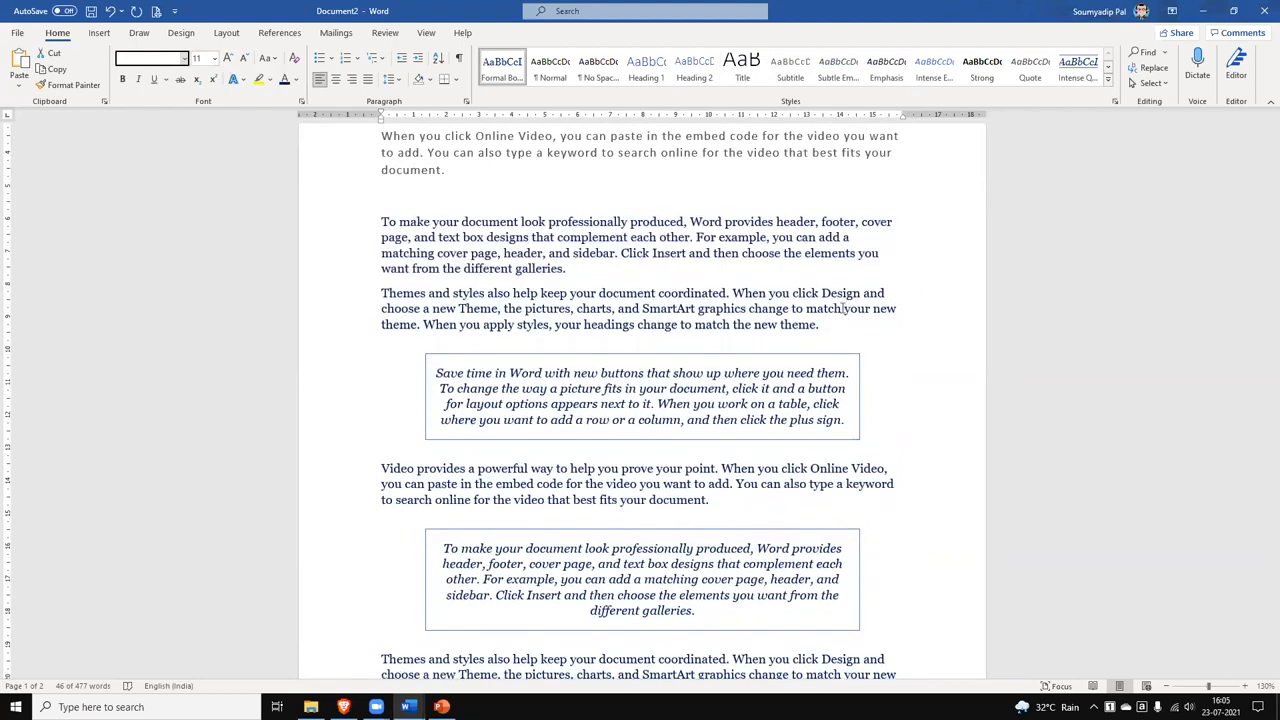
right_click(734, 248)
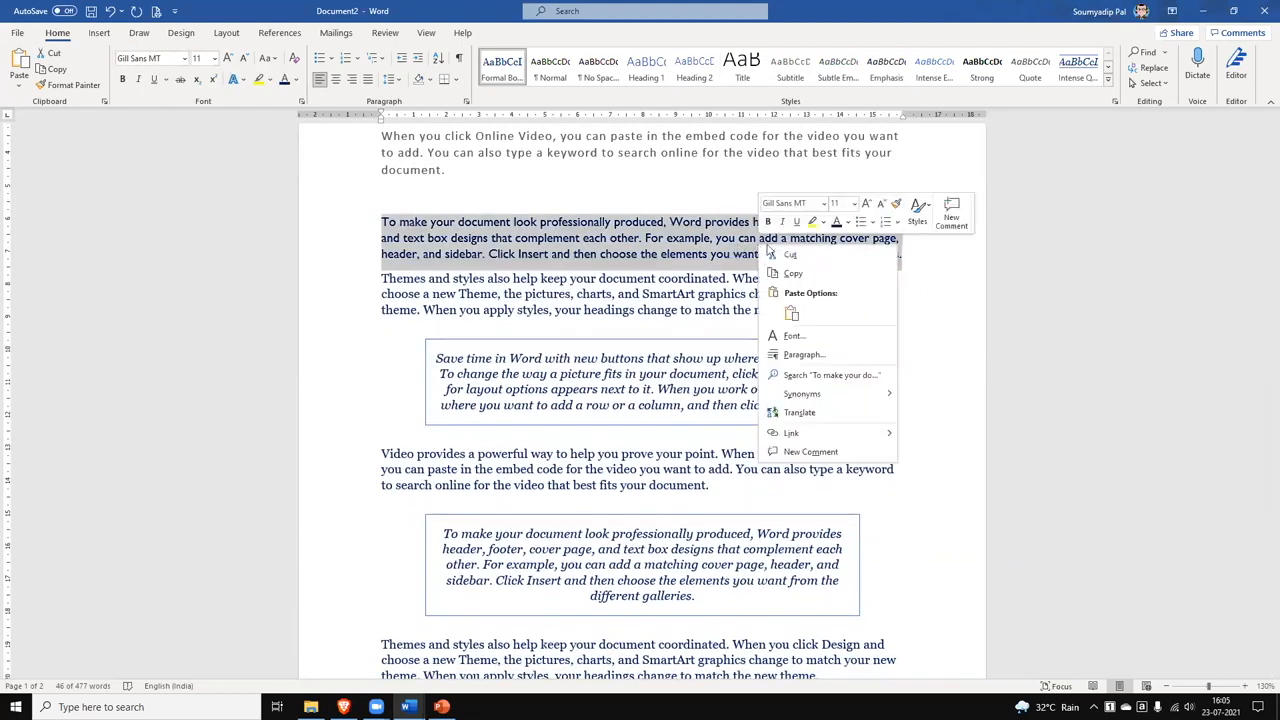
left_click(929, 209)
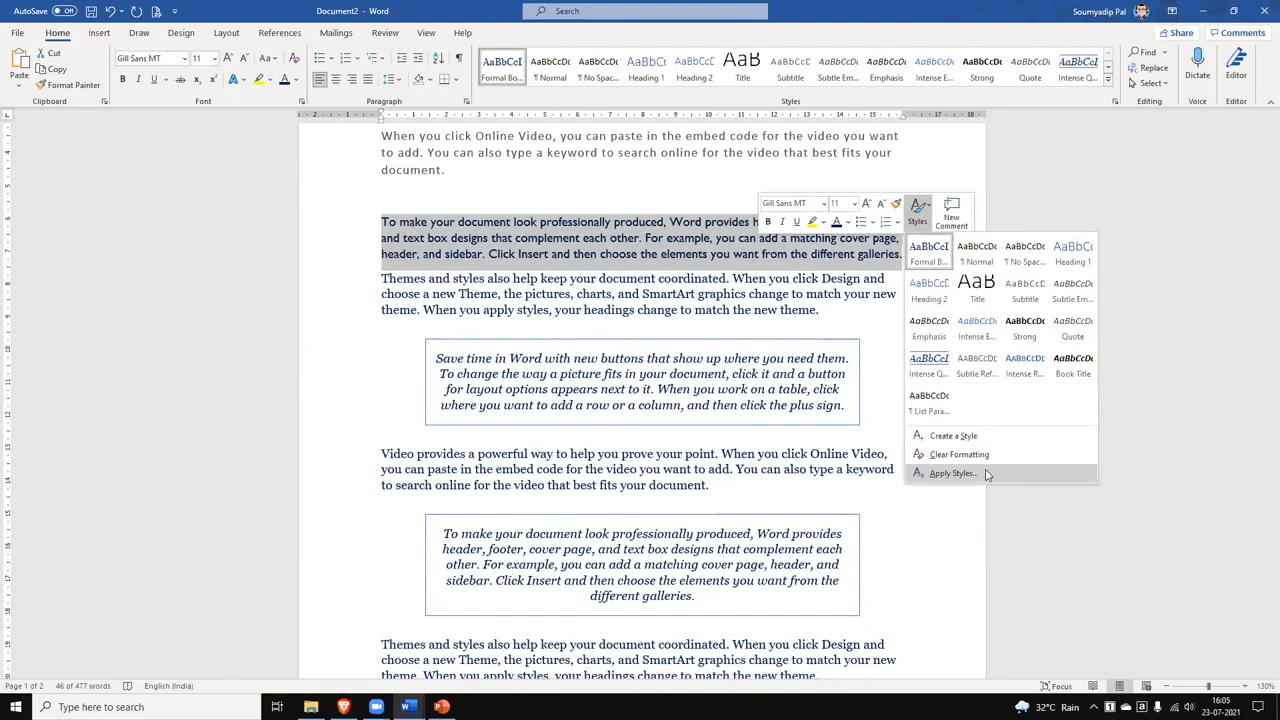
key("Escape")
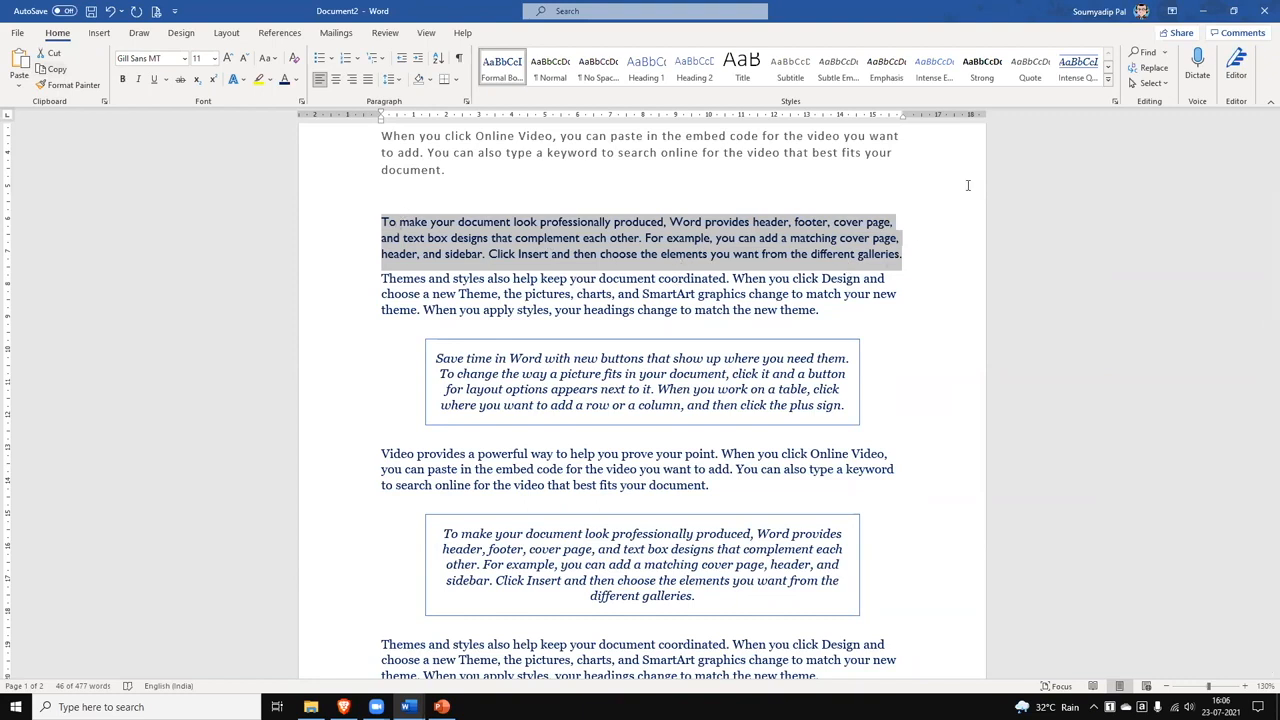
- Examine where a style can be created from the Gill Sans MT paragraph beginning "To make your document look", without creating one
left_click(1108, 85)
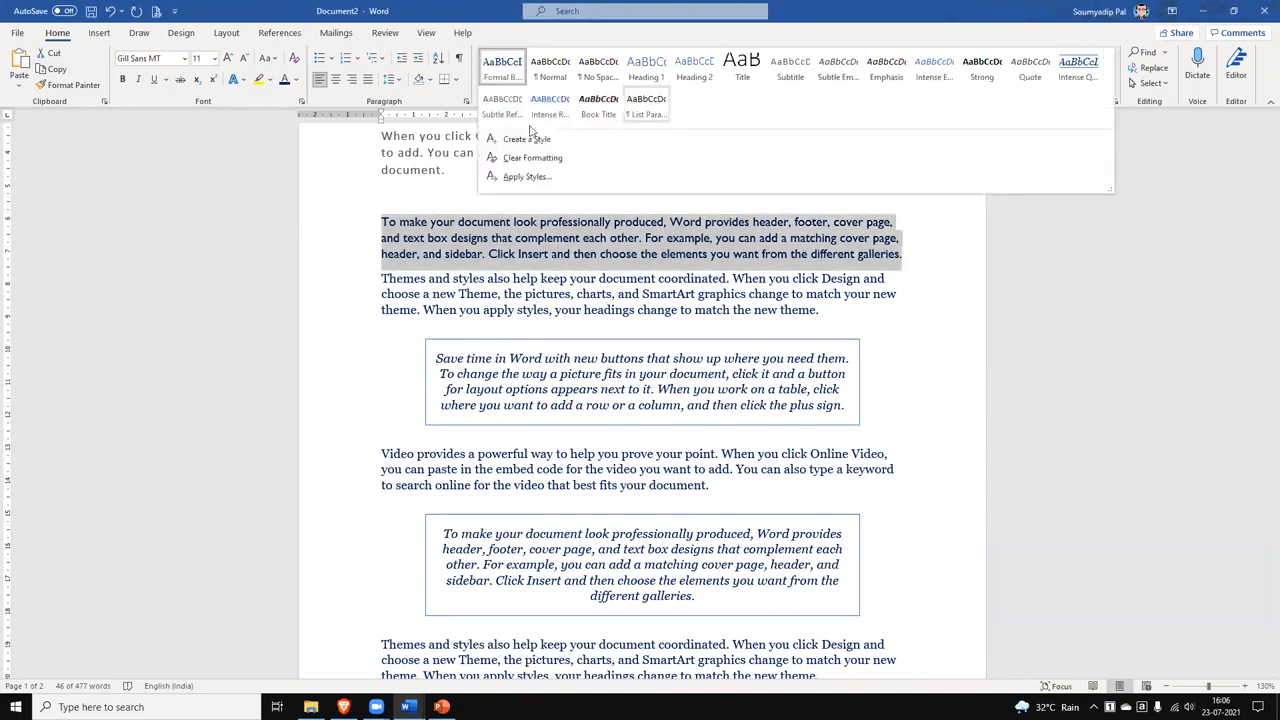
left_click(555, 146)
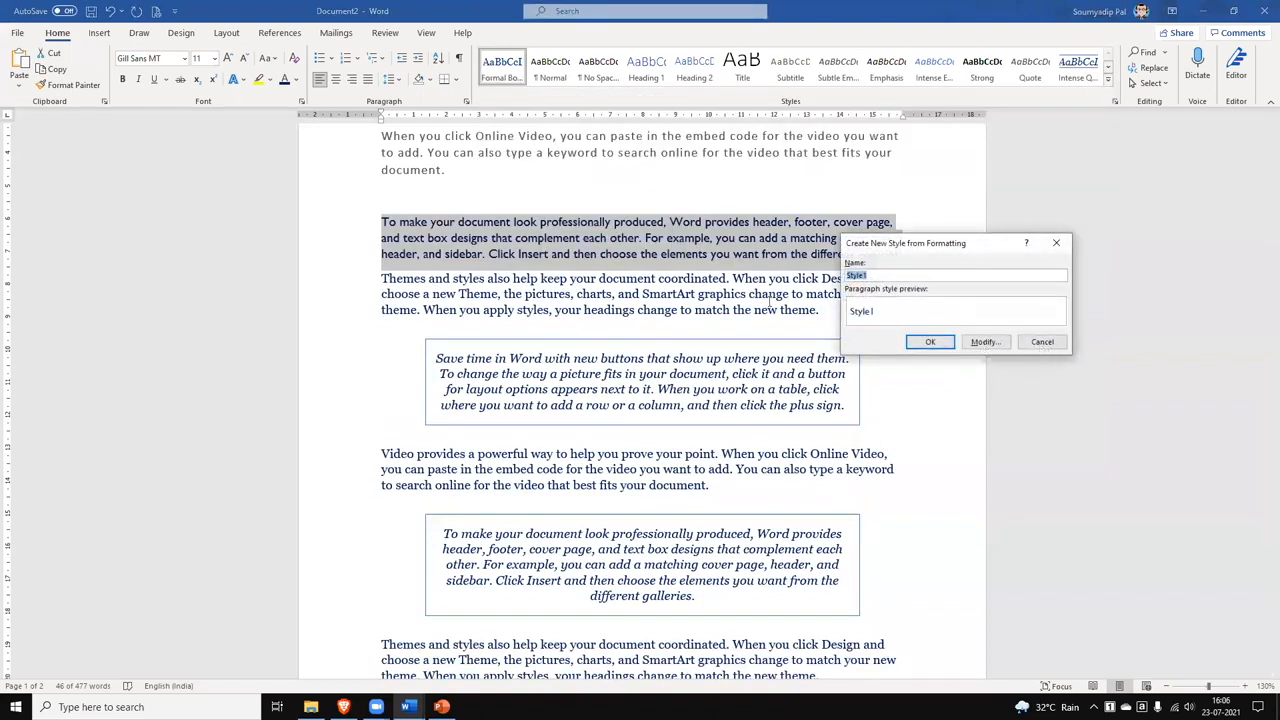
left_click(1042, 342)
left_click(437, 247)
left_click_drag(381, 222, 907, 260)
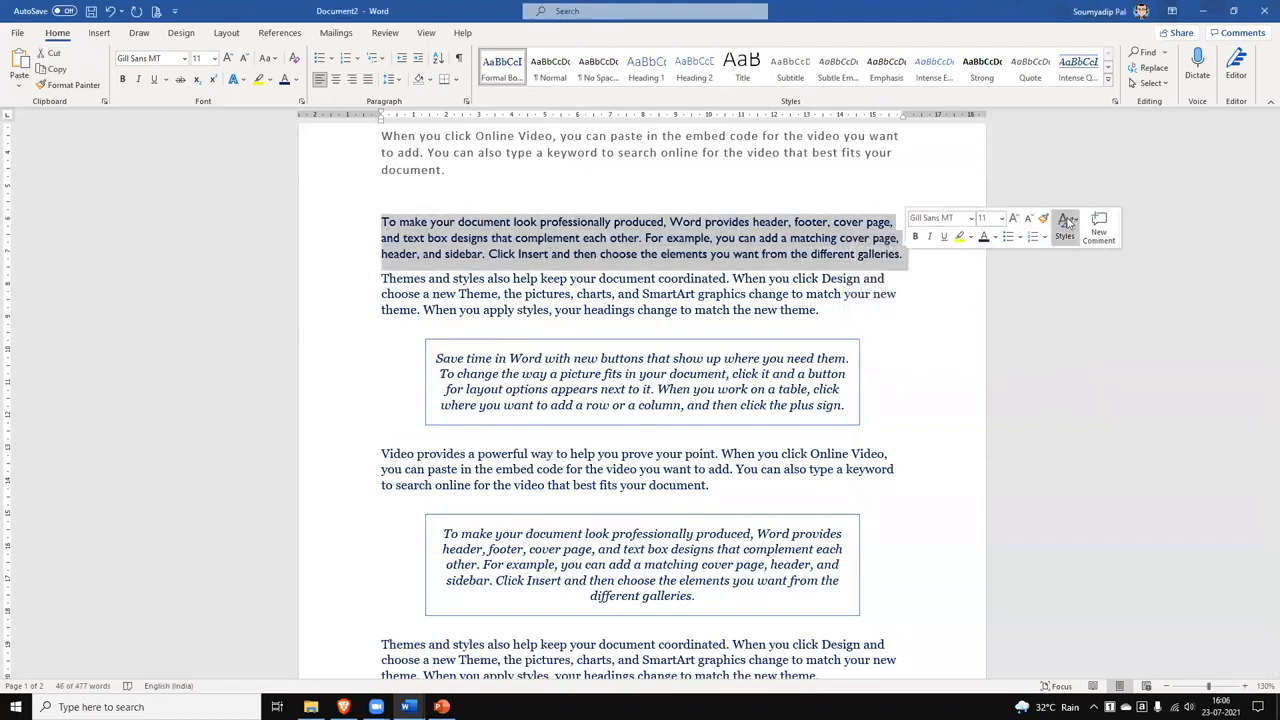
left_click(1070, 225)
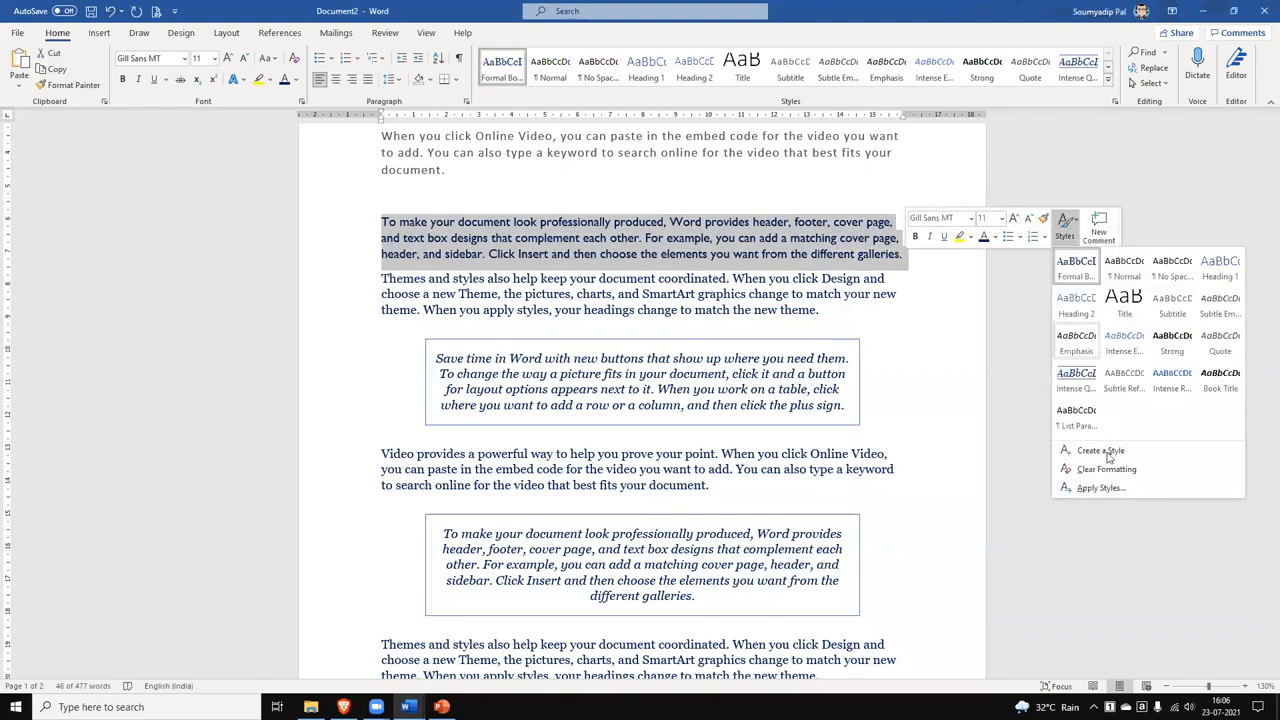
left_click(1108, 84)
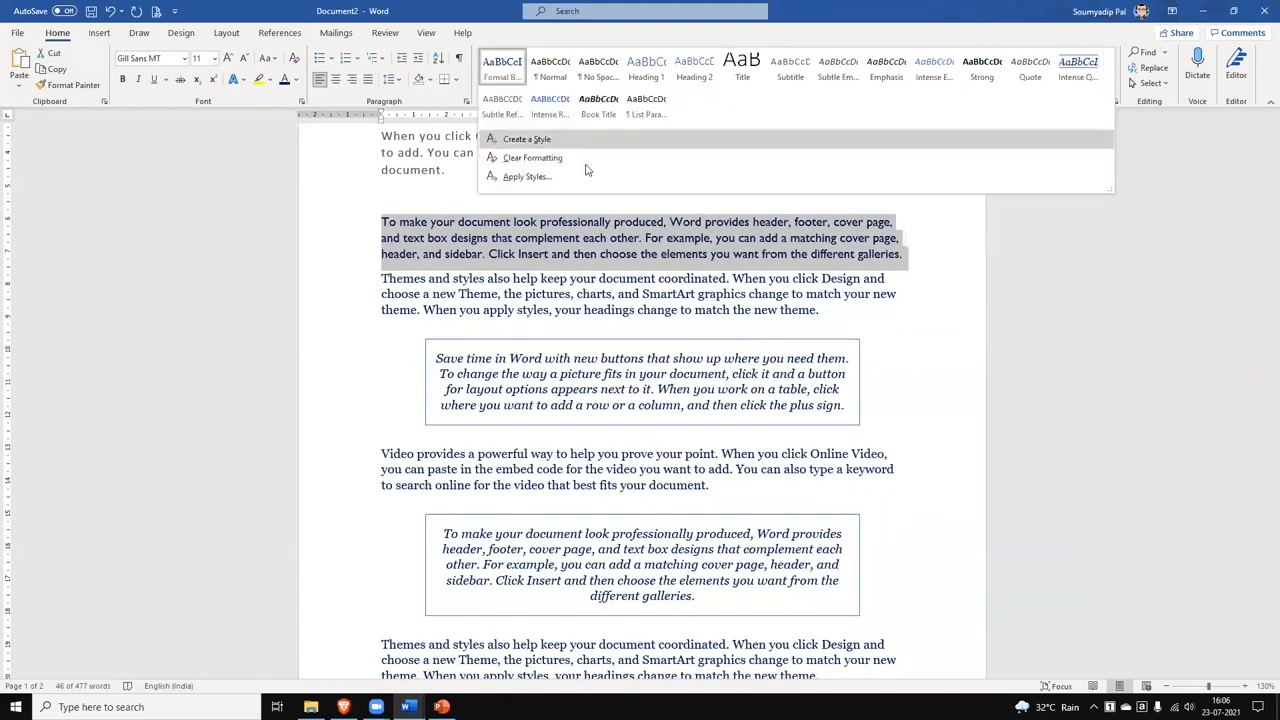
left_click(966, 366)
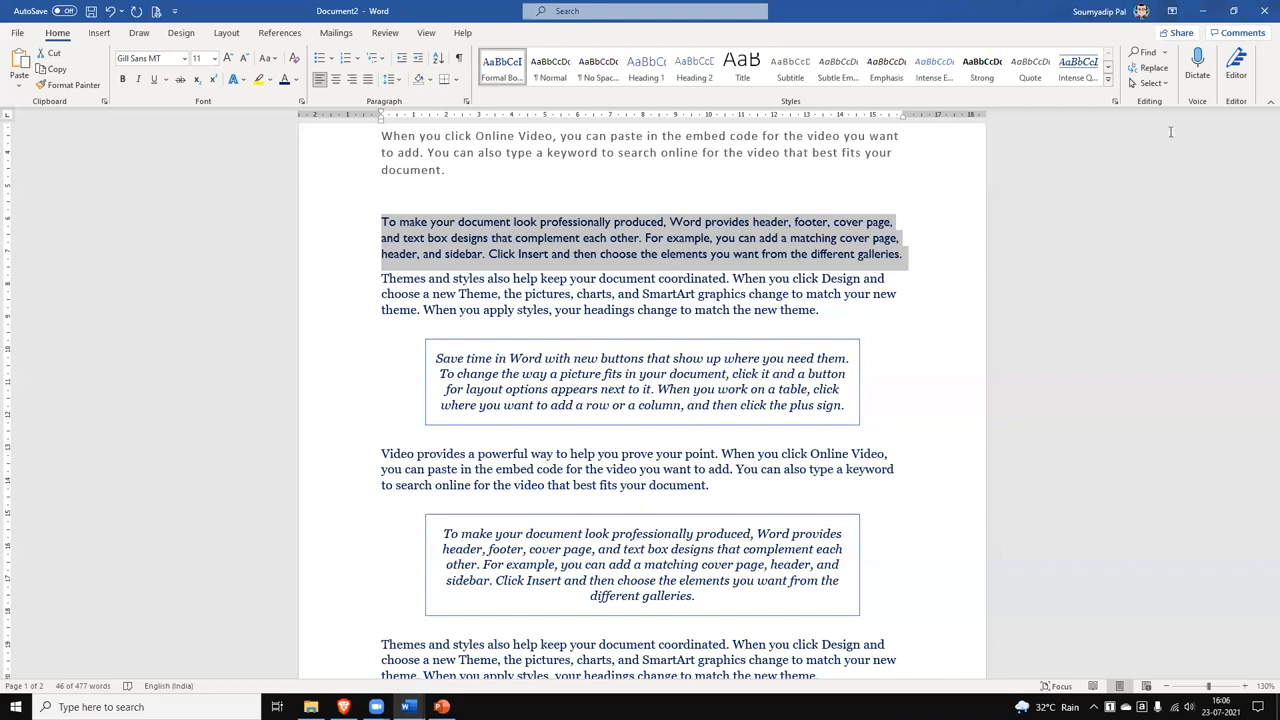
key("alt+Tab")
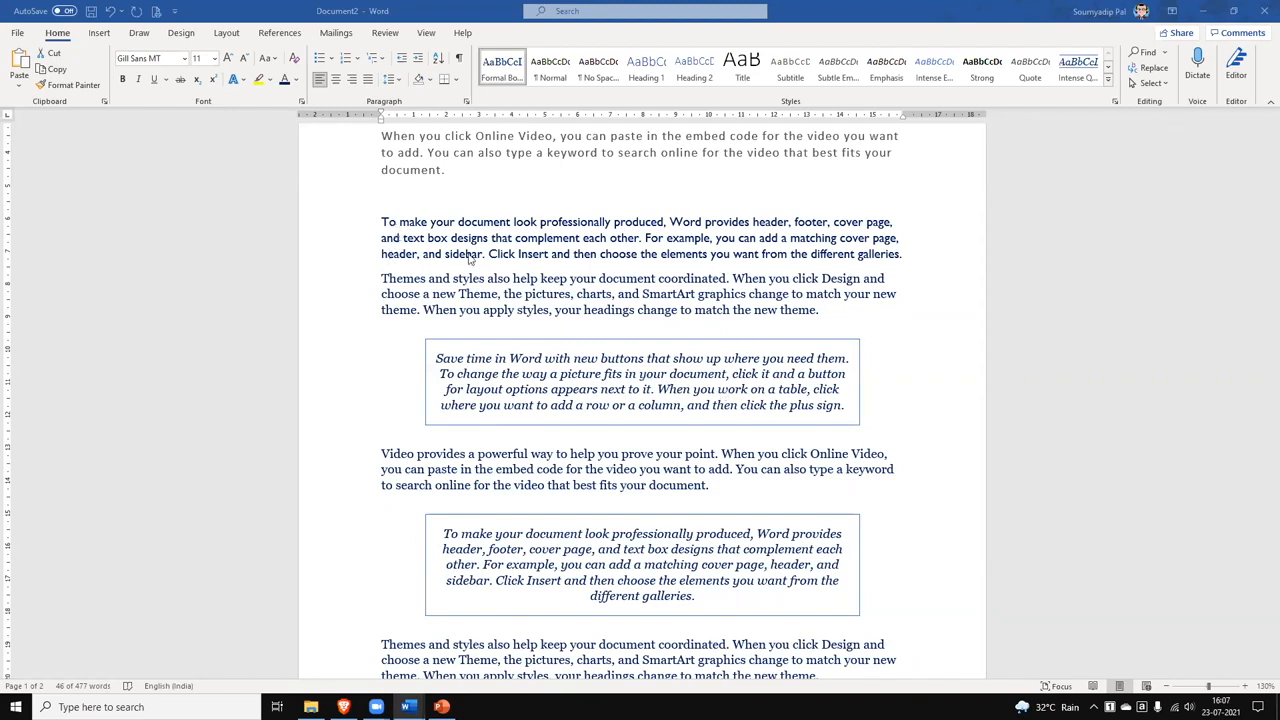
triple_click(422, 240)
right_click(425, 248)
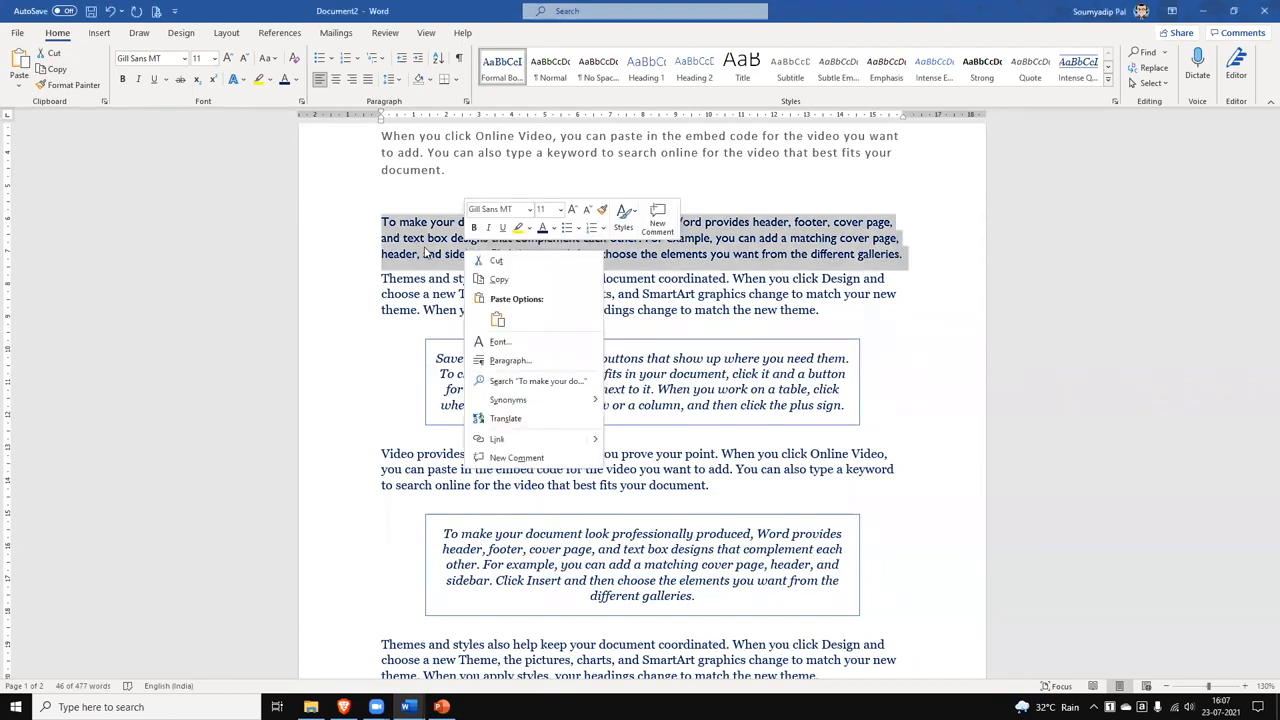
key("Escape")
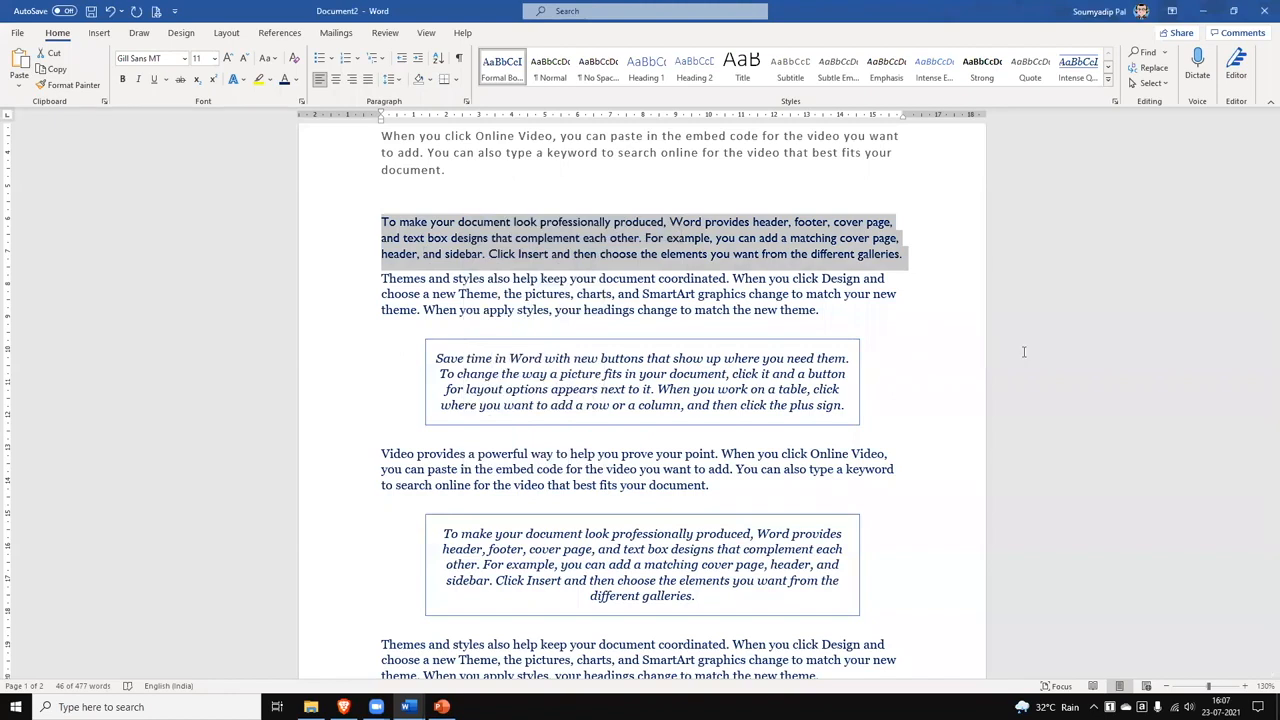
left_click(1261, 182)
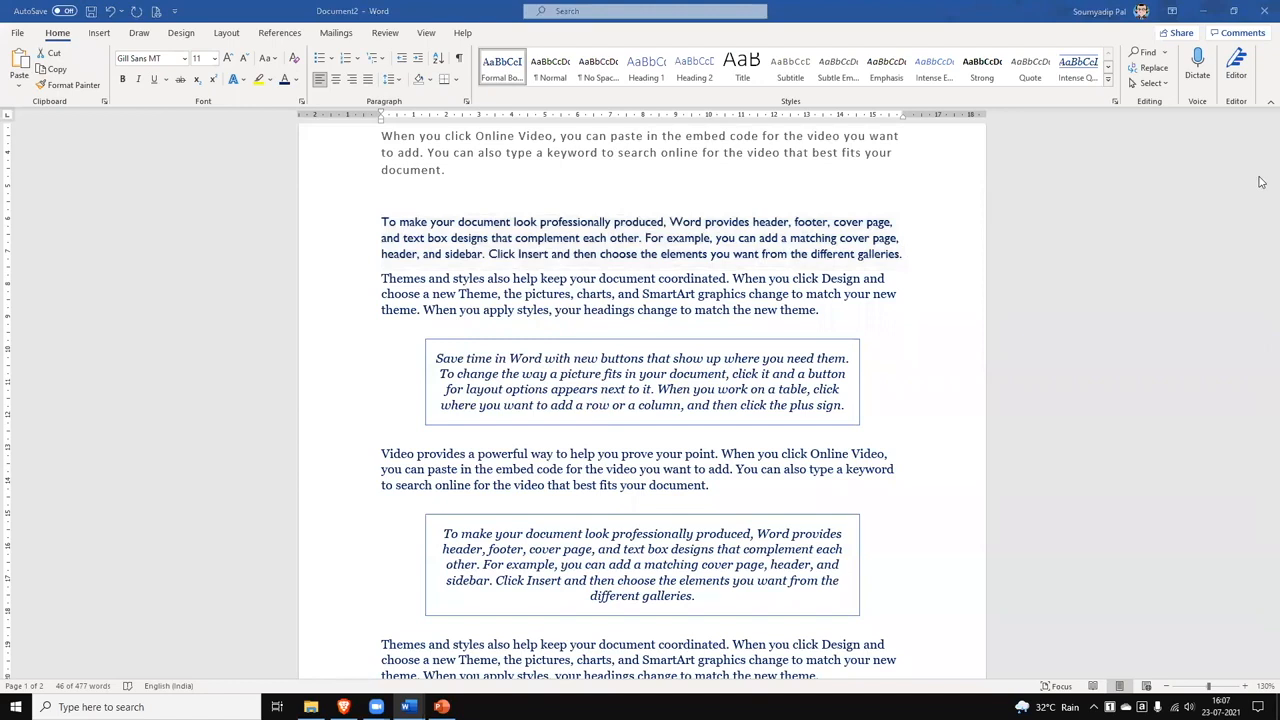
scroll(680, 414, "up", 1)
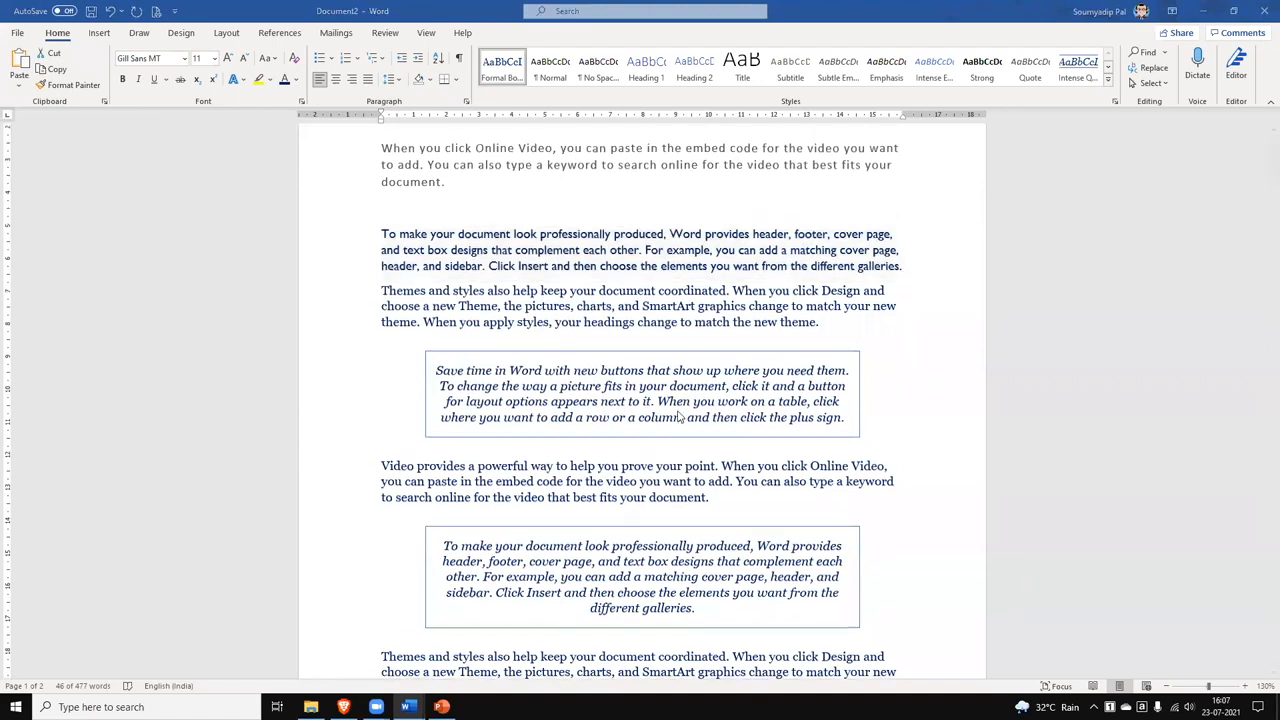
scroll(678, 417, "up", 3)
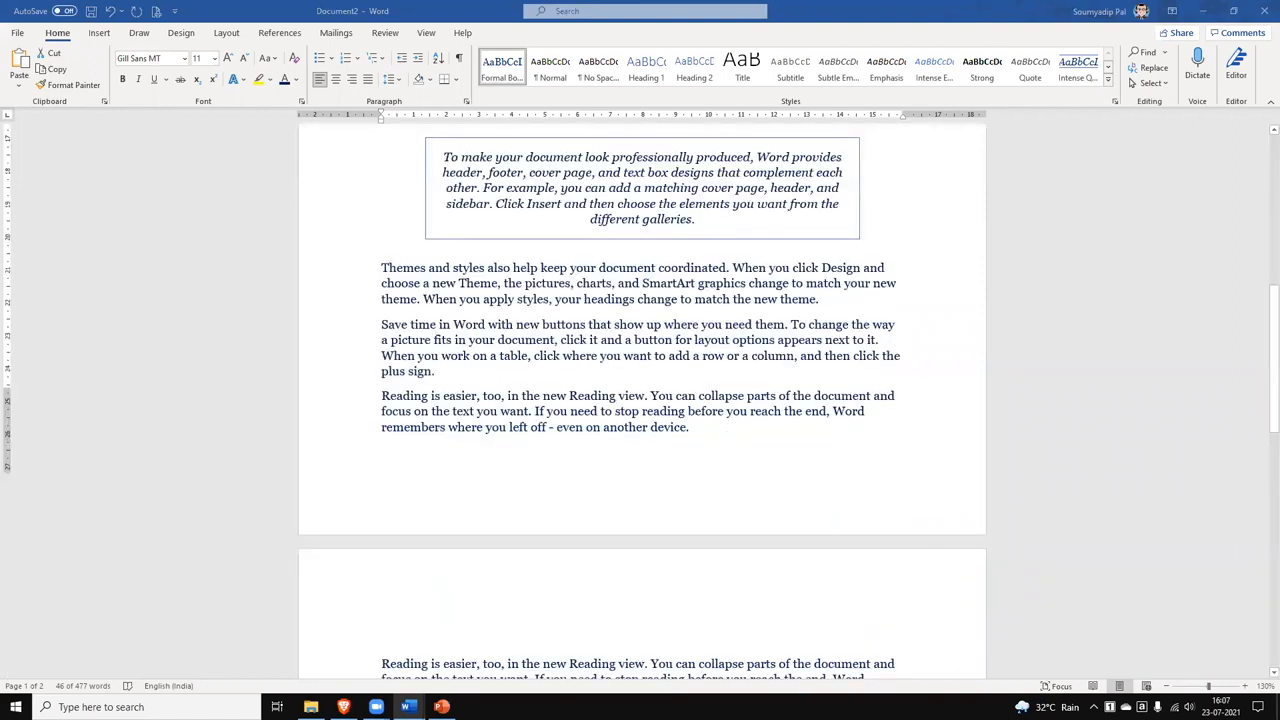
scroll(640, 400, "down", 1)
scroll(640, 400, "up", 1)
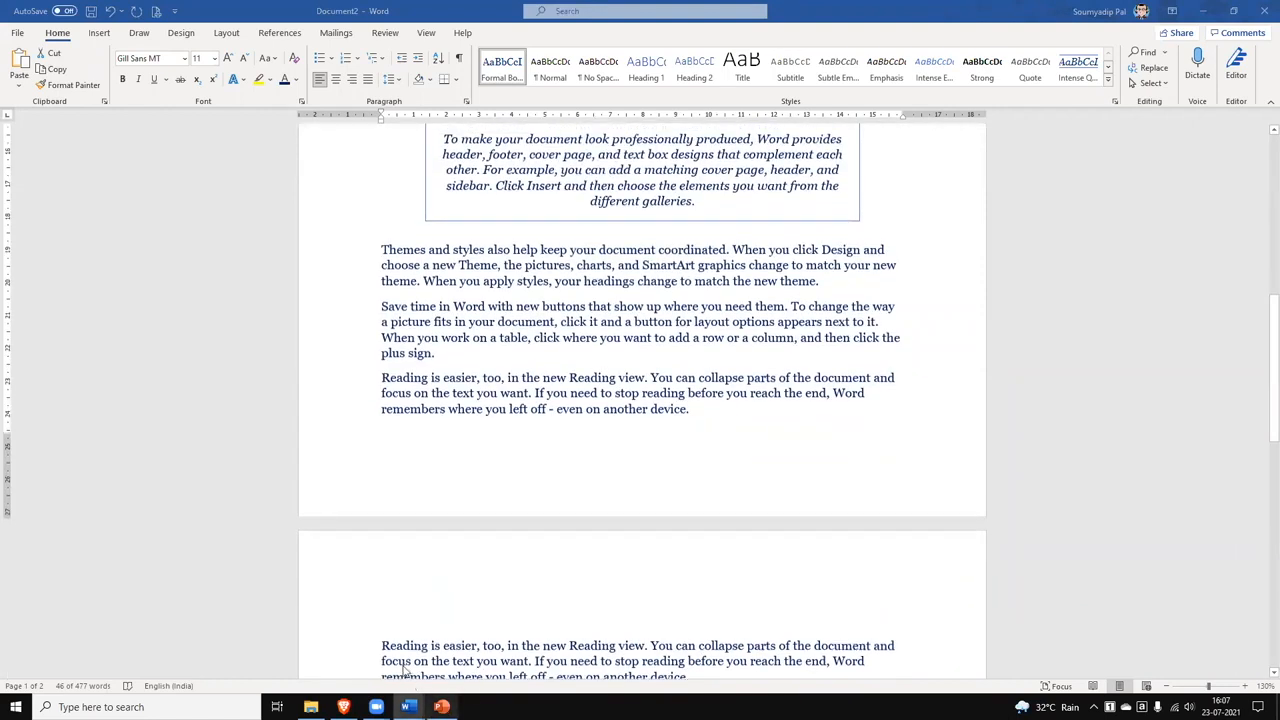
- Switch to the Argentina Capital Markets document and go to the beginning of the report
mouse_move(409, 706)
left_click(281, 653)
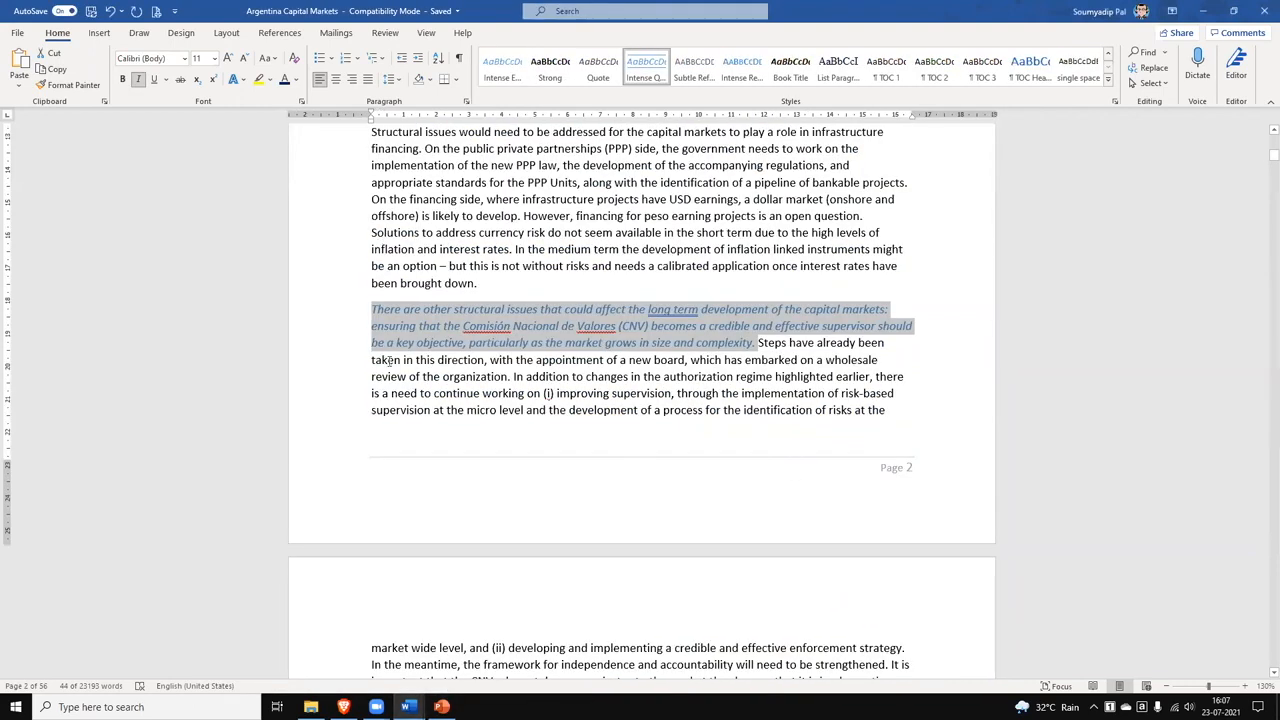
scroll(507, 366, "up", 15)
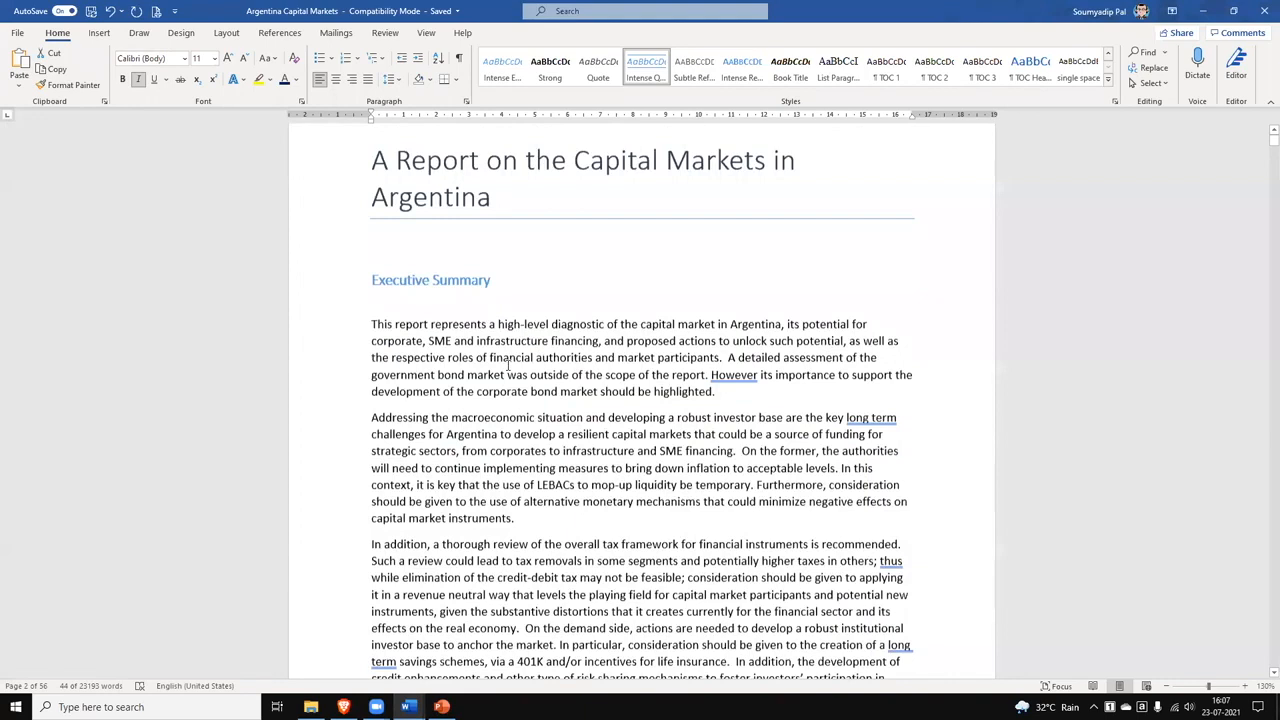
scroll(507, 369, "up", 1)
- Try a pale blue-gray font color on the Executive Summary heading and undo it
triple_click(507, 366)
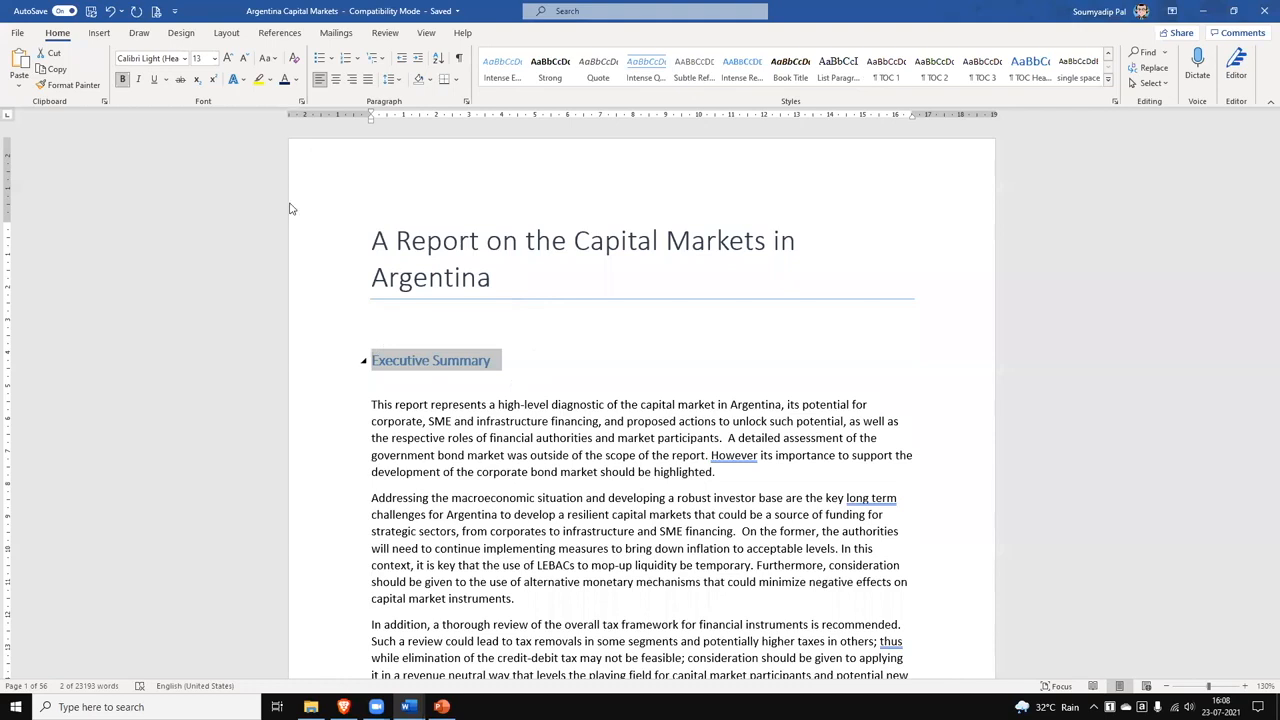
left_click(493, 367)
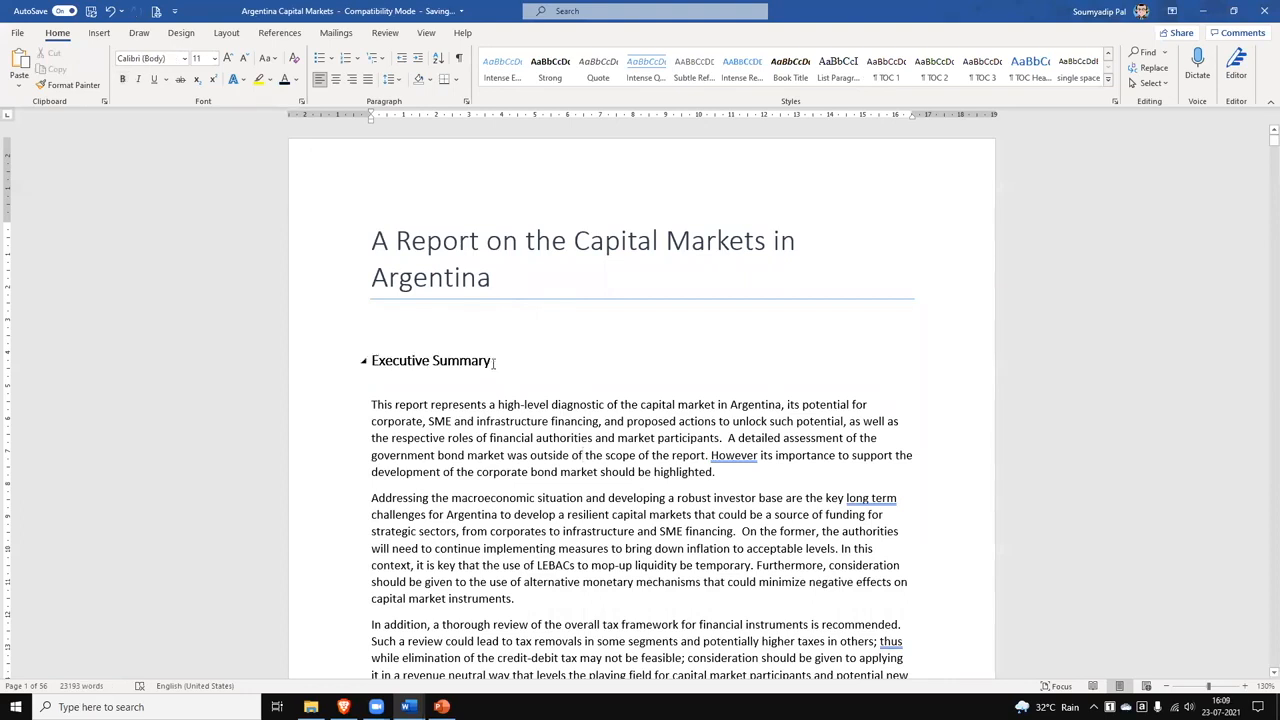
left_click_drag(494, 360, 359, 350)
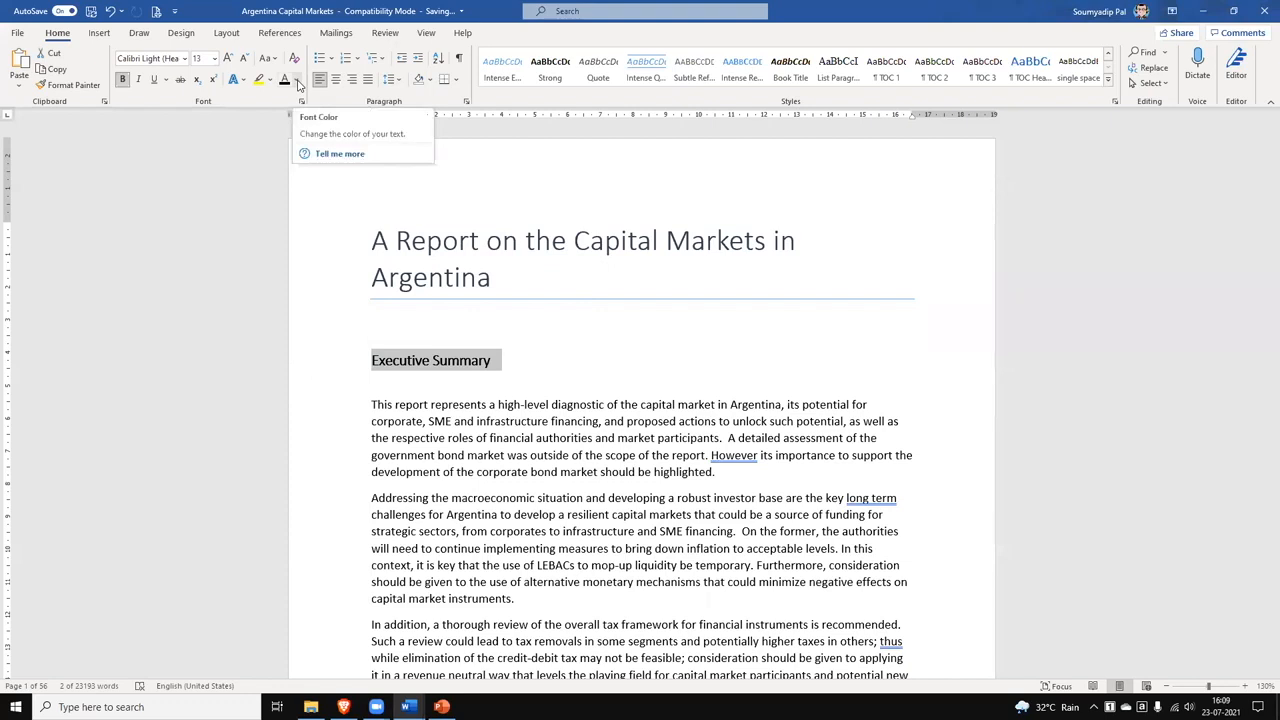
left_click(297, 84)
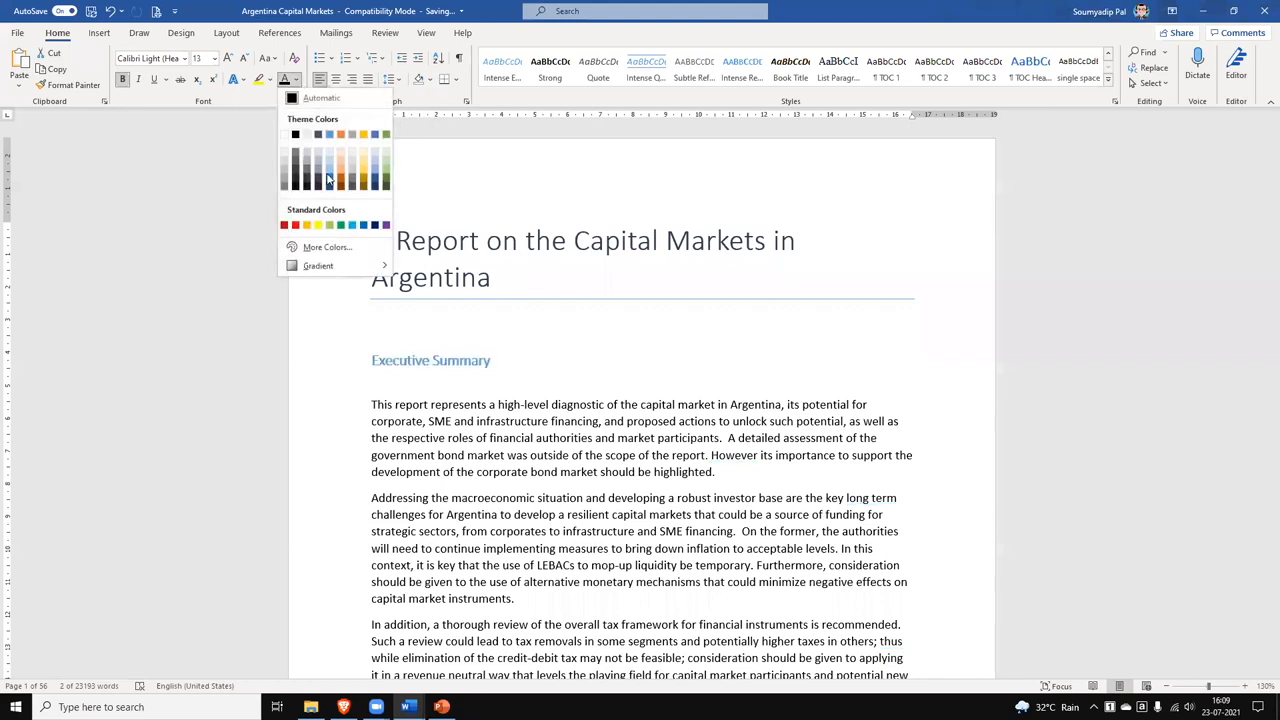
left_click(343, 372)
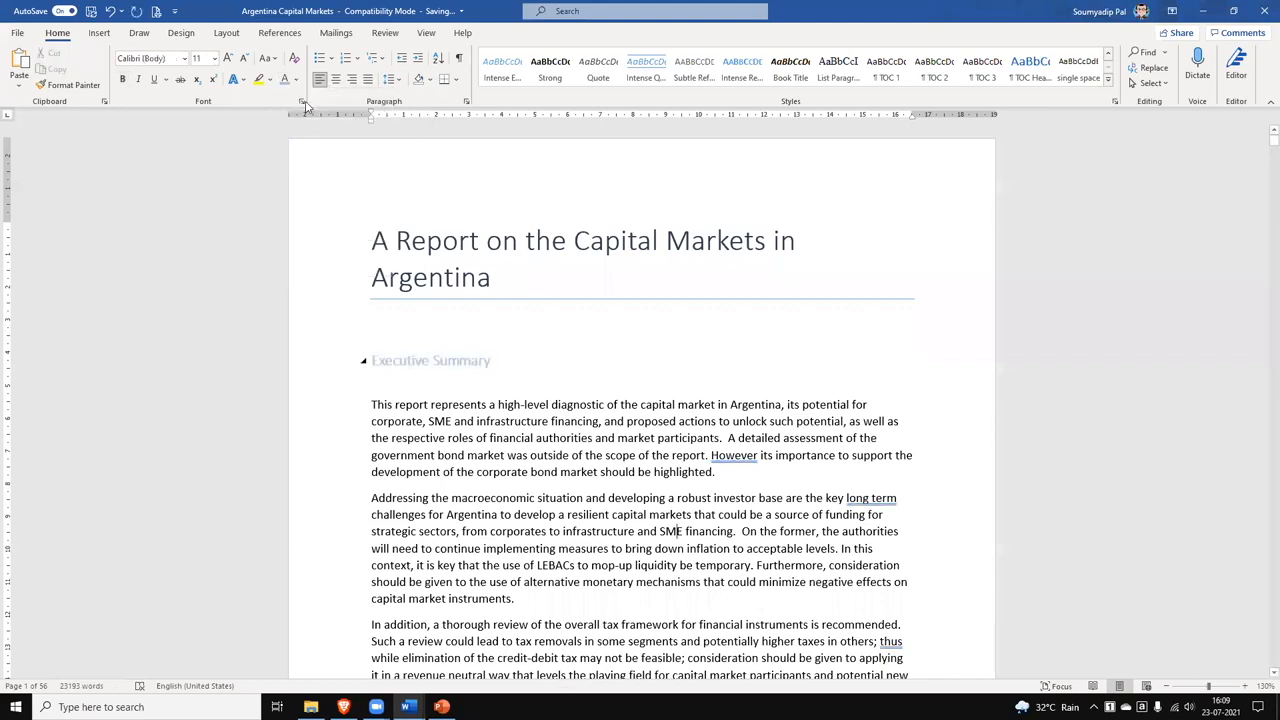
key("ctrl+z")
key("ctrl+z")
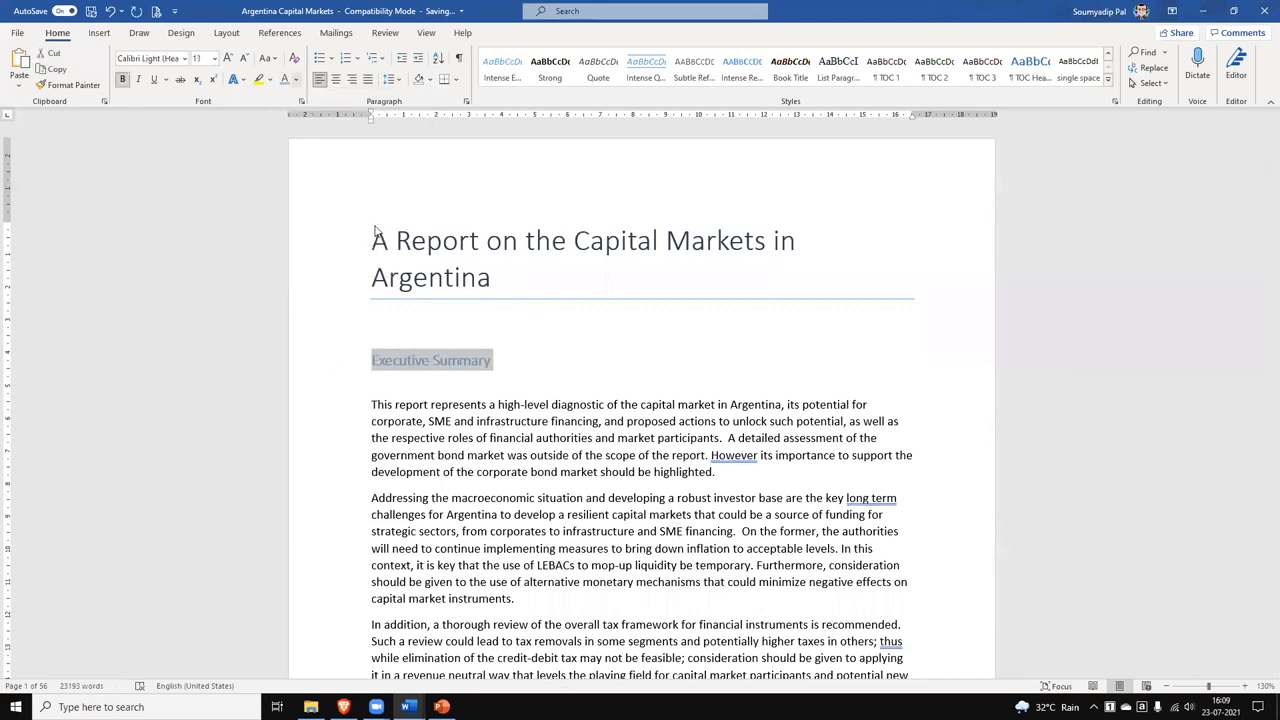
- Set the font color of the Executive Summary heading to dark blue
left_click(297, 81)
key("Escape")
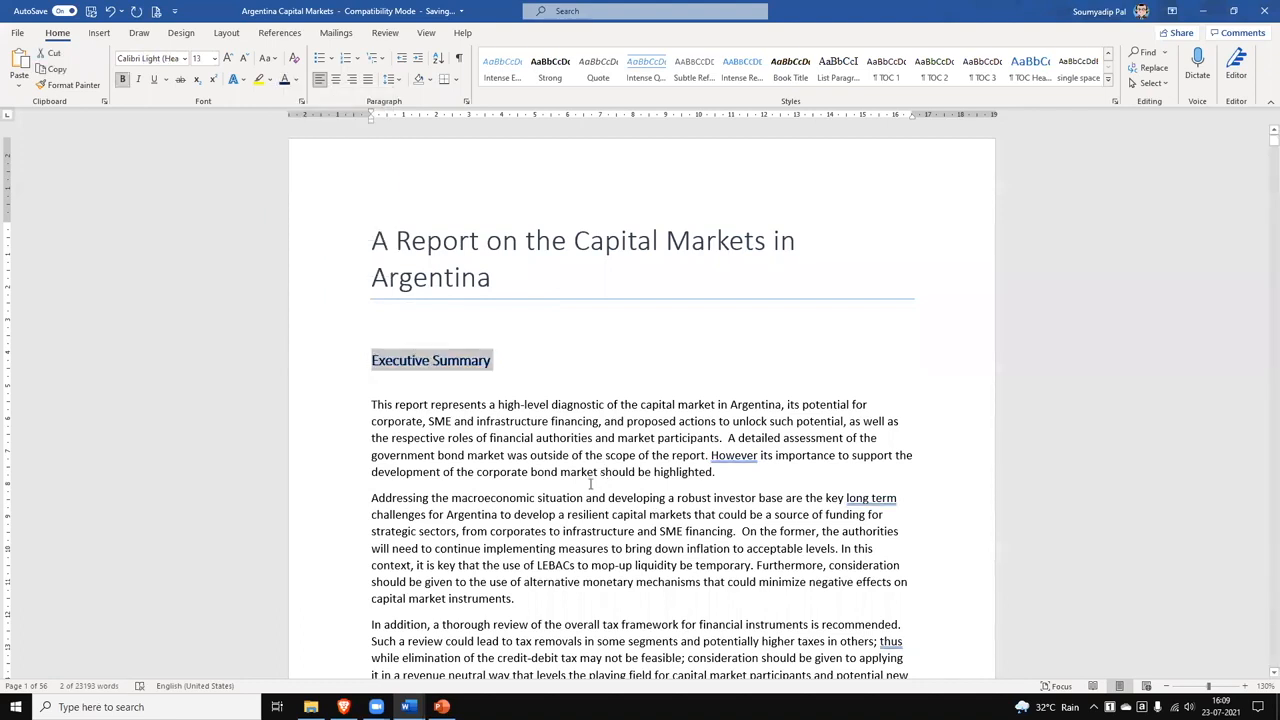
left_click(605, 474)
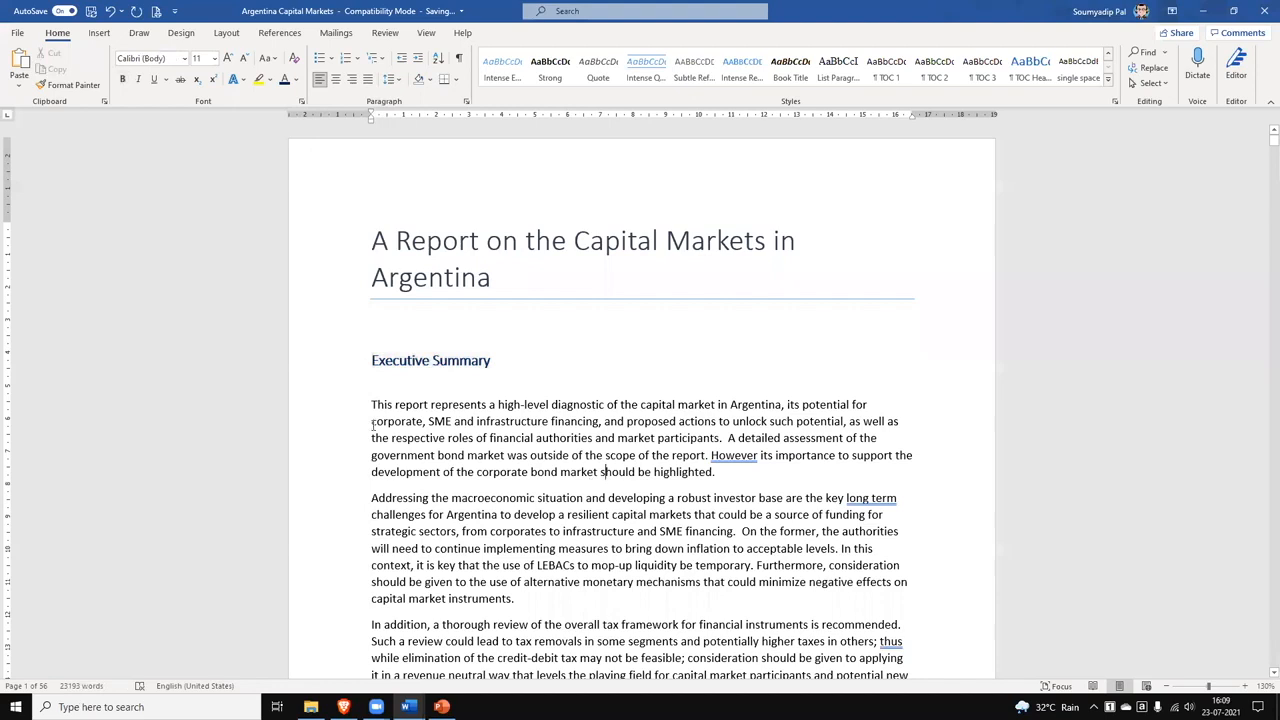
- Look through the report from the first Executive Summary paragraph to the paragraphs under "The report is organized as follows:" in the Introduction
triple_click(716, 470)
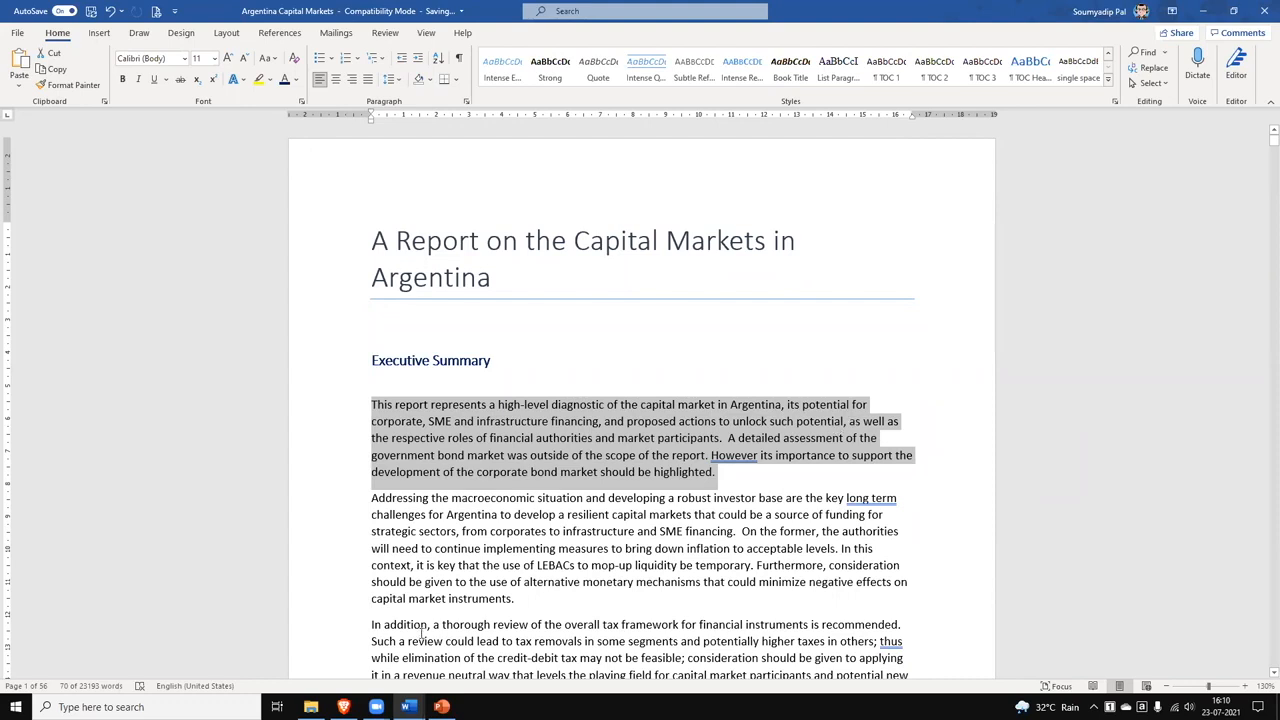
scroll(424, 640, "down", 1)
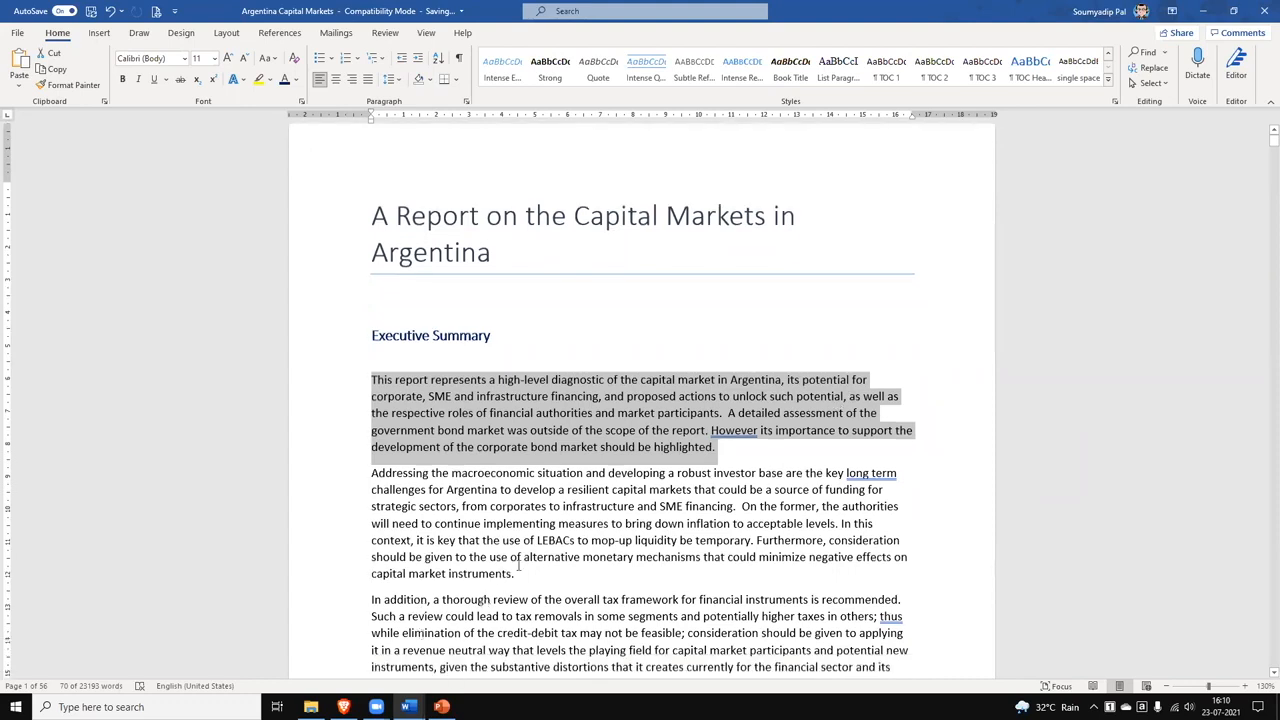
scroll(465, 657, "down", 5)
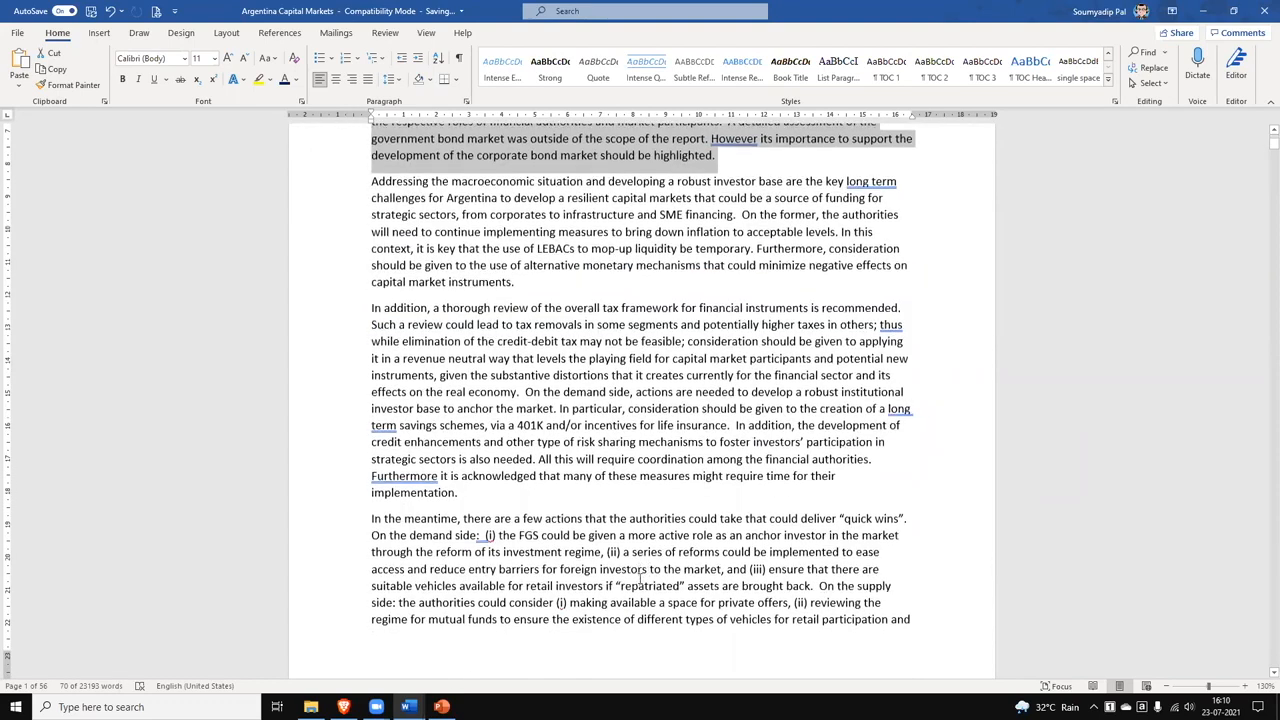
scroll(640, 578, "down", 10)
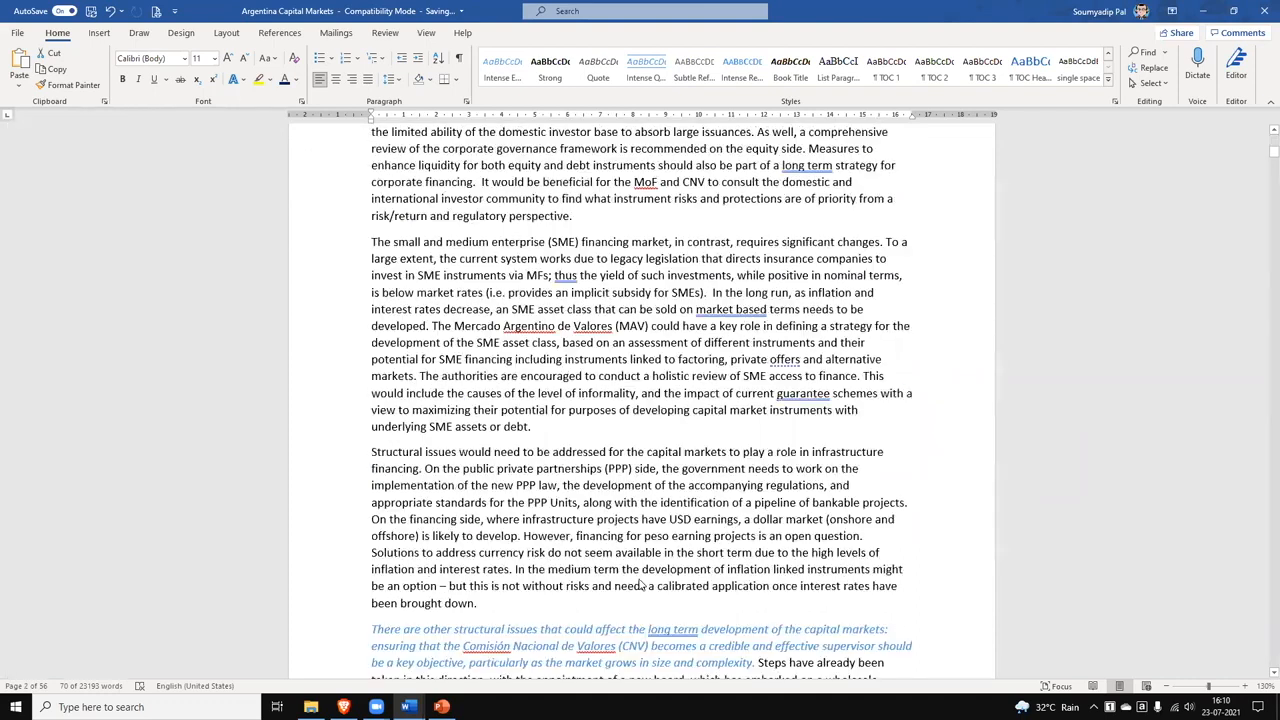
scroll(641, 582, "down", 10)
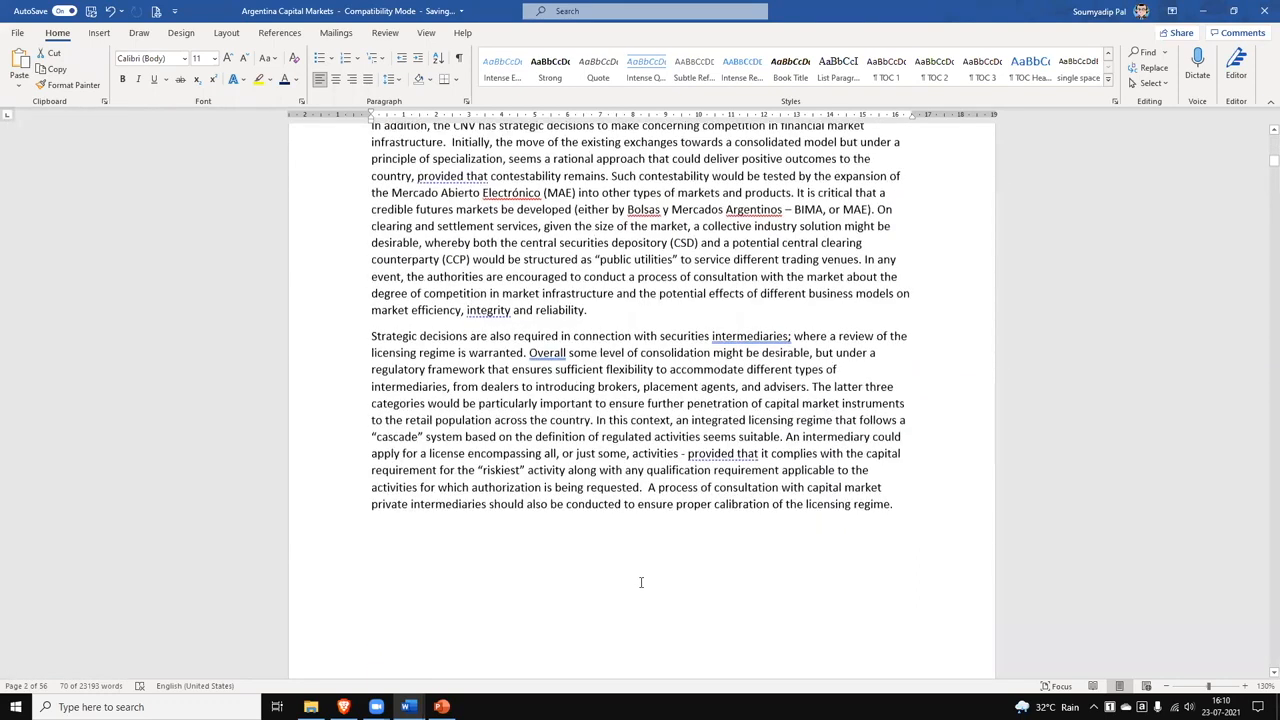
scroll(641, 585, "down", 10)
scroll(641, 585, "down", 10)
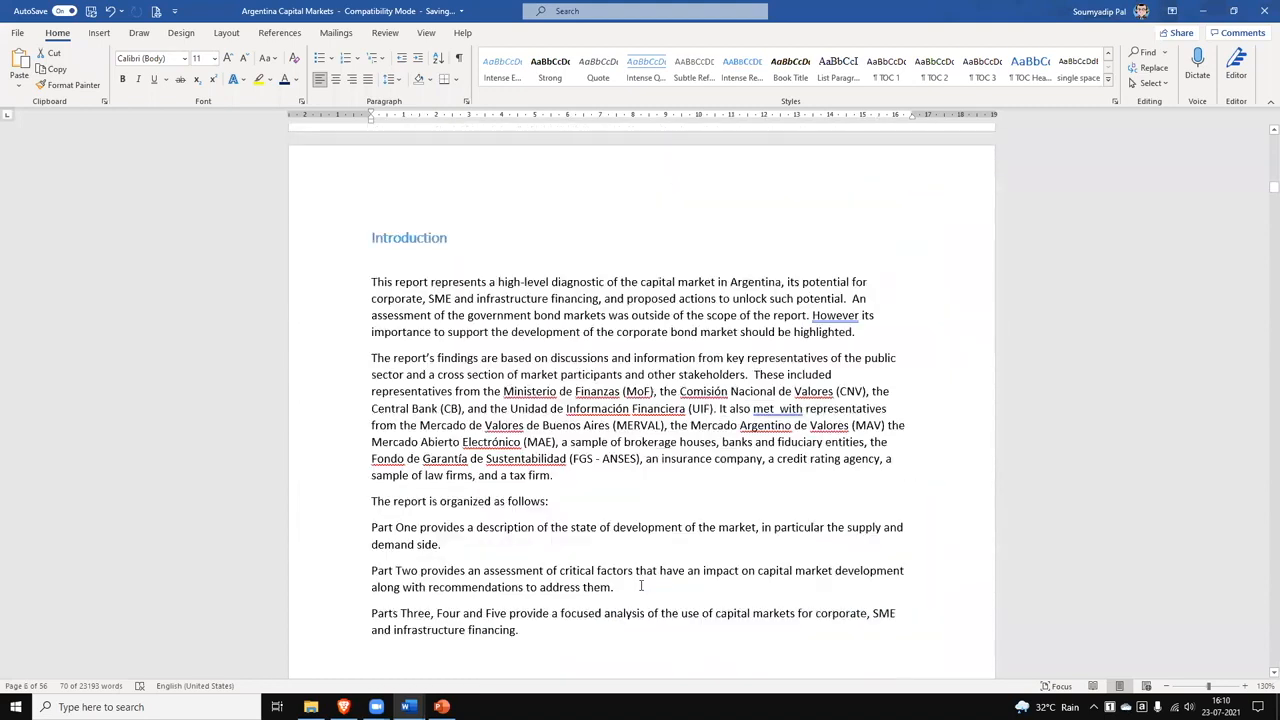
scroll(641, 587, "down", 2)
scroll(646, 588, "down", 2)
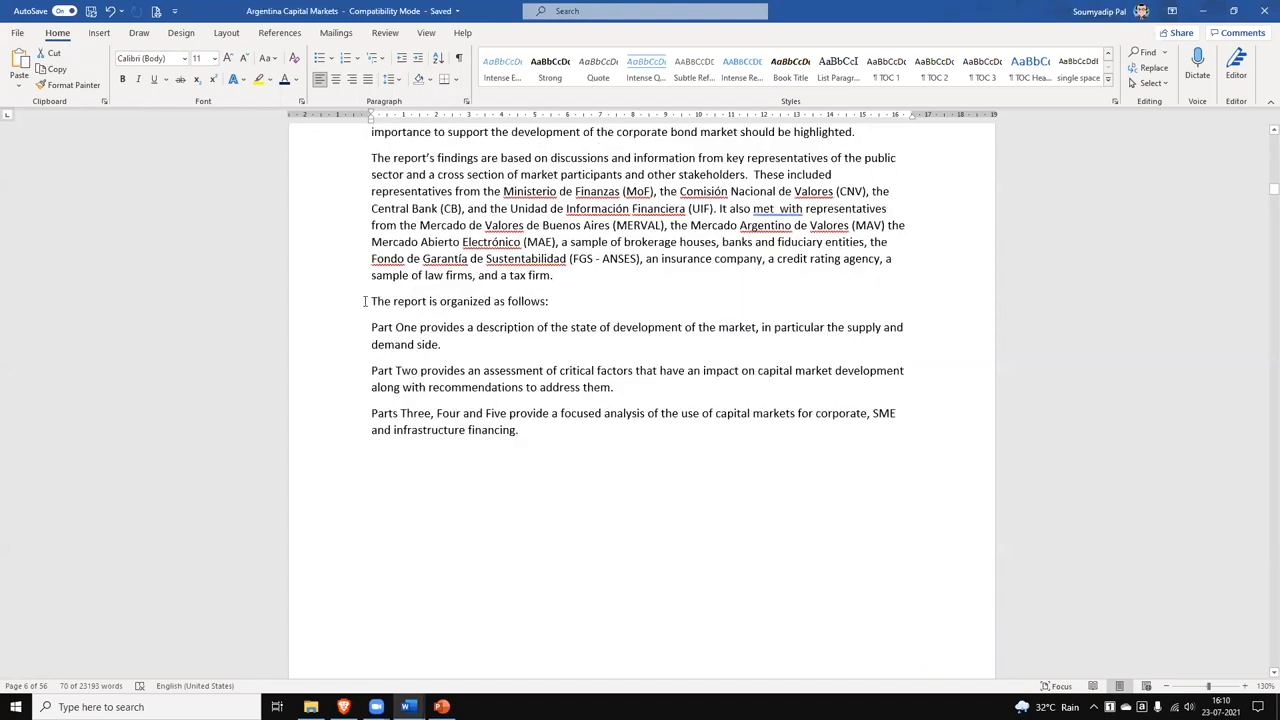
left_click_drag(365, 301, 612, 465)
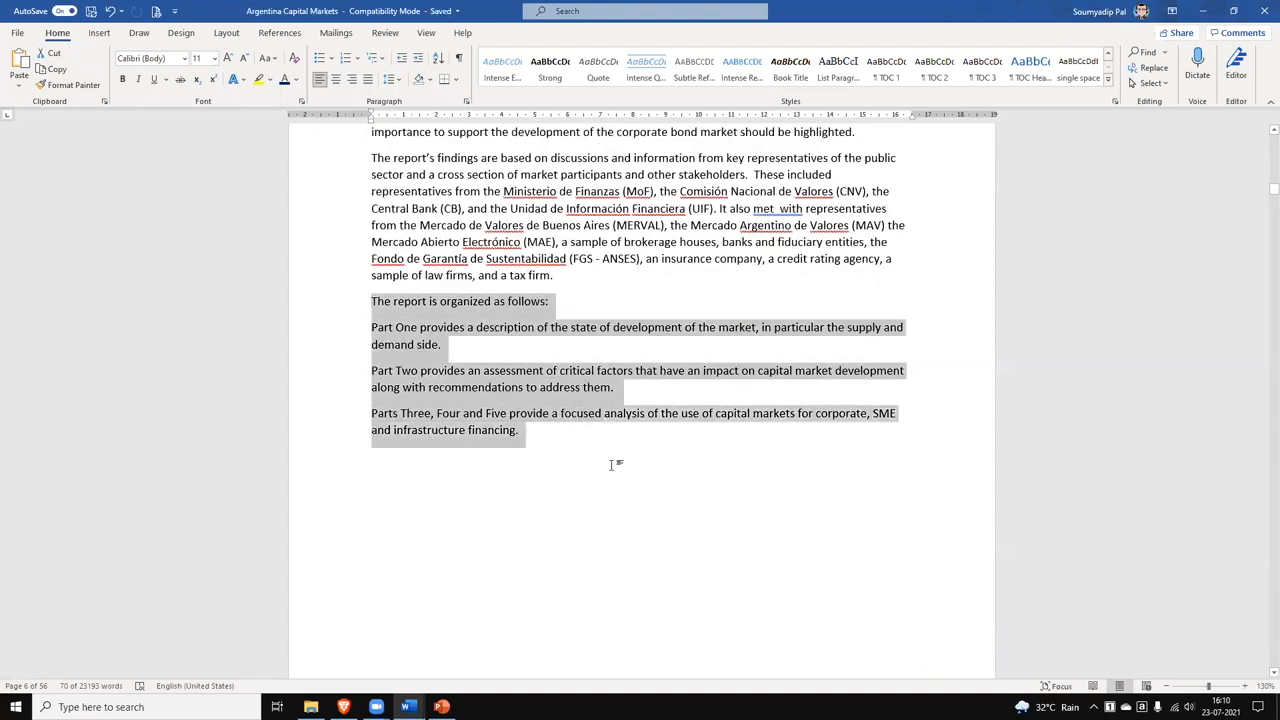
left_click(594, 452)
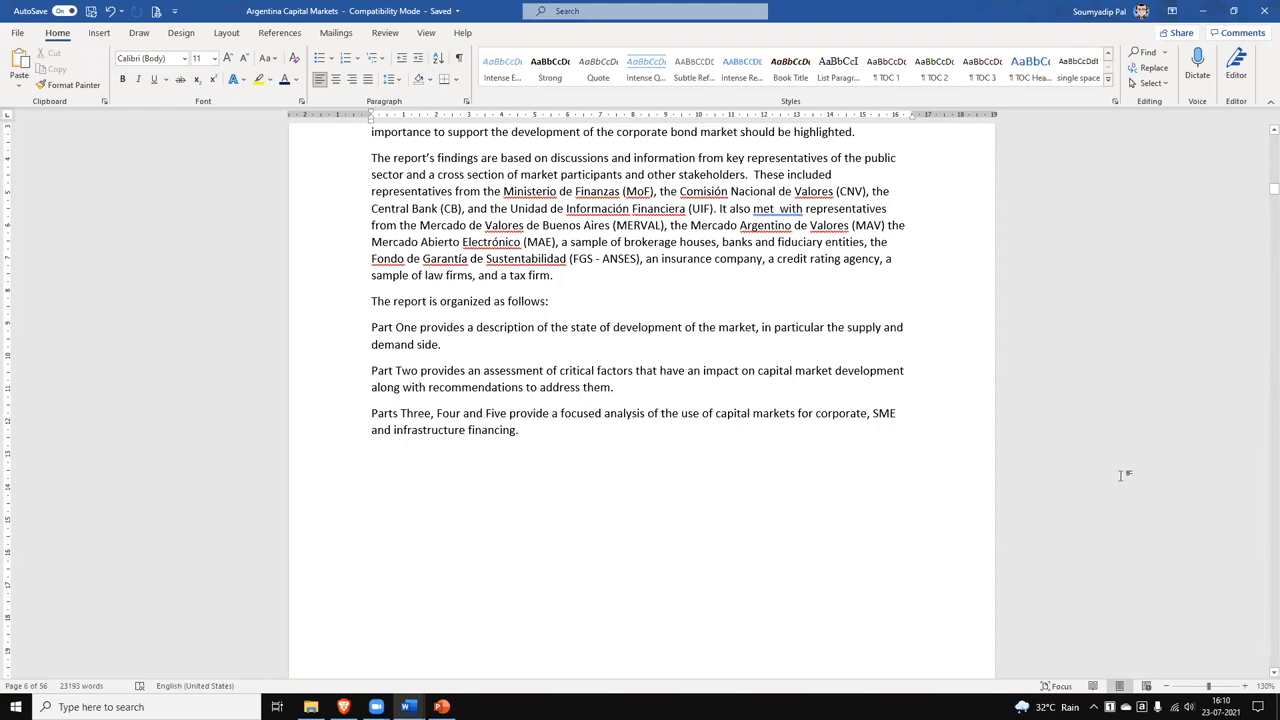
- Merge the Introduction paragraphs beginning "Part One", "Part Two" and "Parts Three, Four and Five" into a single paragraph
left_click(372, 371)
key("BackSpace")
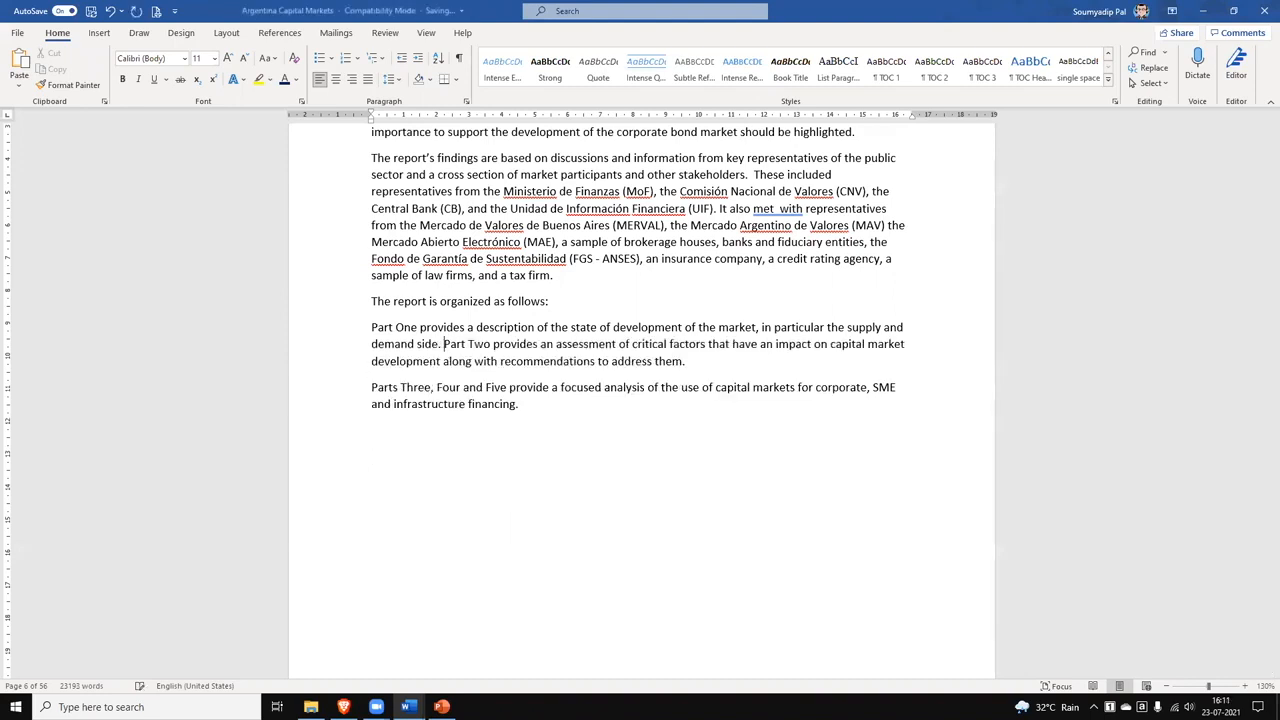
left_click(437, 387)
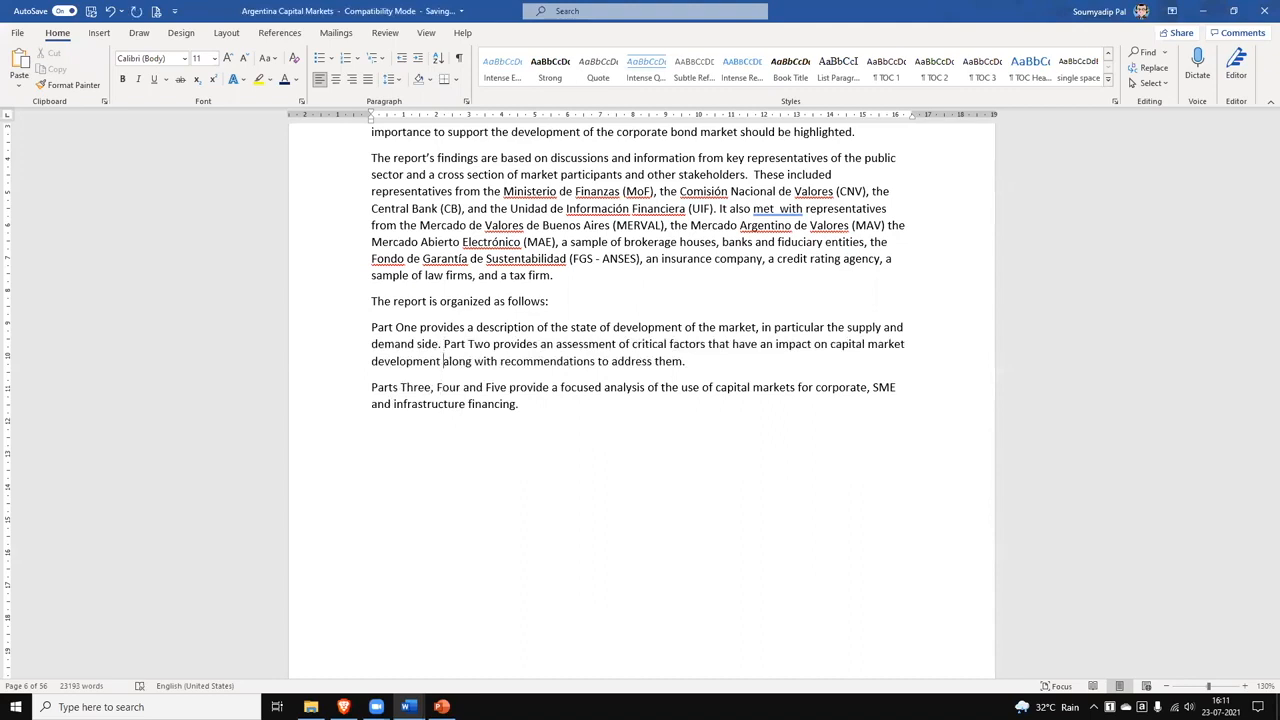
left_click(372, 387)
key("BackSpace")
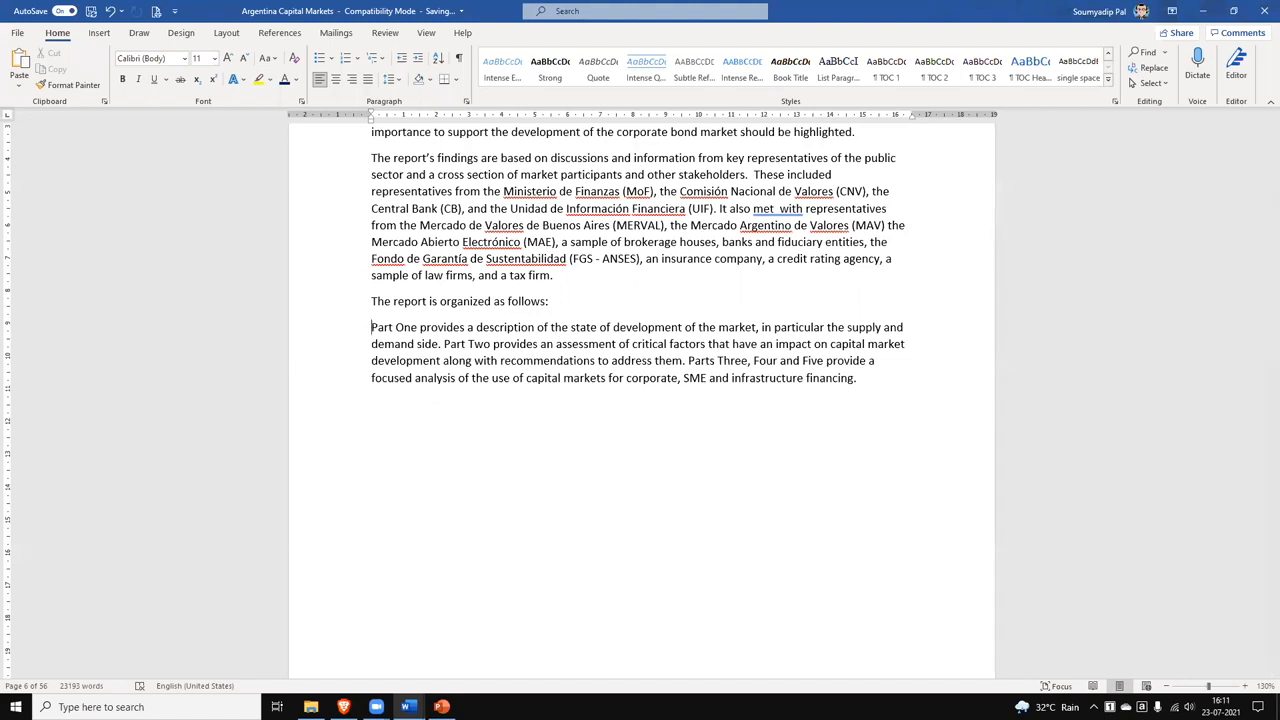
- Join the "Part One" paragraph to "The report is organized as follows:" and bold "Part One", "Part Two" and "Parts Three, Four and Five"
key("BackSpace")
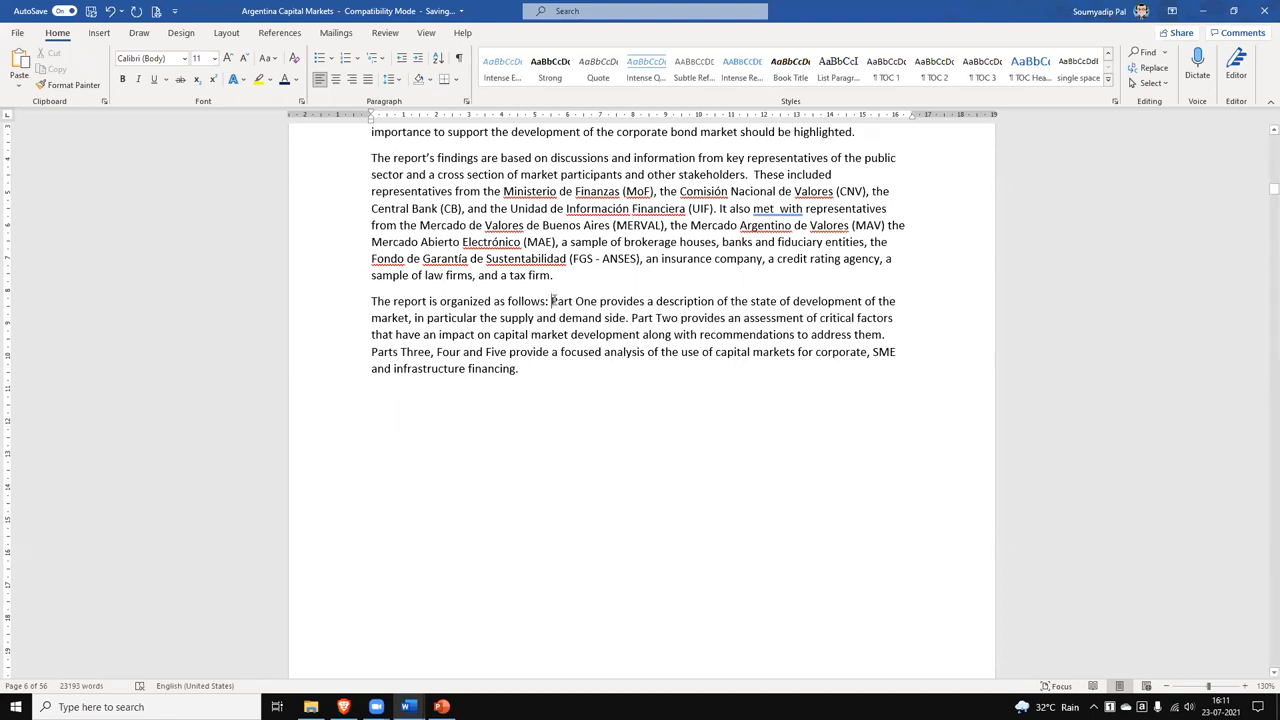
left_click_drag(598, 304, 549, 304)
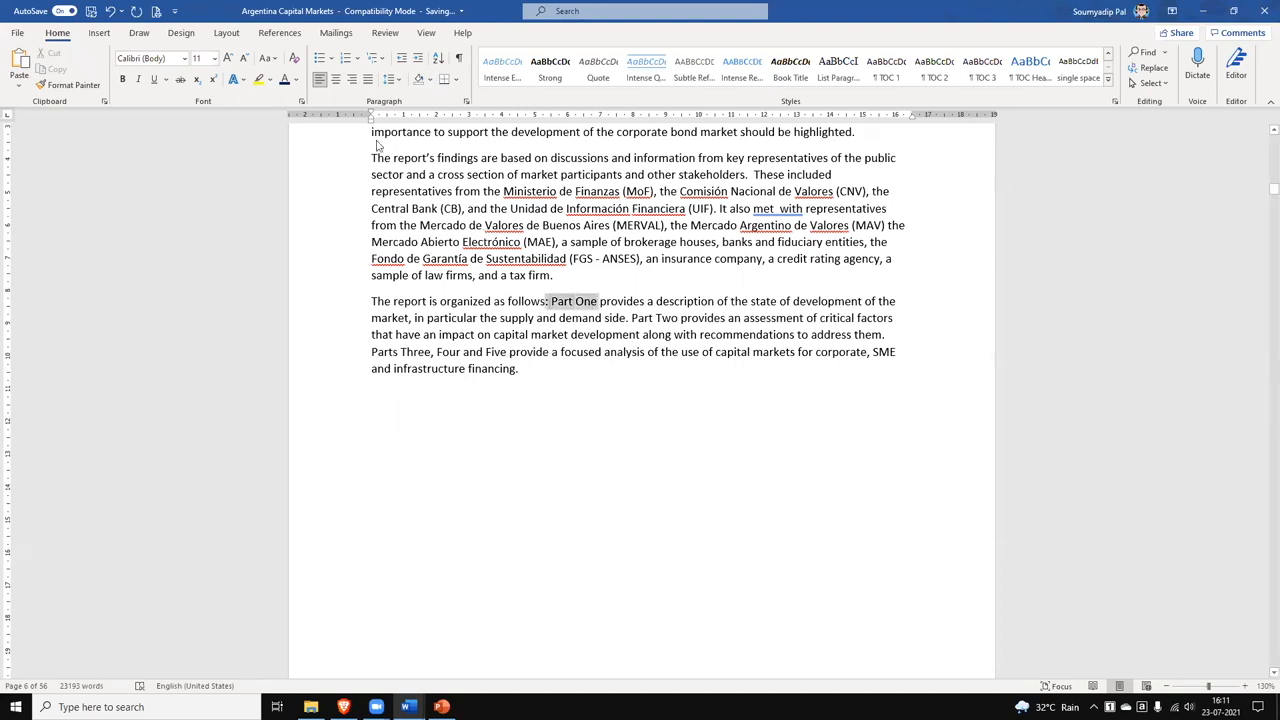
left_click(122, 79)
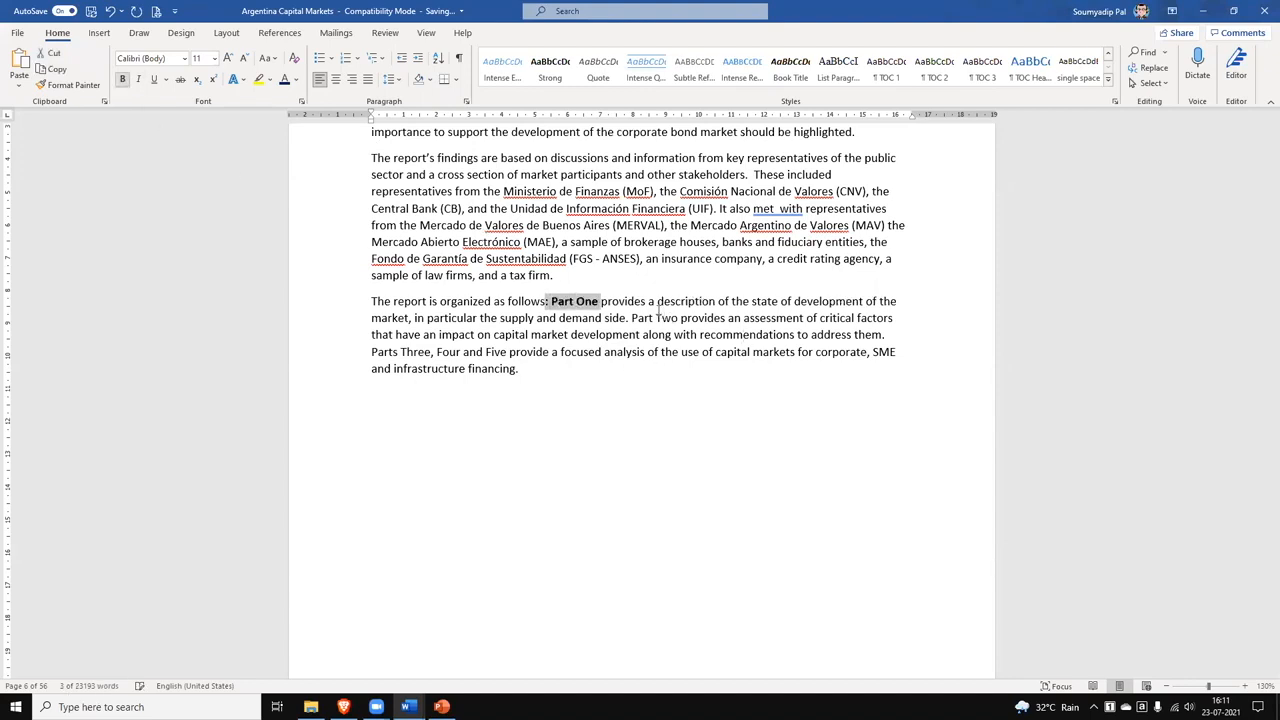
left_click_drag(678, 320, 631, 319)
key("ctrl+b")
left_click_drag(371, 352, 507, 353)
key("ctrl+b")
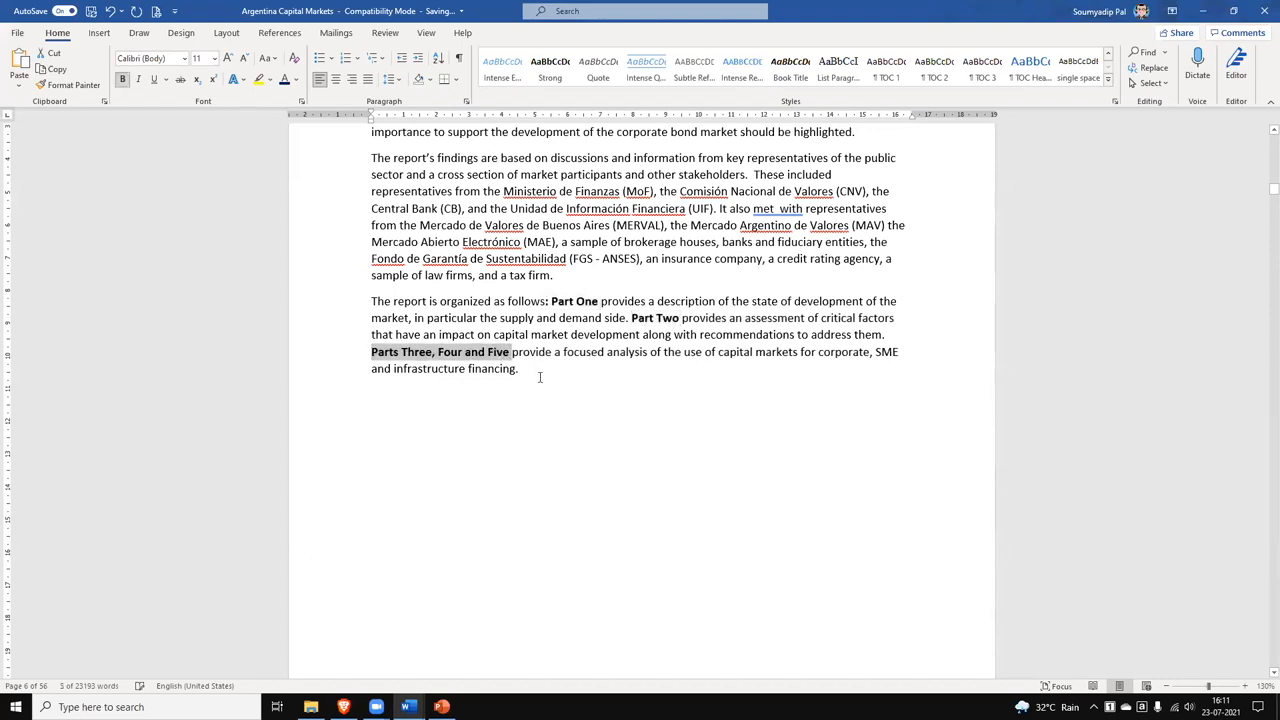
left_click(548, 391)
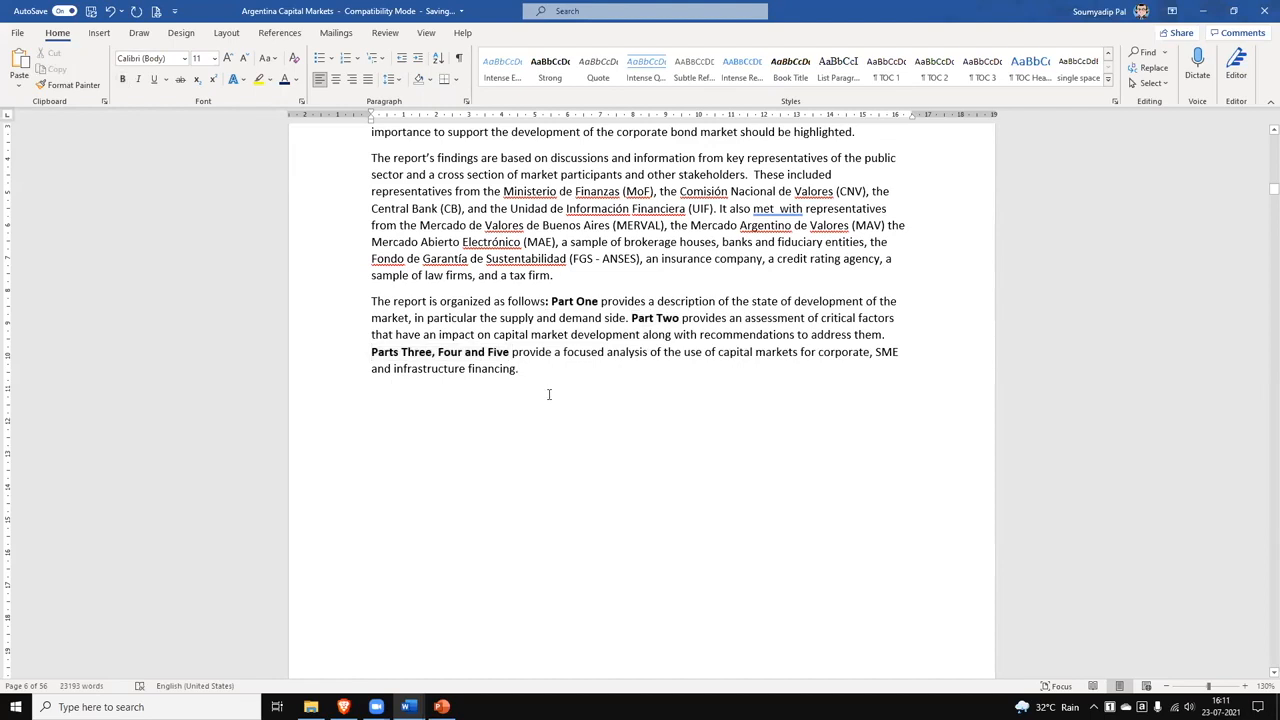
- Undo the bold formatting of the part names and split "Part One" back into its own paragraph
key("ctrl+z")
key("ctrl+z")
key("ctrl+z")
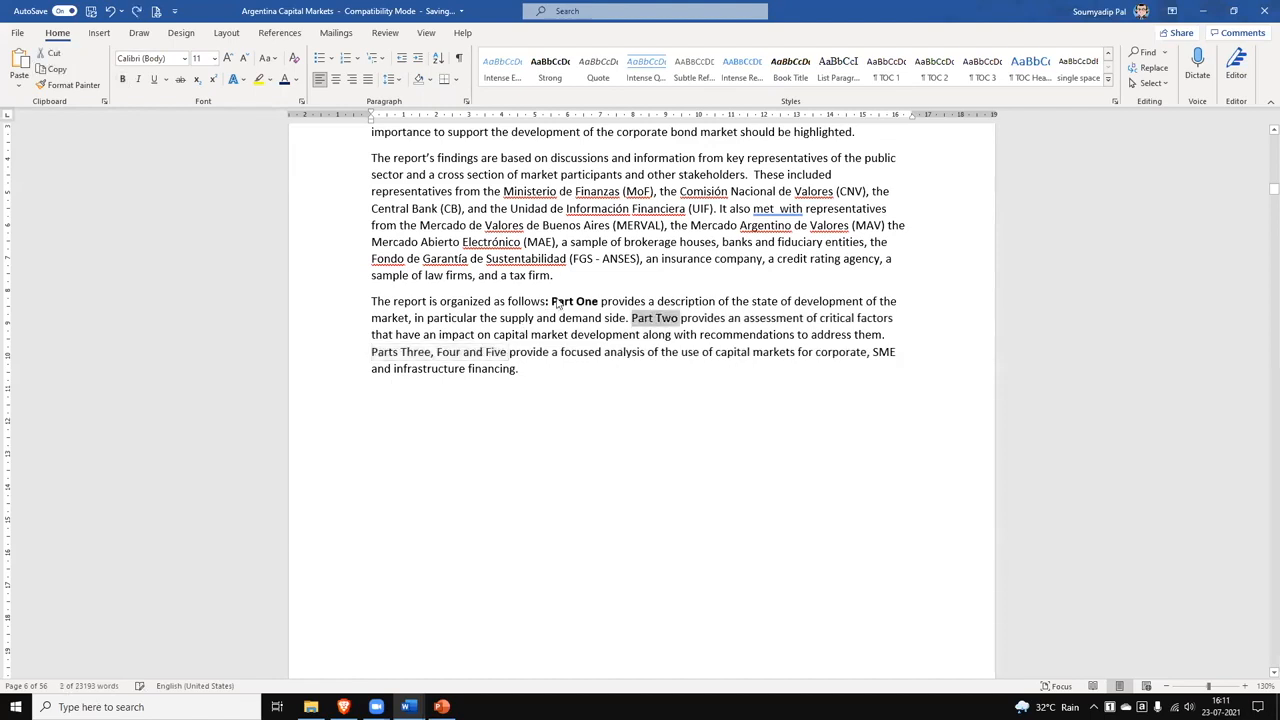
left_click(558, 301)
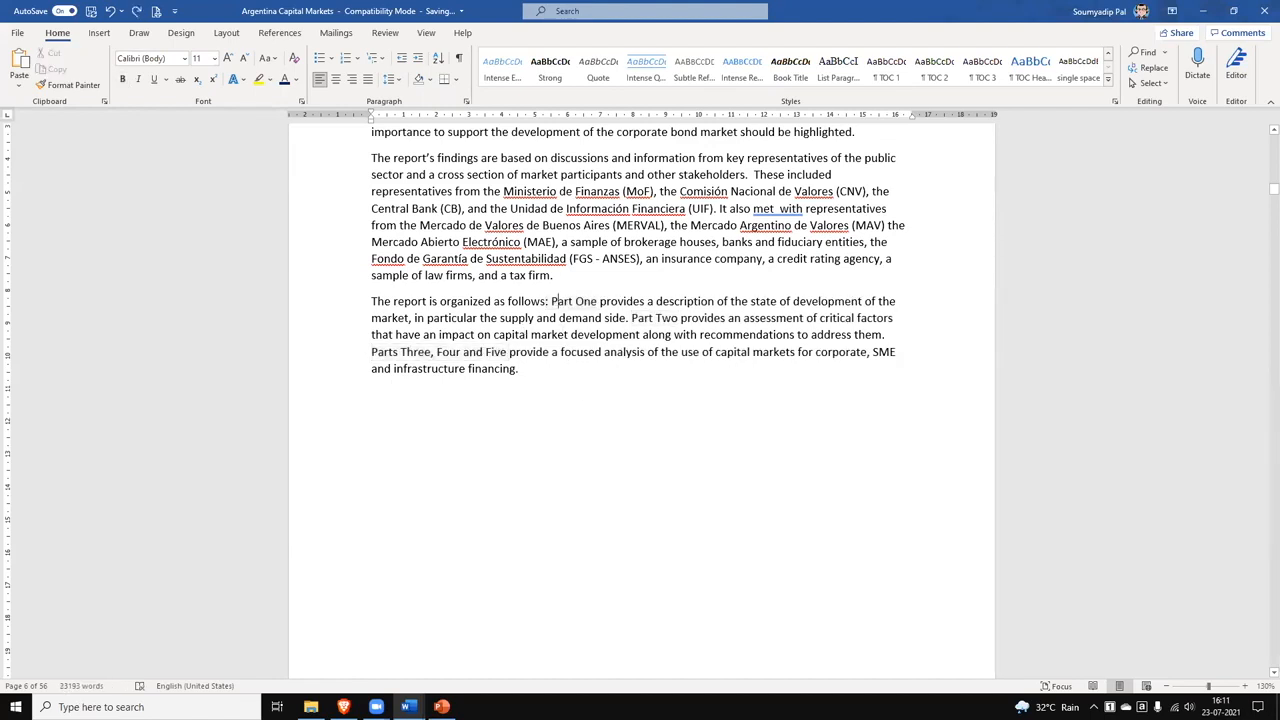
key("Return")
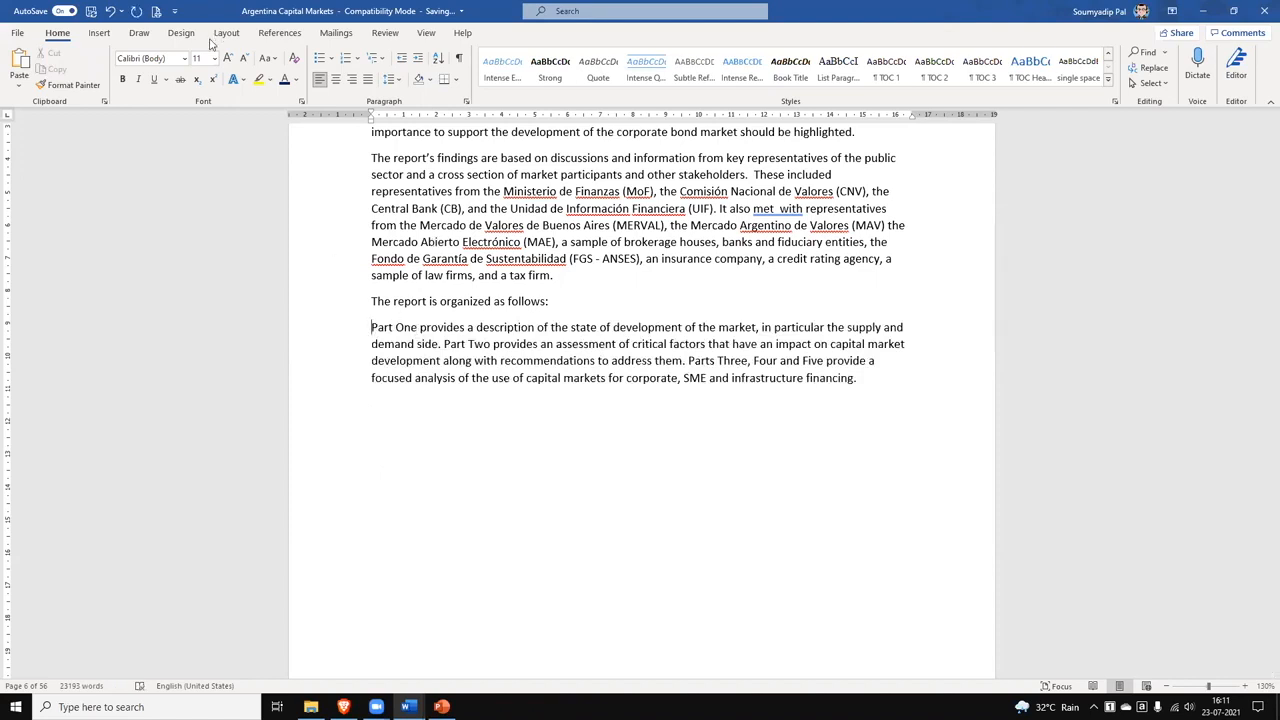
- Turn the paragraph into a bulleted list with separate items for "Part One", "Part Two" and "Parts Three, Four and Five"
left_click(320, 60)
left_click(574, 344)
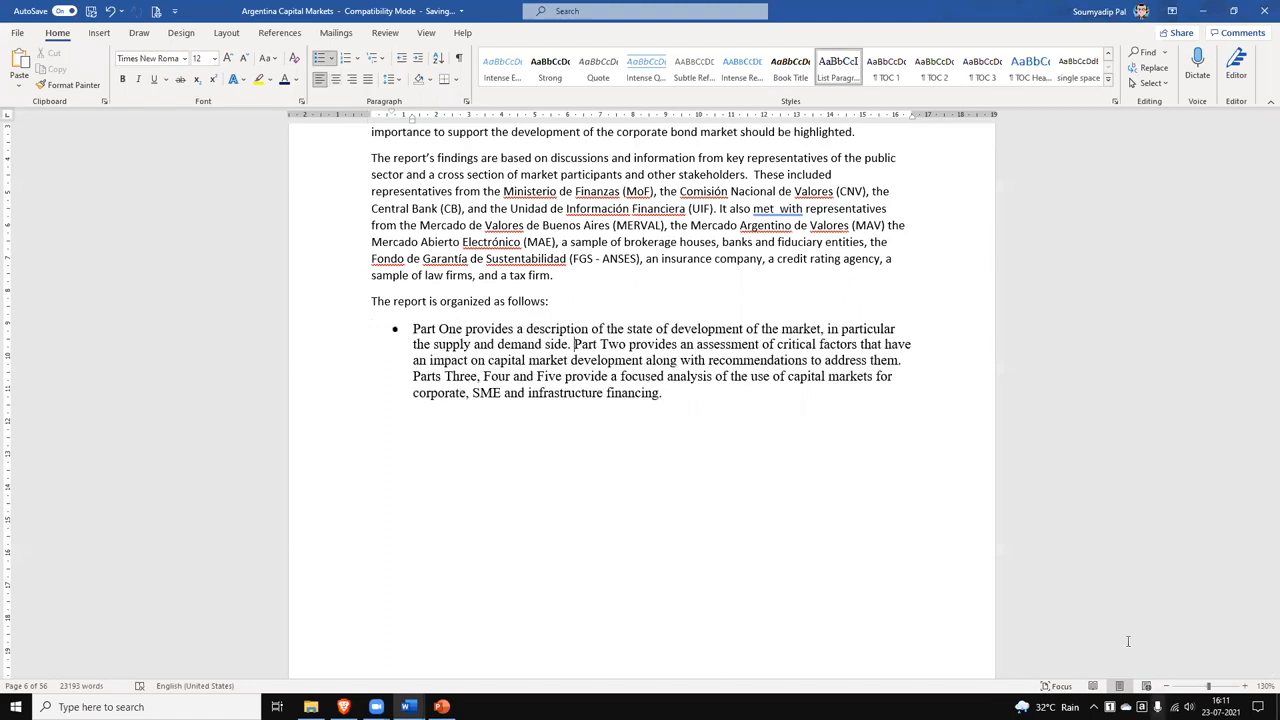
key("Return")
left_click(747, 379)
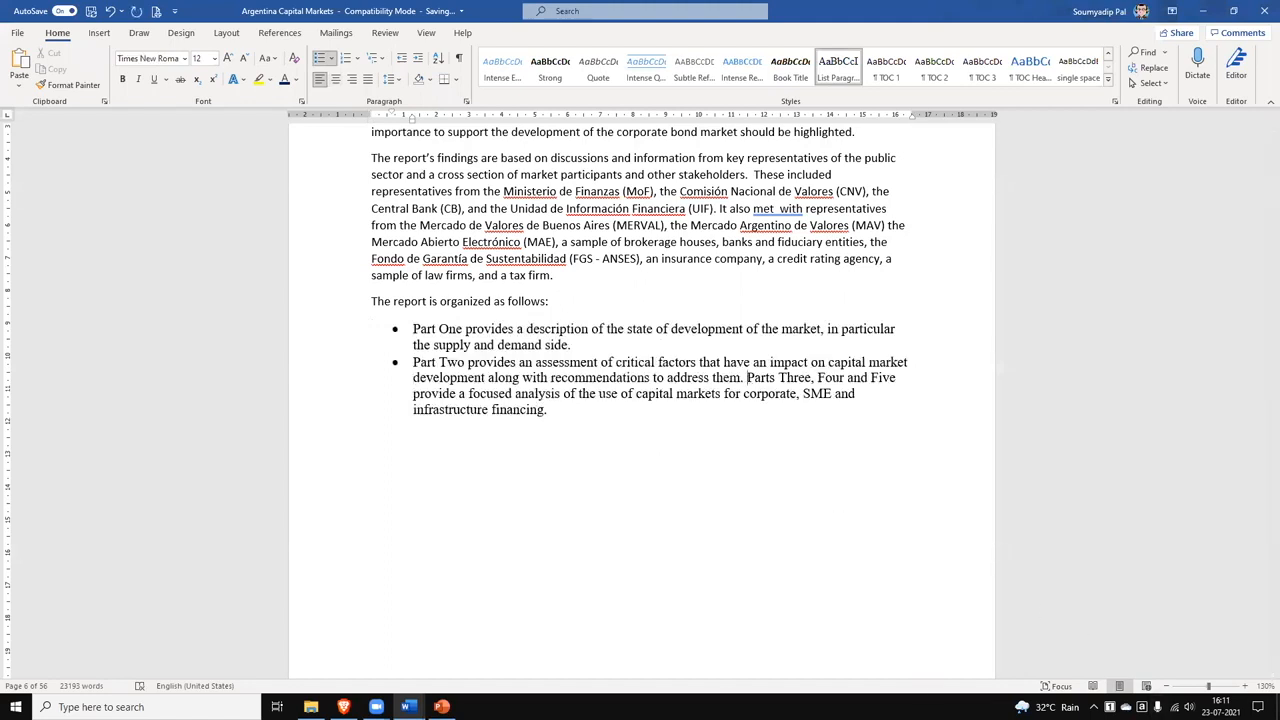
key("Return")
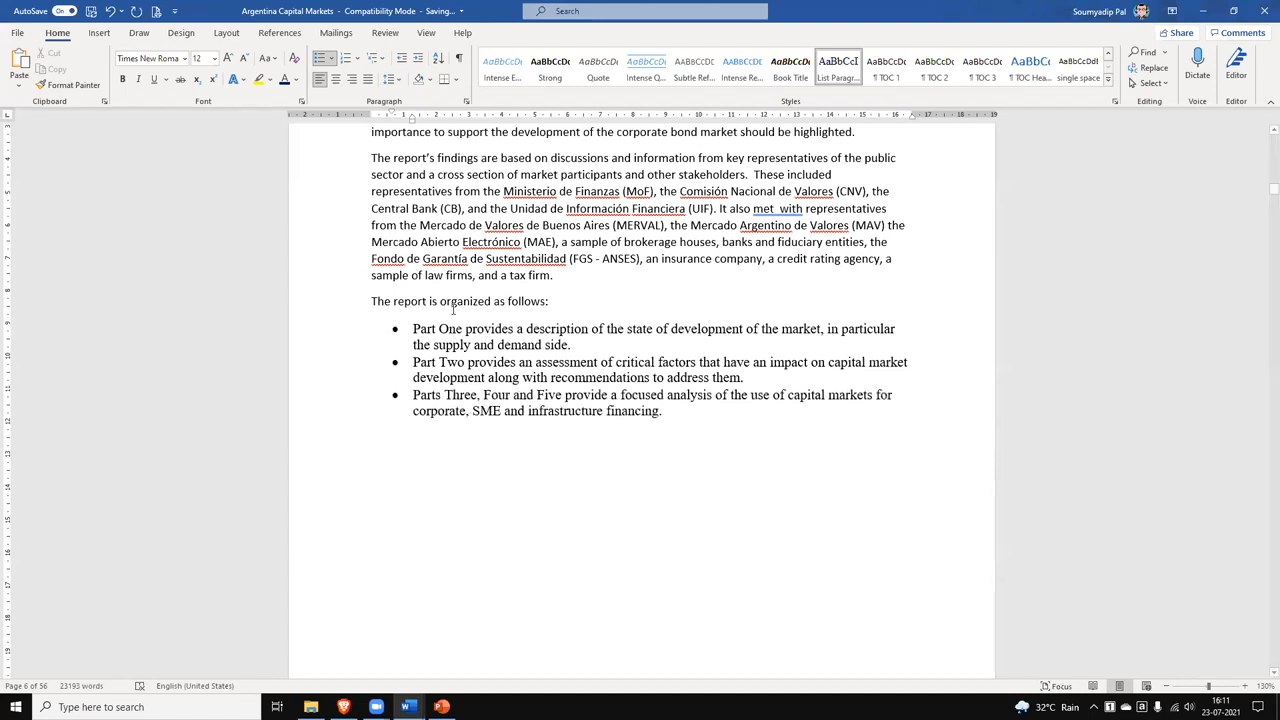
- Underline "Part One", "Part Two" and "Parts Three, Four and Five" at the start of their bullet items
left_click_drag(463, 328, 415, 328)
key("ctrl+u")
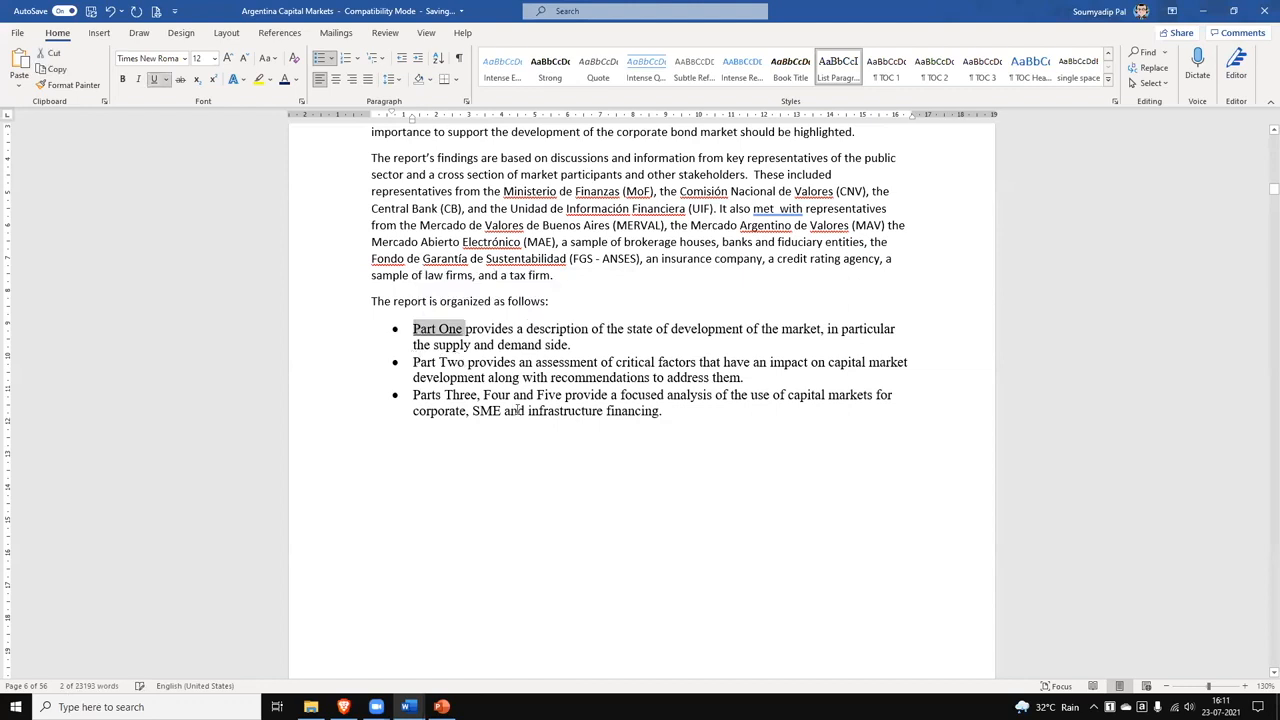
left_click_drag(465, 362, 415, 362)
key("ctrl+u")
left_click_drag(562, 395, 515, 395)
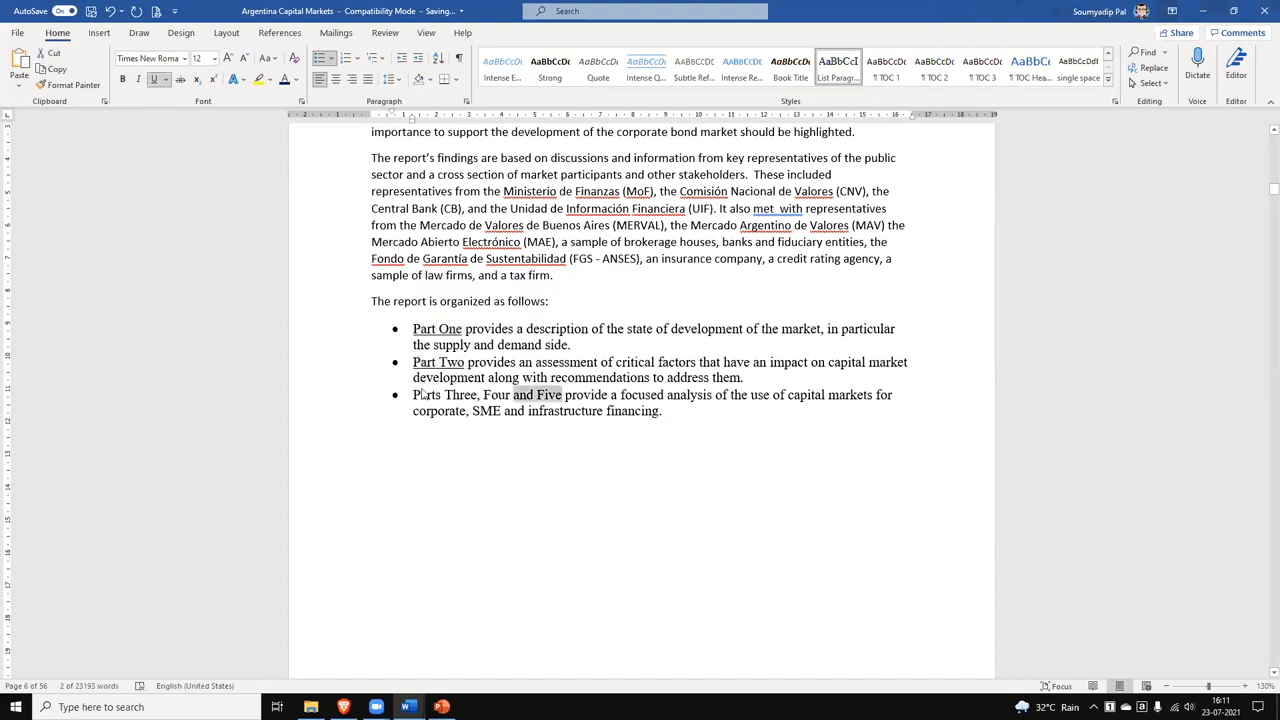
left_click(735, 417)
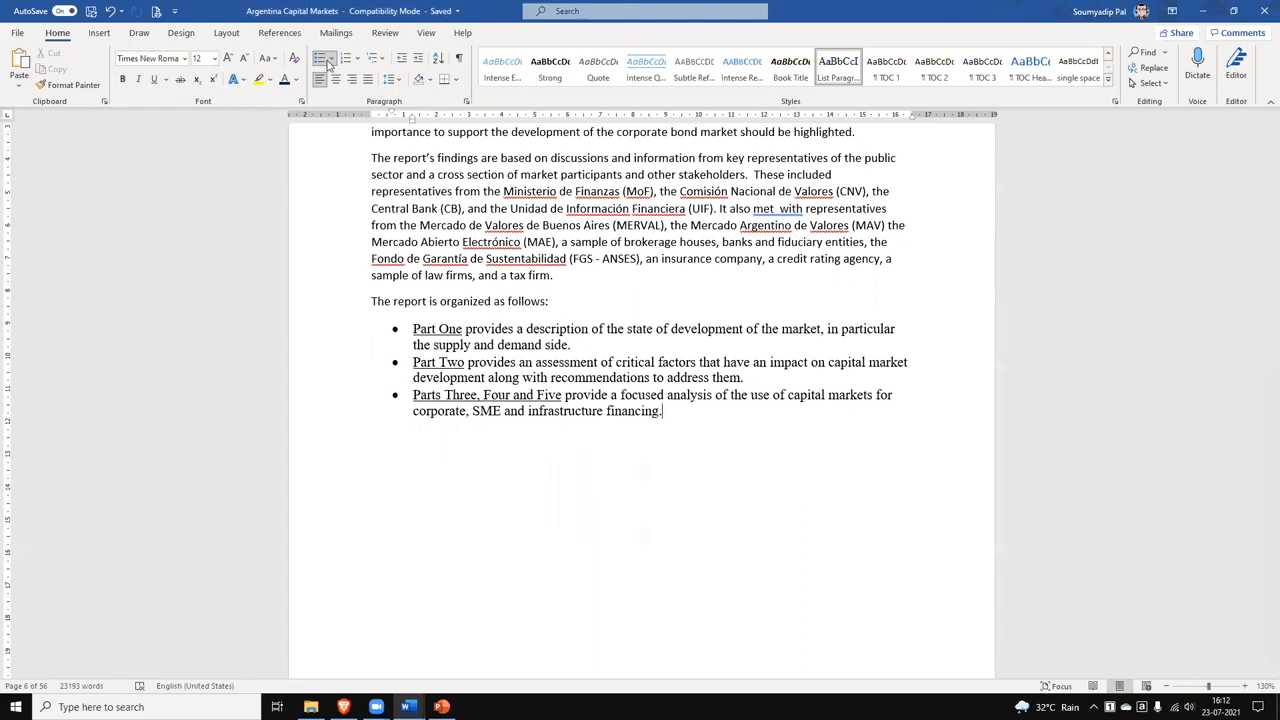
- Examine the bullet symbols and number formats available for the list of report parts
left_click(330, 60)
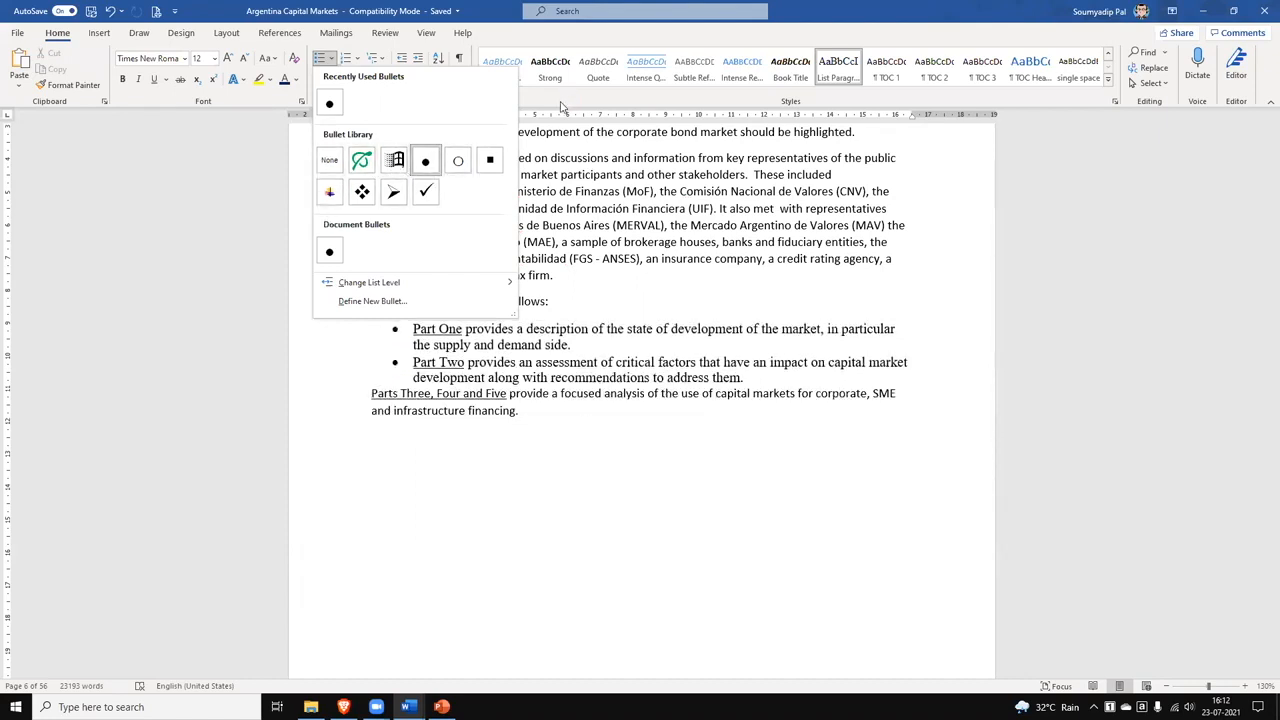
left_click(358, 62)
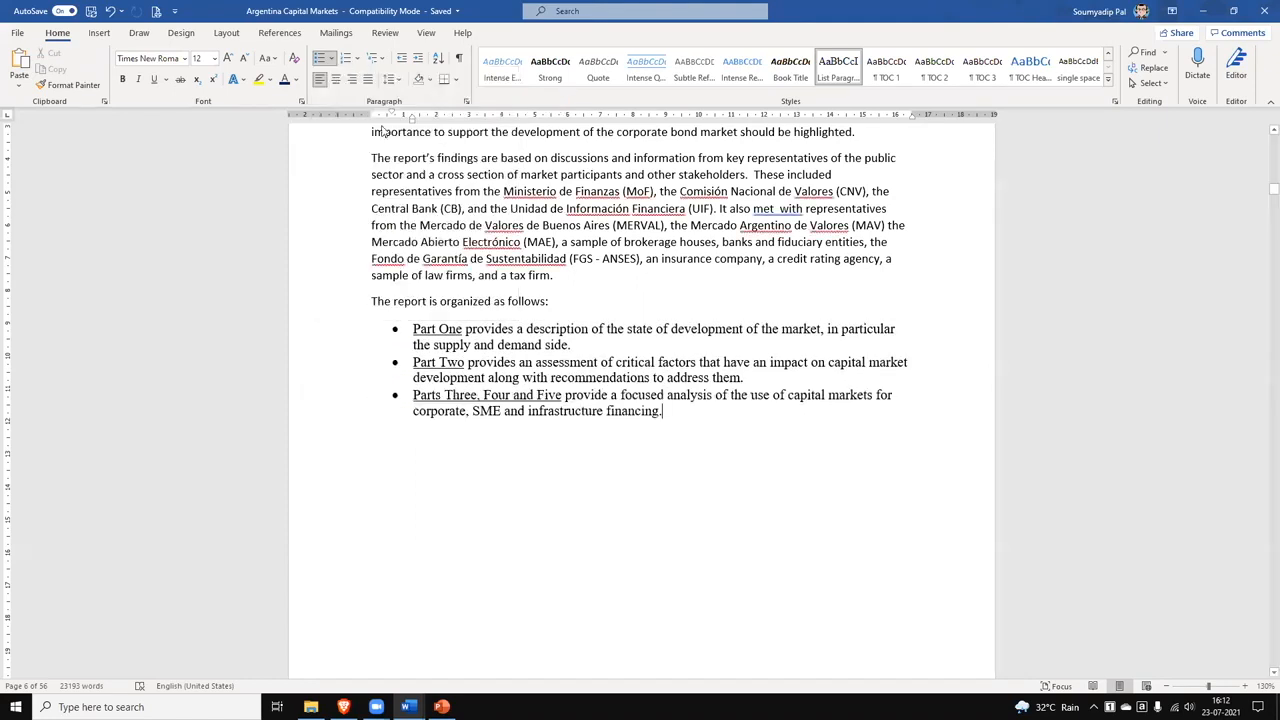
left_click(358, 62)
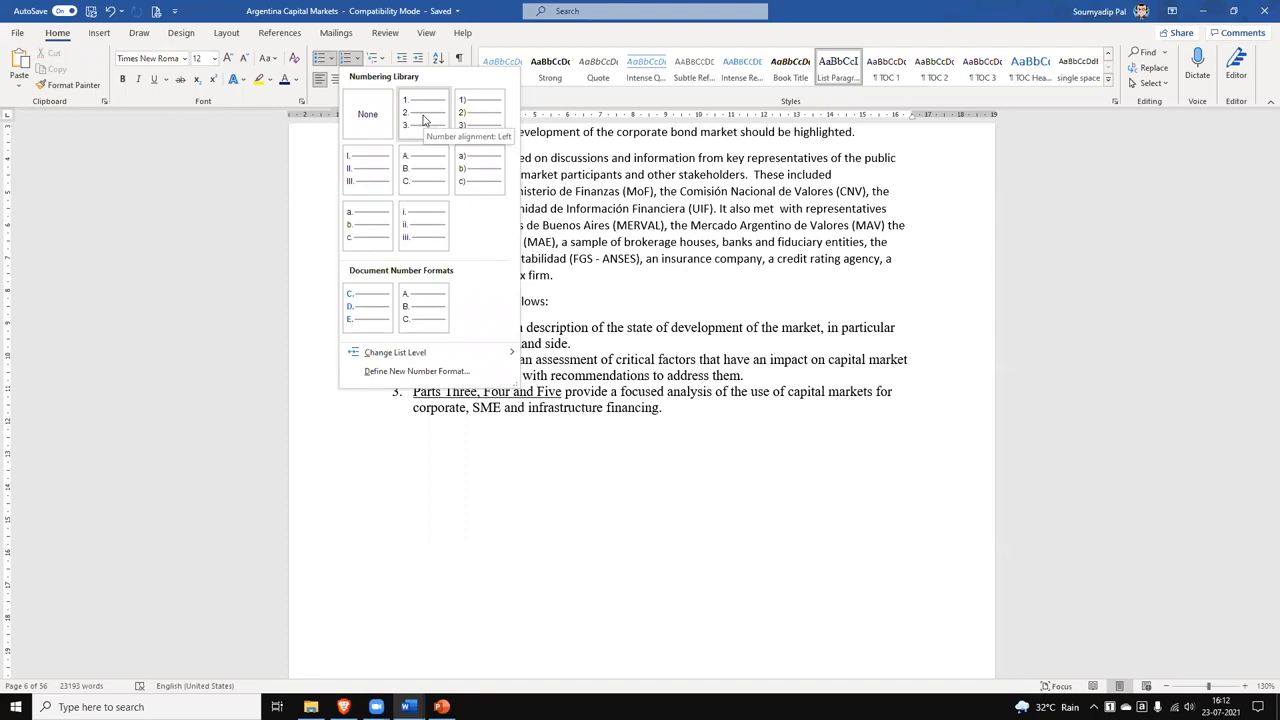
left_click(619, 106)
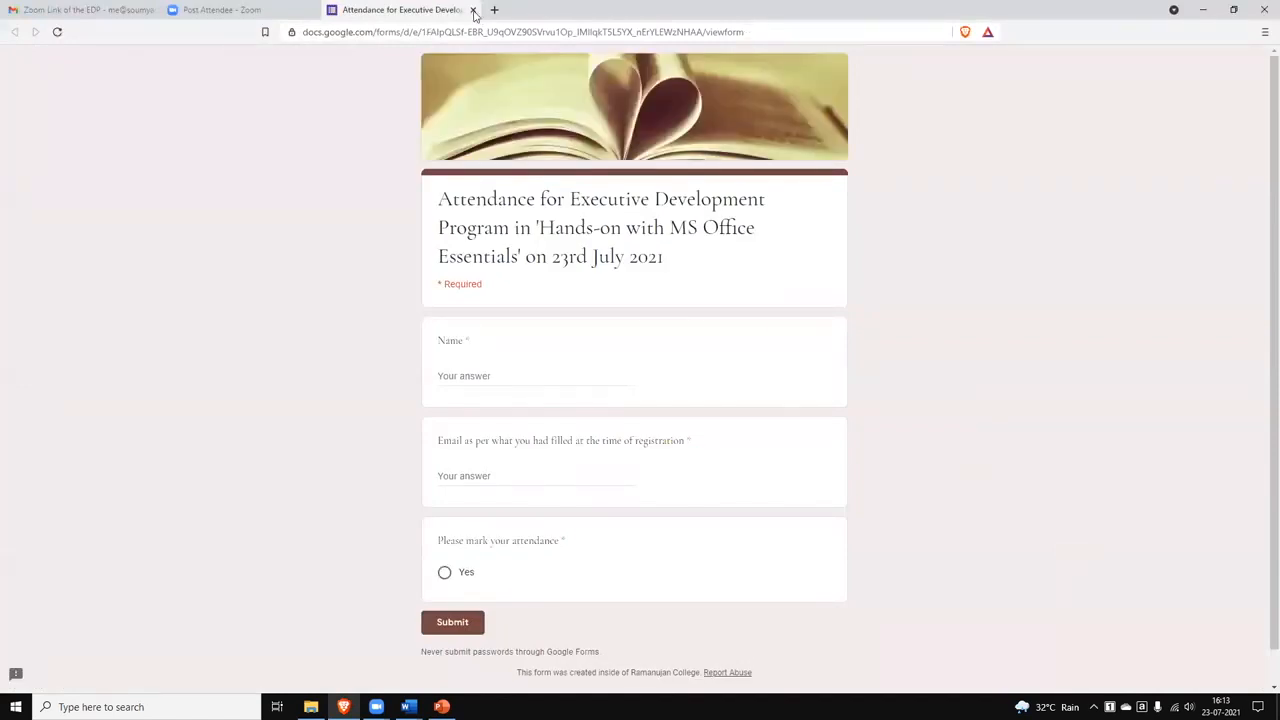
- Close the attendance form page in the browser and switch to the Argentina Capital Markets document in Word
key("ctrl+w")
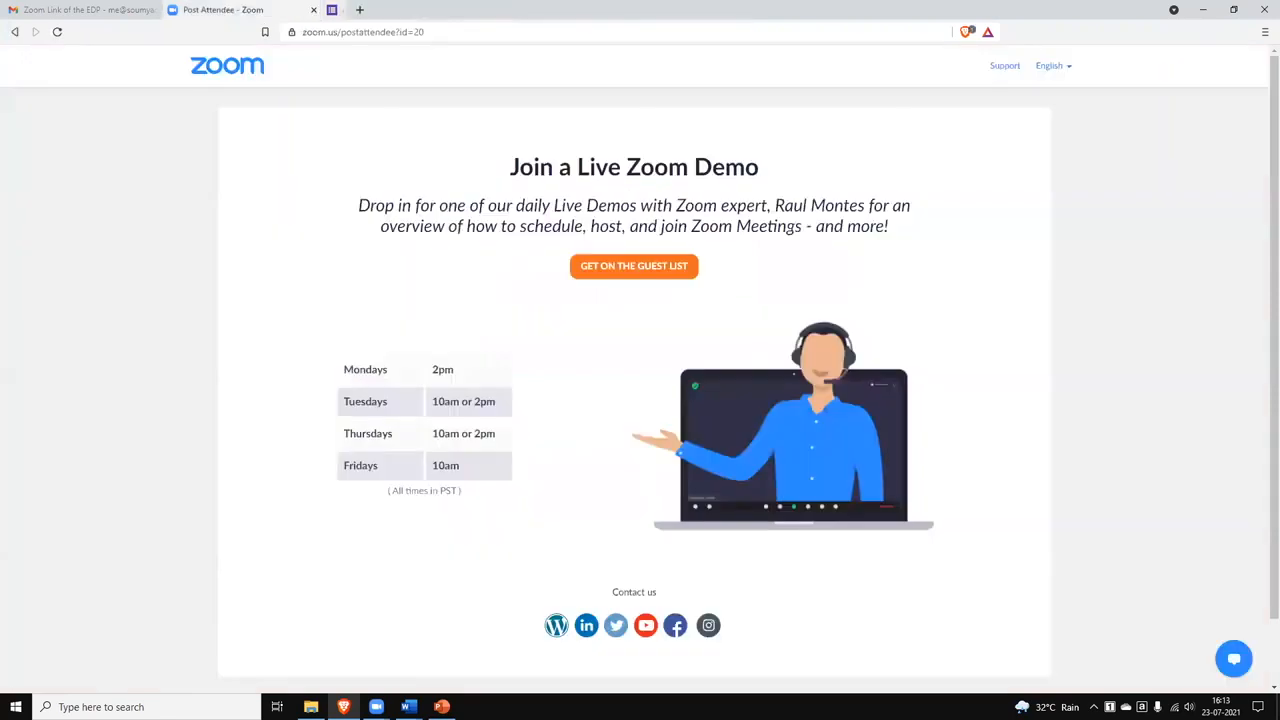
mouse_move(441, 706)
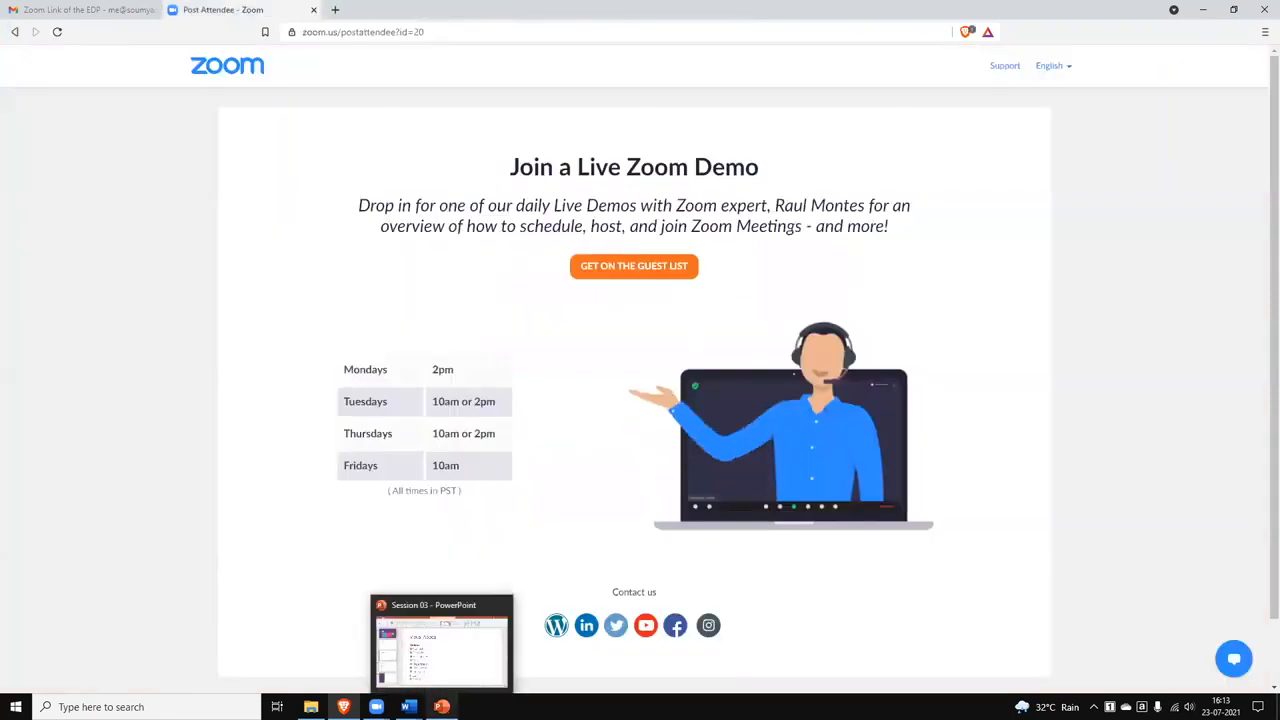
mouse_move(376, 706)
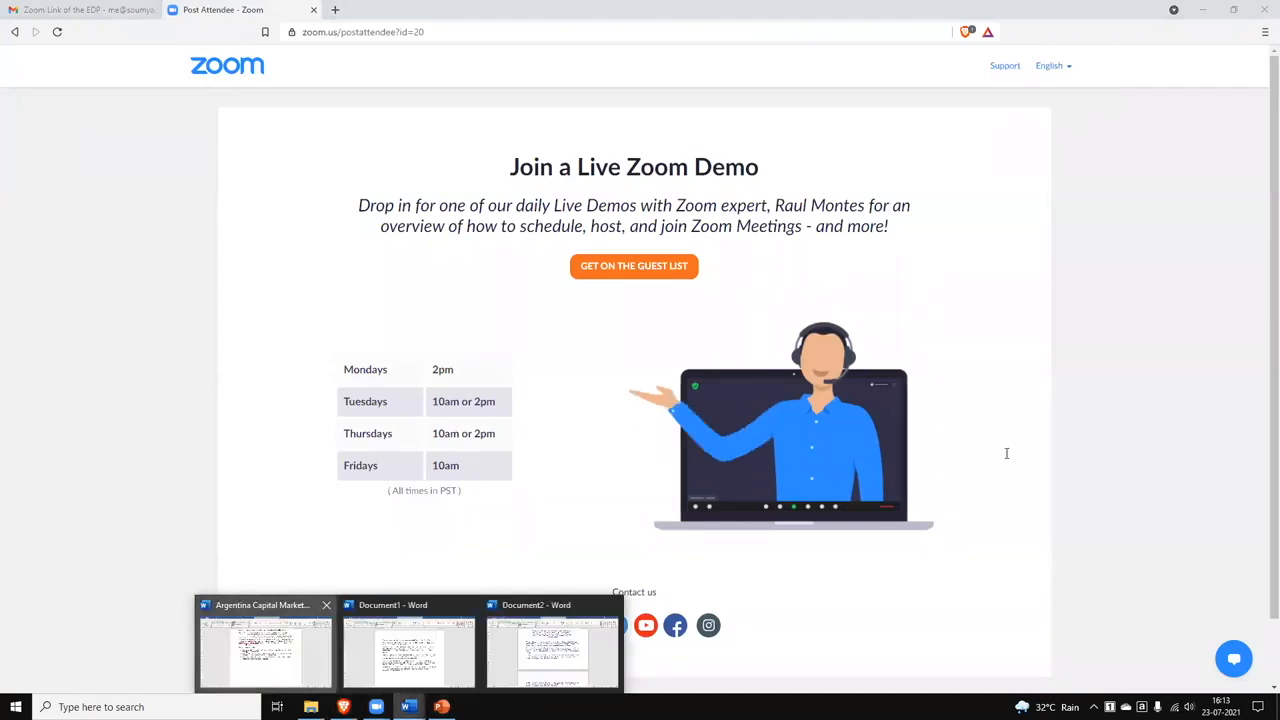
left_click(265, 651)
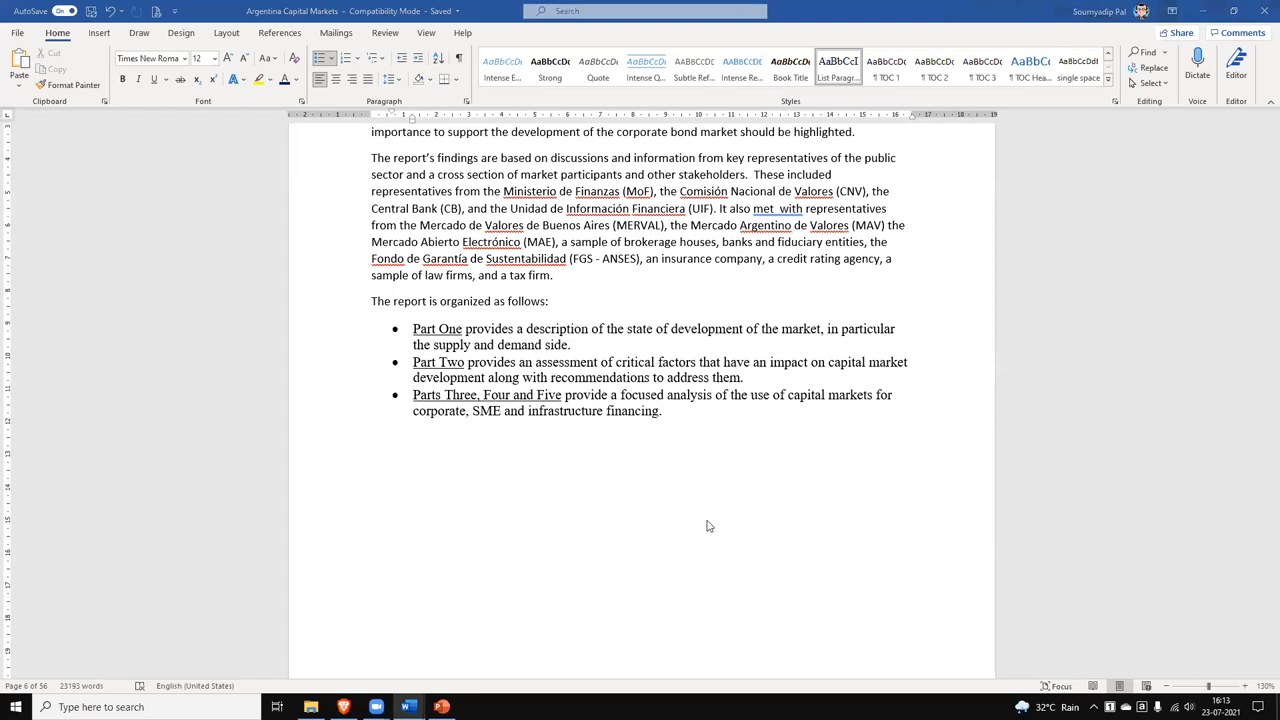
- Open the header of the Introduction page, view the headers and footers around it, and close header editing
scroll(707, 527, "up", 5)
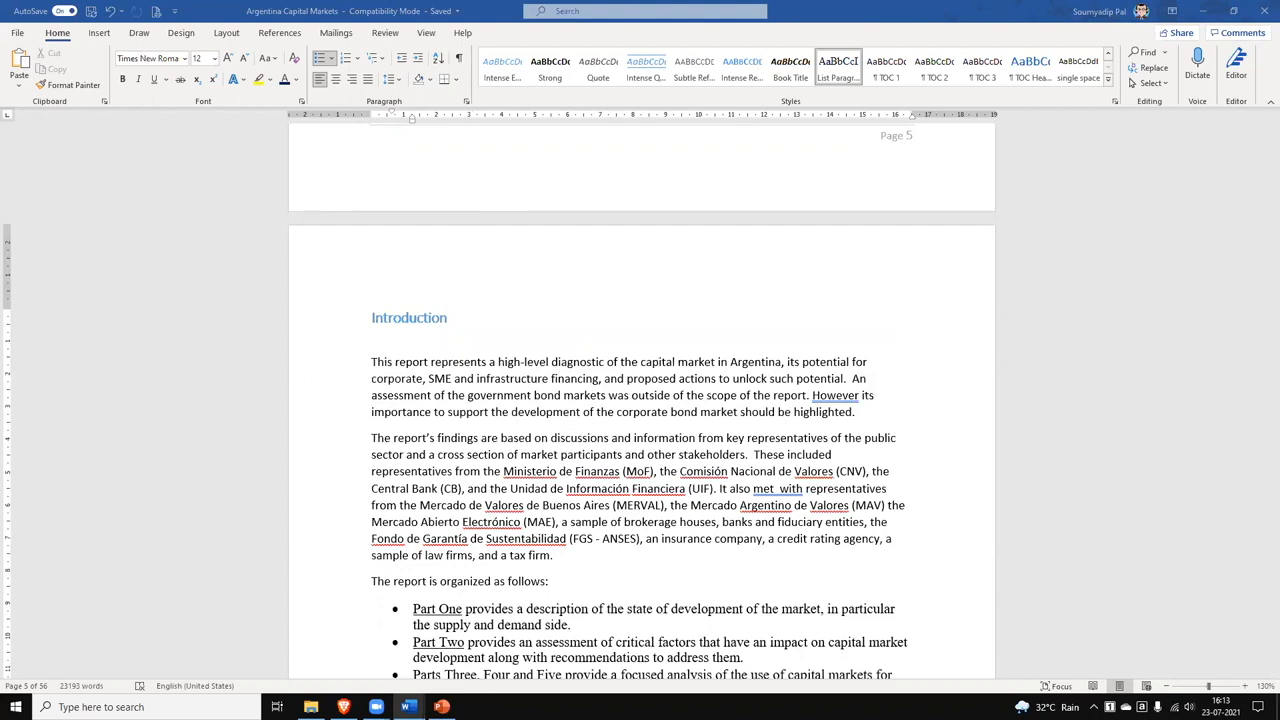
double_click(480, 250)
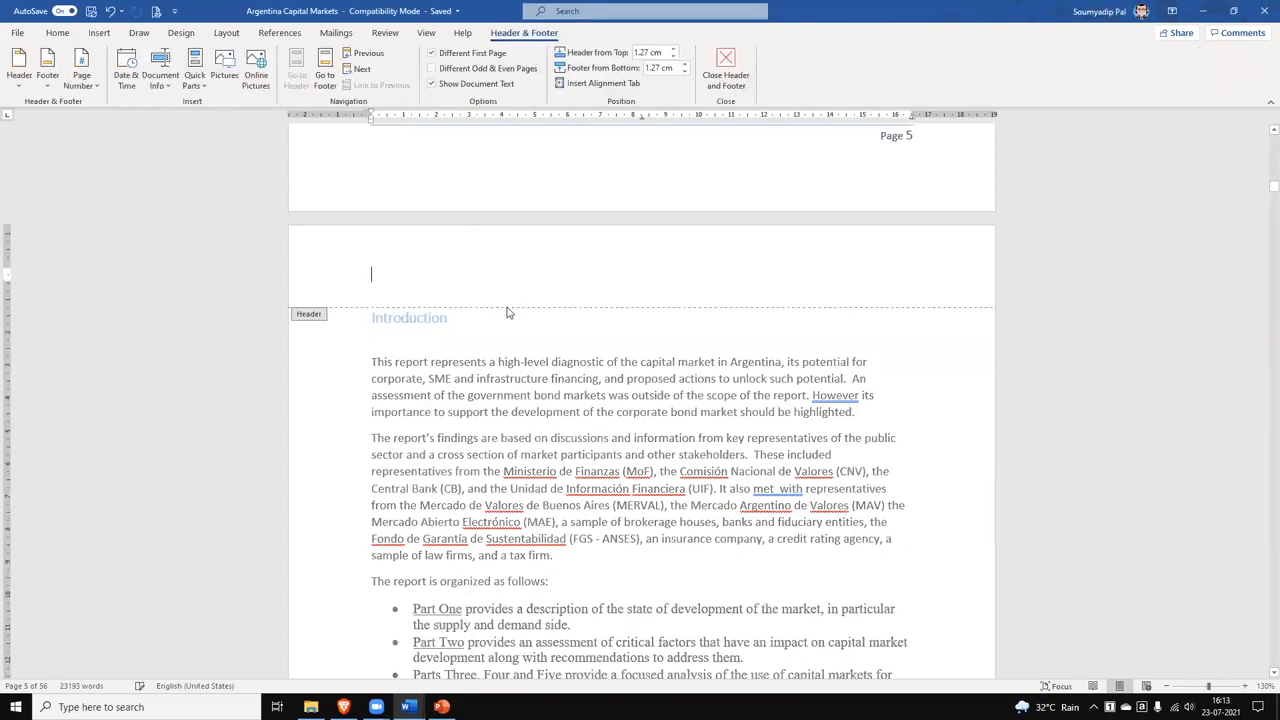
scroll(478, 412, "down", 5)
scroll(477, 405, "down", 6)
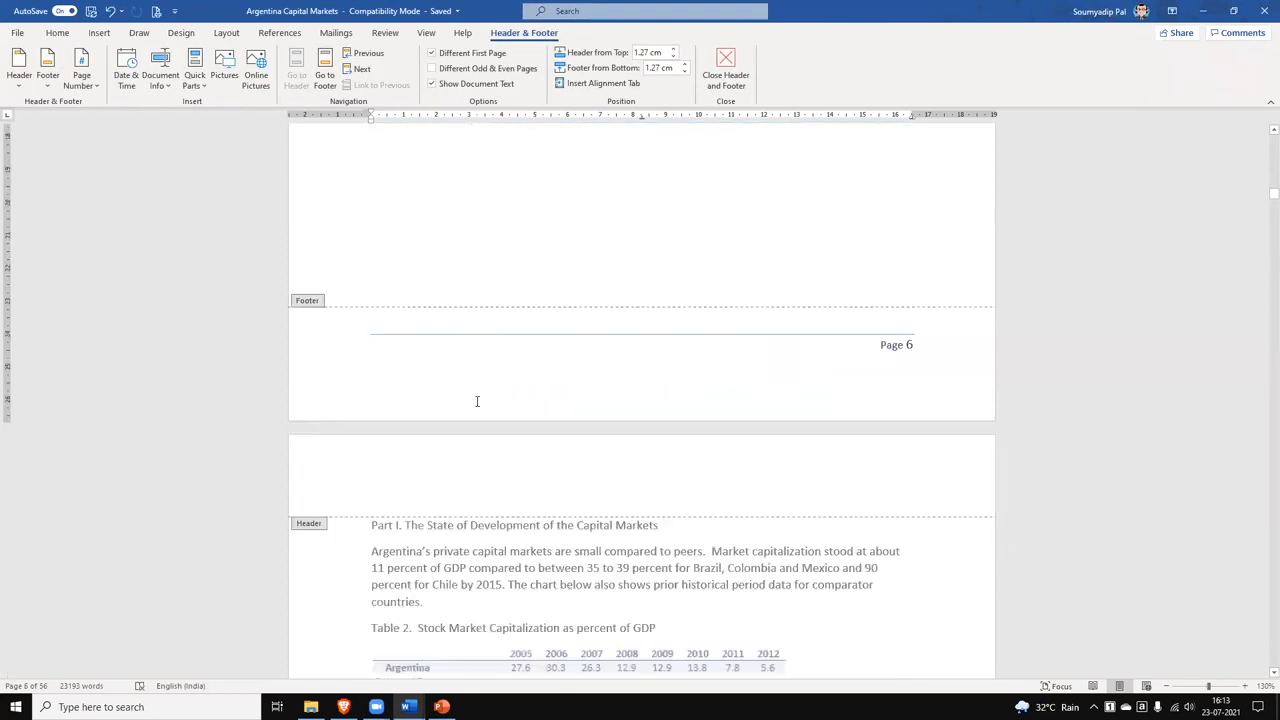
scroll(474, 406, "up", 3)
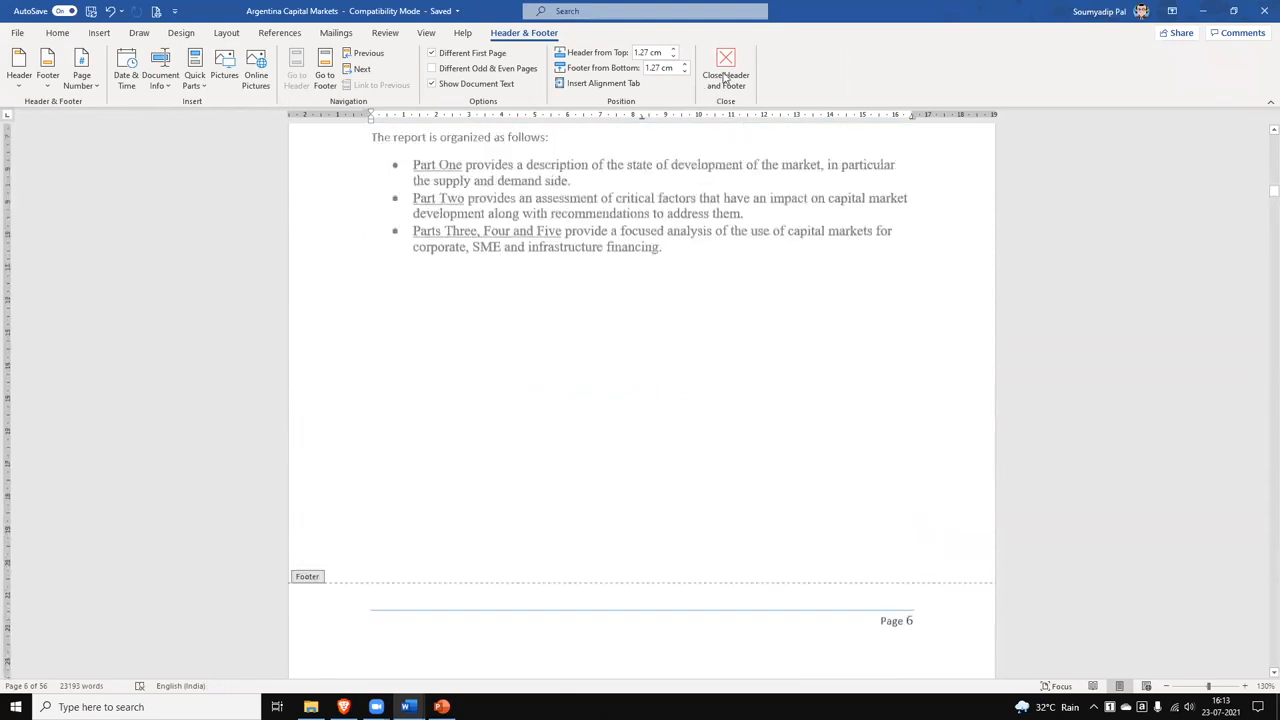
scroll(725, 78, "up", 5)
scroll(706, 67, "up", 1)
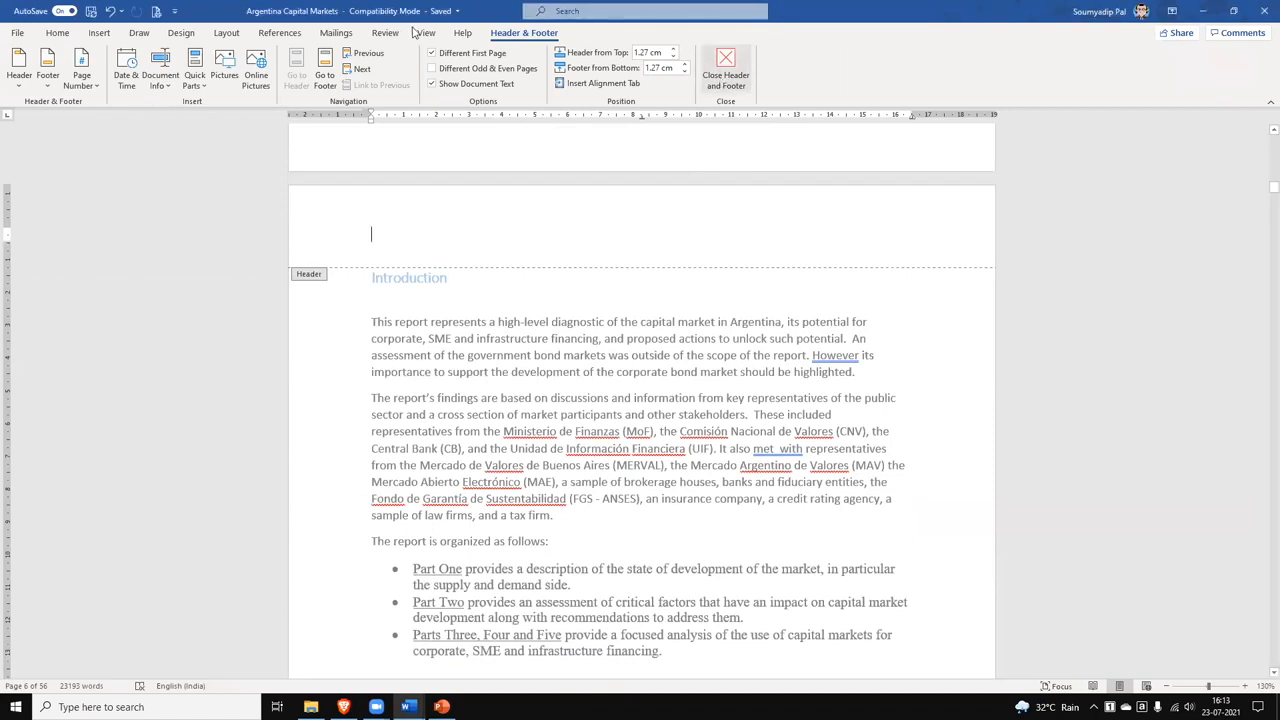
key("Escape")
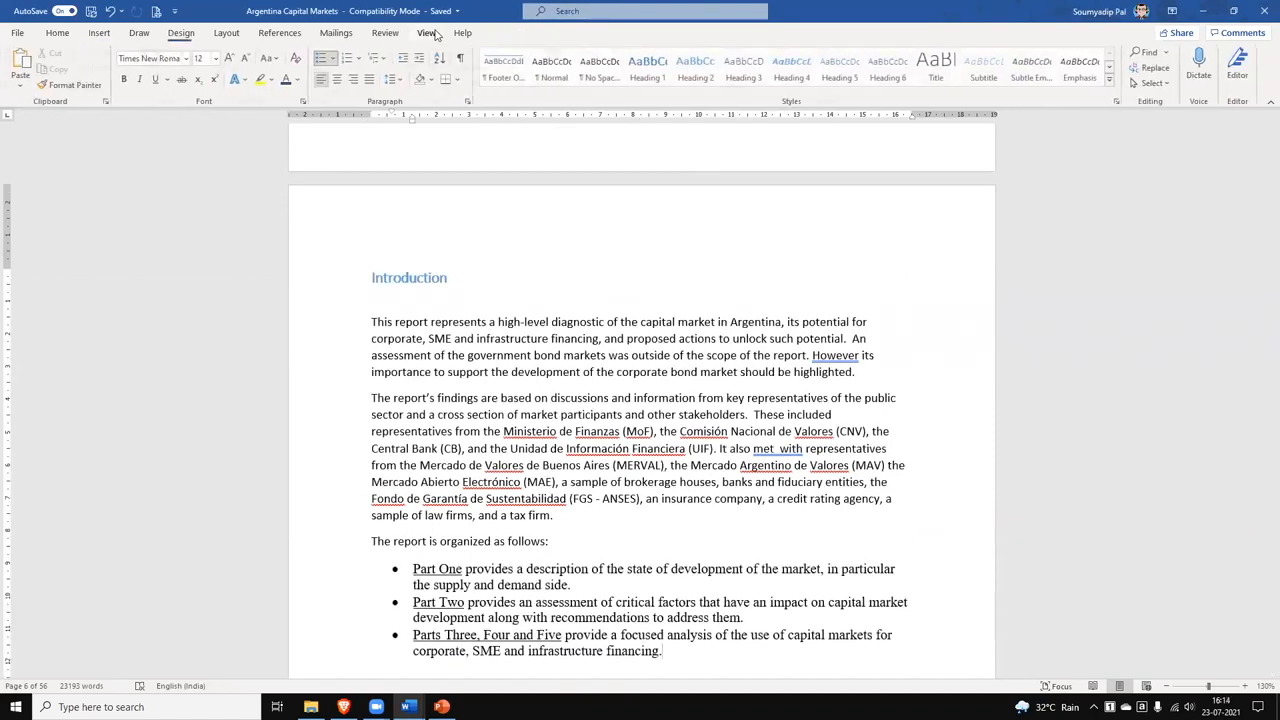
- Modify the Title style's border settings to use a 3 pt thick-and-thin line style in a darker blue
left_click(427, 33)
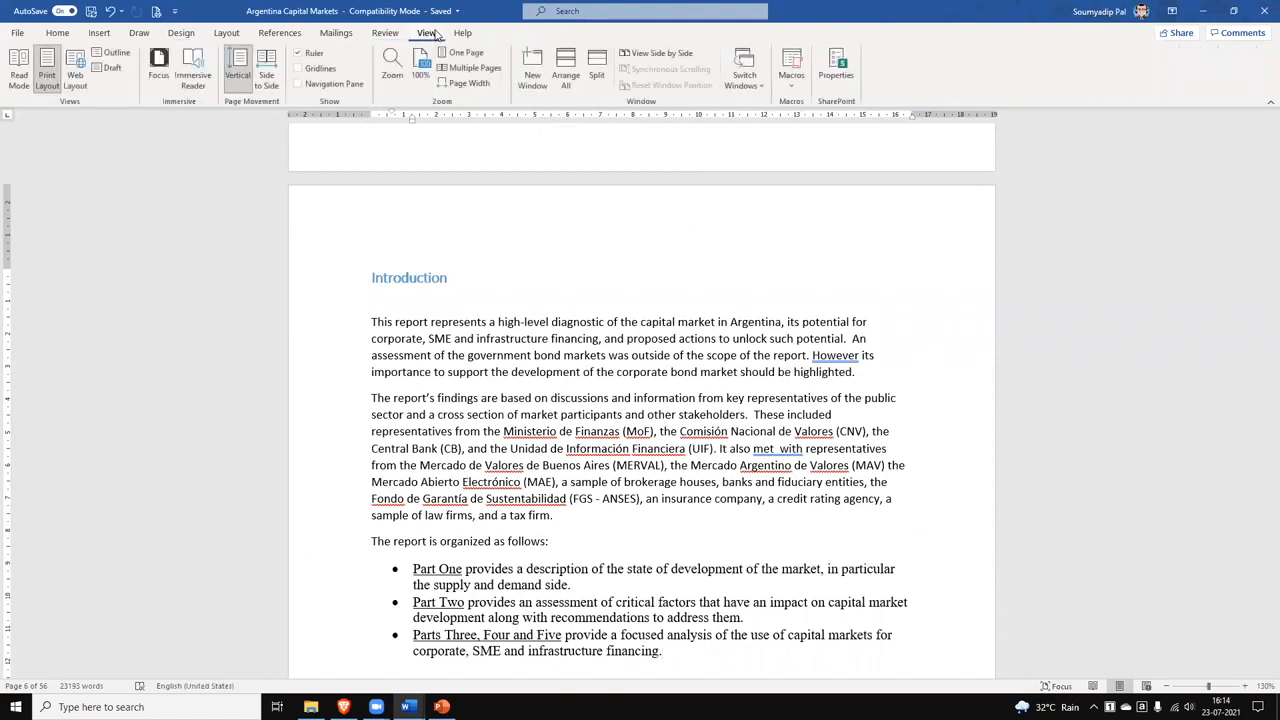
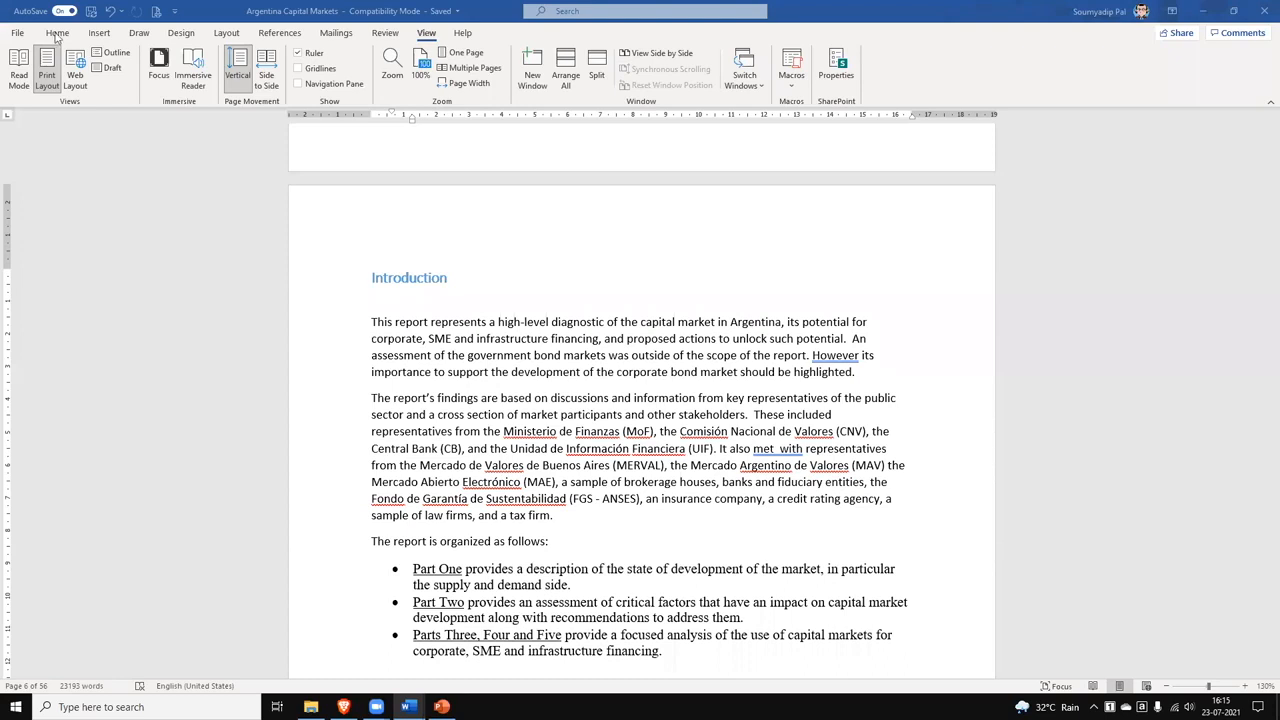
key("alt+h")
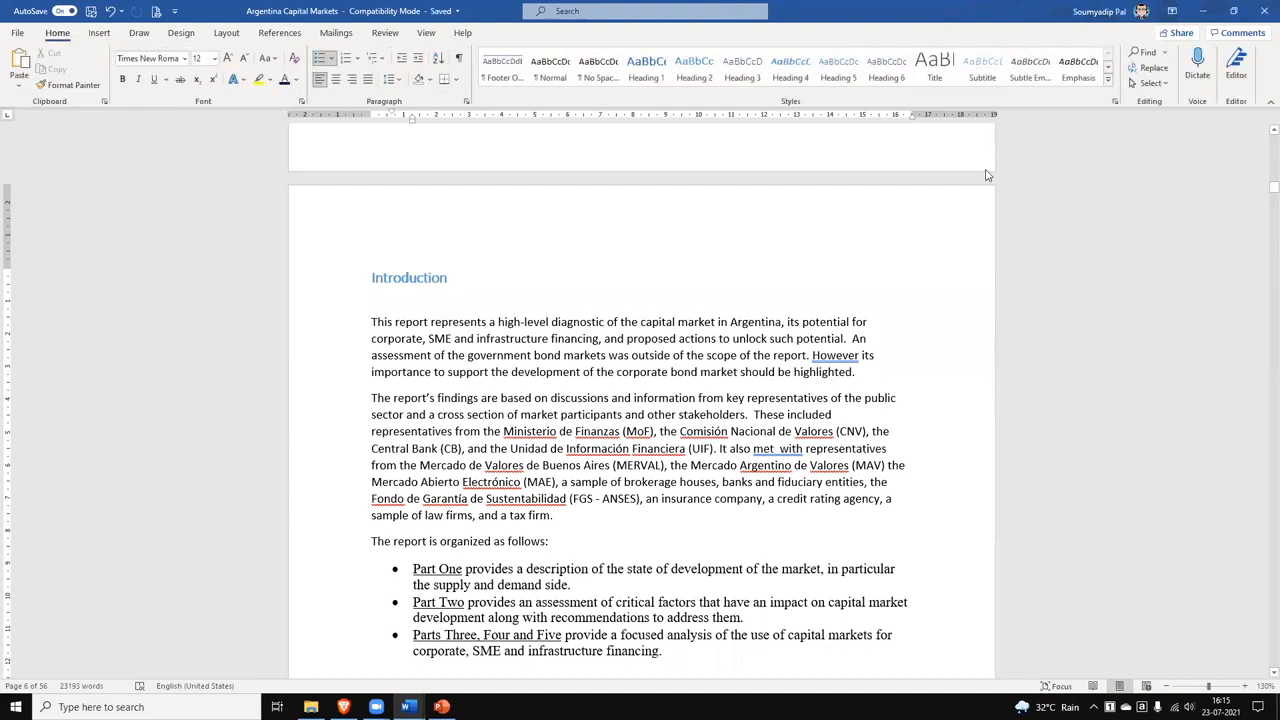
right_click(956, 93)
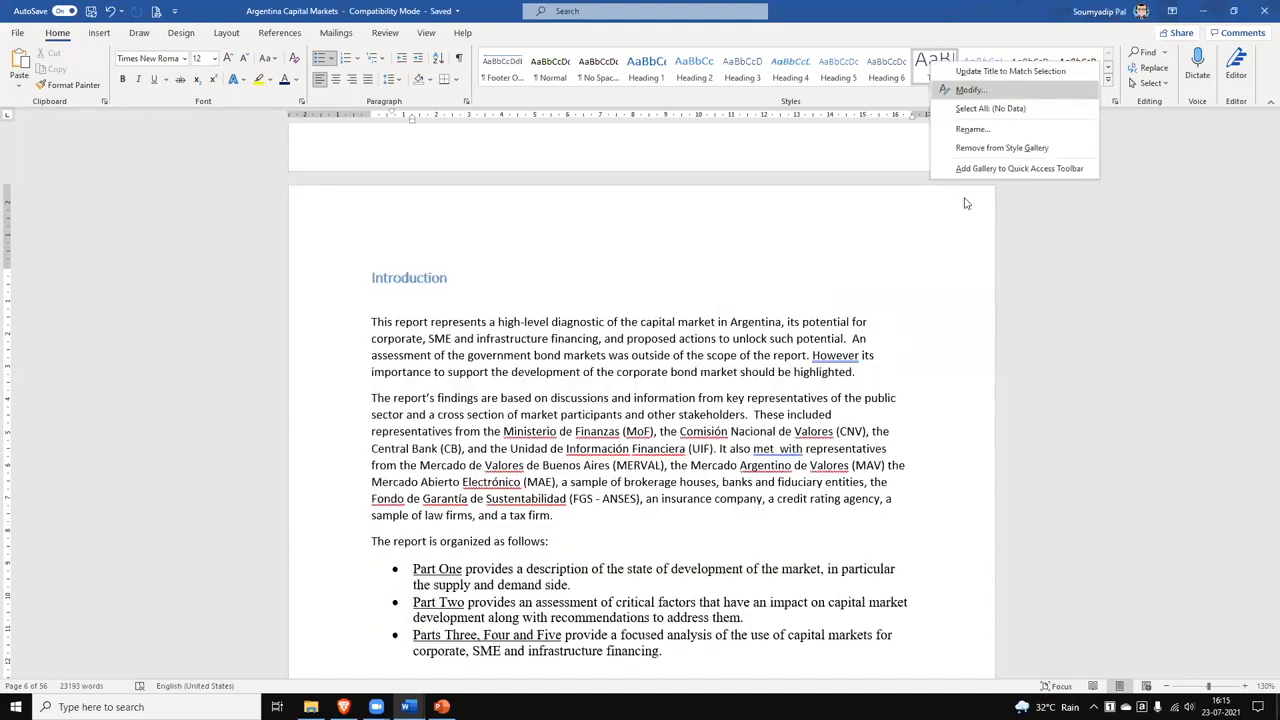
left_click(960, 94)
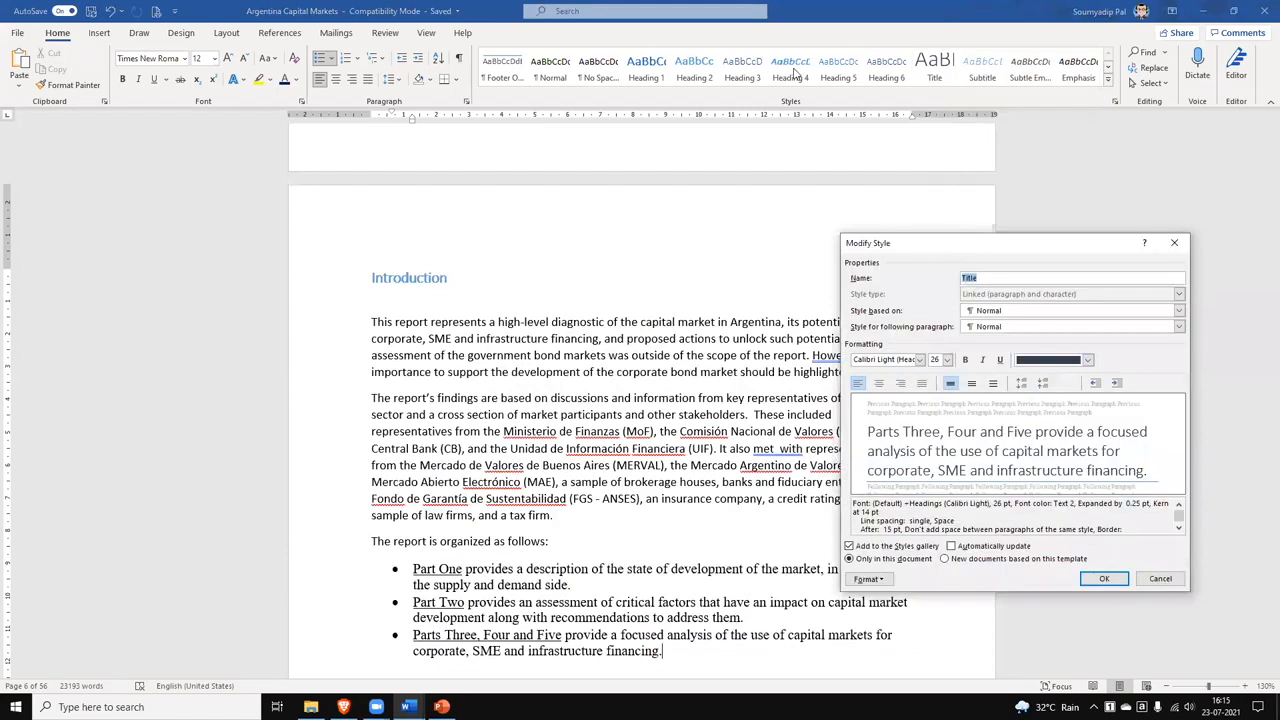
left_click_drag(851, 245, 805, 208)
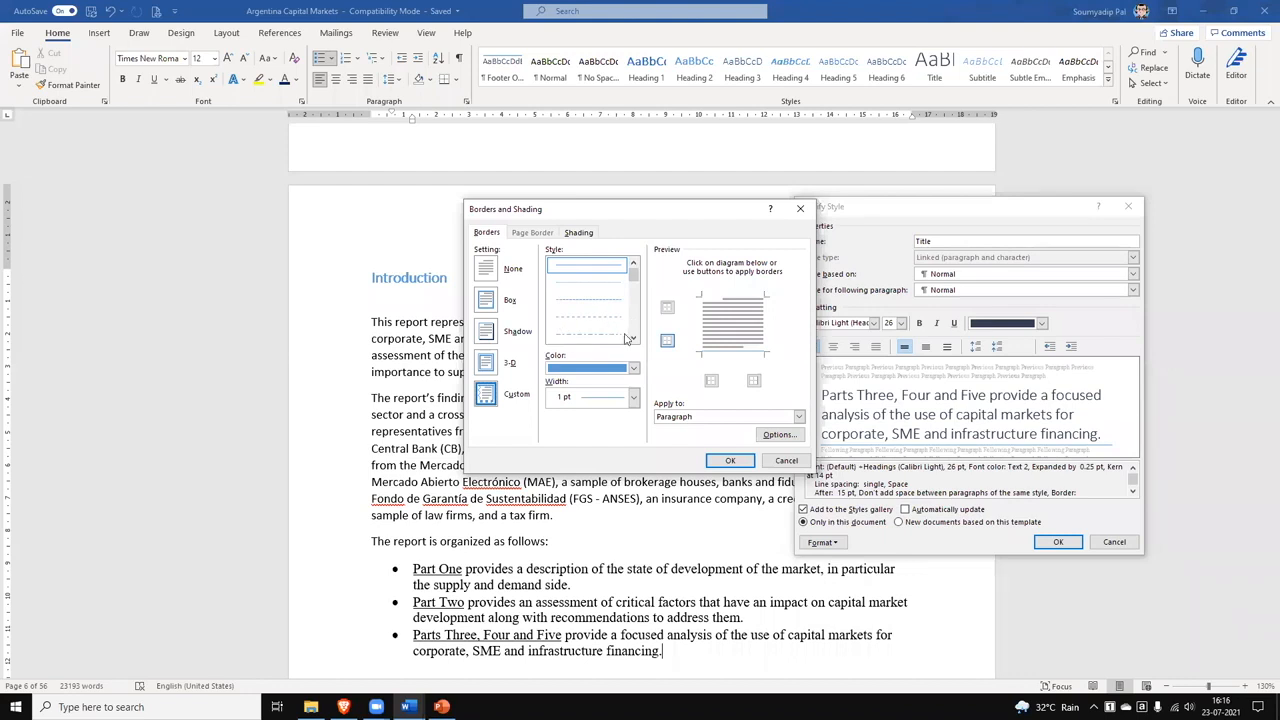
scroll(603, 342, "down", 5)
scroll(600, 310, "down", 1)
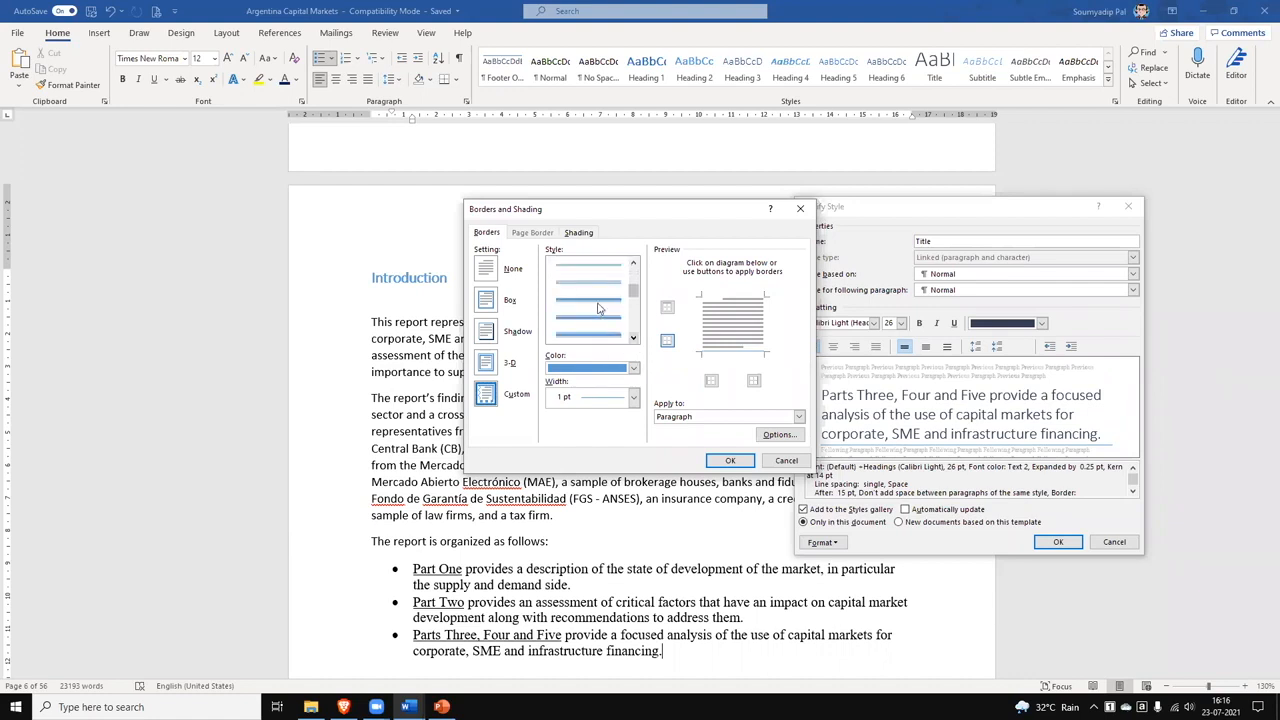
left_click(598, 302)
left_click(633, 368)
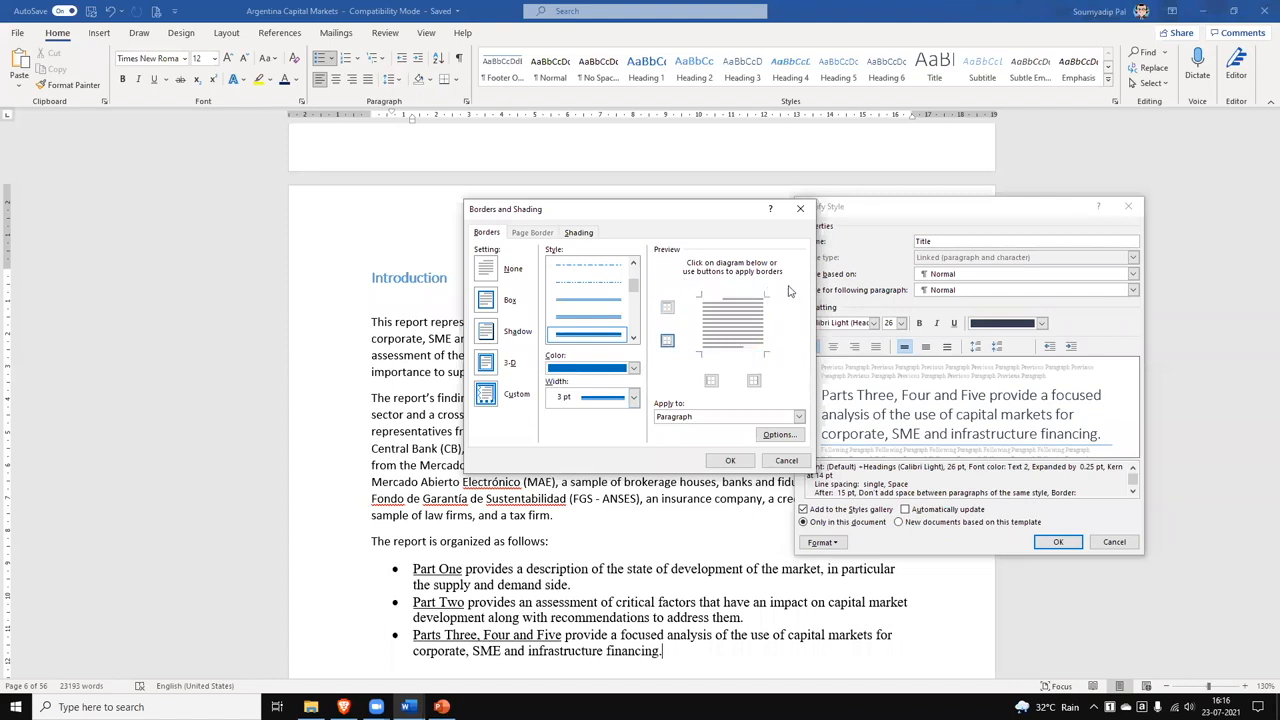
- Try the new line as left and right borders for the Title style, and clear them again
left_click(668, 310)
left_click(713, 382)
left_click(753, 383)
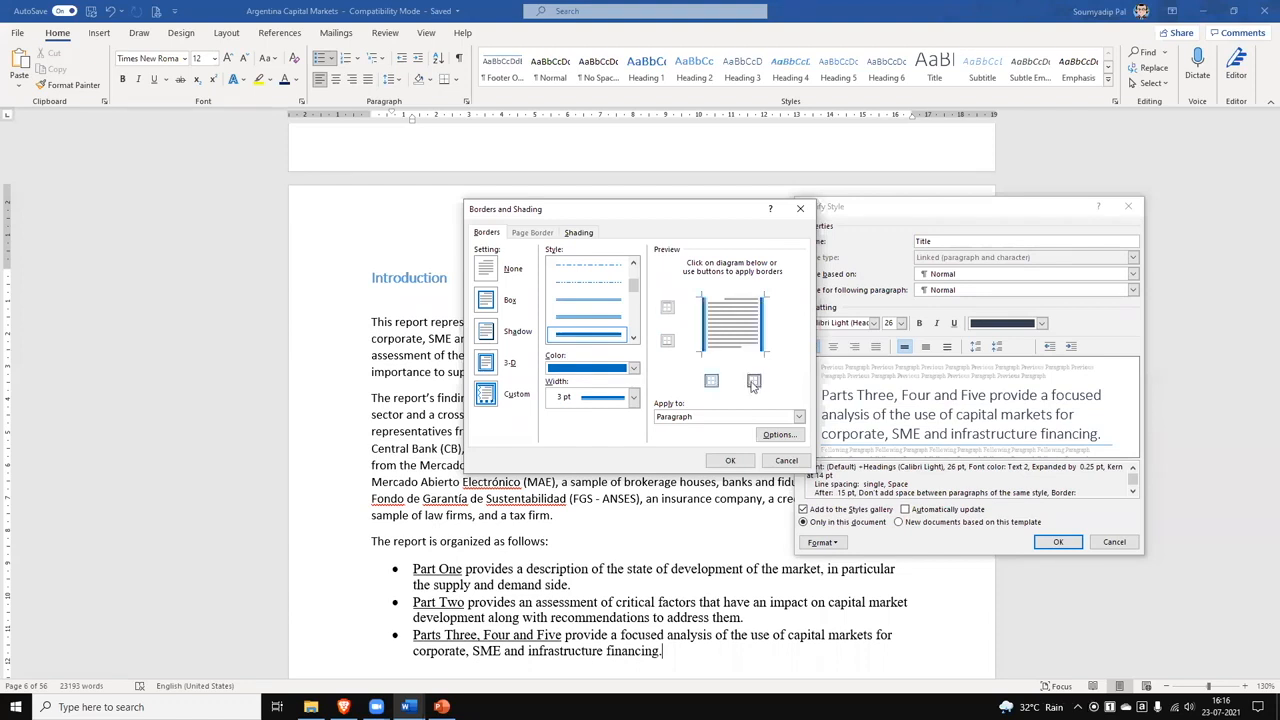
left_click(670, 343)
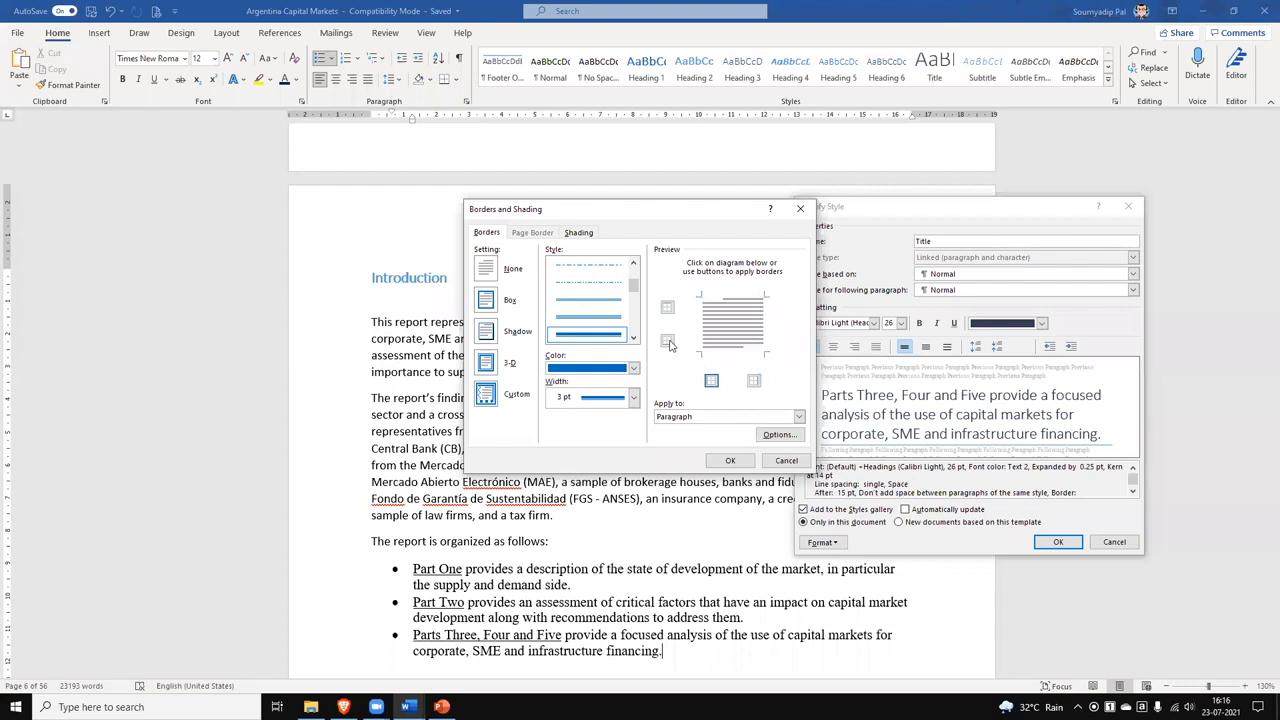
- Add the blue 3 pt line as the Title style's bottom border and save the modified style
left_click(670, 345)
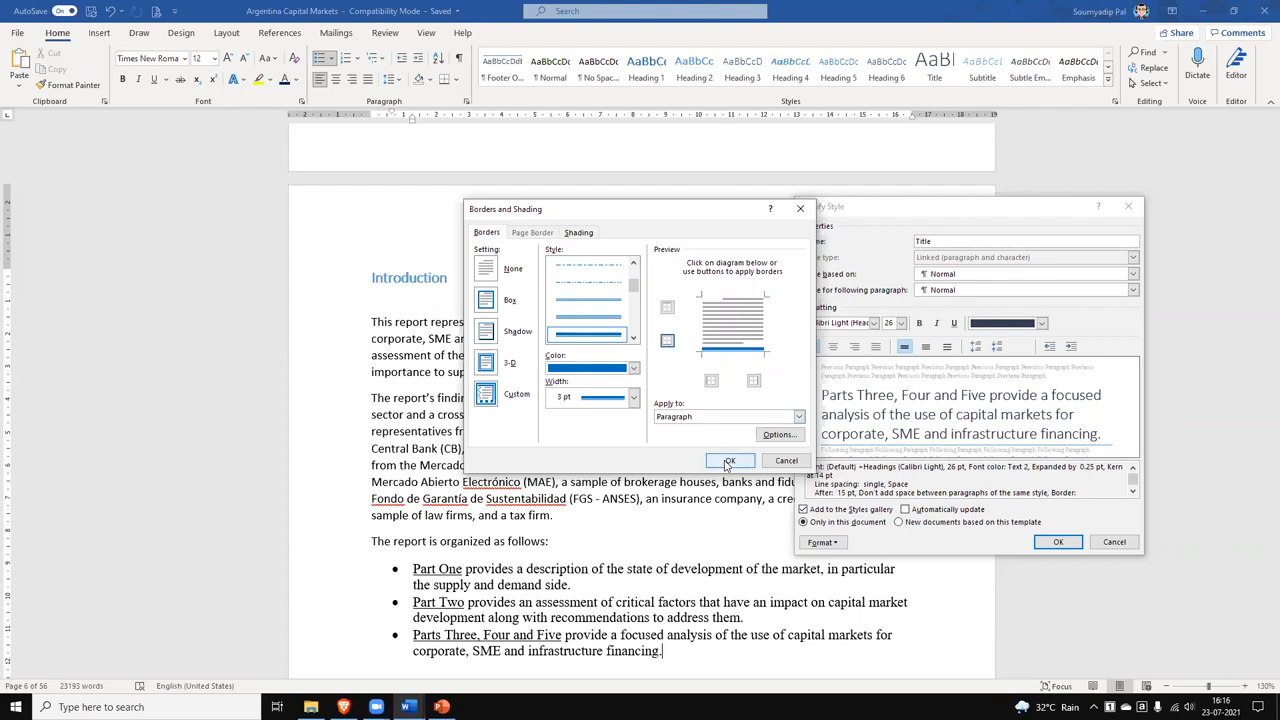
left_click(728, 461)
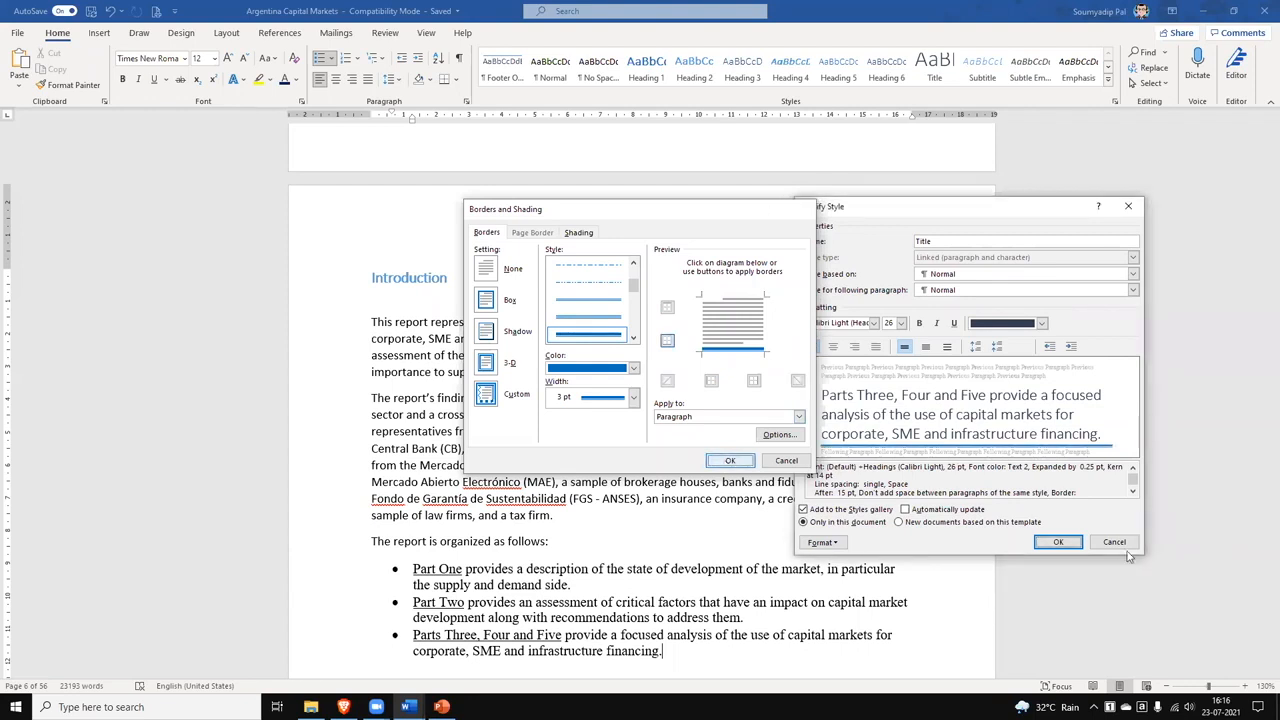
left_click(1065, 546)
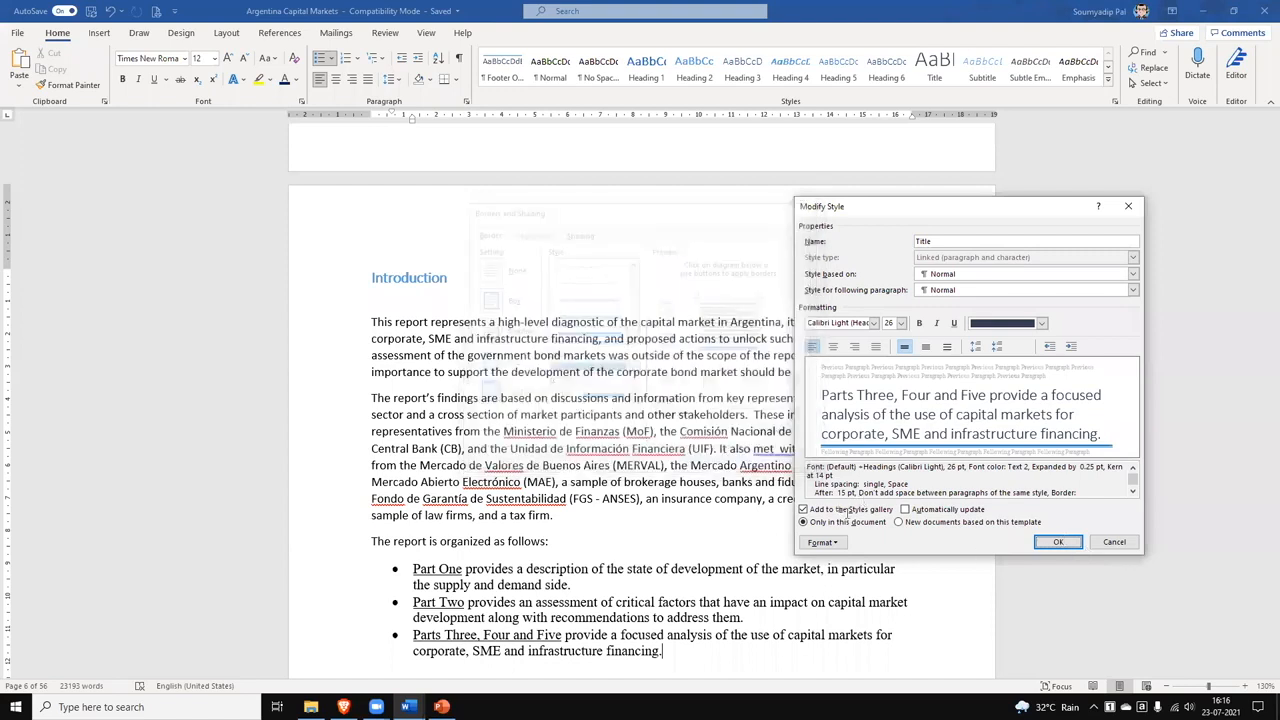
key("Return")
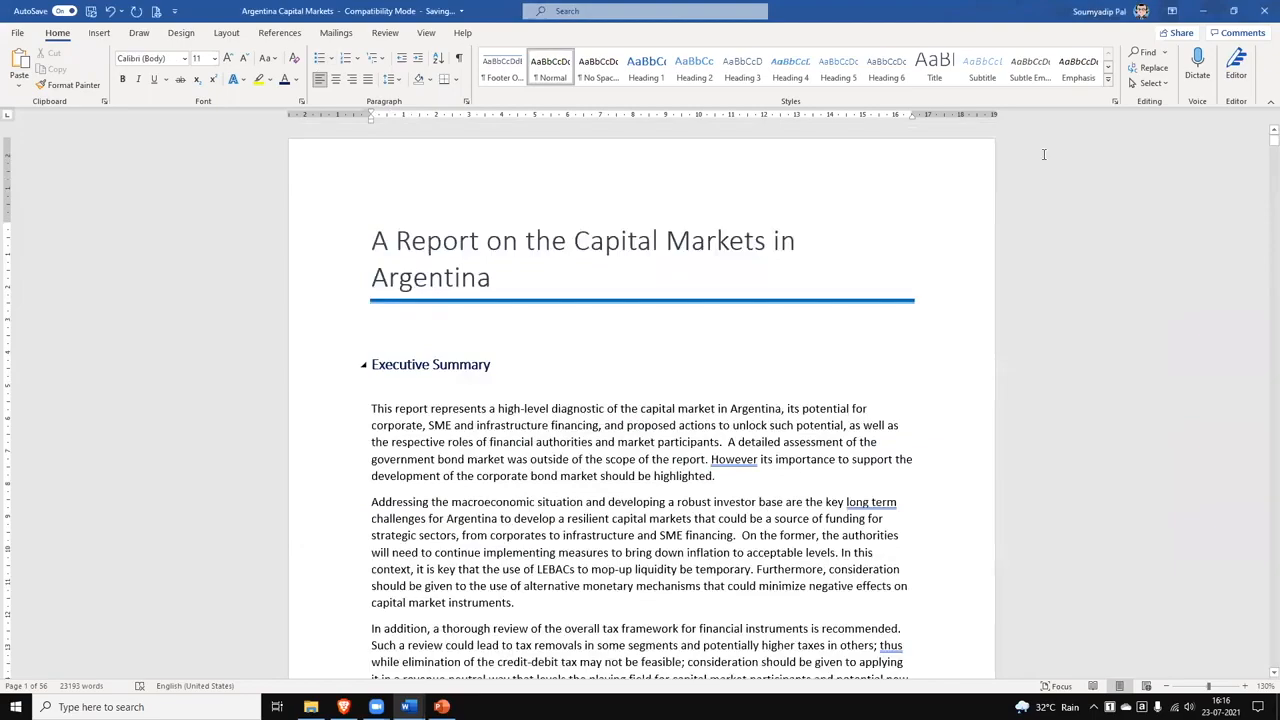